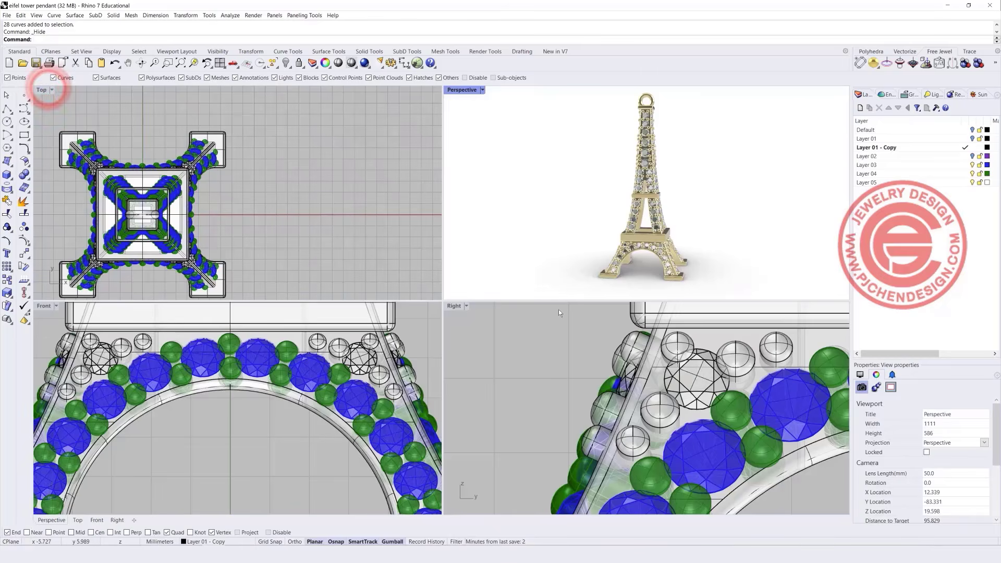
Zoom, orbit the Perspective view and pan the Front view to frame the workspace.
scroll(683, 382, "down", 20)
scroll(337, 371, "down", 4)
scroll(337, 370, "down", 8)
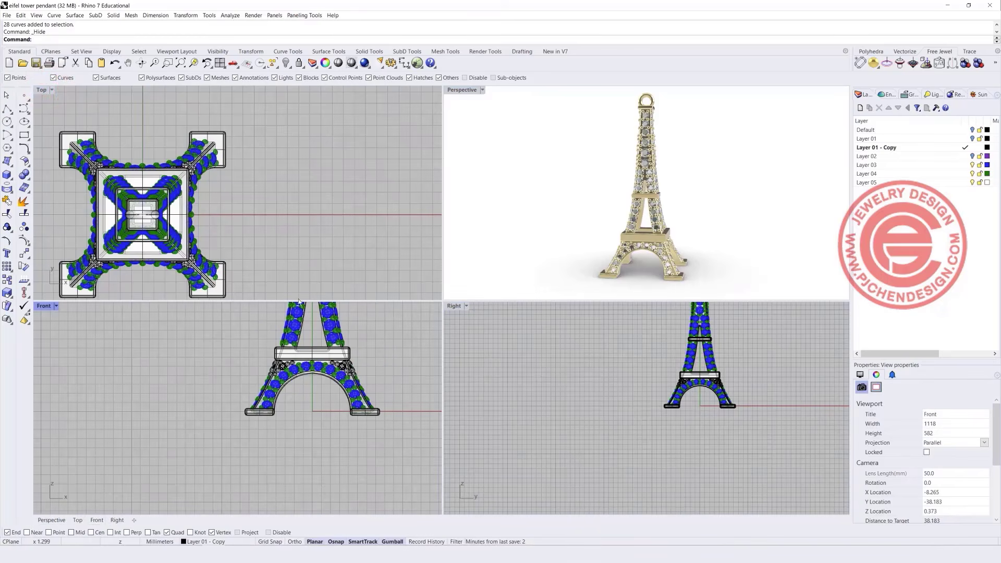
scroll(198, 209, "down", 4)
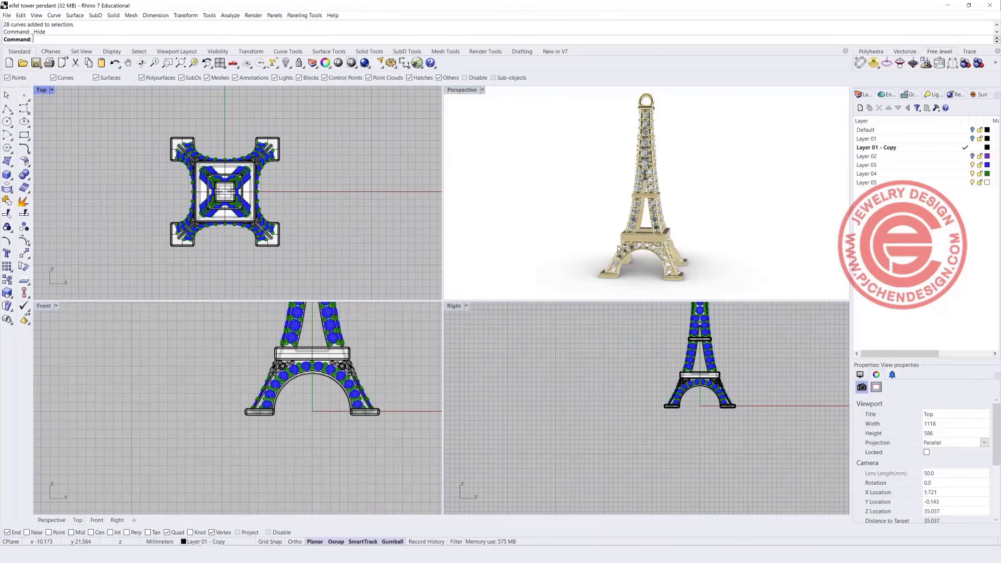
right_click_drag(614, 227, 603, 230)
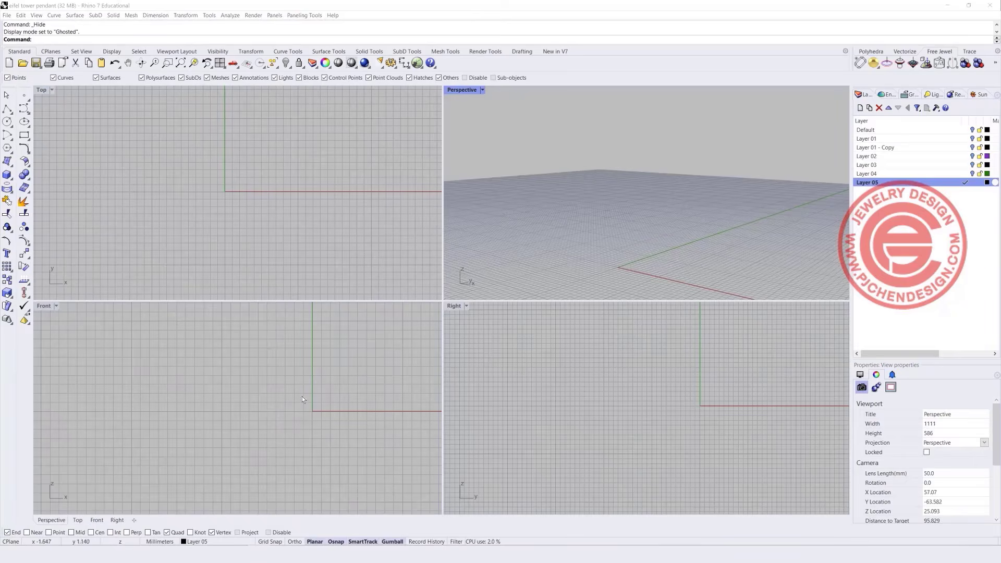
right_click_drag(302, 396, 221, 375)
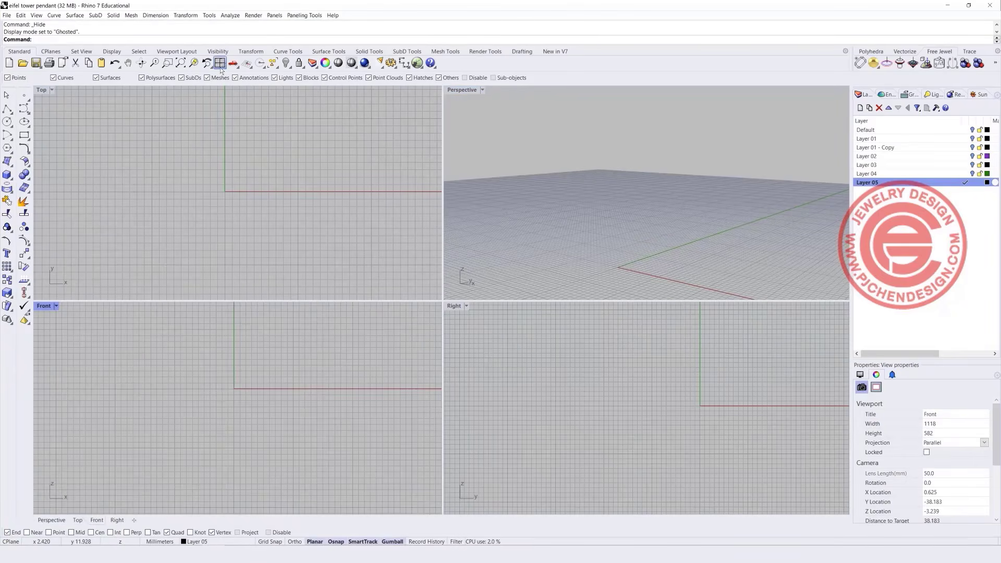
Draw a 30 mm polyline straight up from the origin (0) in the Front view.
key("ctrl+shift+e")
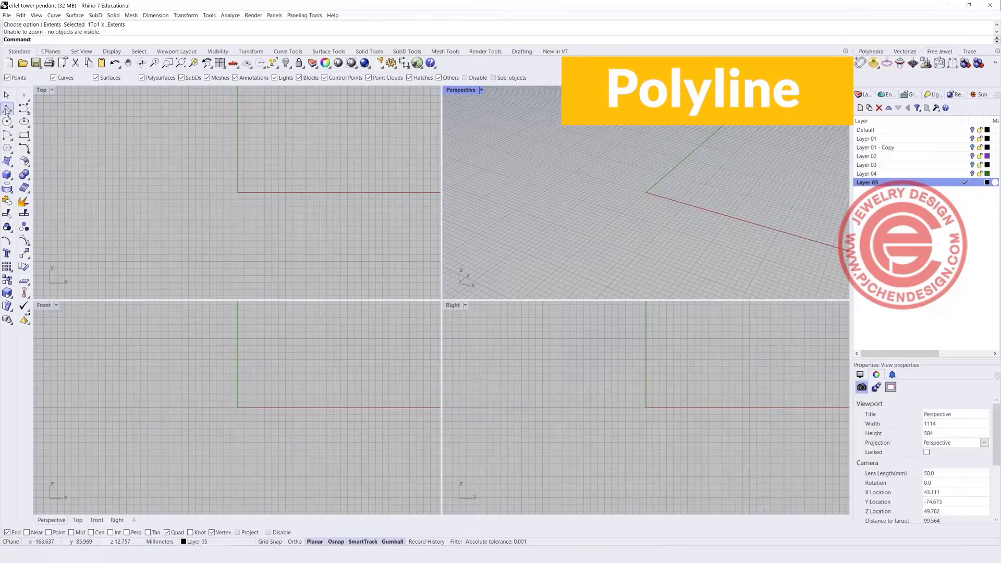
left_click(6, 109)
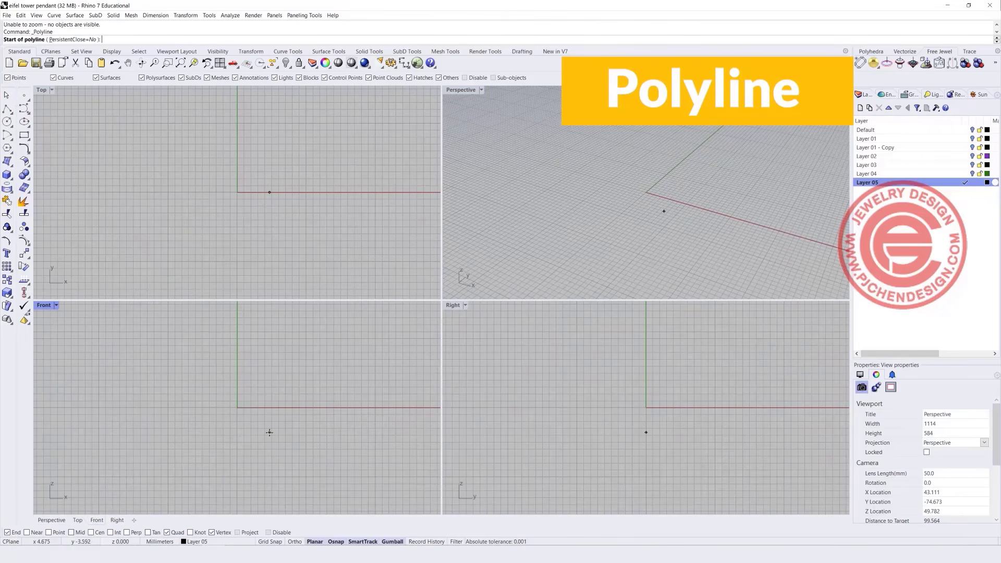
type("0")
key("Return")
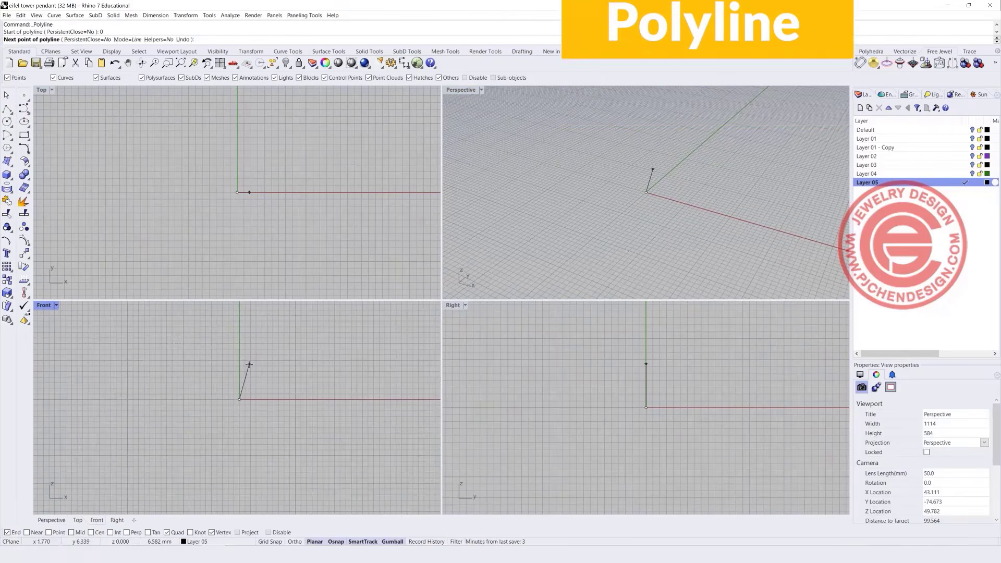
type("30")
key("Return")
scroll(218, 386, "down", 3)
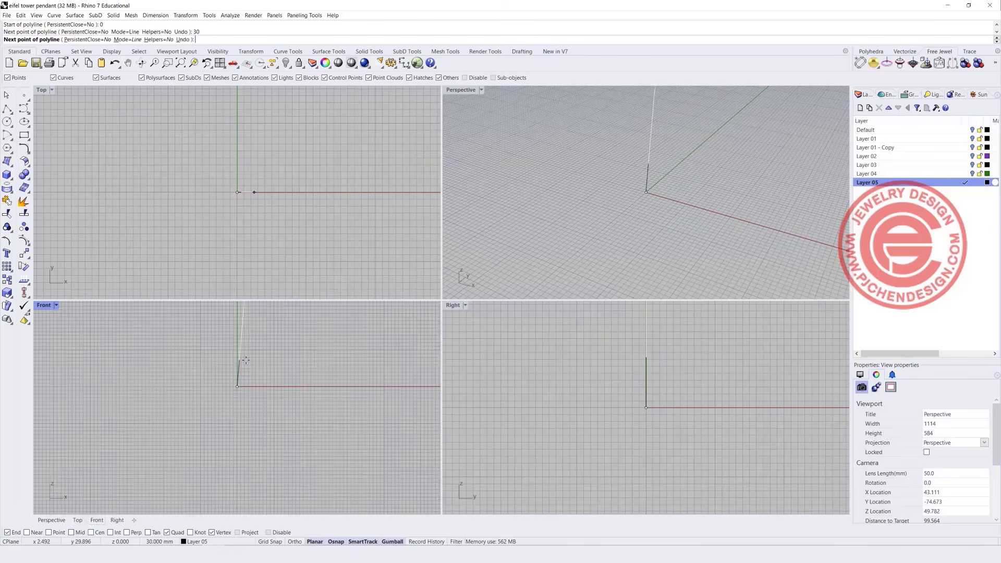
left_click(213, 352)
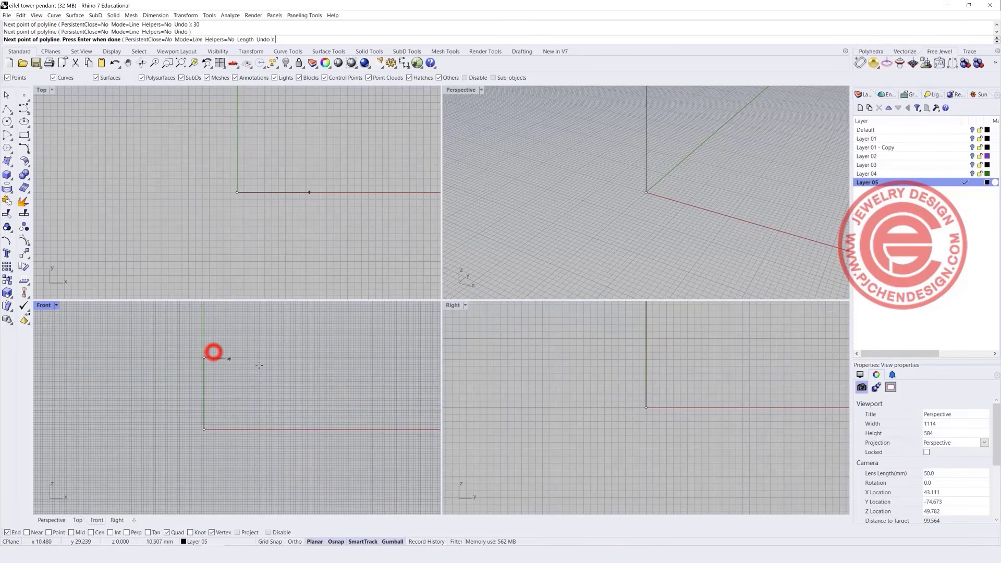
key("Return")
Check the line in the maximized Front view, then return to four views with Top active.
double_click(41, 305)
scroll(293, 318, "down", 6)
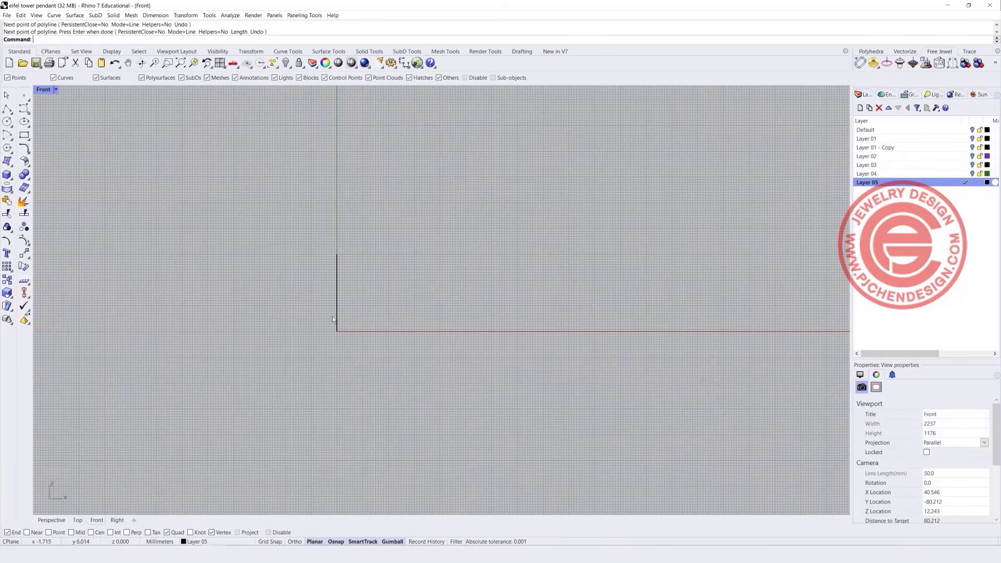
double_click(44, 90)
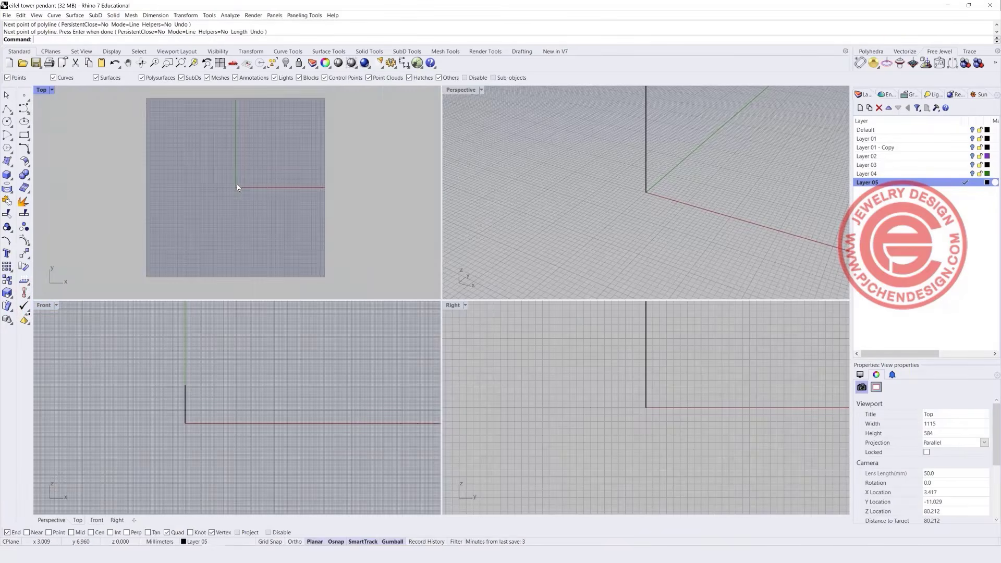
left_click(236, 183)
scroll(236, 187, "up", 5)
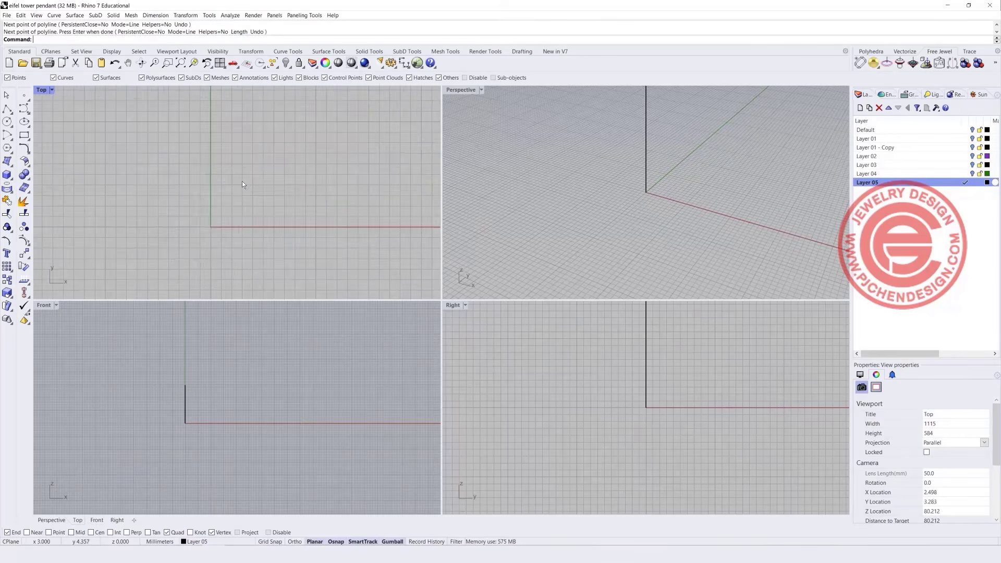
left_click(26, 137)
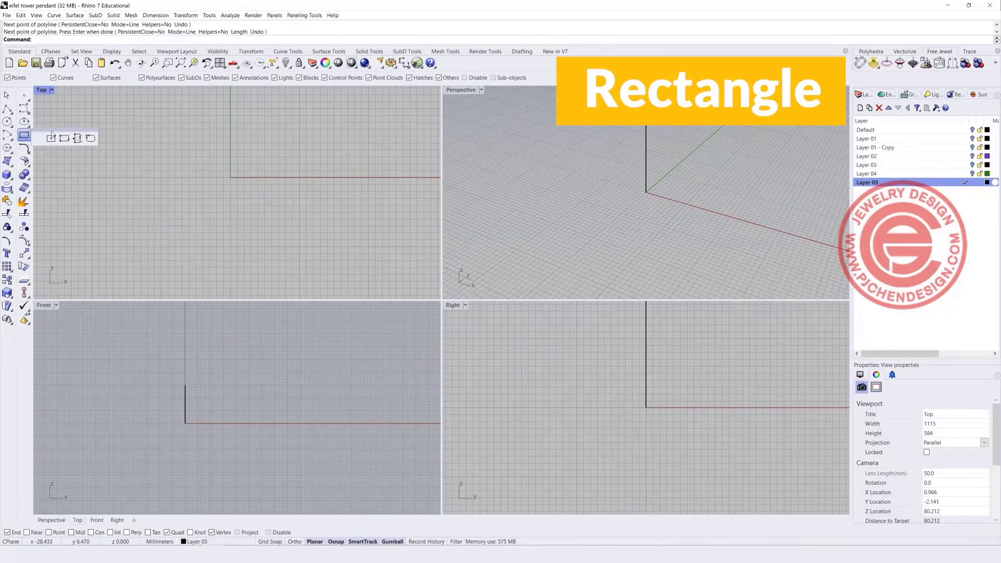
Draw a small centre rectangle square on the guide line's top end.
left_click(51, 138)
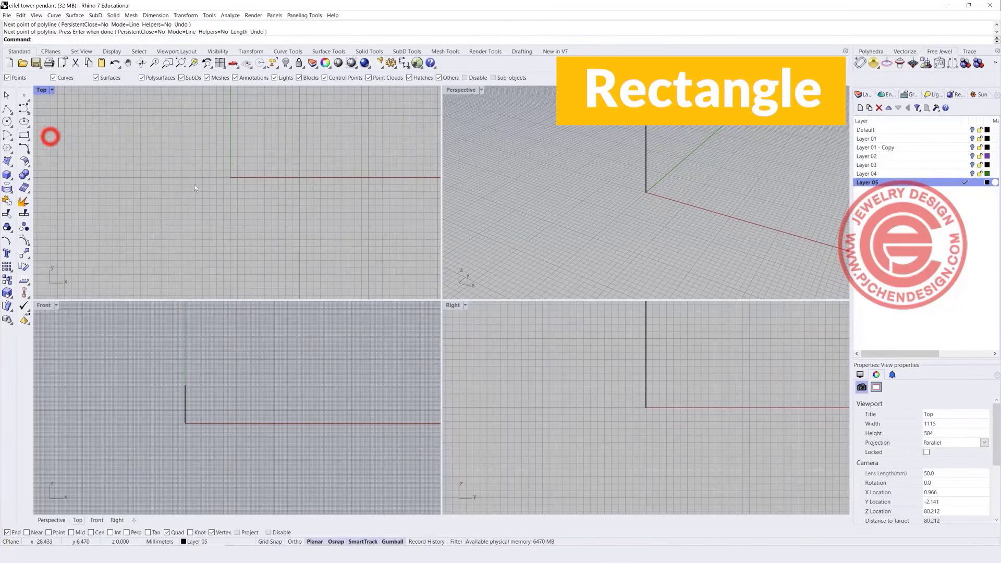
left_click(230, 177)
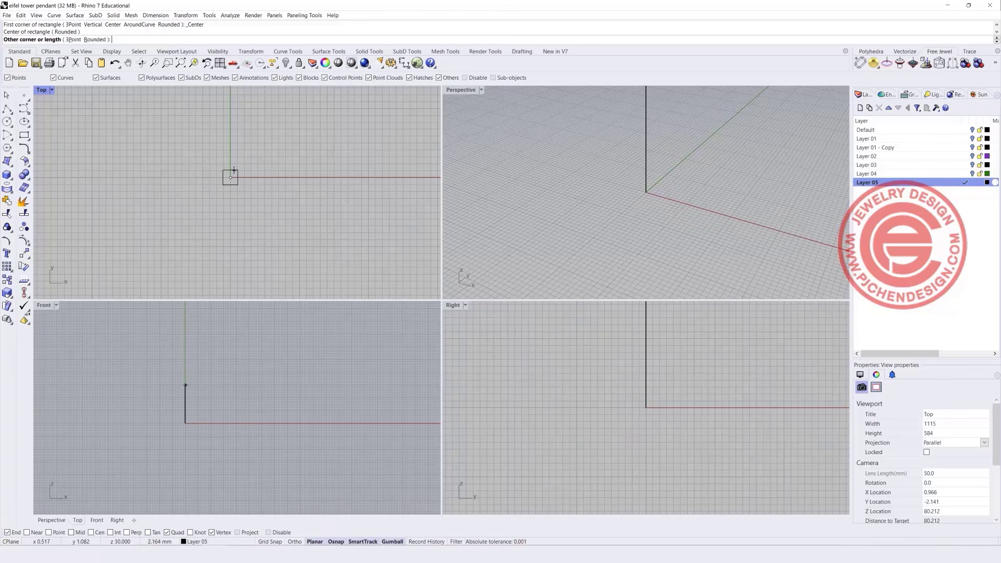
scroll(234, 170, "up", 4)
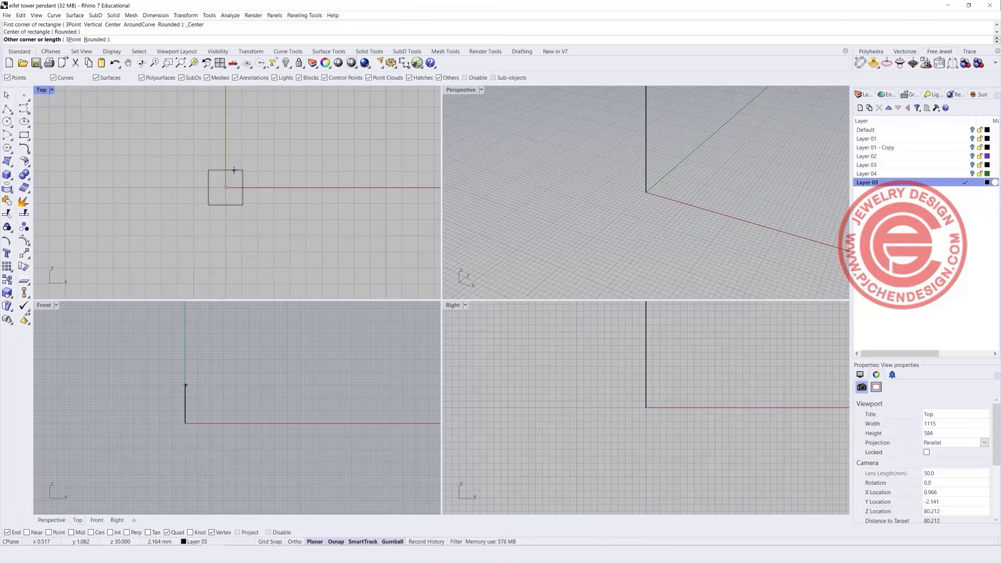
left_click(234, 170)
scroll(187, 385, "up", 4)
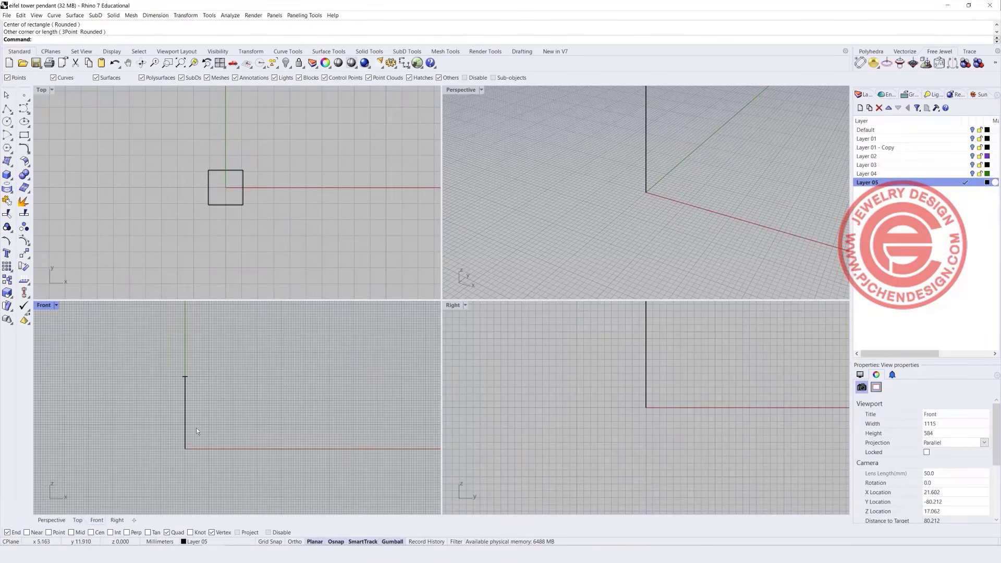
Draw a larger square centred on the origin around the base, then maximize the Front view.
right_click(259, 232)
left_click(225, 188)
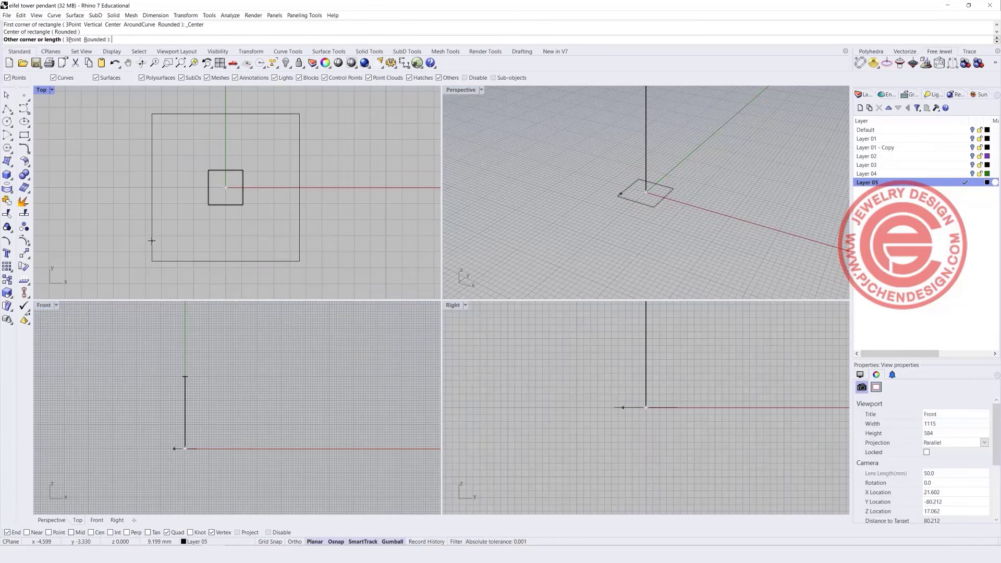
left_click(123, 243)
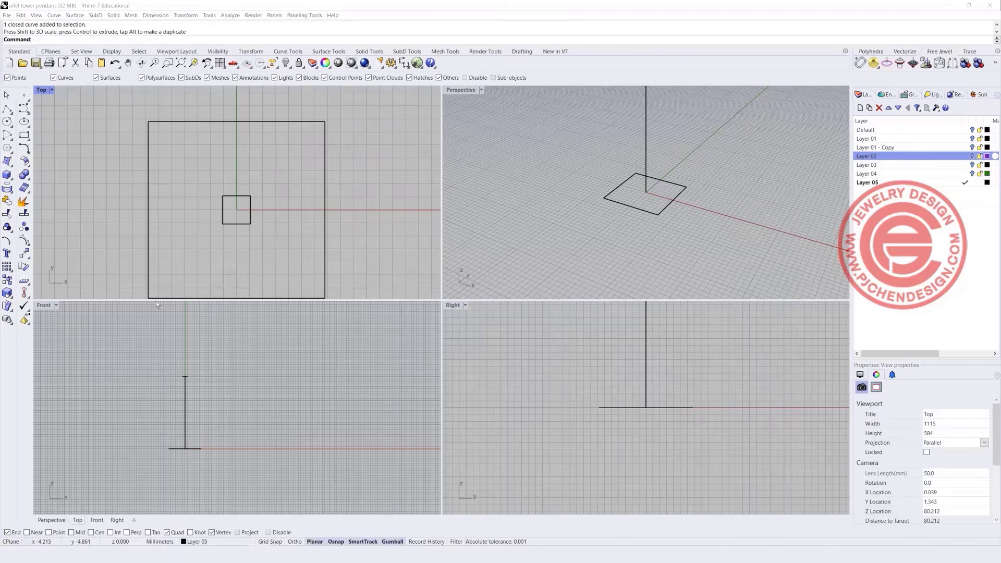
double_click(49, 305)
scroll(316, 274, "down", 3)
scroll(271, 308, "up", 5)
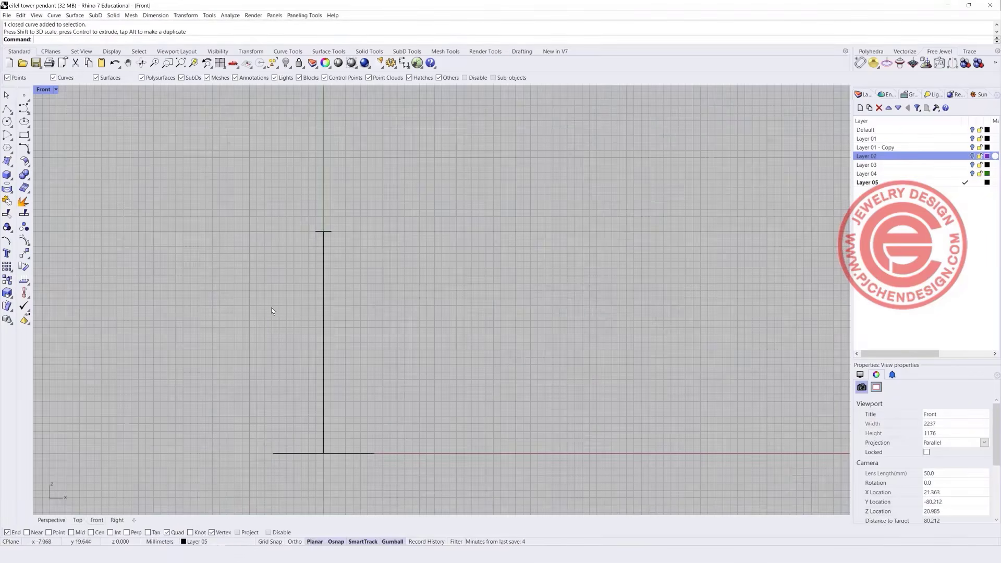
right_click_drag(274, 260, 274, 259)
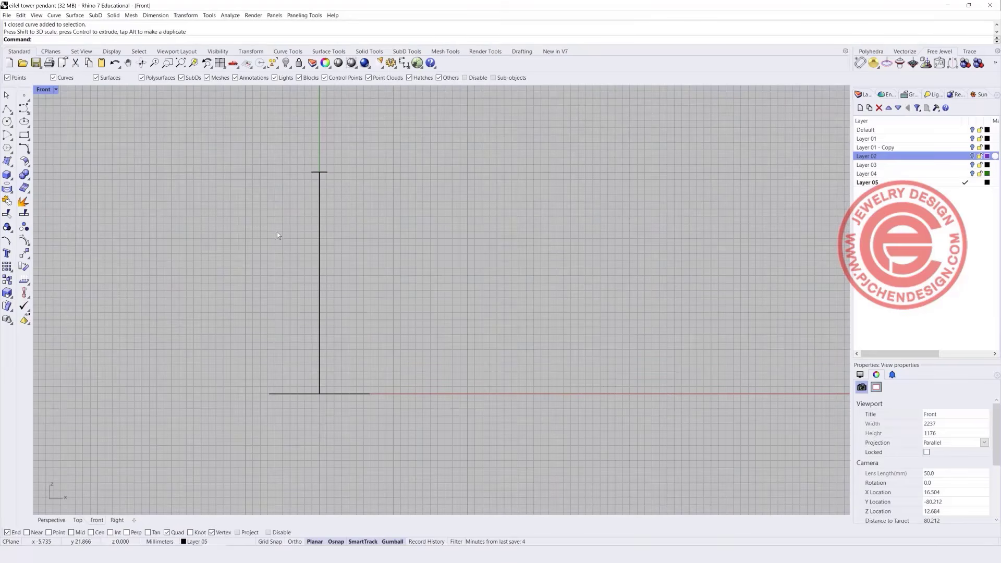
Start the control-point curve at the small top square's edge midpoint, with midpoint snapping on.
left_click(24, 108)
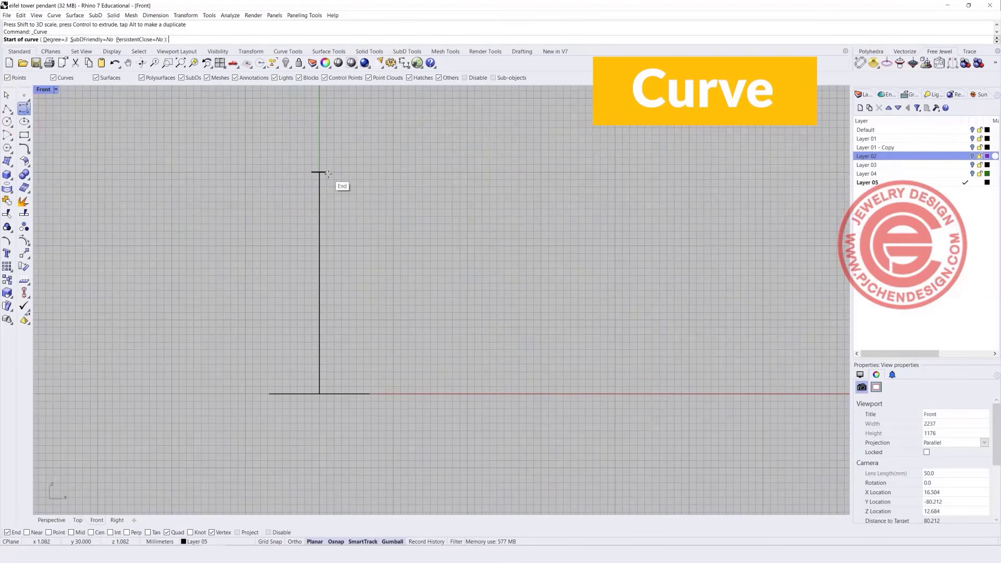
left_click(48, 92)
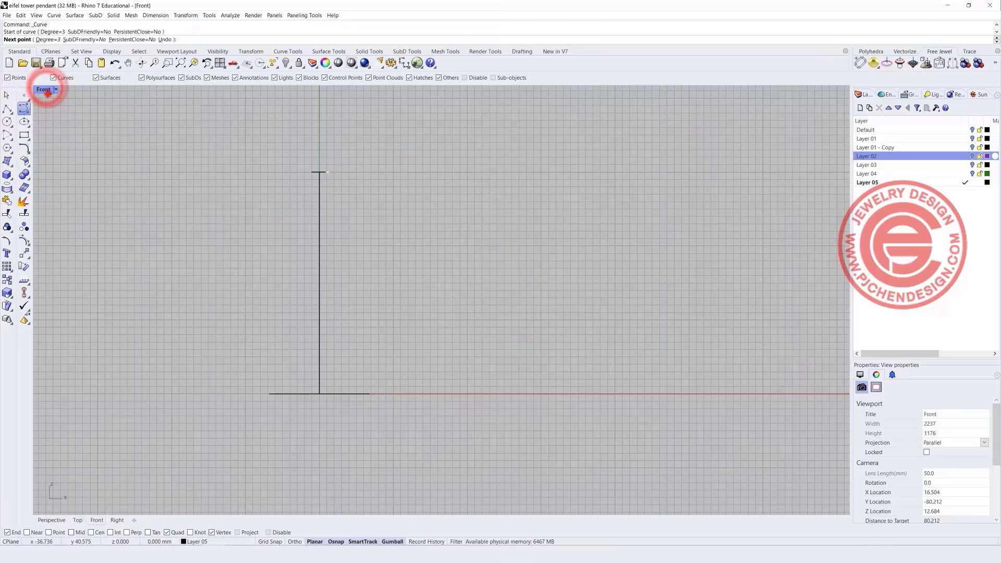
double_click(48, 93)
right_click(633, 148)
scroll(633, 148, "up", 3)
right_click(626, 127)
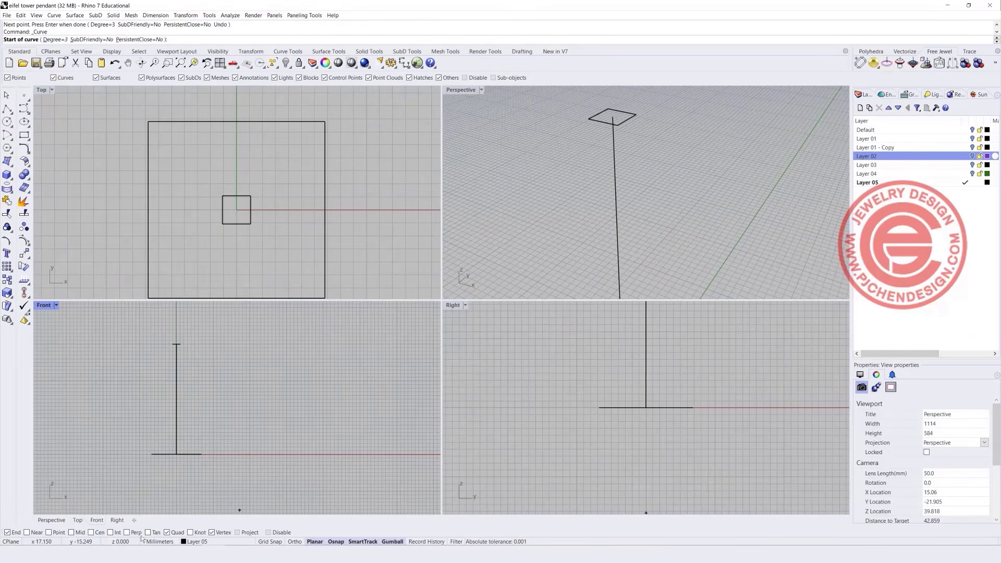
left_click(71, 532)
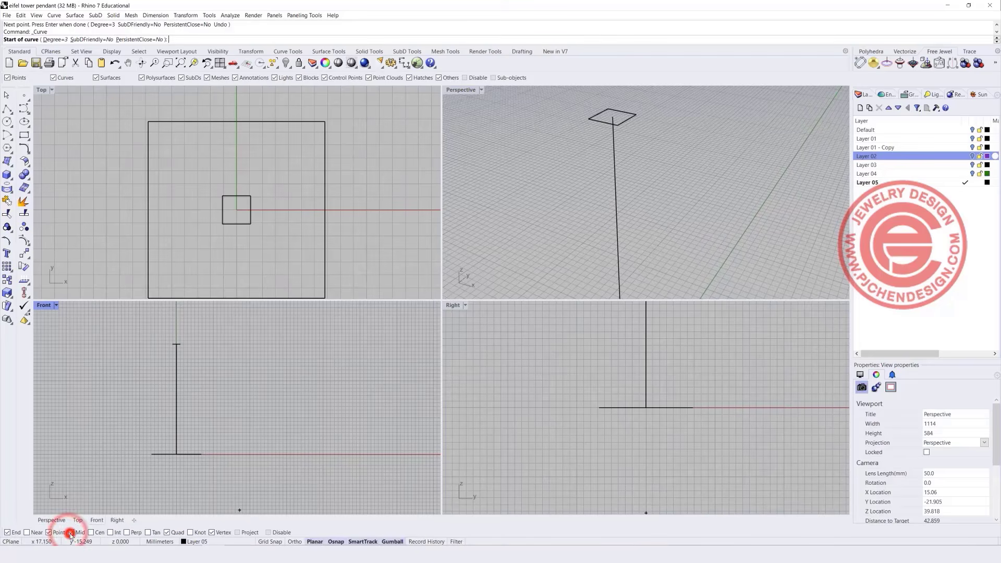
left_click(624, 120)
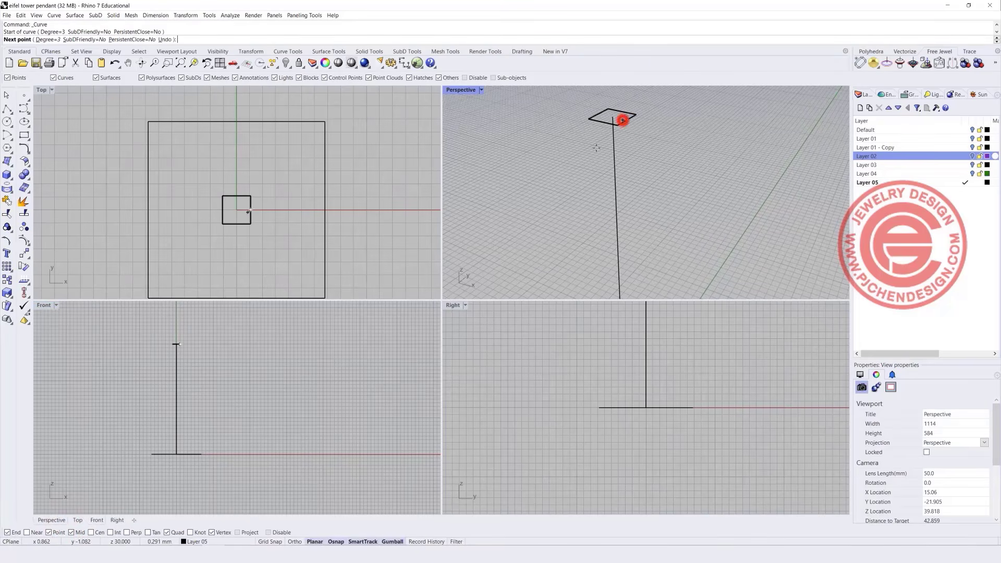
scroll(188, 358, "up", 4)
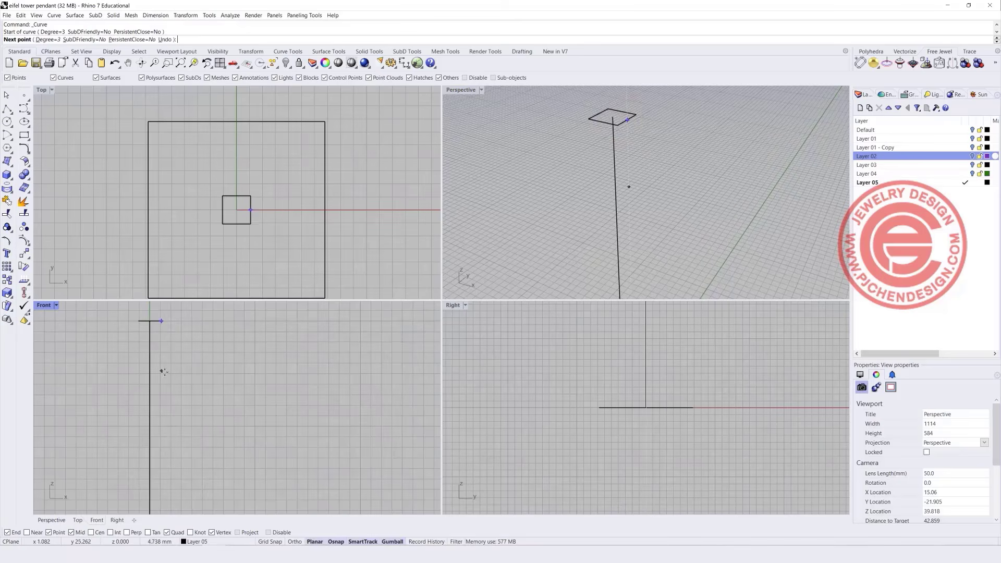
scroll(209, 348, "down", 3)
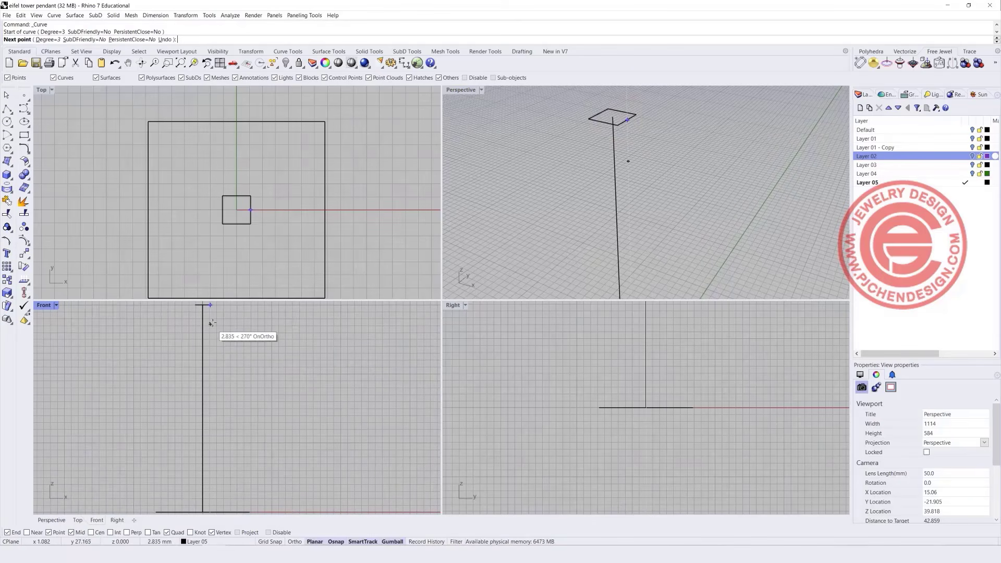
Place the leg curve's points down to the base square's edge, finish it and select it.
left_click(212, 322)
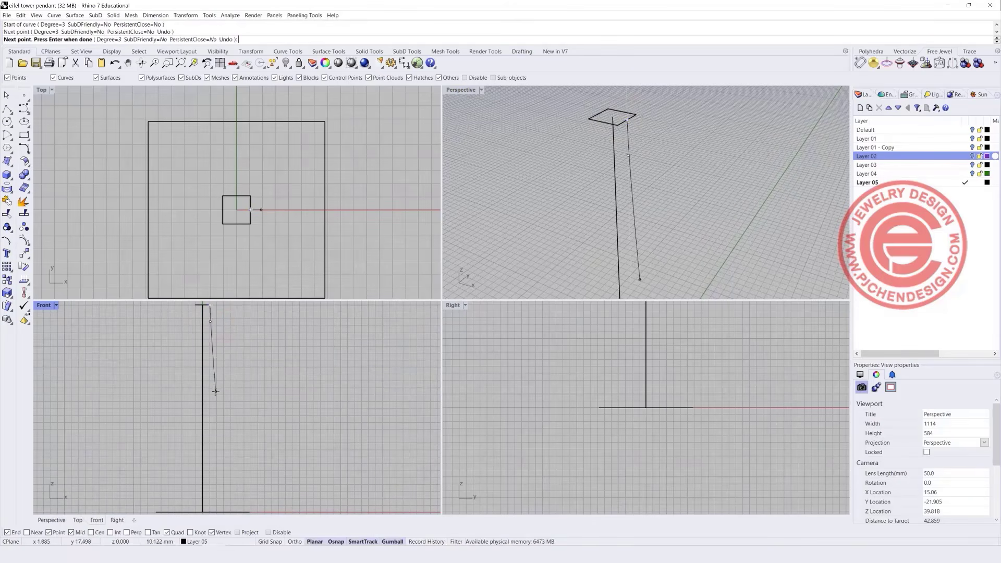
left_click(211, 395)
scroll(230, 459, "down", 1)
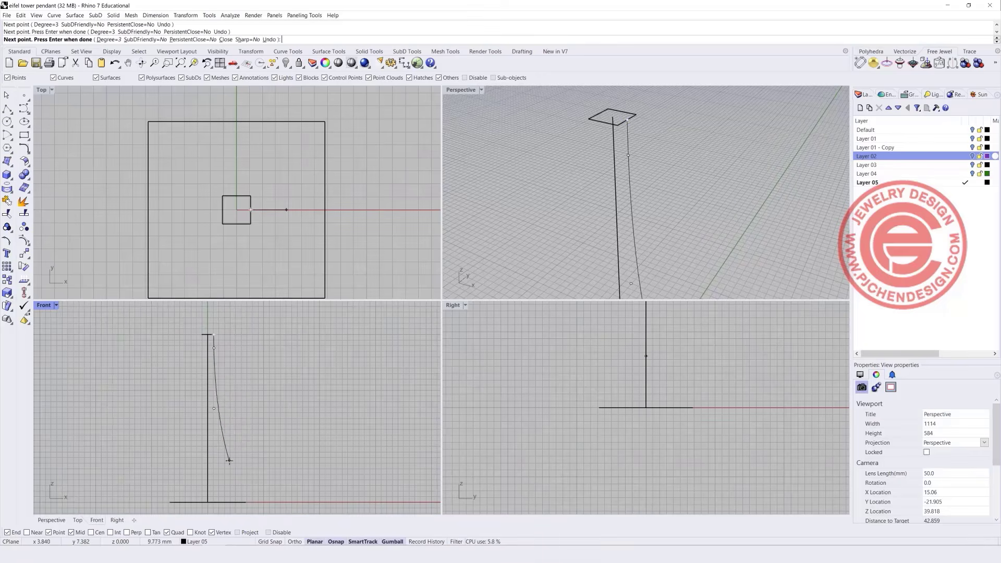
left_click(231, 463)
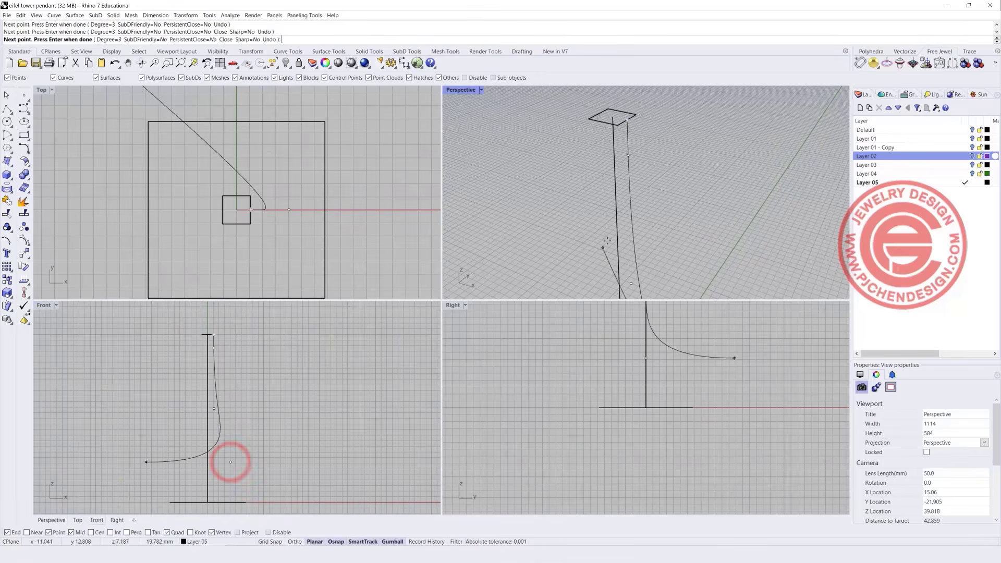
scroll(637, 269, "down", 3)
left_click(636, 274)
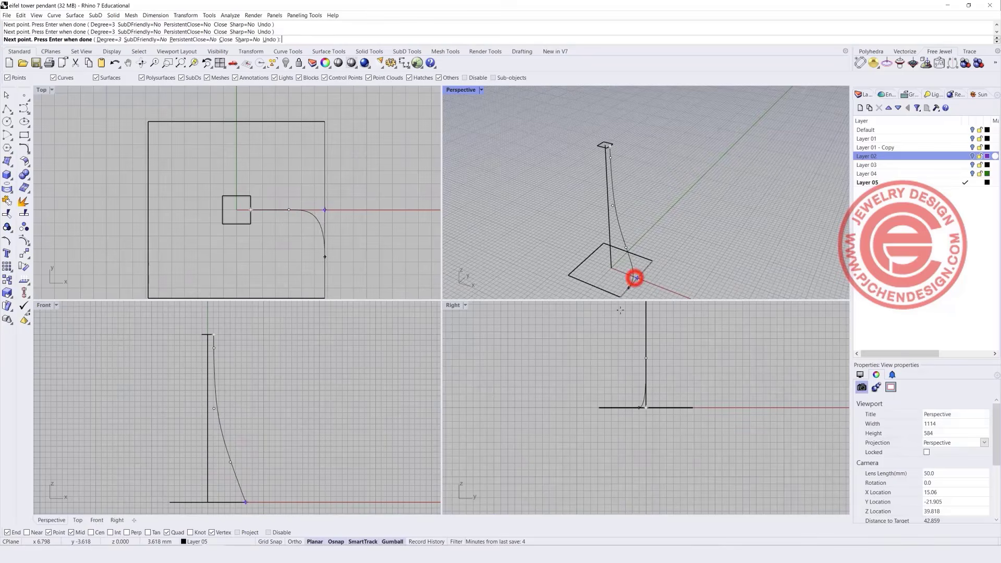
right_click(677, 270)
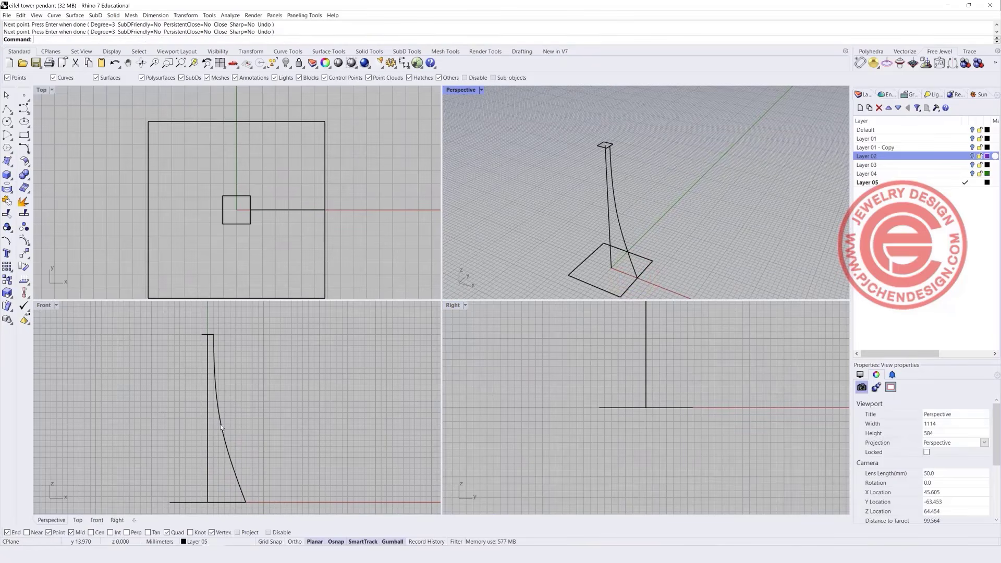
left_click(220, 424)
double_click(44, 305)
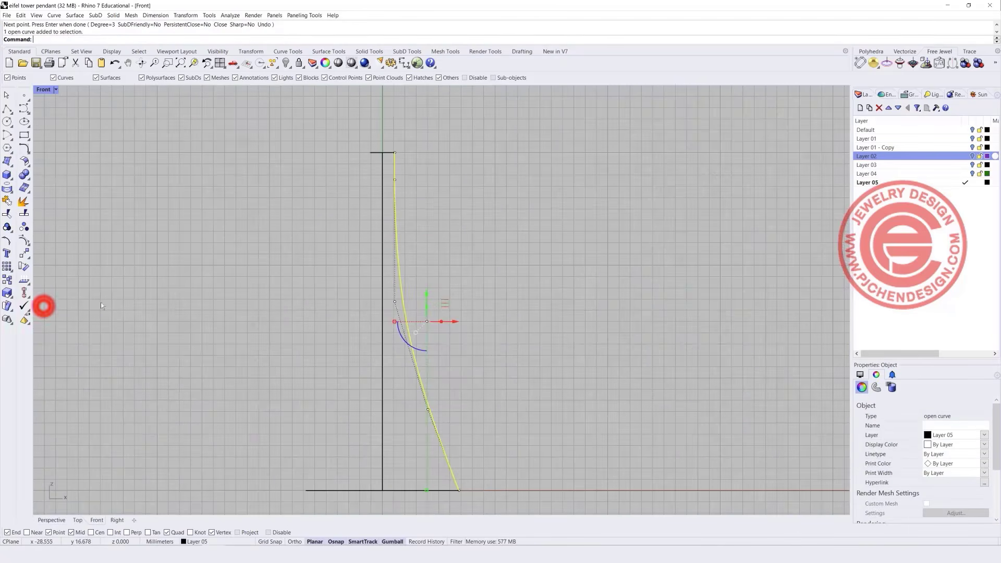
scroll(372, 255, "up", 3)
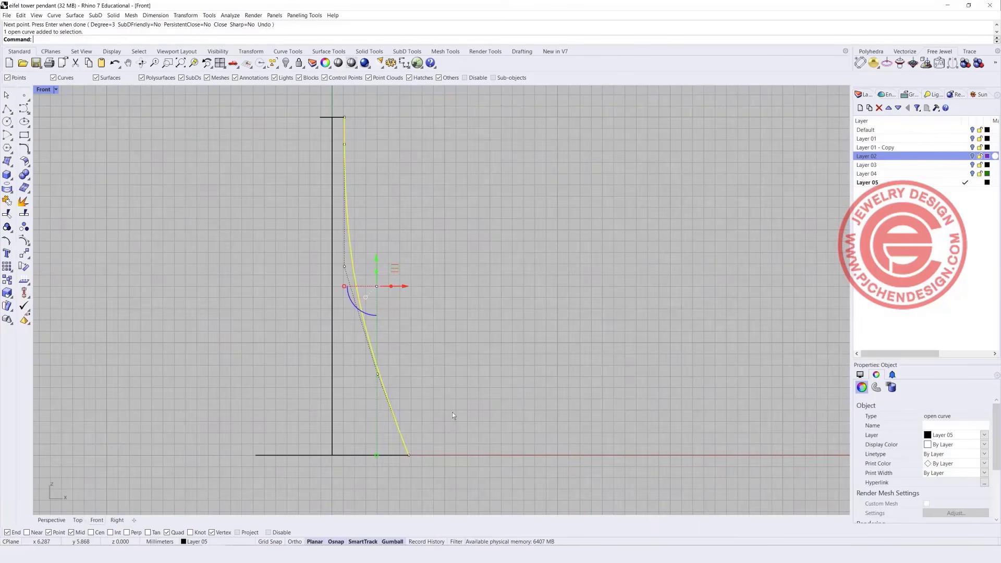
Mirror the leg curve about the vertical guide line from its top to bottom.
left_click(27, 254)
left_click(38, 270)
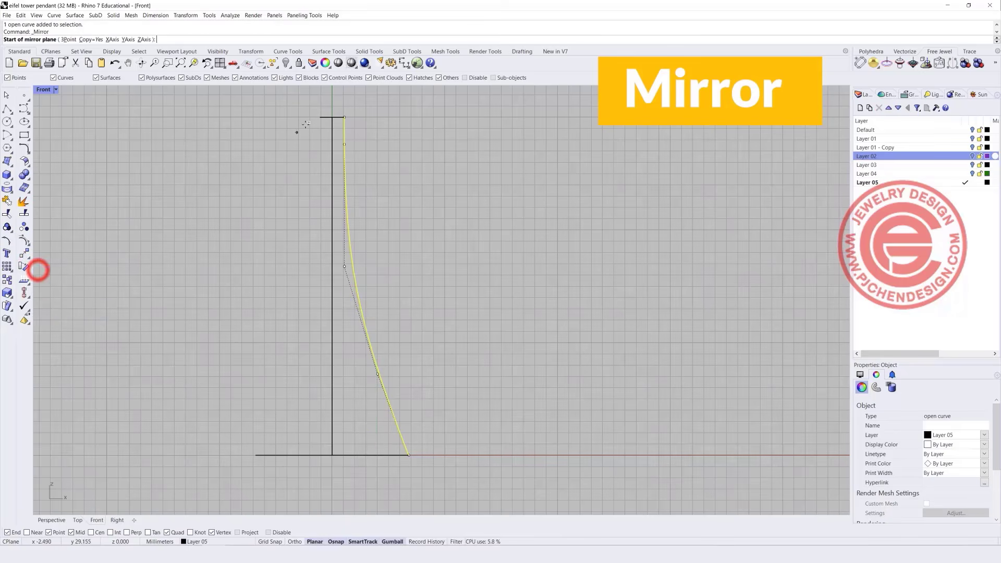
left_click(331, 117)
left_click(334, 214)
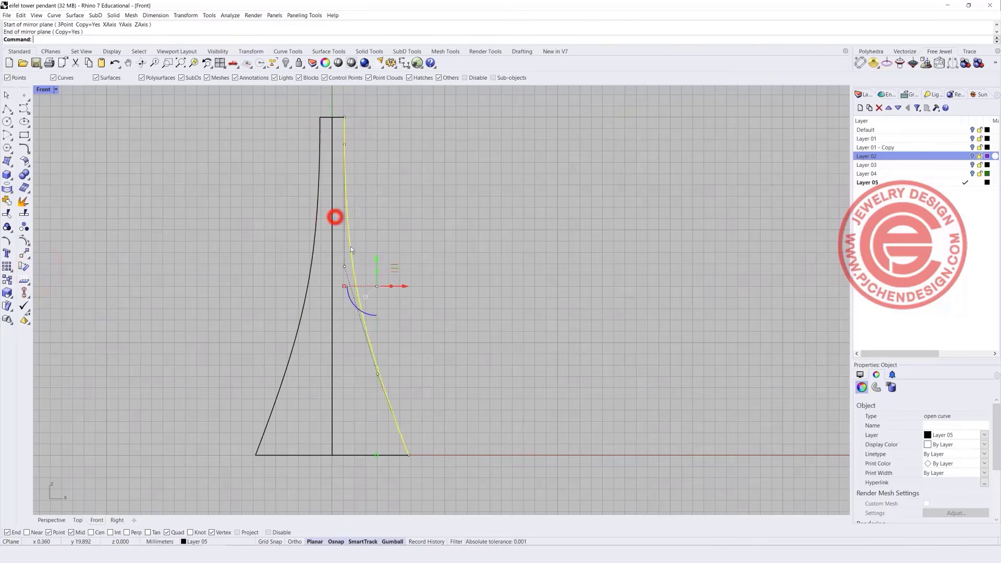
left_click(532, 317)
Maximize the Perspective view and orbit to a near-front view of the tower outline.
double_click(43, 90)
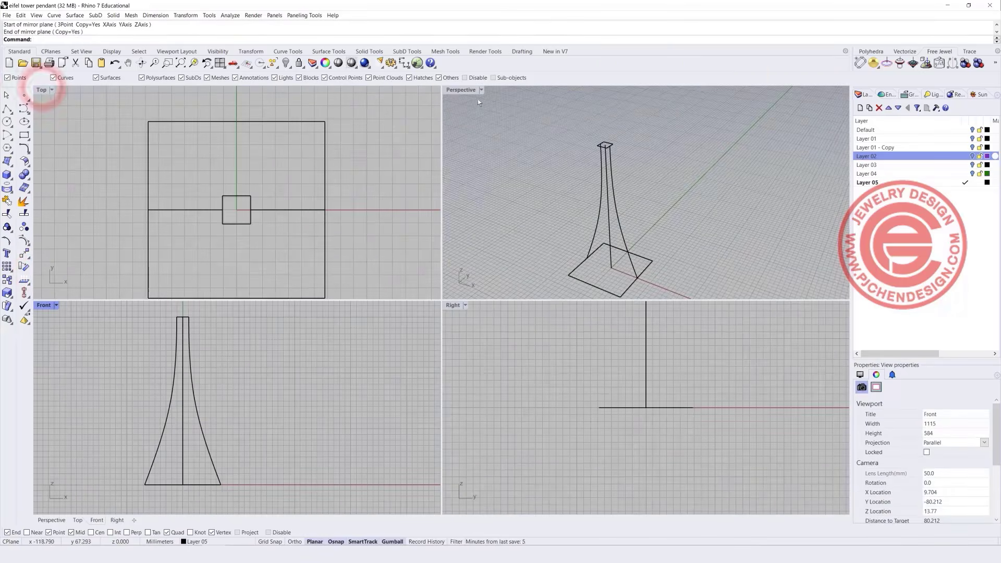
double_click(458, 90)
right_click_drag(503, 290, 187, 167)
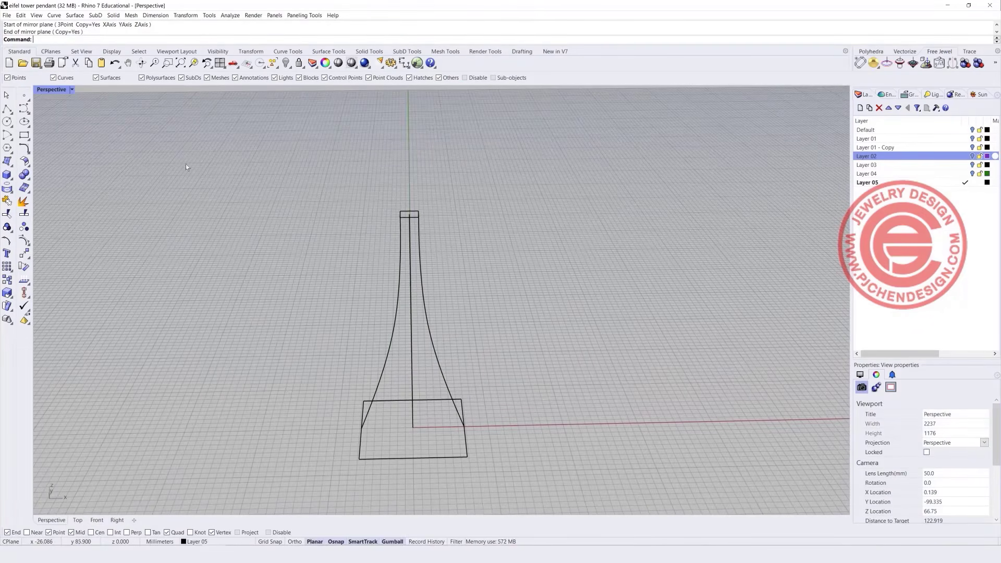
left_click(77, 17)
Sweep 2 Rails along both leg curves through the top and base squares, then select the surface.
left_click(89, 57)
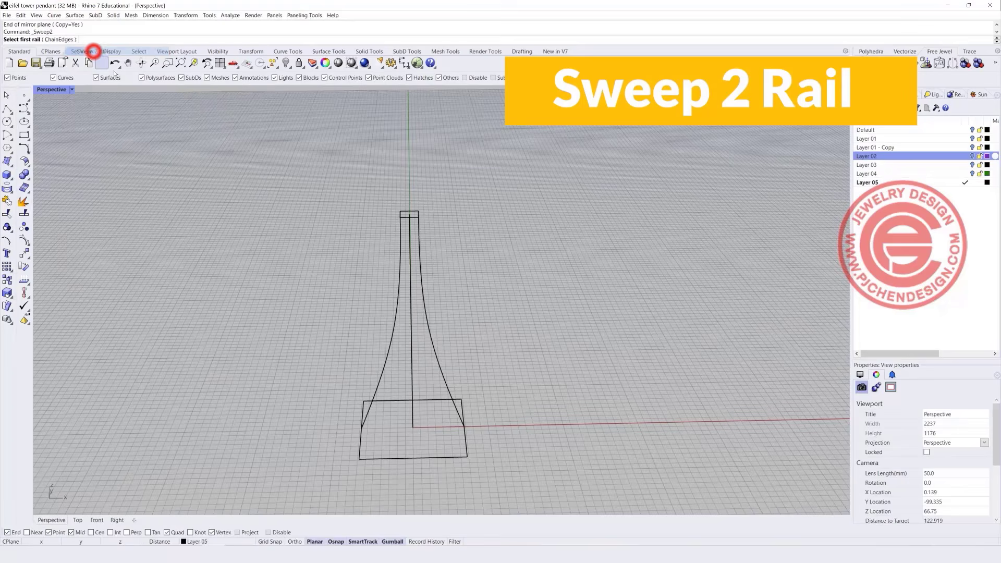
left_click(400, 311)
left_click(426, 313)
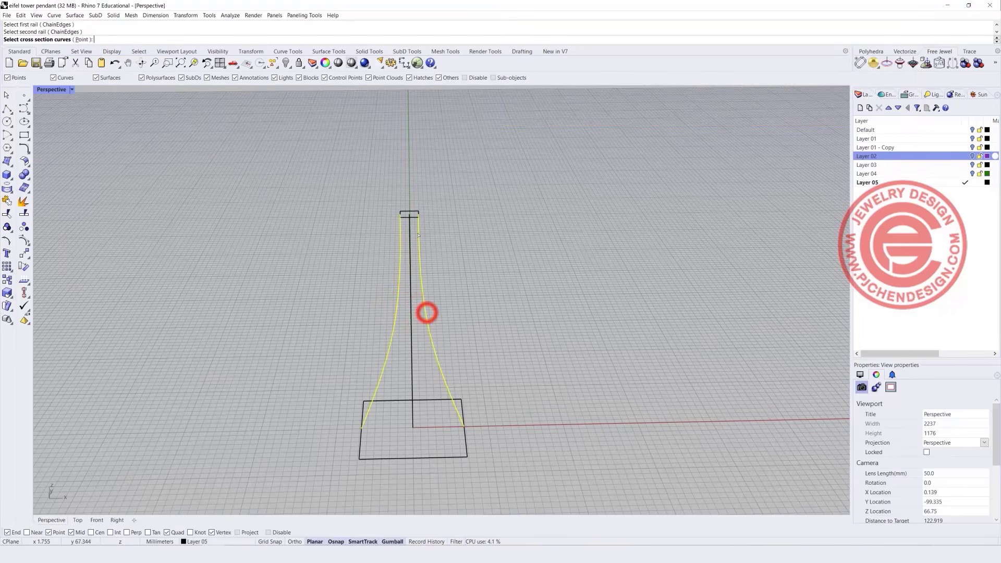
left_click(415, 217)
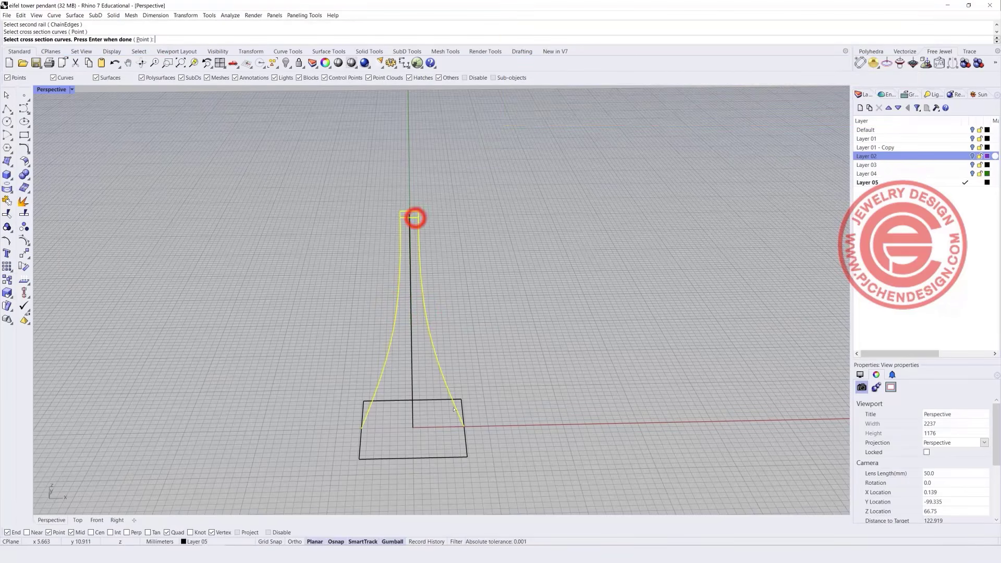
left_click(442, 456)
key("Return")
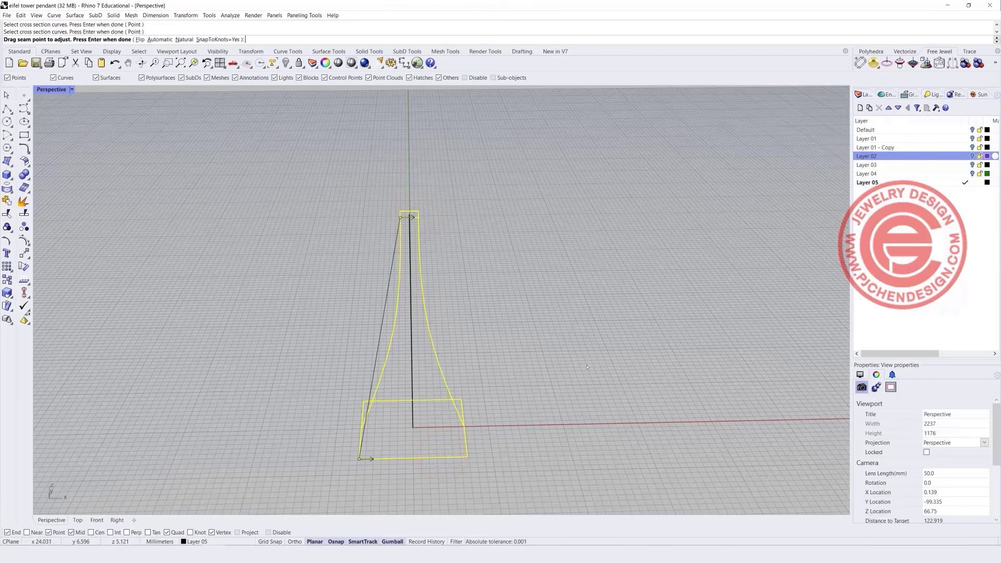
key("Return")
right_click_drag(577, 358, 534, 320)
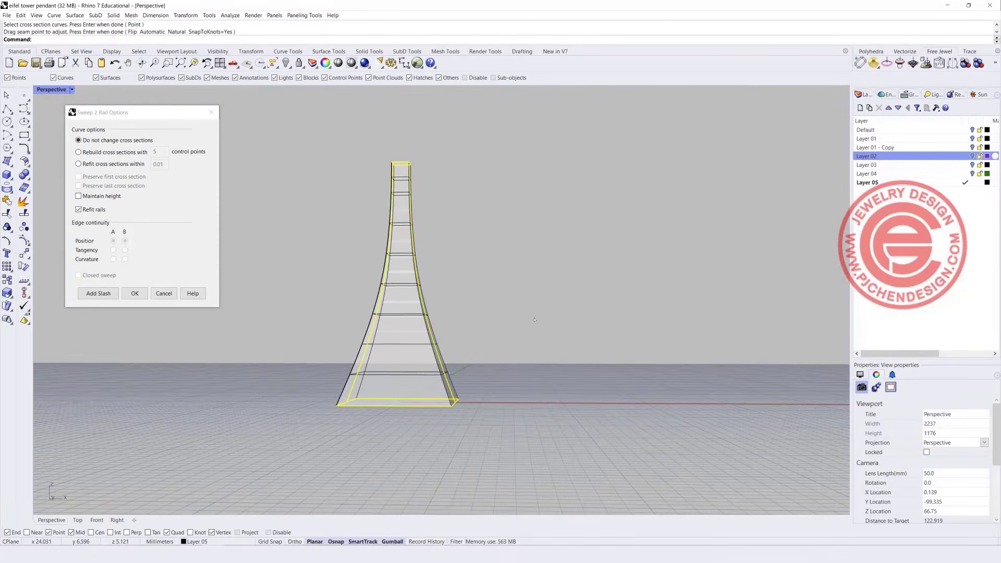
left_click(135, 294)
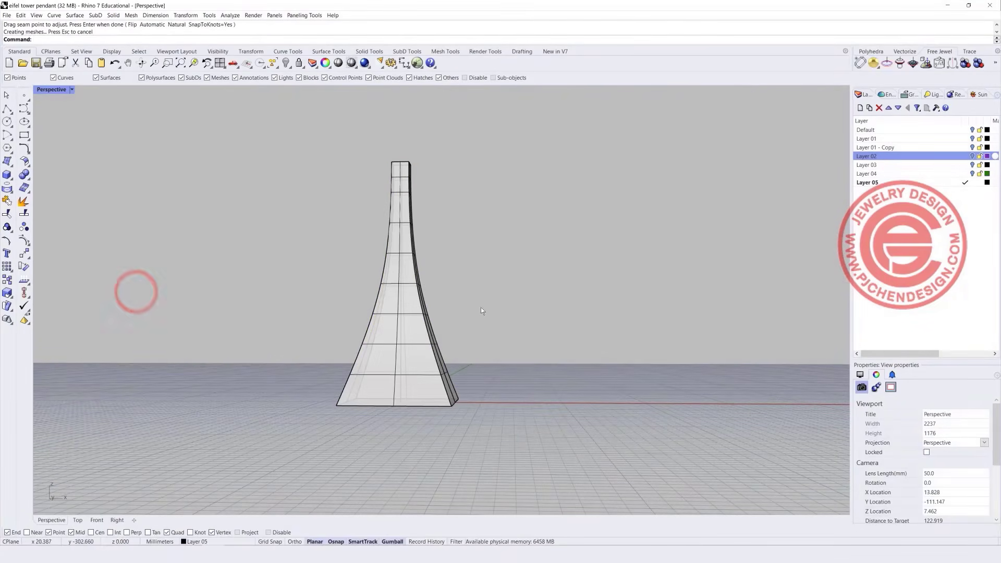
mouse_move(481, 308)
right_mouse_down()
mouse_move(398, 412)
mouse_move(404, 432)
mouse_move(443, 375)
mouse_move(518, 310)
mouse_move(480, 311)
mouse_move(490, 316)
right_mouse_up()
left_click(427, 386)
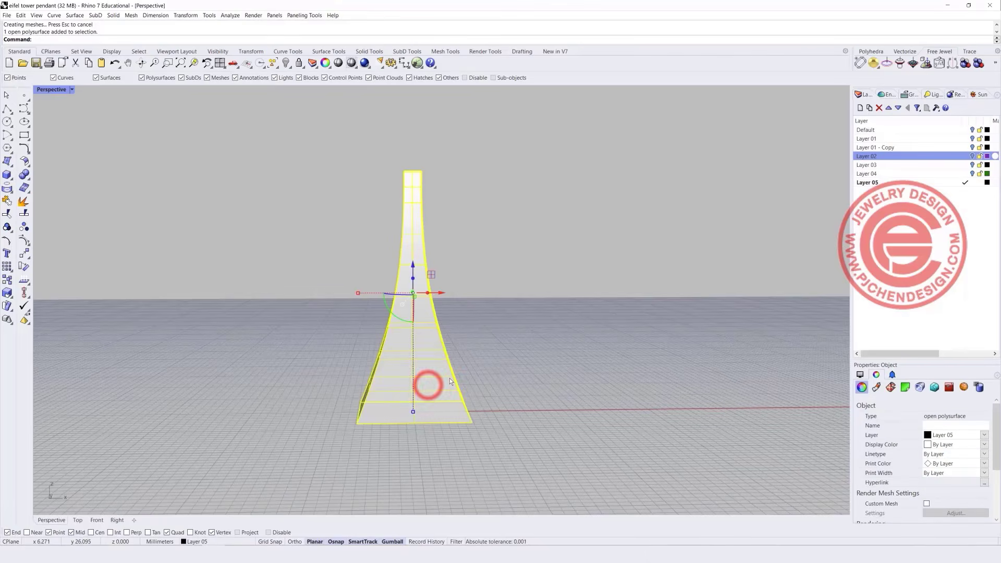
Cap the tower's open top and base with Cap and orbit to inspect the solid.
type("Cap")
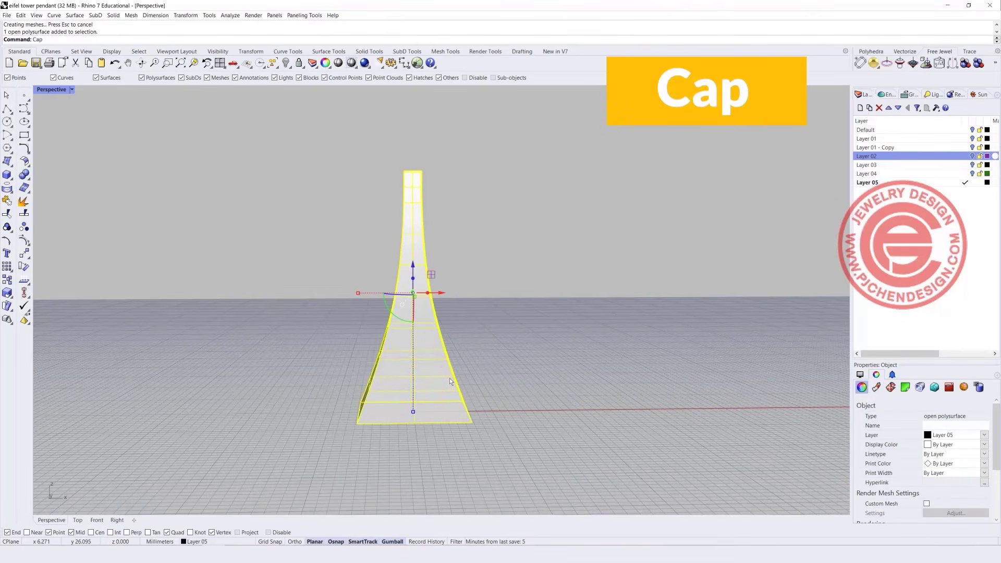
key("Return")
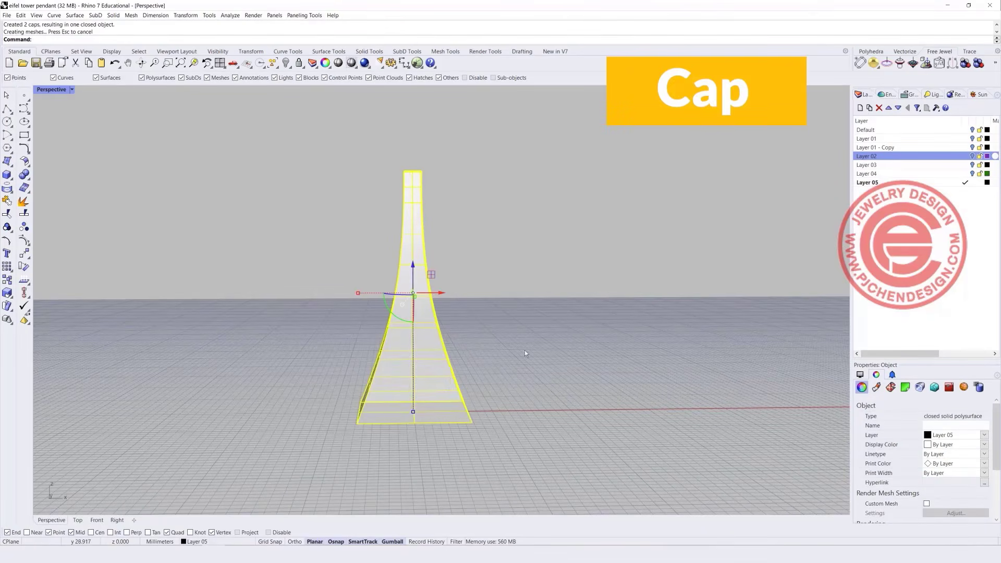
left_click(543, 330)
right_click_drag(542, 330, 450, 265)
Maximize the Front view to prepare for adding a solid.
double_click(45, 91)
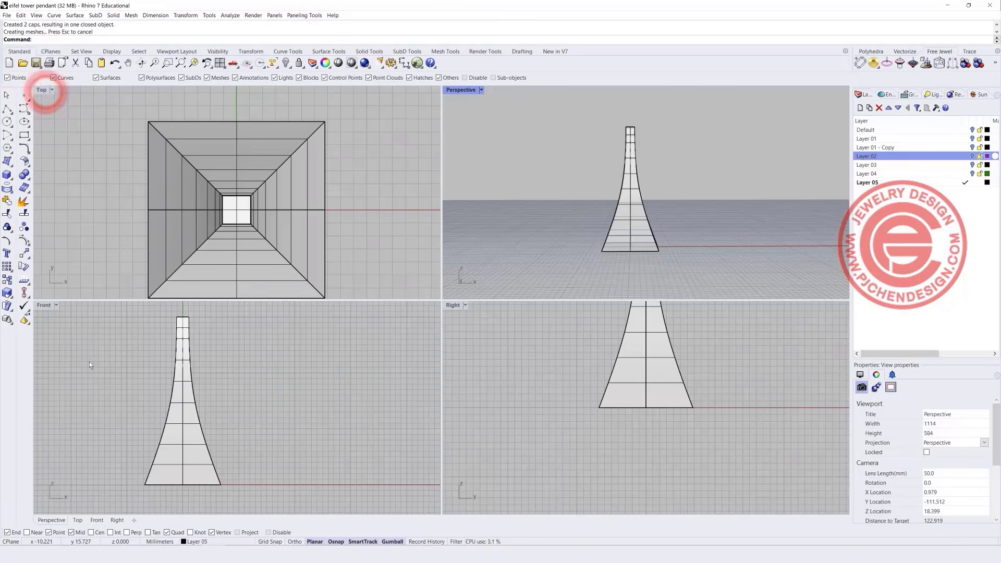
double_click(44, 306)
left_click(8, 122)
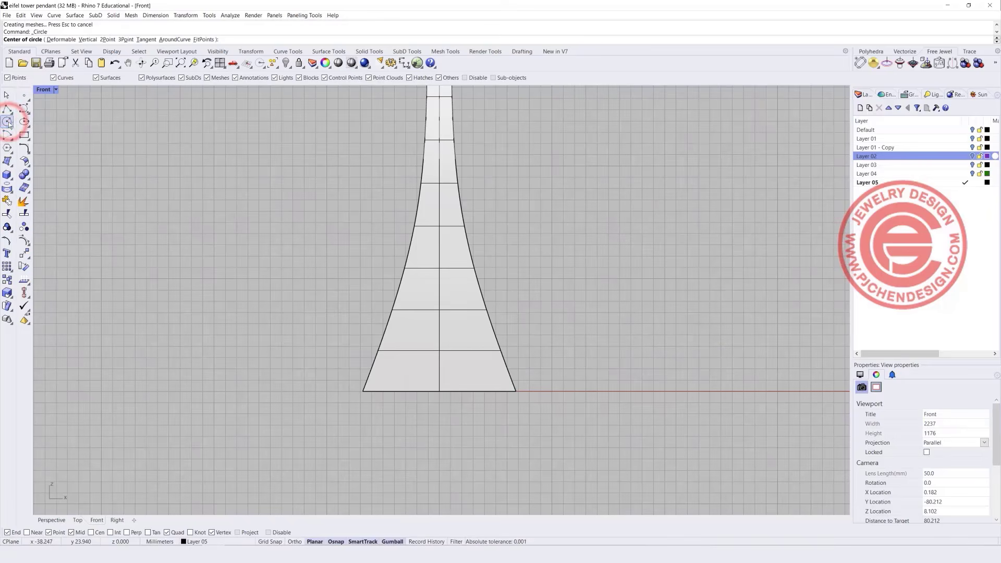
left_click(6, 174)
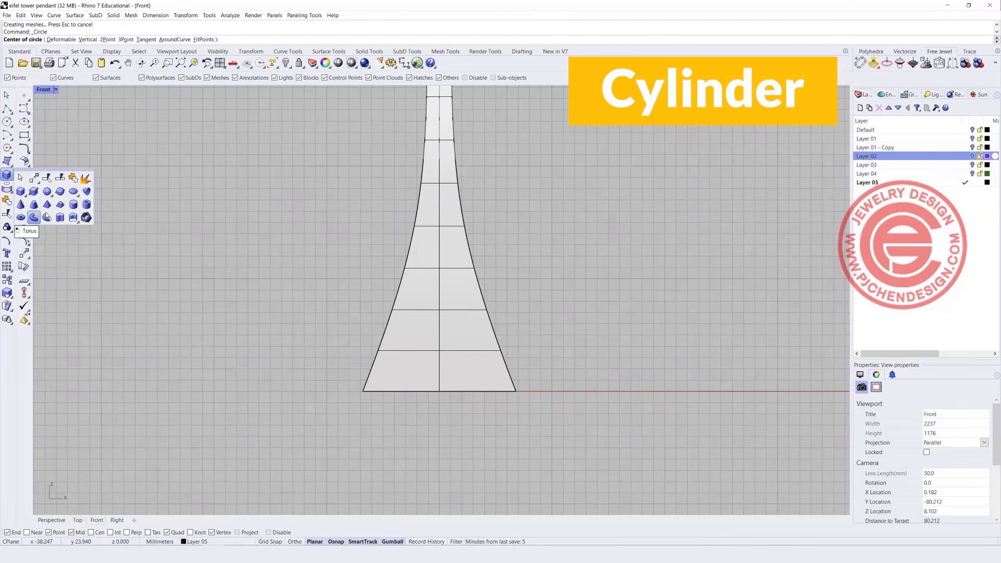
Create a cylinder at the base edge midpoint with Ortho, extending back through the tower.
left_click(73, 204)
left_click(439, 392)
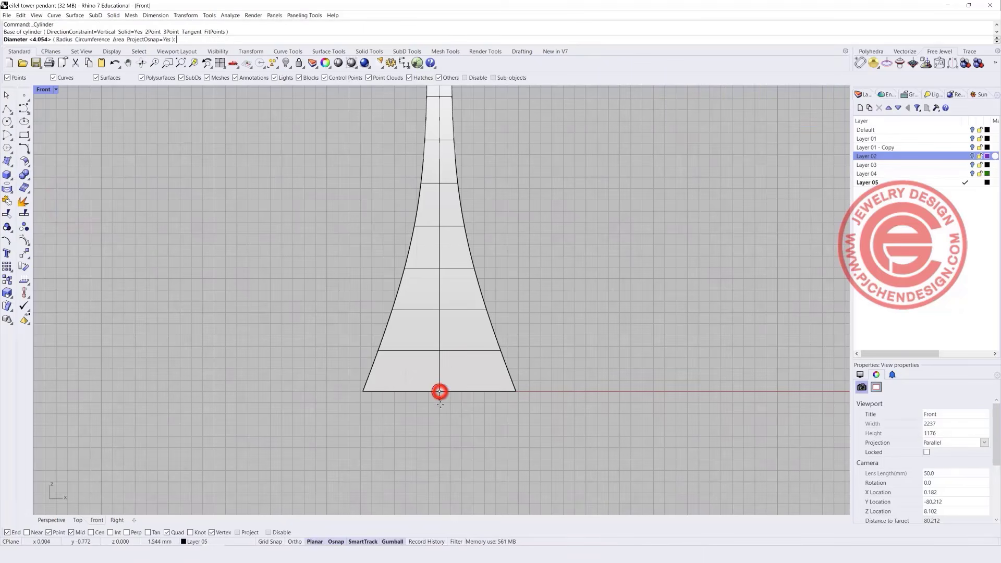
key("shift")
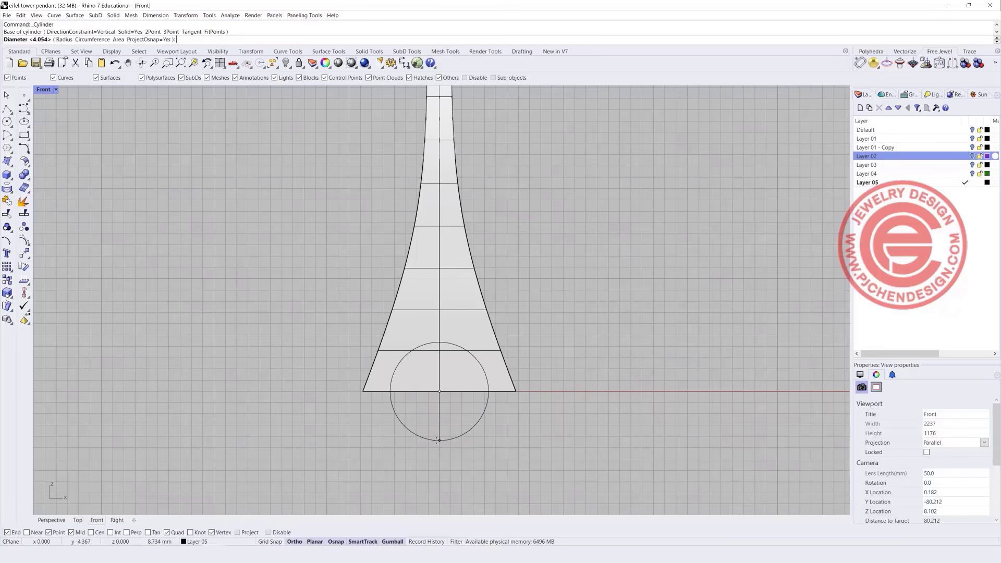
left_click(437, 441)
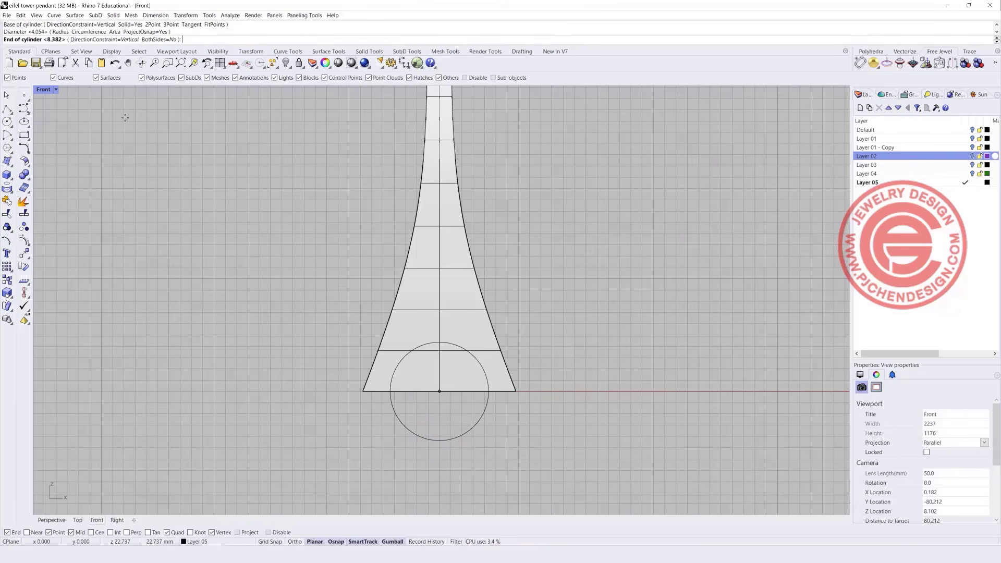
double_click(43, 90)
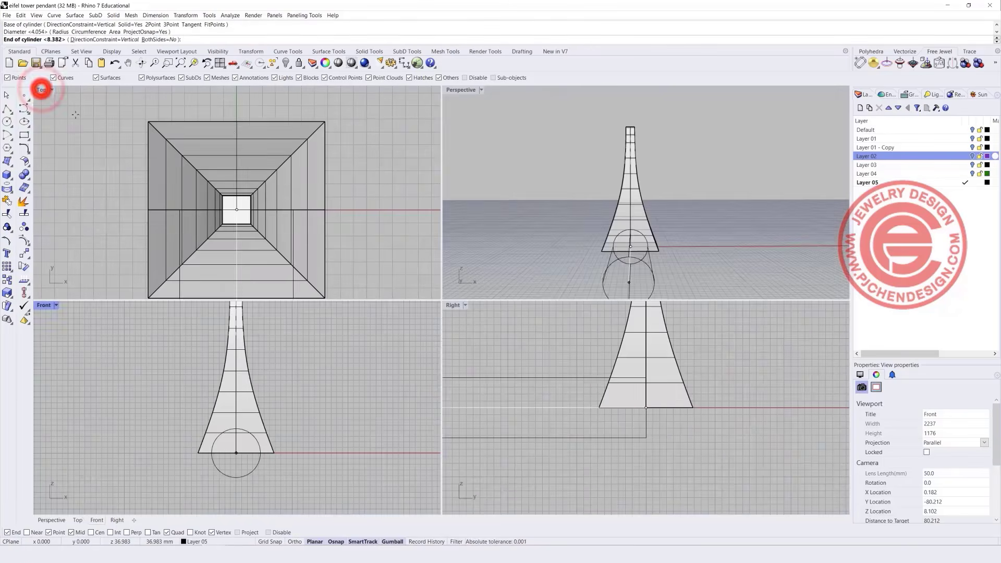
left_click(263, 101)
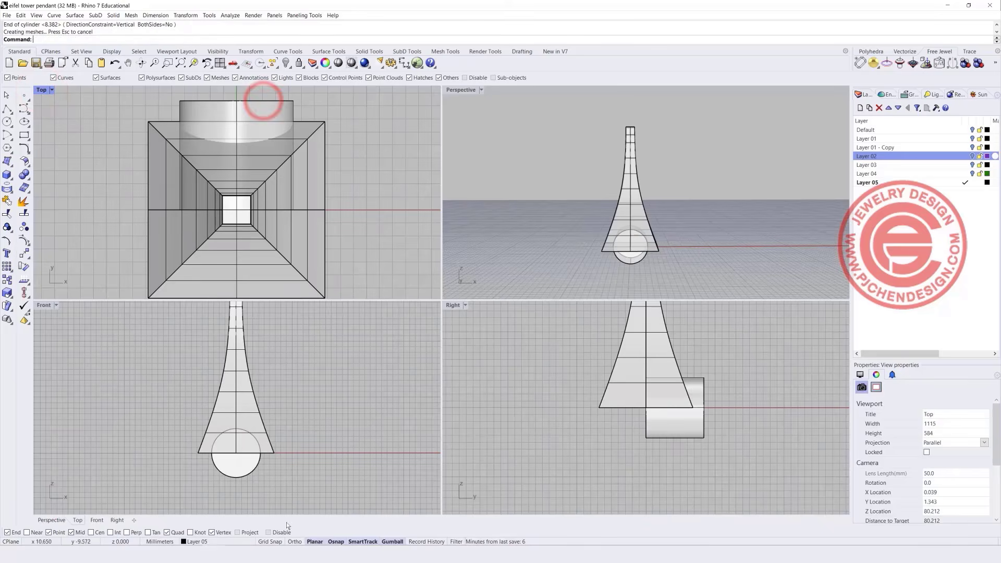
scroll(214, 422, "up", 4)
double_click(43, 305)
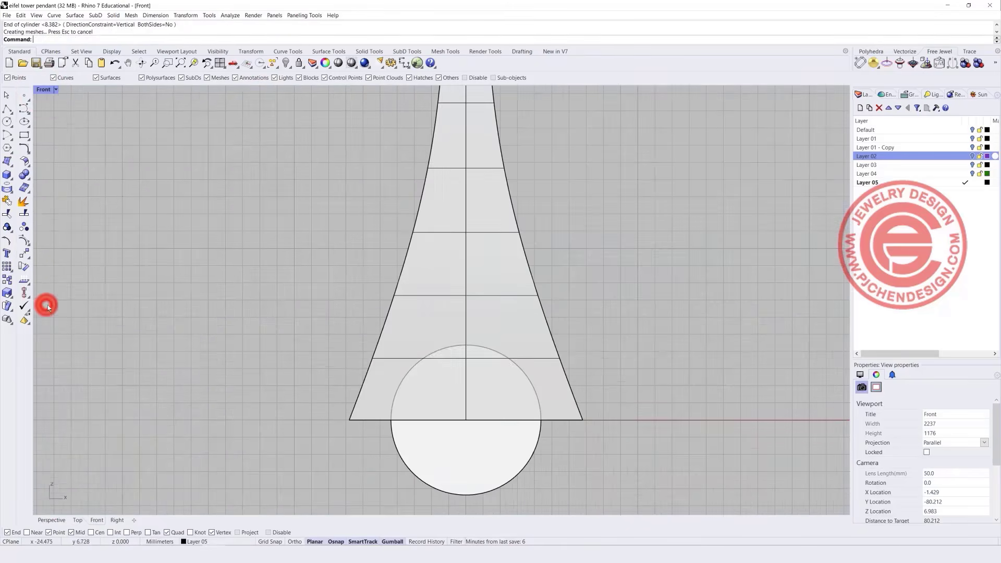
scroll(356, 358, "down", 2)
scroll(334, 390, "up", 2)
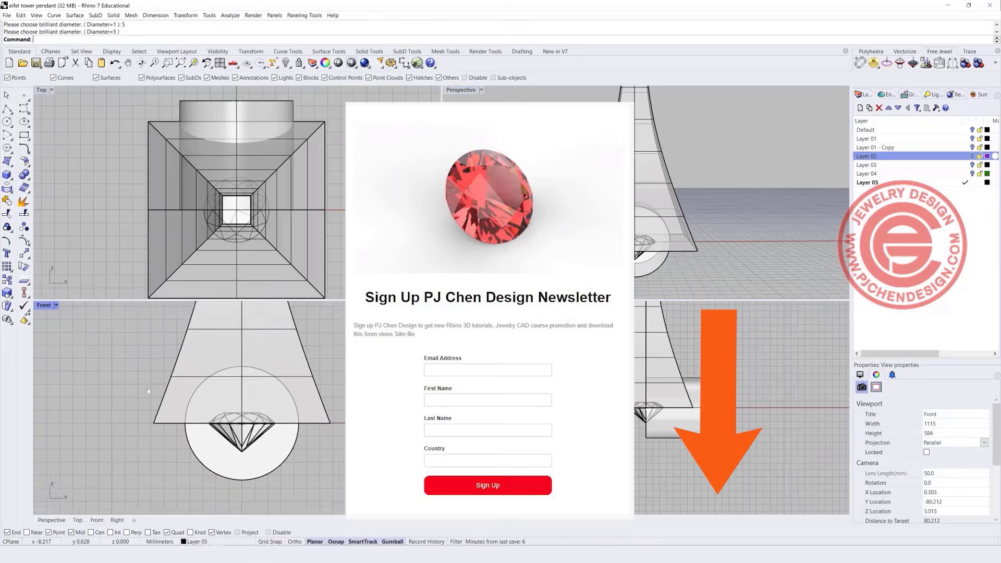
Rotate the brilliant and its outline curve with the gumball so the stone faces front.
left_click_drag(170, 372, 299, 431)
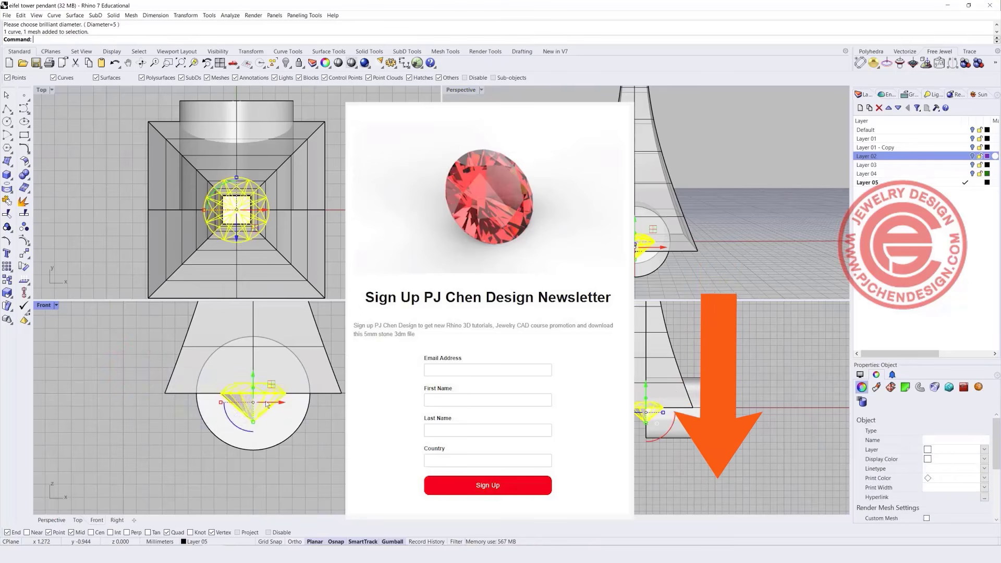
scroll(246, 398, "down", 2)
right_click_drag(246, 398, 200, 391)
left_click_drag(671, 427, 530, 412)
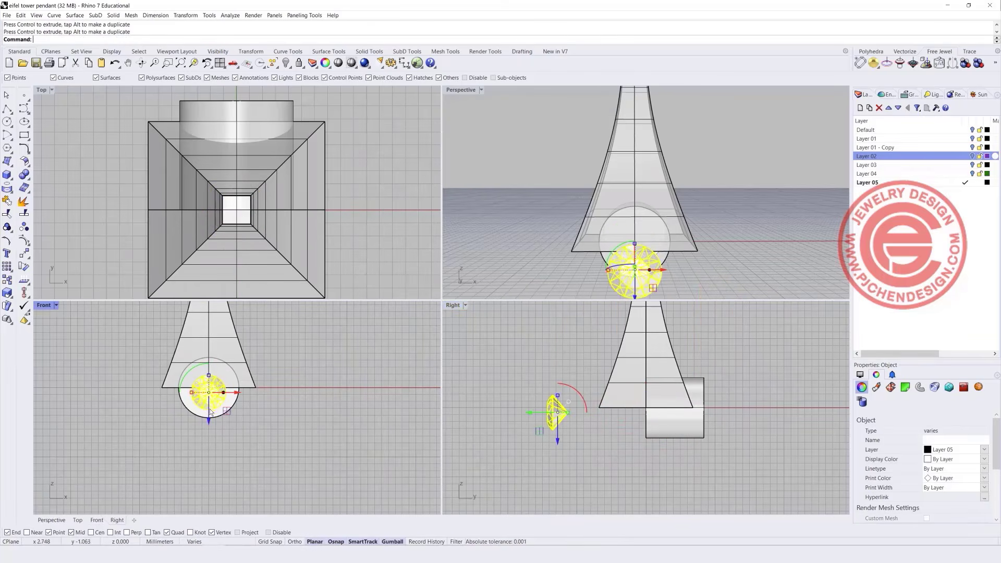
scroll(210, 412, "up", 5)
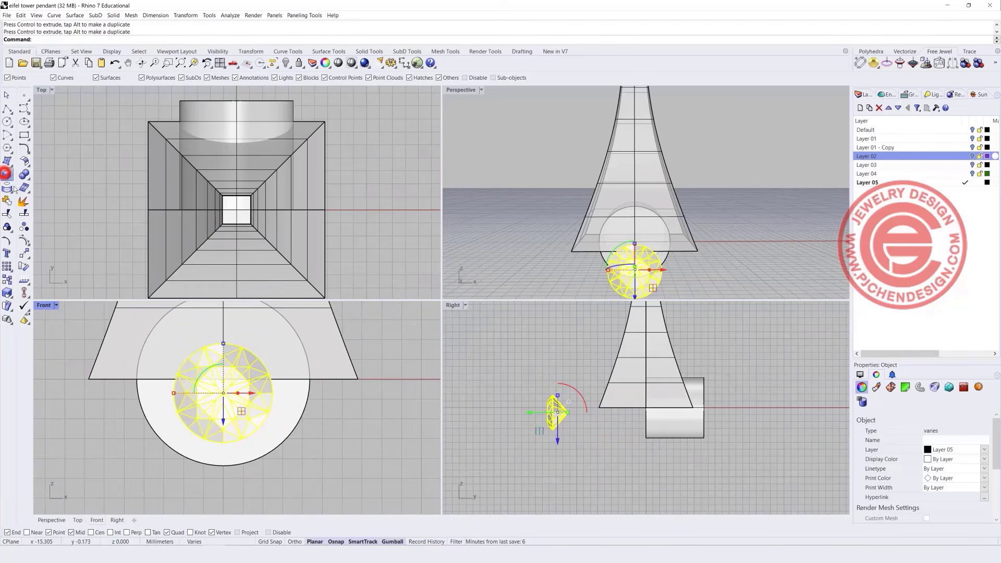
left_click(7, 174)
Scale the brilliant using its diameter as reference down to 1.3.
left_click(172, 392)
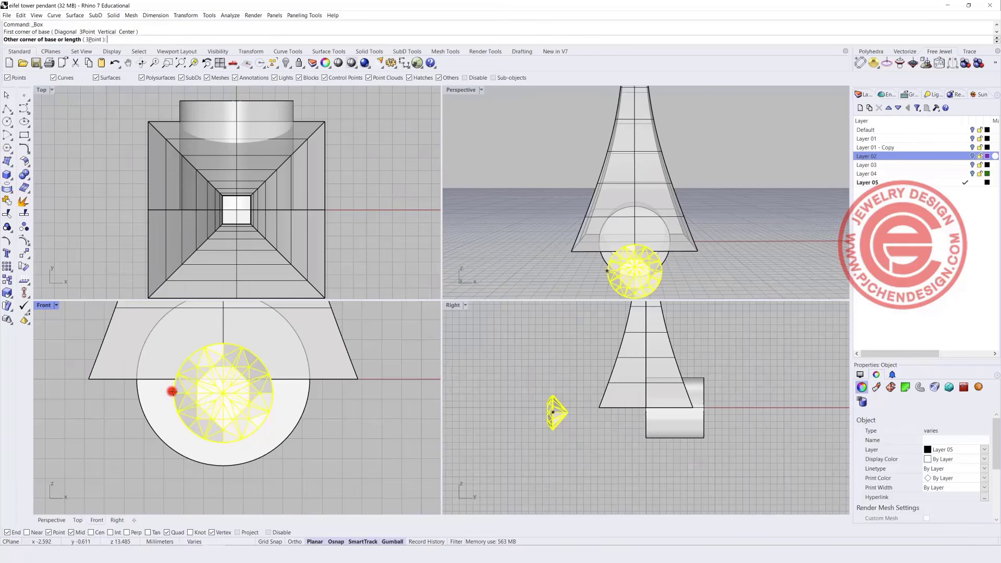
key("Escape")
left_click(7, 292)
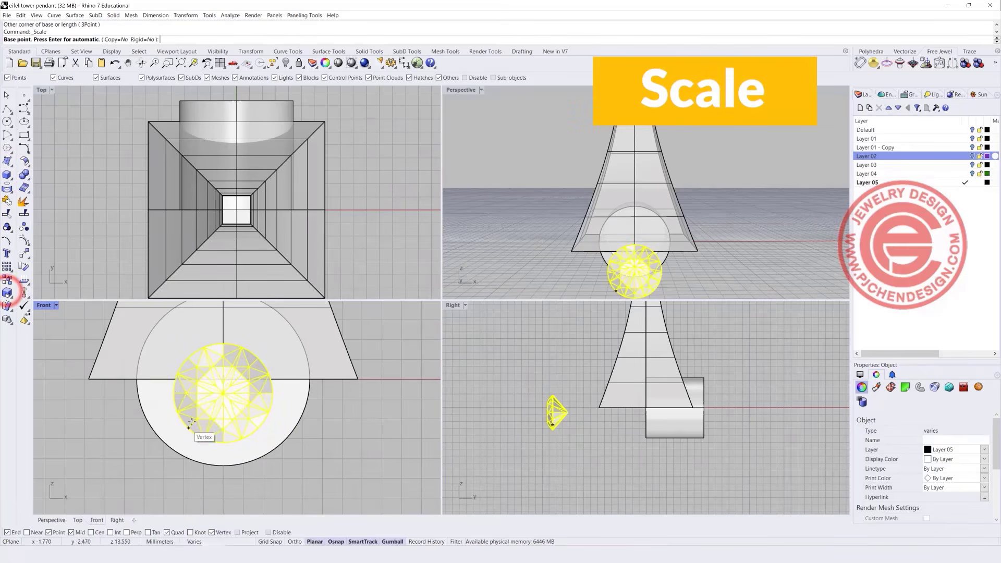
left_click(173, 393)
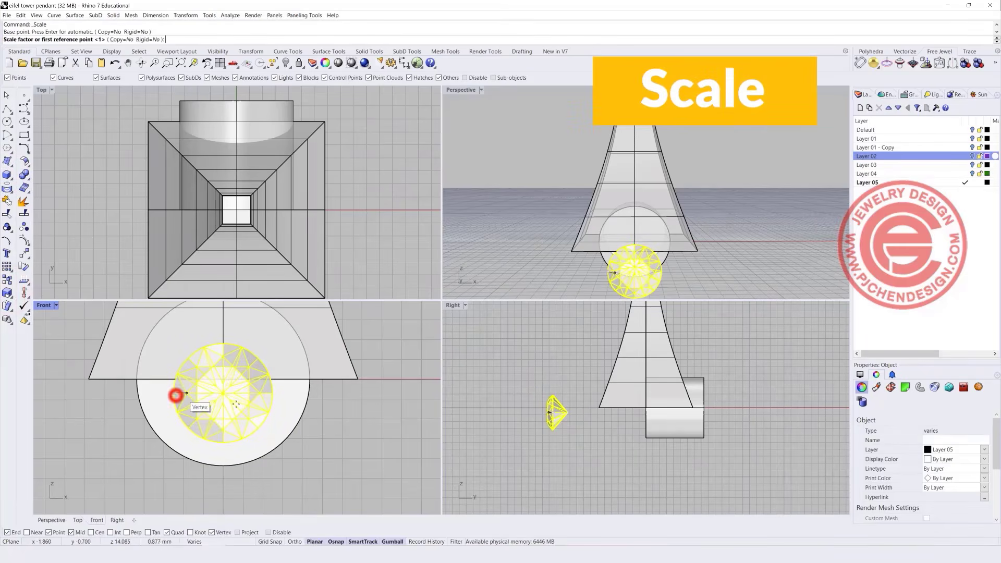
left_click(272, 400)
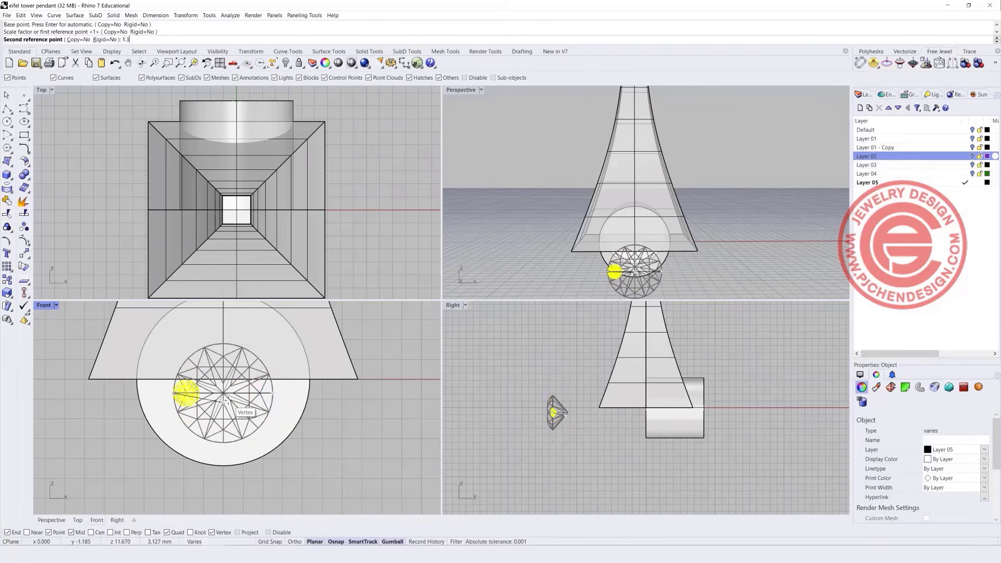
key("Return")
Move the small gem into the leg's lower-left corner and resize the circle extrusion.
right_click_drag(228, 400, 279, 447)
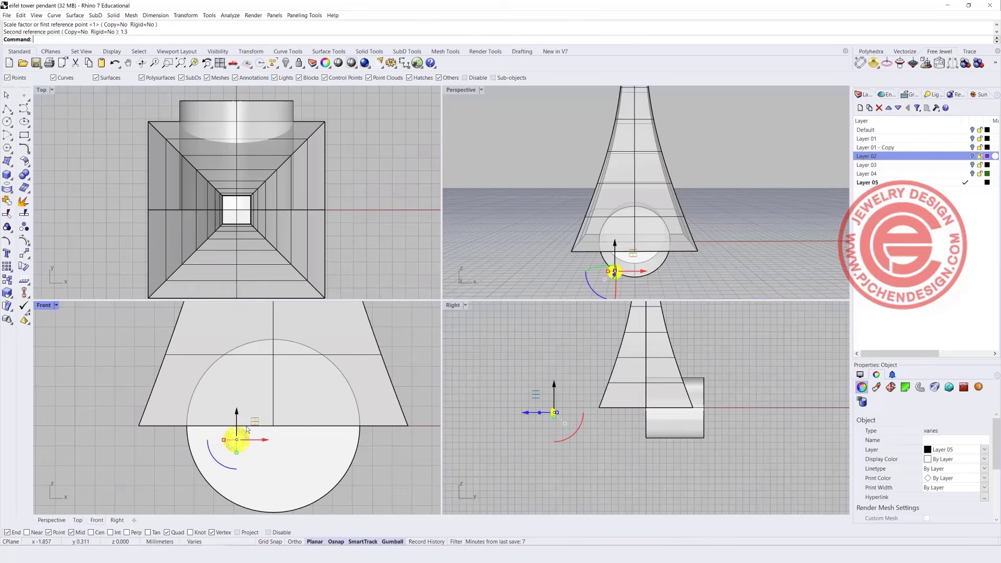
left_click_drag(255, 421, 184, 389)
scroll(149, 399, "up", 3)
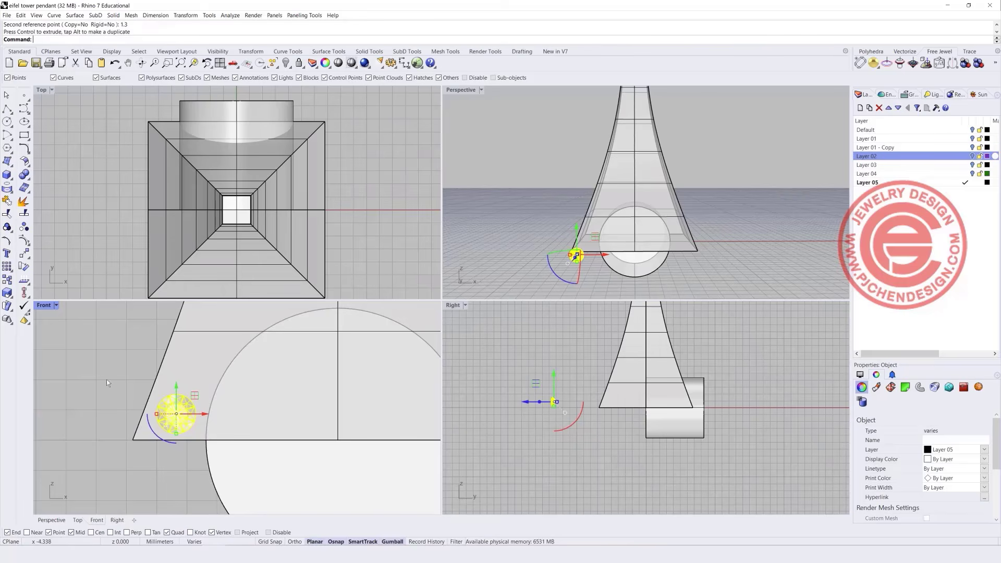
scroll(244, 475, "down", 2)
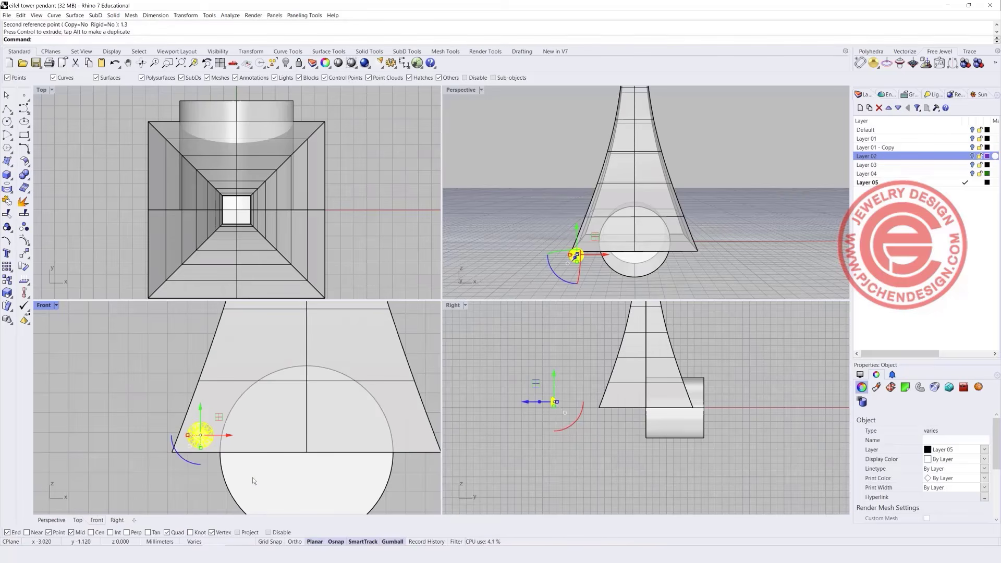
left_click(408, 488)
left_click_drag(218, 453, 212, 435)
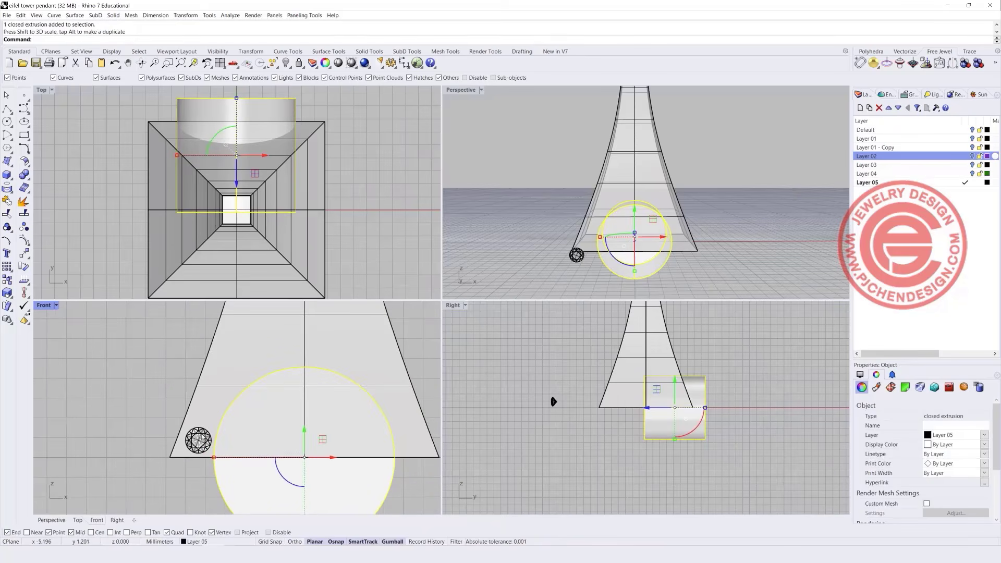
Draw a half-circle arc centred on the leg's base midpoint with Ortho on.
left_click(178, 483)
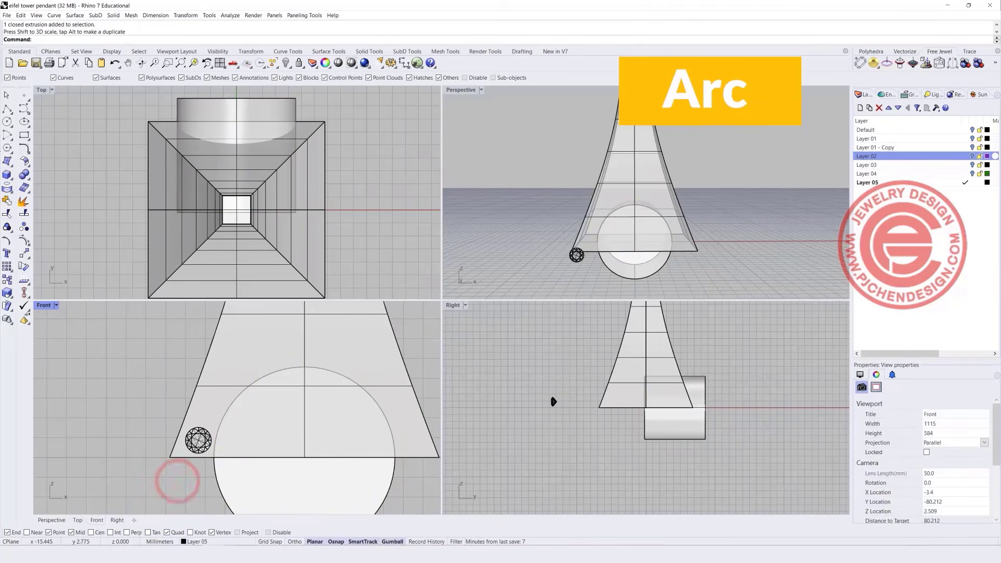
left_click(6, 135)
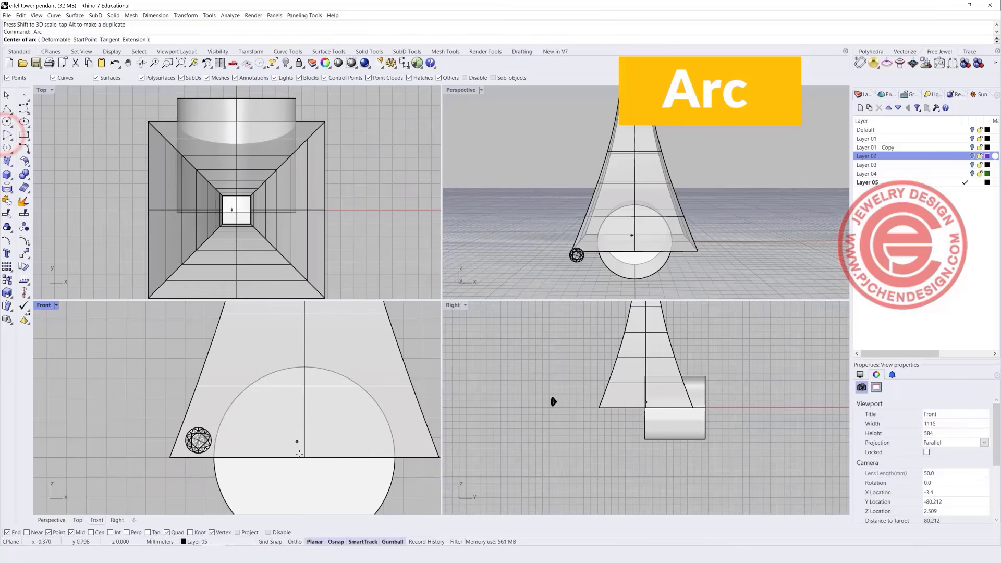
left_click(291, 451)
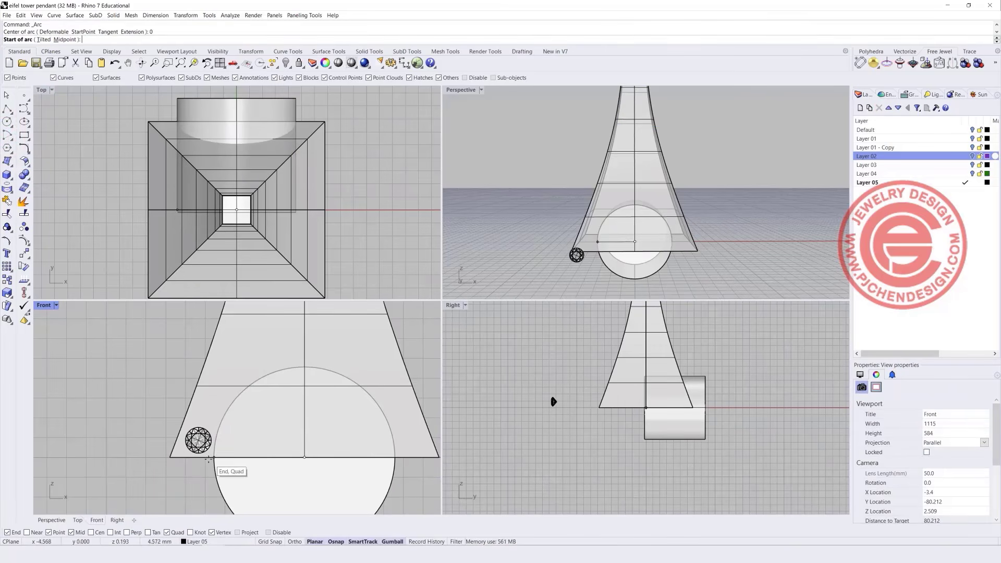
scroll(194, 458, "up", 1)
key("F8")
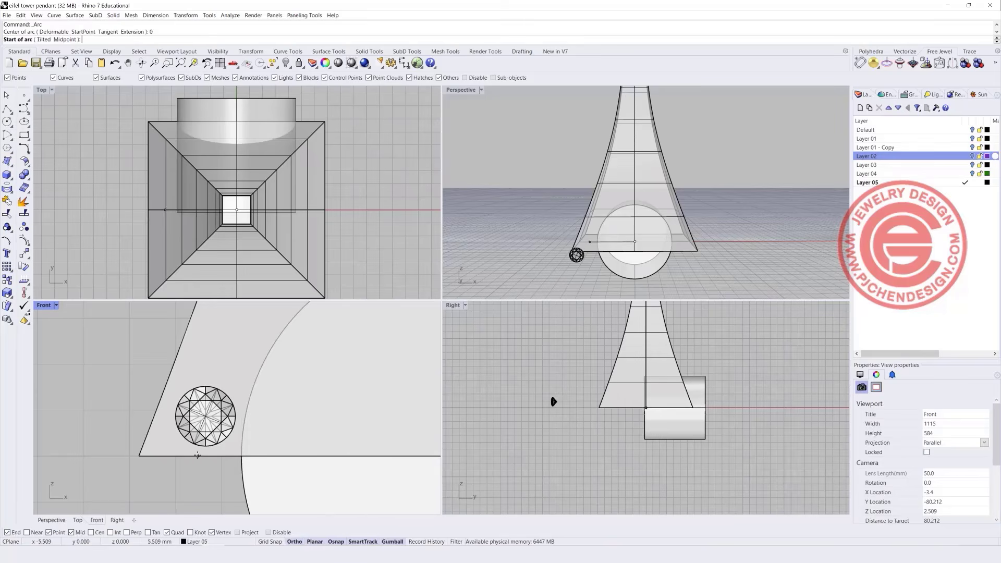
left_click(192, 456, "shift")
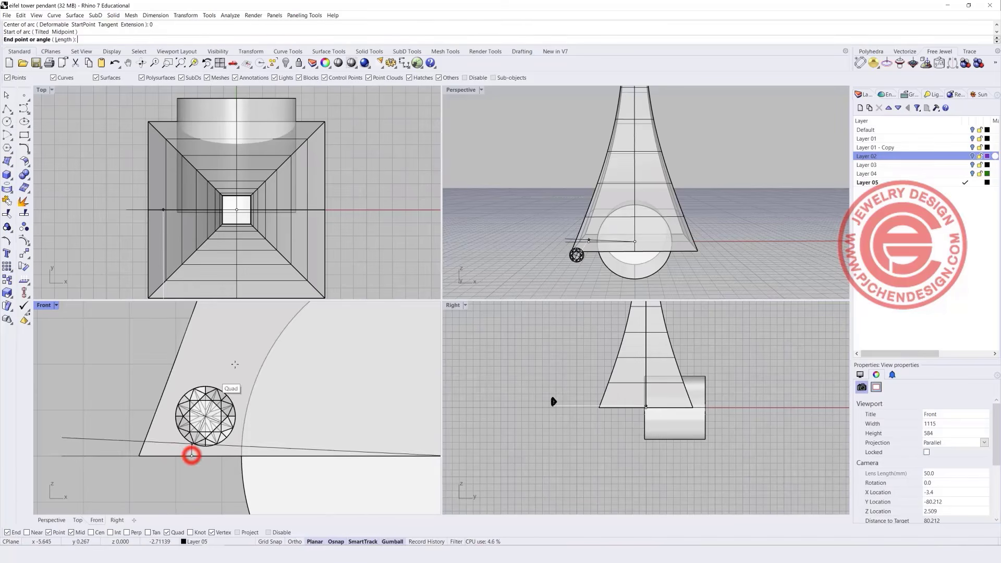
scroll(267, 358, "down", 4)
scroll(379, 357, "down", 4)
right_click_drag(378, 355, 274, 377)
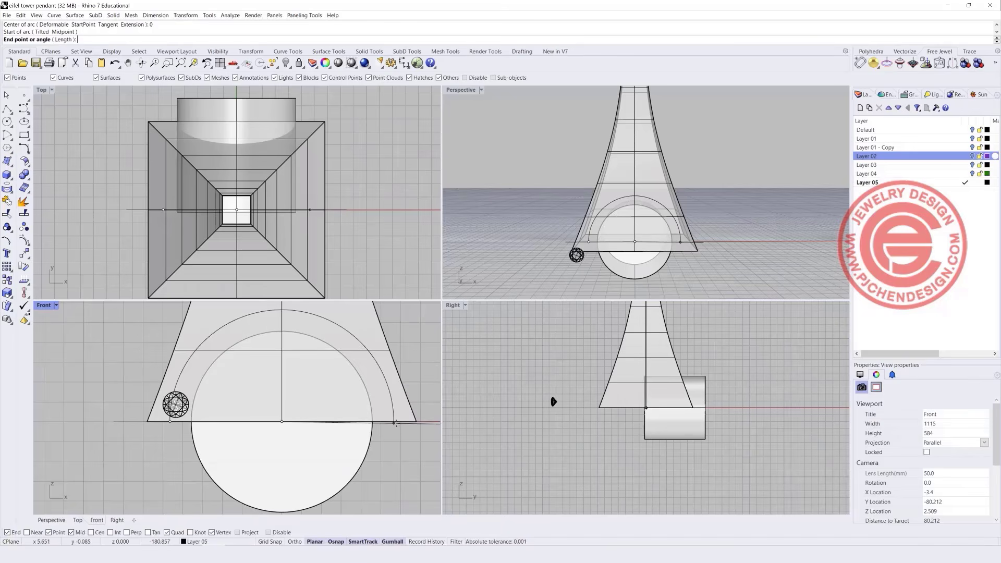
left_click(394, 417)
Scale the arc from the base midpoint so it passes through the small gem's centre.
left_click(394, 414)
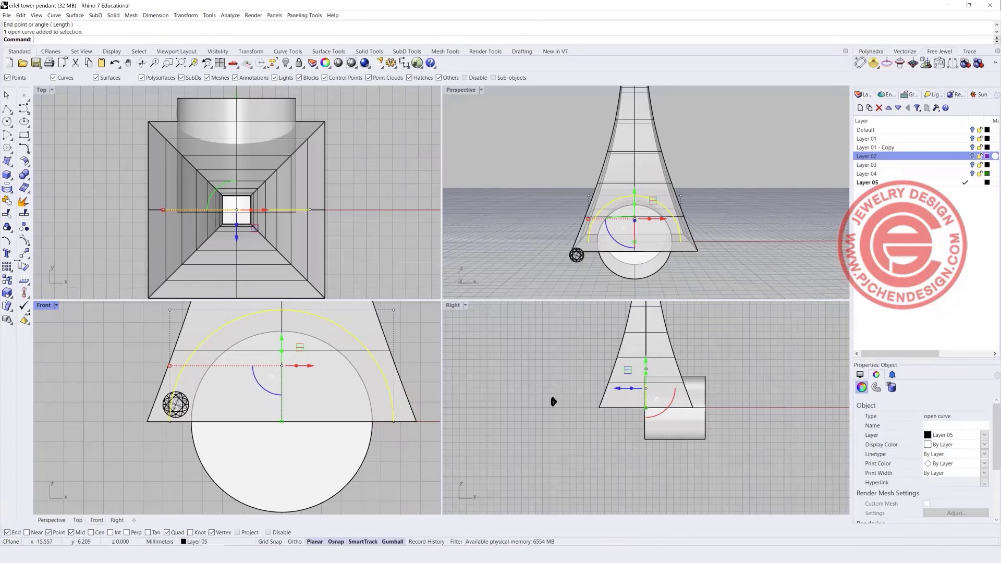
left_click(7, 293)
left_click(282, 421)
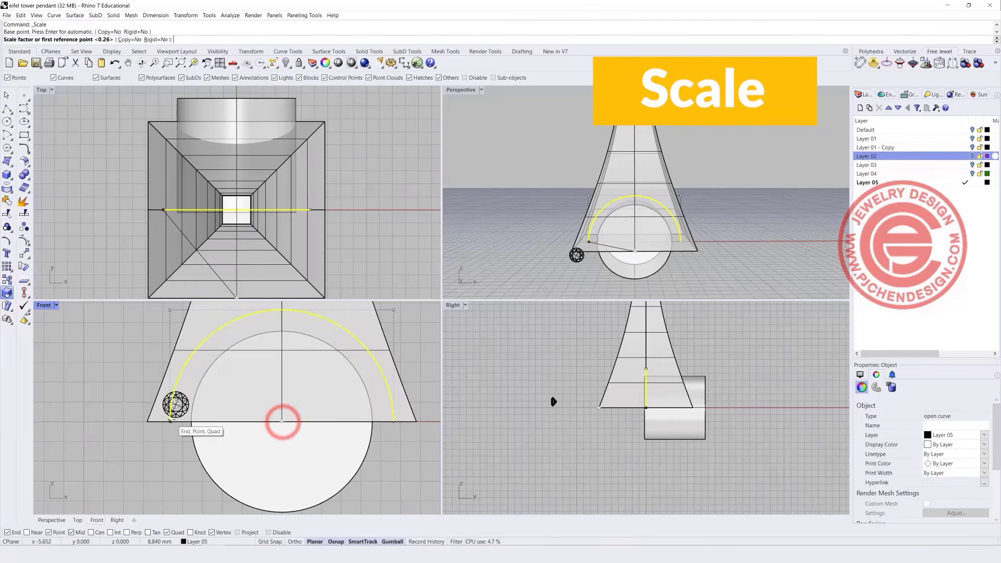
left_click(170, 420)
scroll(172, 421, "up", 3)
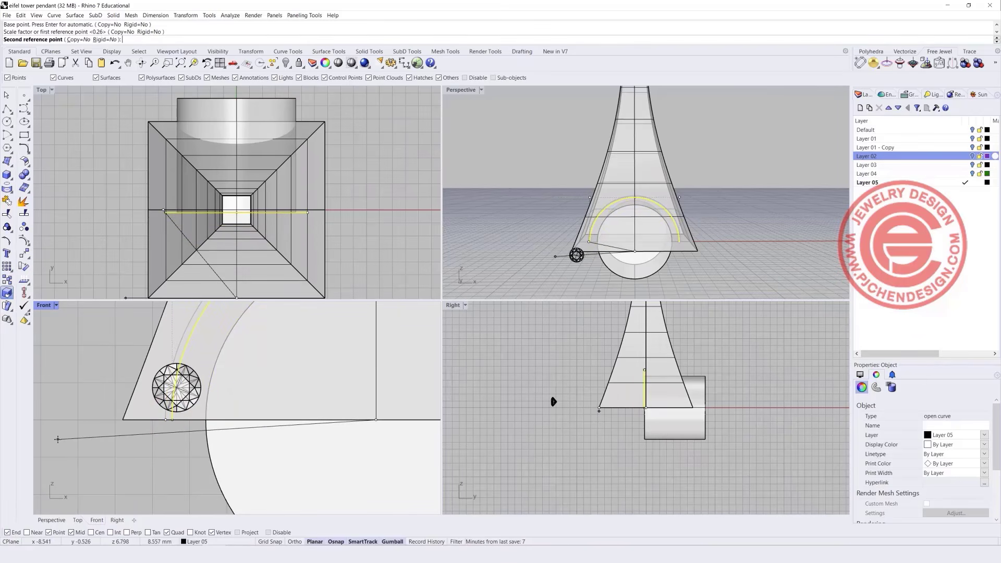
left_click(58, 440)
Nudge the small gem and its outline curve sideways onto the arc, then select the cylinder.
left_click(172, 465)
scroll(180, 408, "up", 6)
left_click(197, 395)
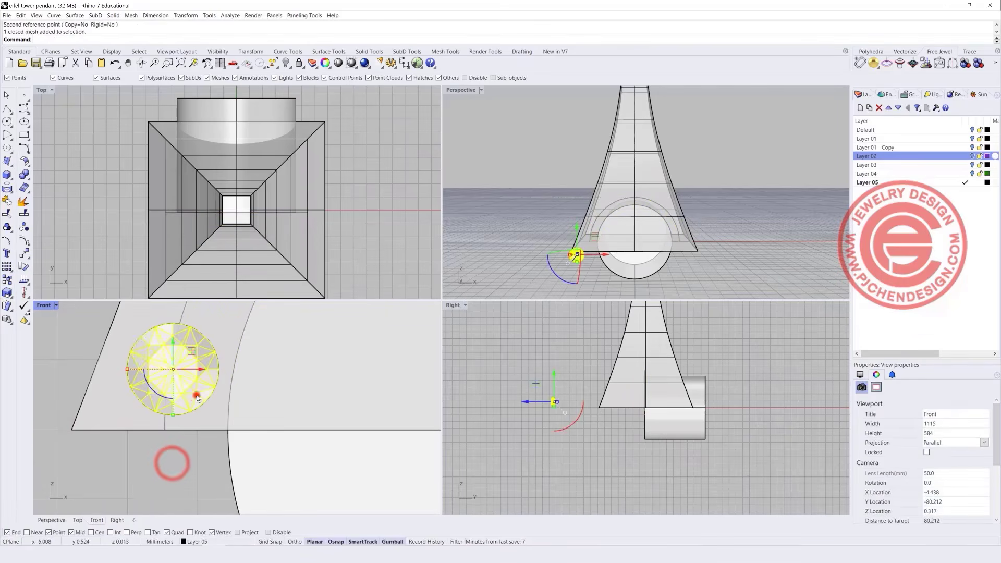
left_click(203, 398, "shift")
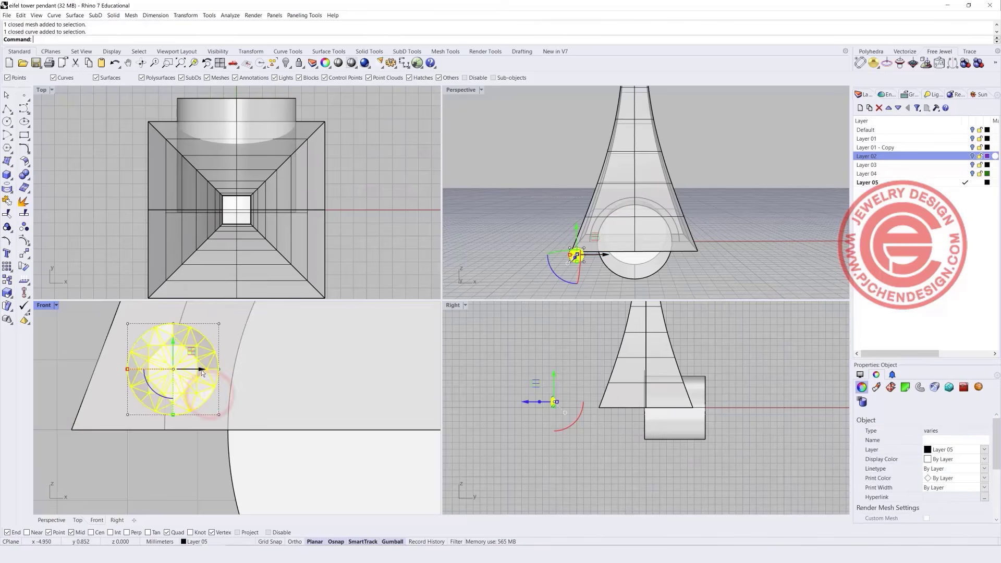
left_click_drag(200, 369, 200, 369)
left_click(174, 462)
scroll(216, 429, "down", 4)
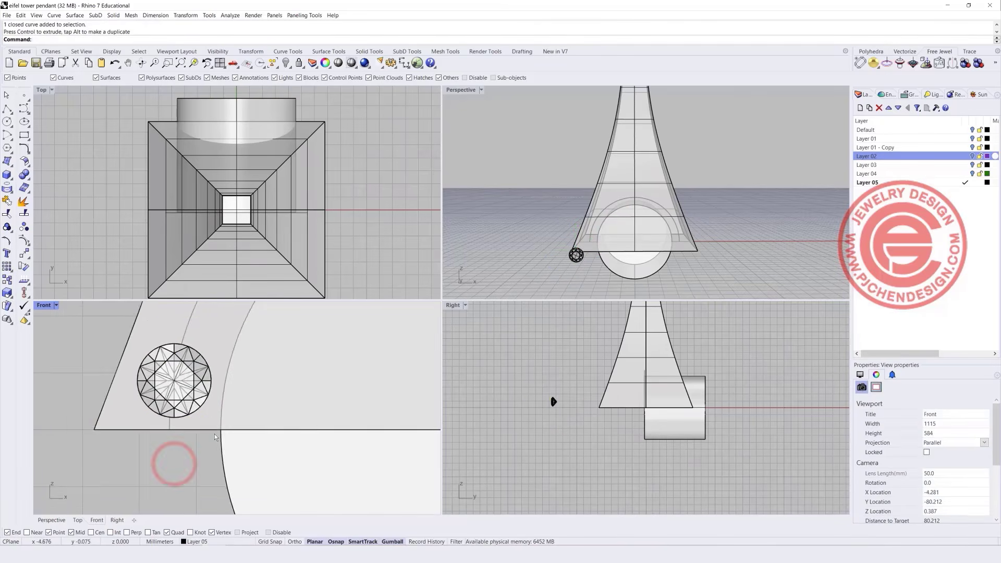
scroll(284, 412, "down", 4)
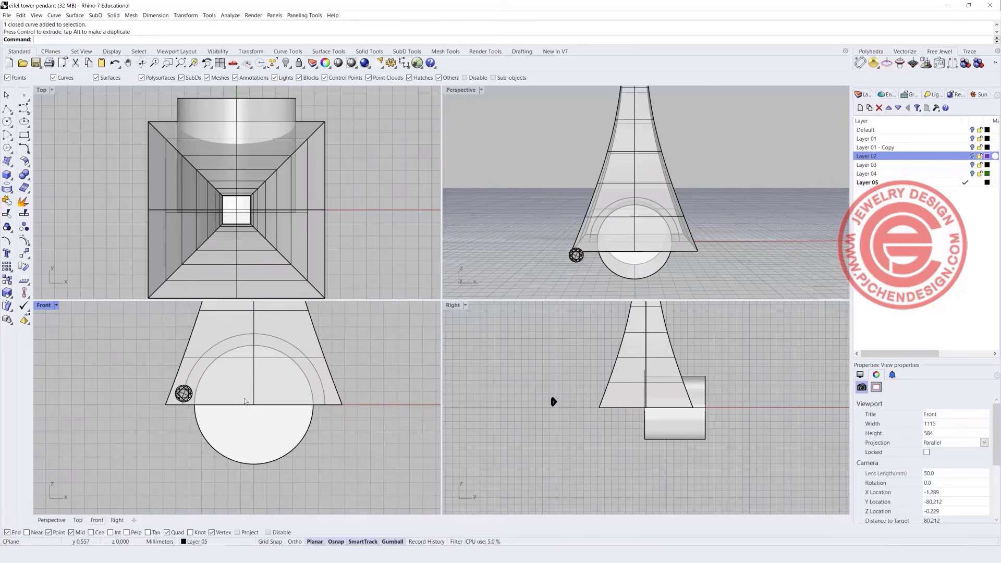
left_click(261, 108)
Lengthen the cylinder, centre it on the origin, and rotate a copy 90° in Top view.
scroll(254, 217, "down", 5)
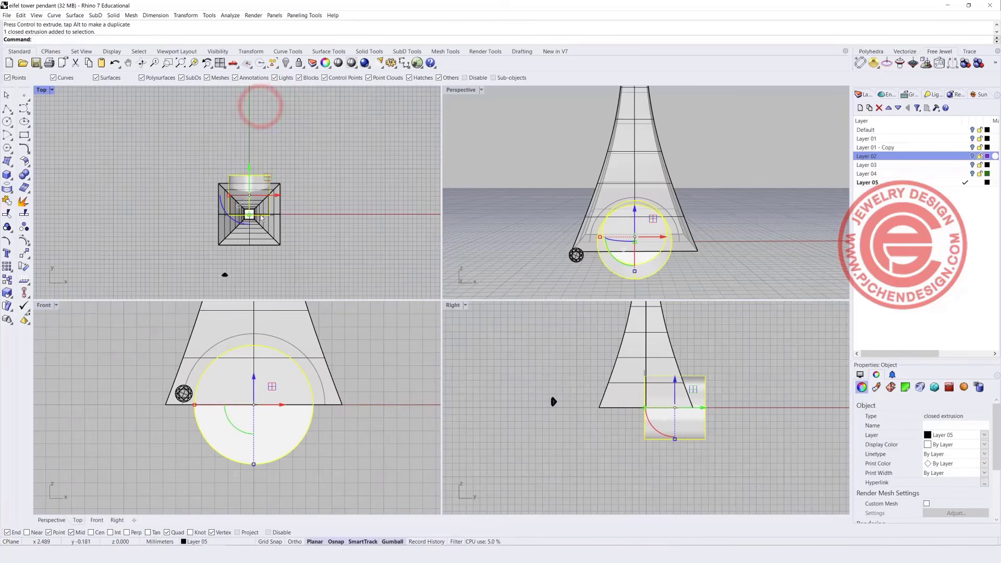
left_click_drag(247, 259, 248, 266)
left_click(314, 249)
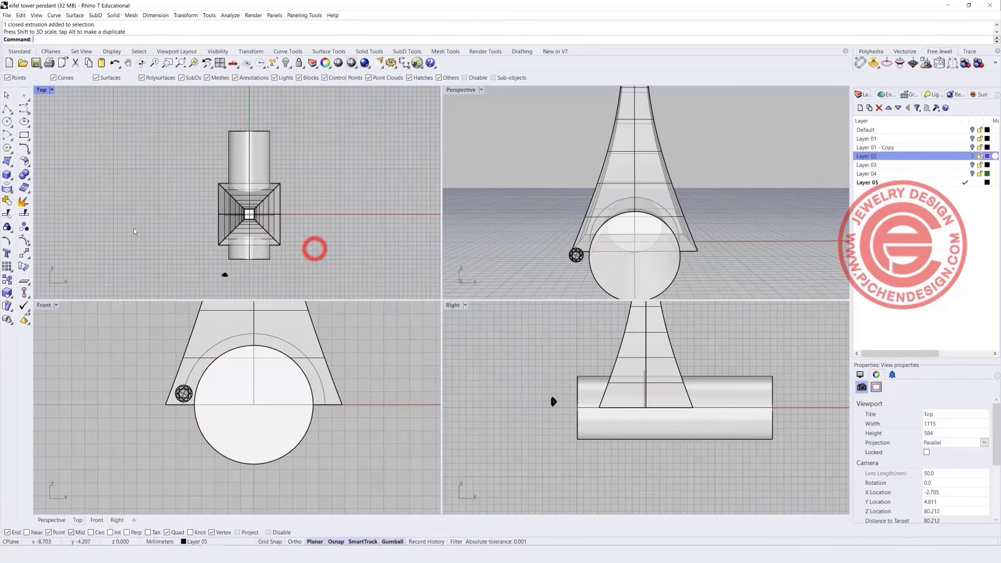
left_click(255, 159)
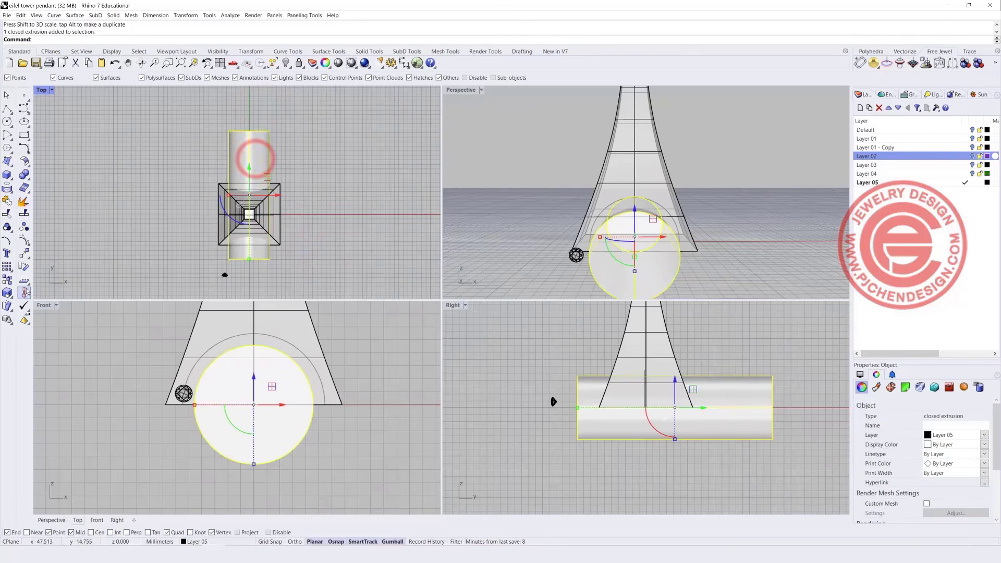
left_click(58, 306)
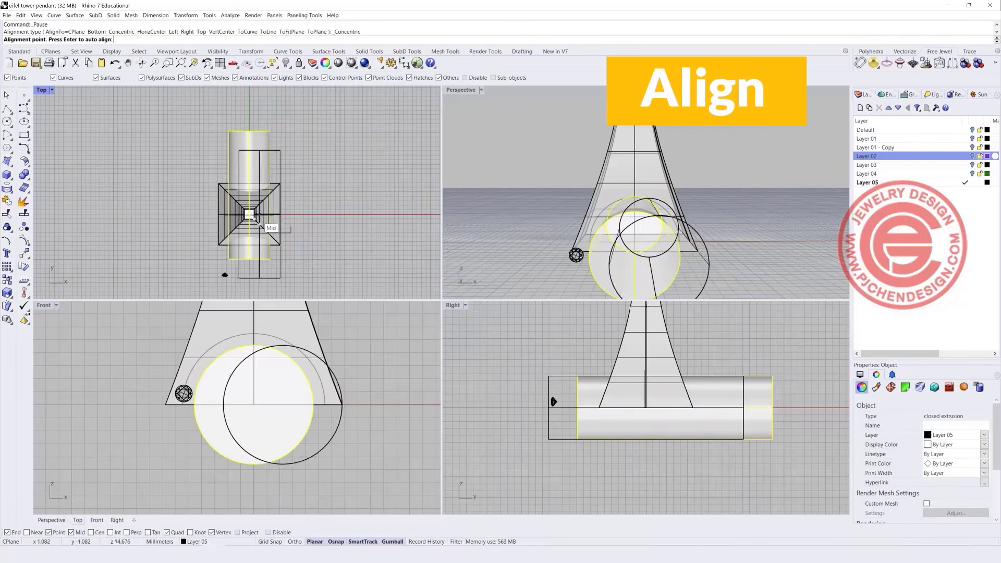
type("0")
key("Return")
left_click_drag(240, 242, 329, 244)
Orbit the Perspective view and reposition the Front view to check the crossing cylinders.
left_click(338, 275)
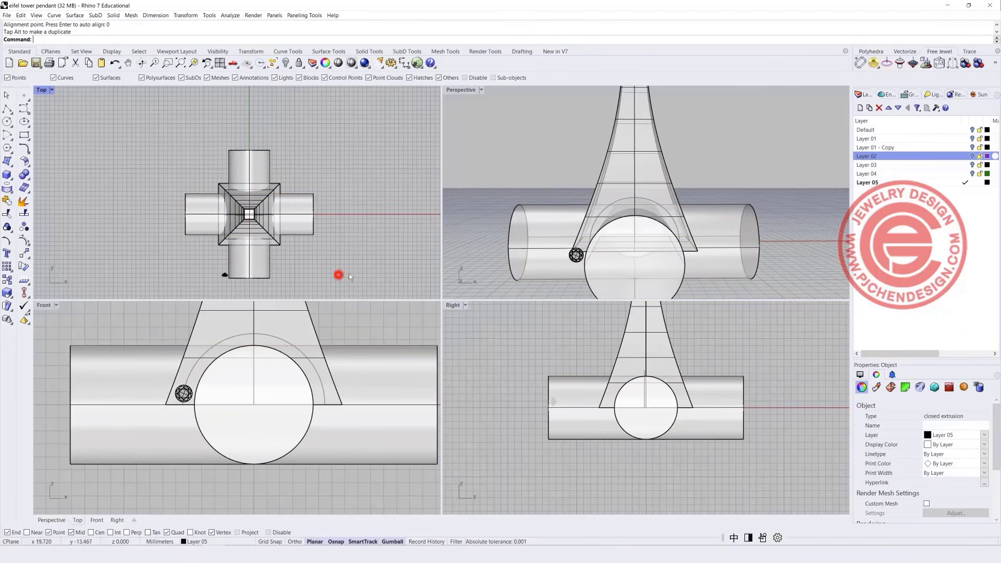
scroll(652, 213, "down", 5)
right_click_drag(654, 224, 636, 245)
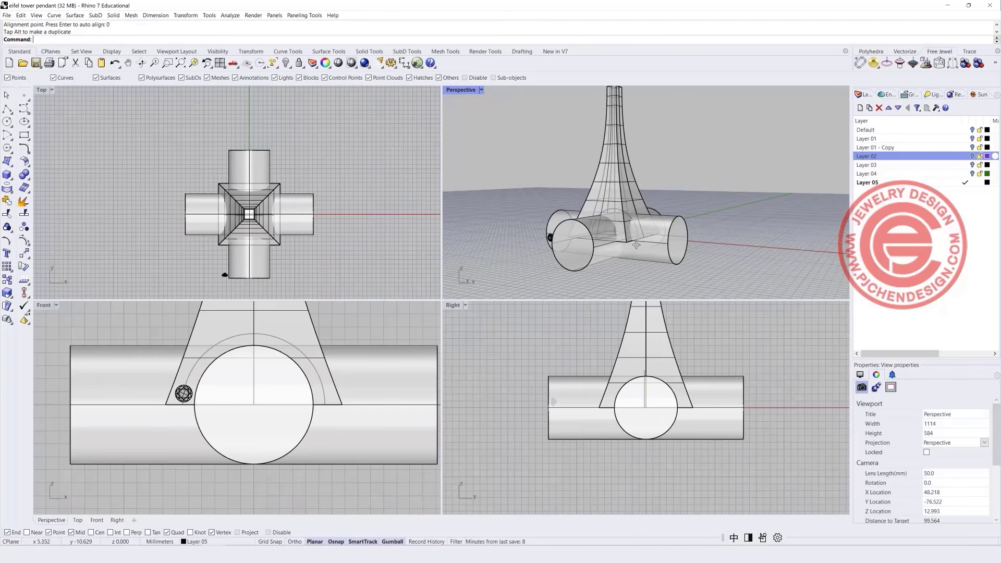
scroll(170, 336, "down", 4)
right_click_drag(170, 336, 164, 378)
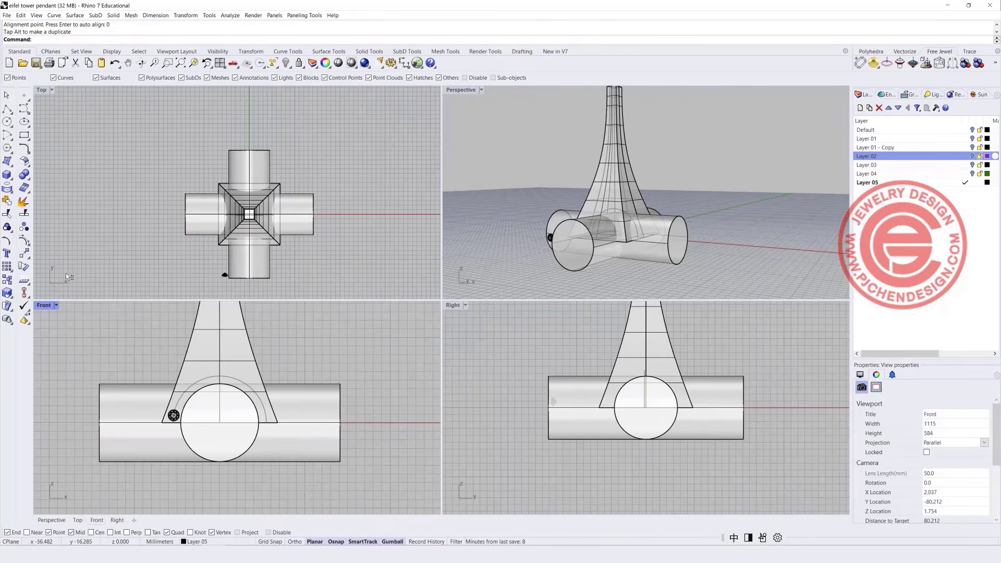
left_click(27, 183)
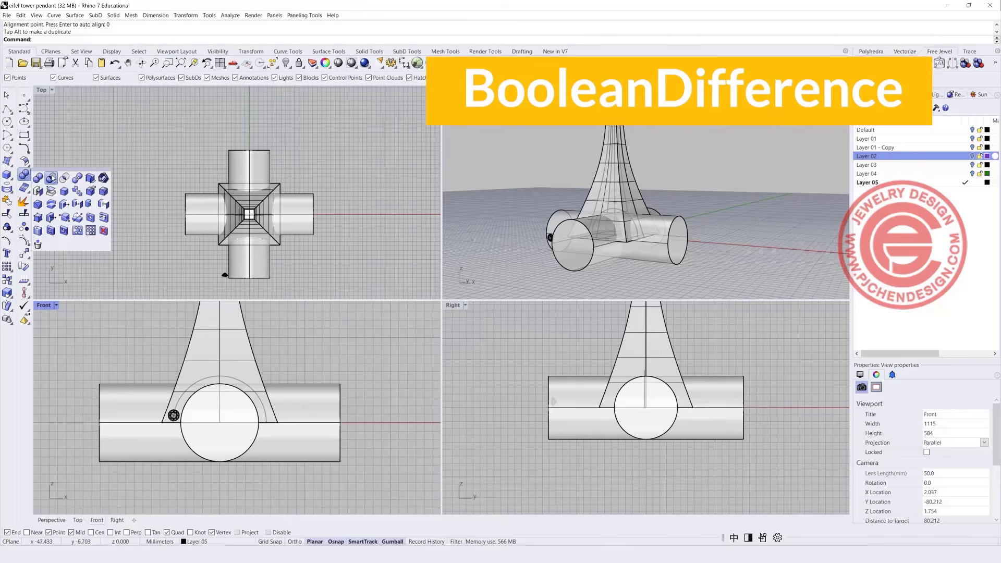
BooleanDifference both crossing cylinders from the tower, then orbit to inspect the four base arches.
left_click(52, 178)
left_click(241, 351)
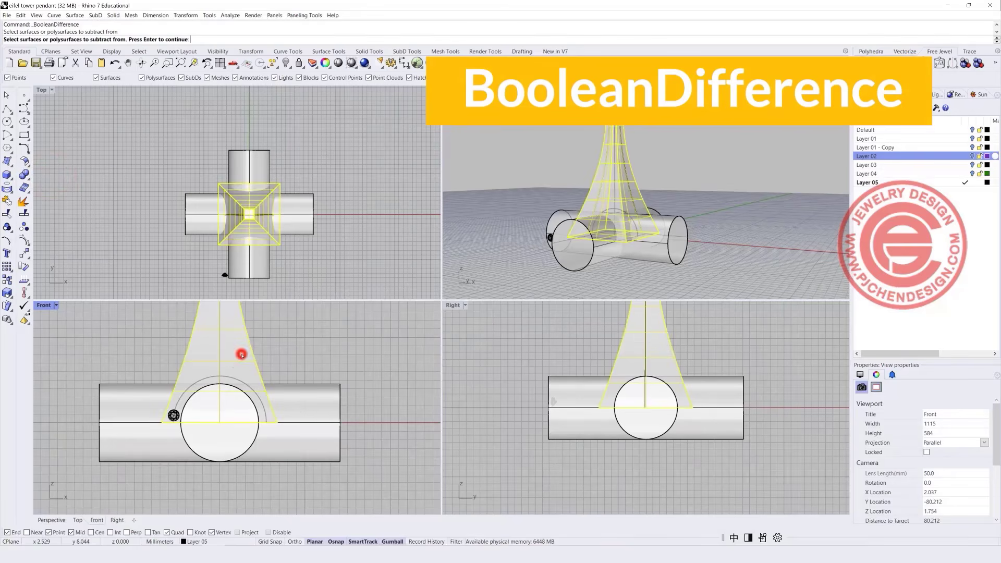
key("Return")
left_click(301, 412)
right_click(238, 441)
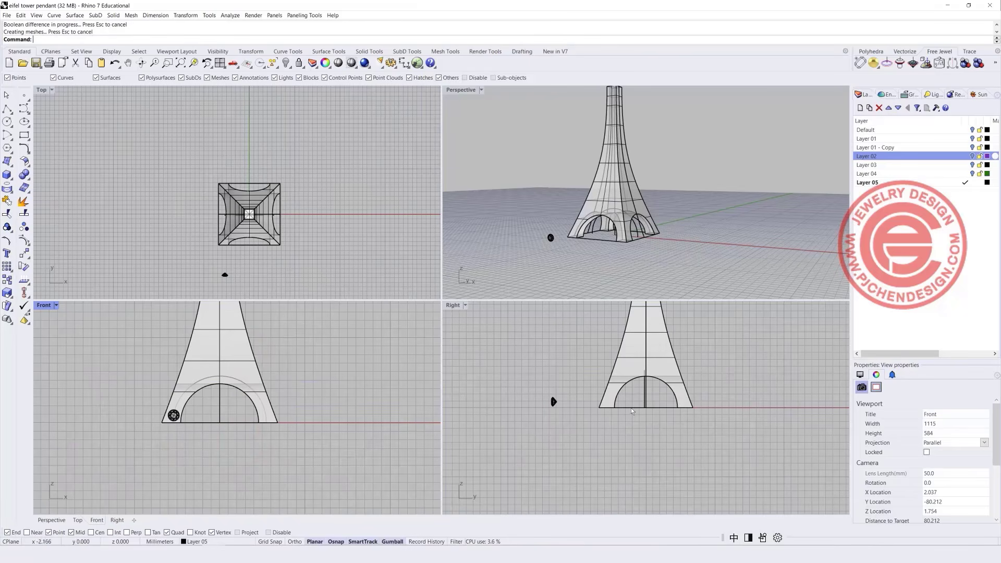
right_click_drag(653, 219, 638, 264)
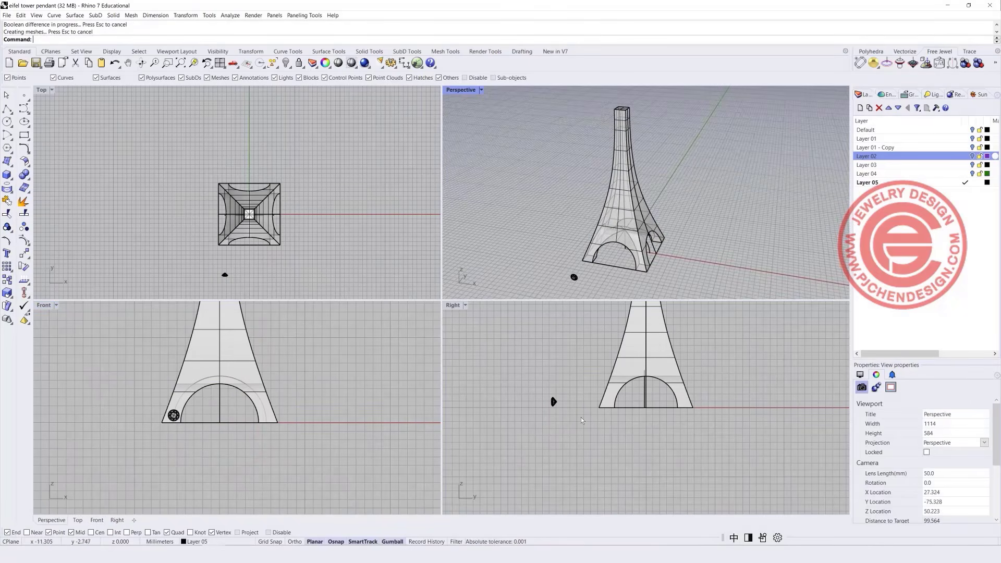
scroll(181, 414, "up", 3)
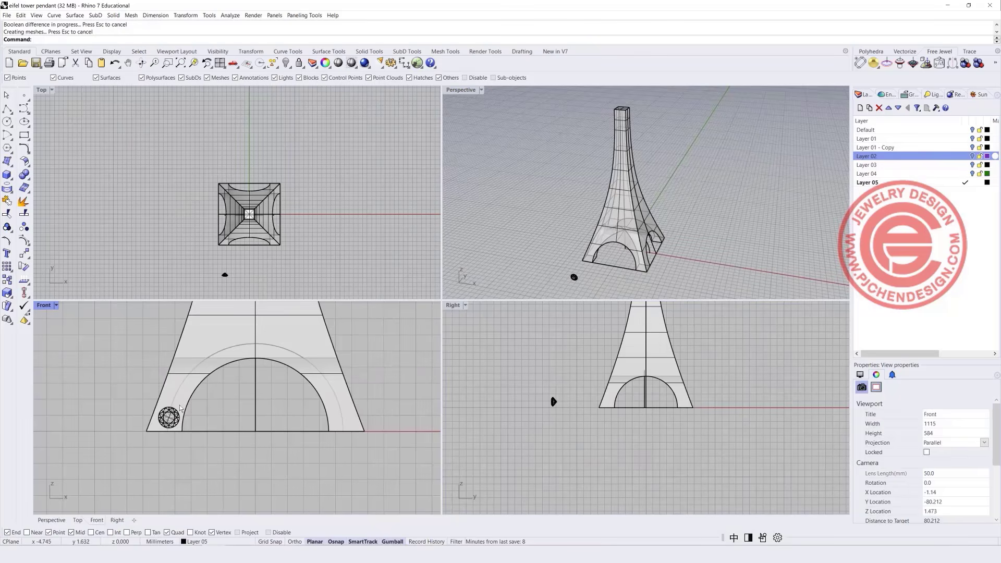
scroll(190, 395, "down", 2)
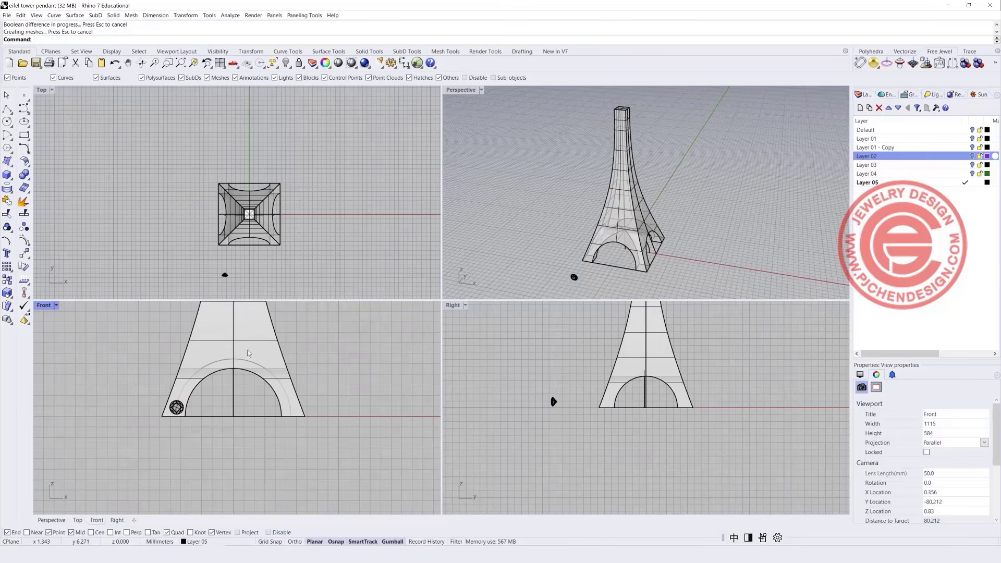
scroll(248, 353, "down", 3)
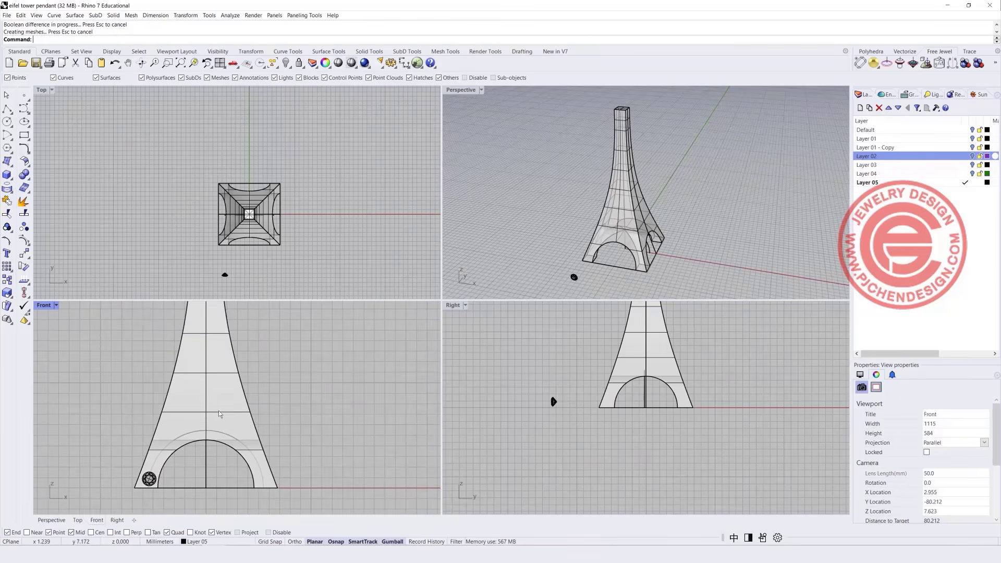
Draw a thin box slab from the tower's corner in Top view with a small height.
left_click(7, 174)
left_click(219, 183)
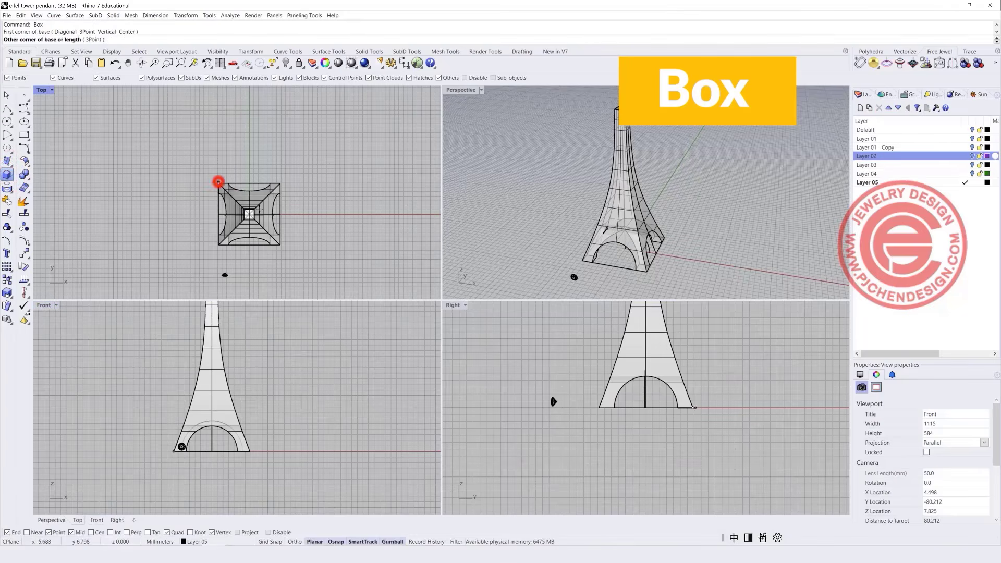
left_click(280, 244)
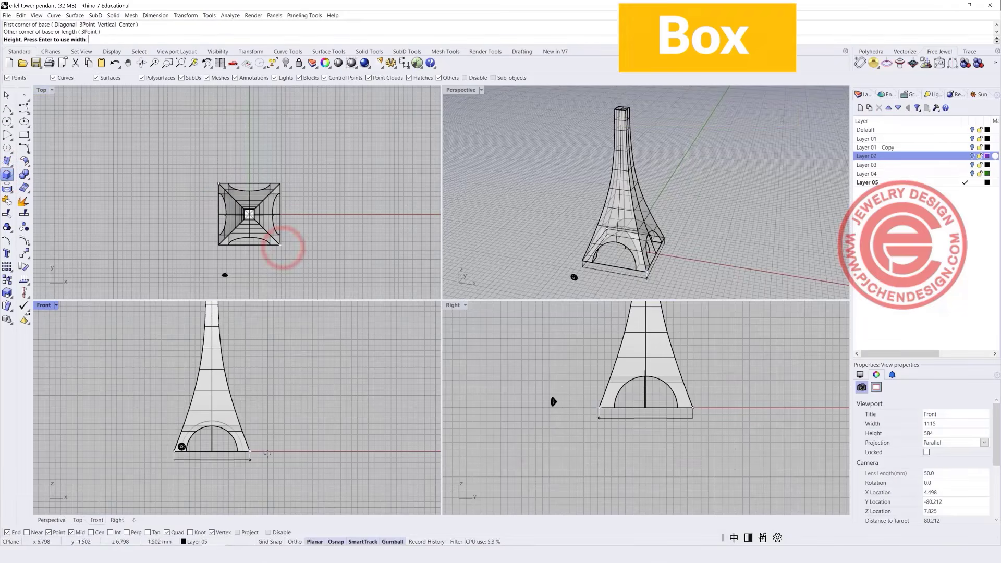
left_click(263, 441)
scroll(219, 451, "up", 3)
Raise the slab above the arches and narrow its width symmetrically to fit the tower.
left_click(232, 444)
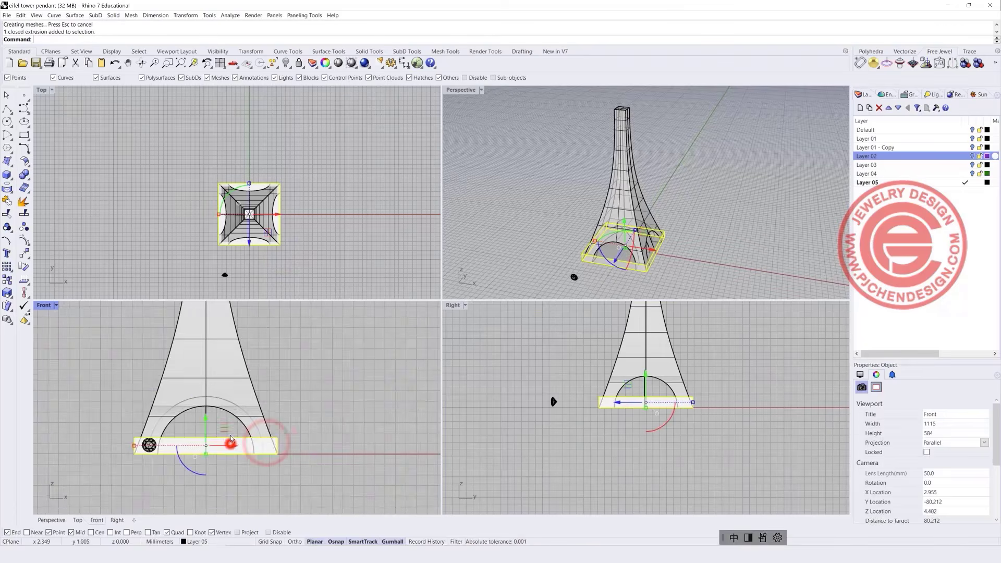
scroll(208, 433, "down", 3)
left_click_drag(205, 431, 205, 404)
scroll(216, 412, "up", 5)
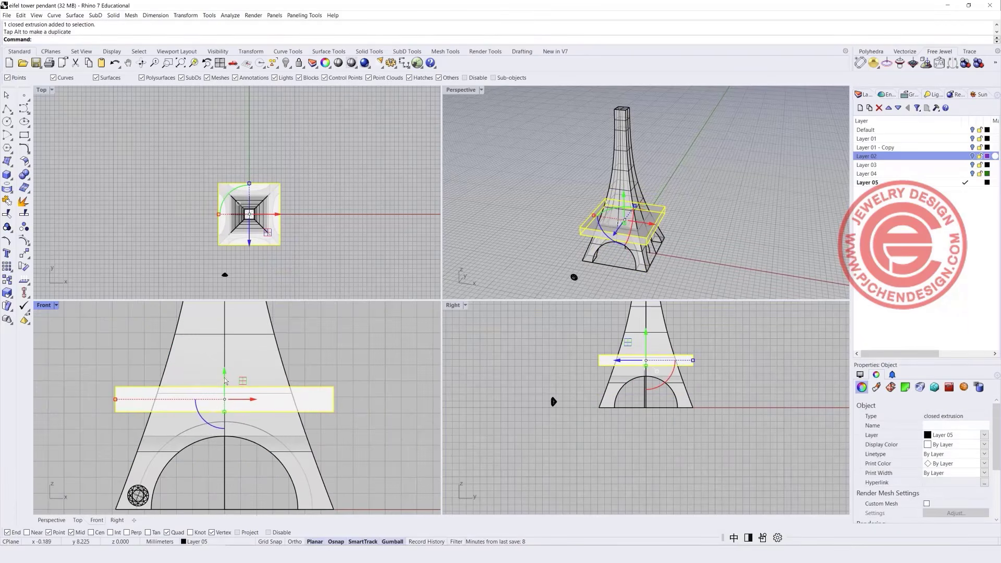
left_click_drag(224, 371, 225, 367)
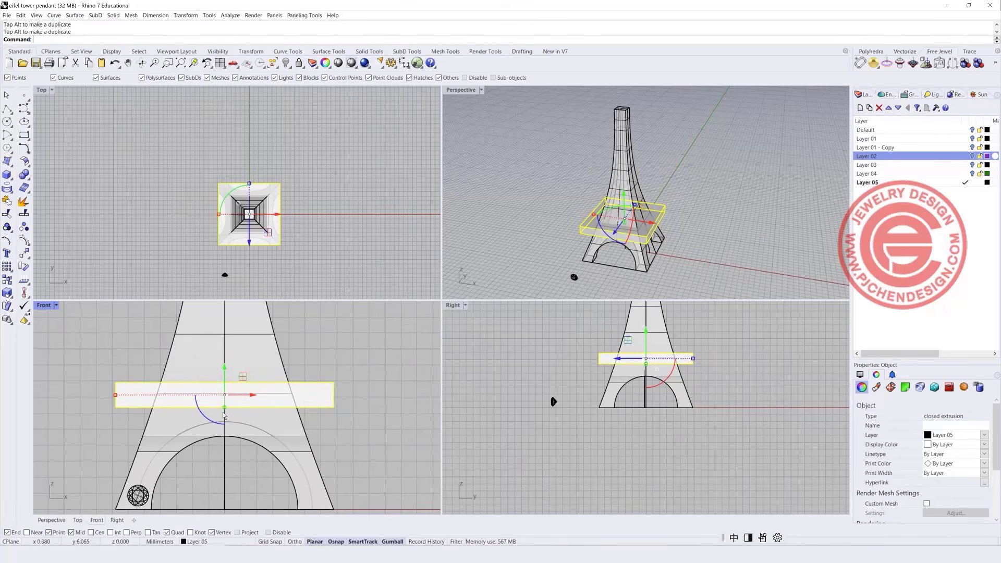
left_click_drag(116, 395, 149, 395)
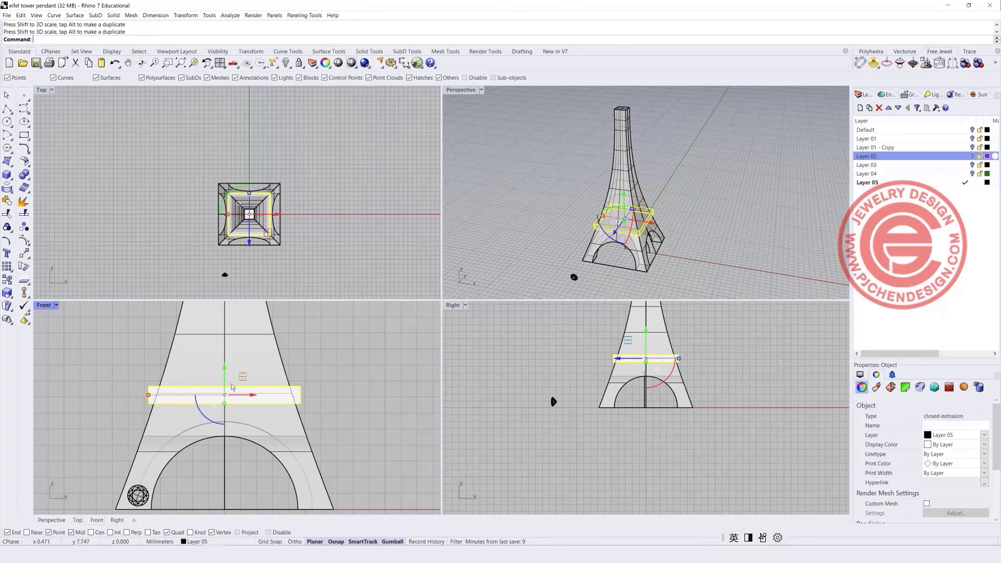
left_click_drag(224, 372, 224, 374)
scroll(292, 374, "down", 5)
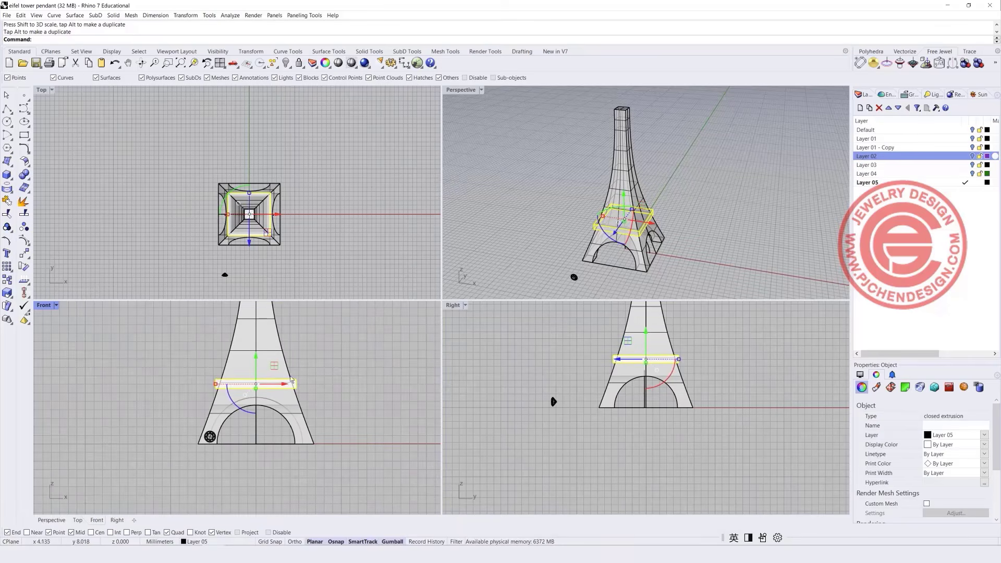
scroll(205, 438, "up", 3)
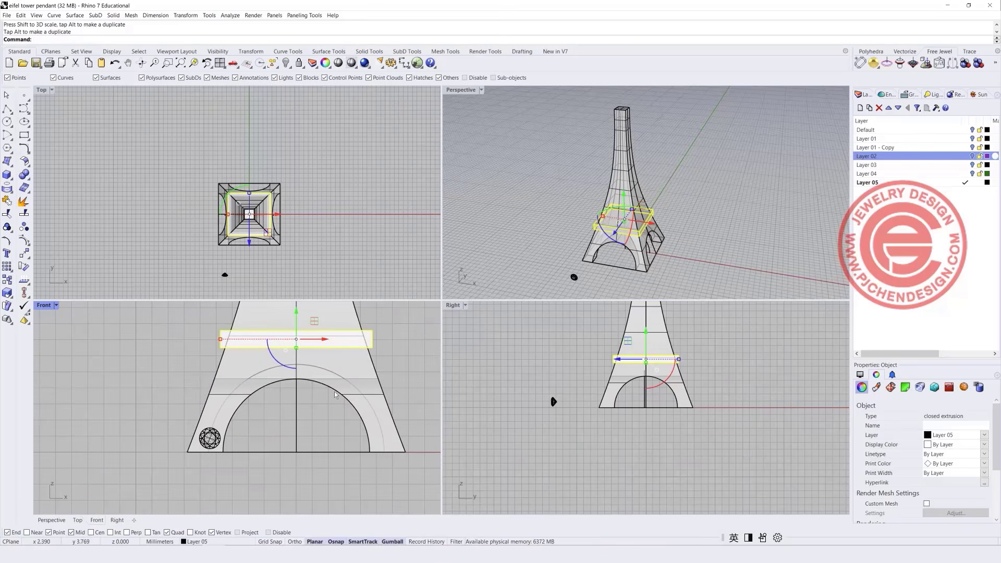
scroll(624, 360, "up", 2)
Move the small gem onto the left leg and tilt it flush with the leg's sloping face.
left_click_drag(496, 380, 579, 465)
scroll(539, 421, "up", 3)
left_click_drag(527, 430, 657, 431)
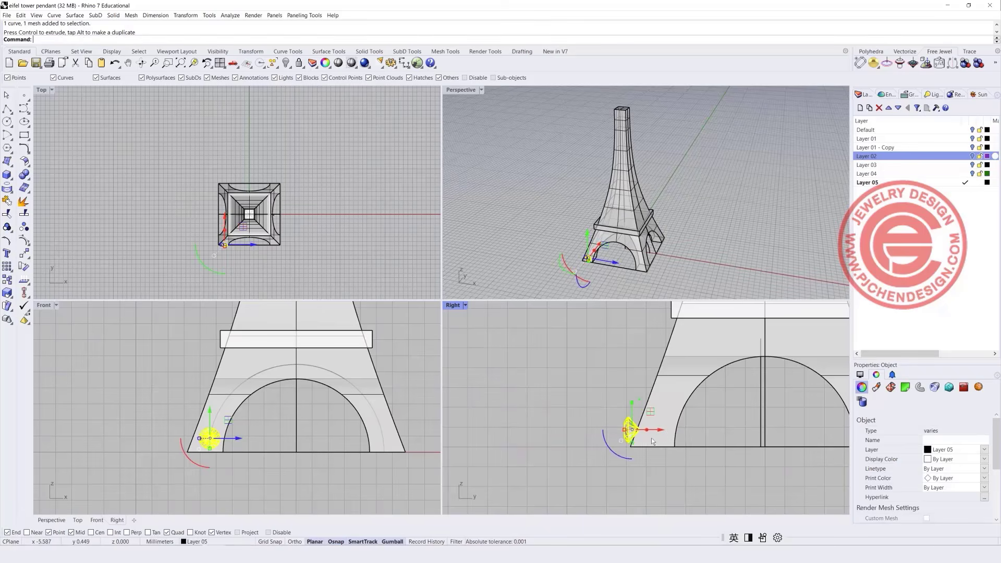
scroll(635, 430, "up", 8)
scroll(635, 433, "up", 4)
left_click_drag(609, 453, 596, 453)
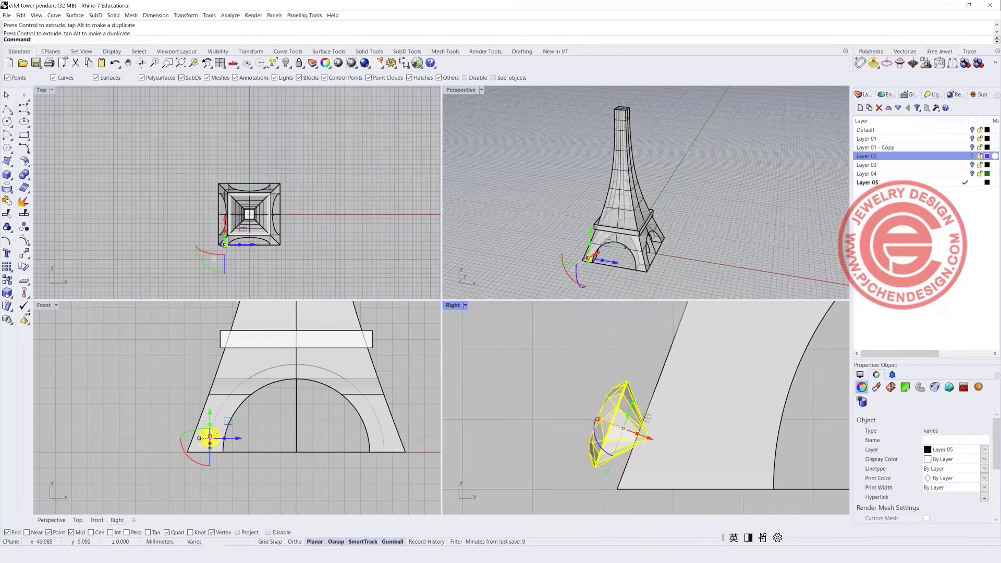
left_click_drag(651, 438, 675, 446)
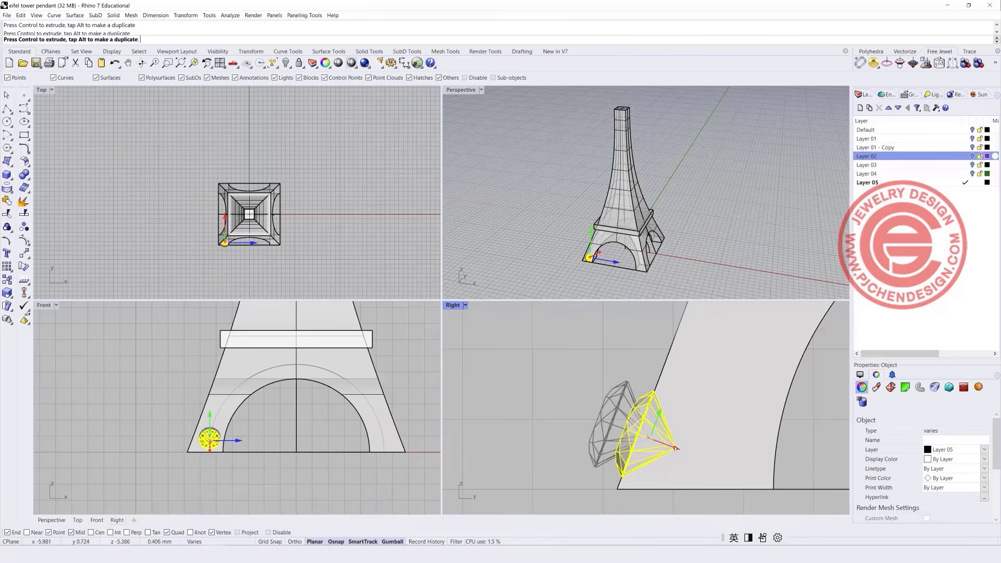
left_click(543, 263)
scroll(589, 262, "up", 6)
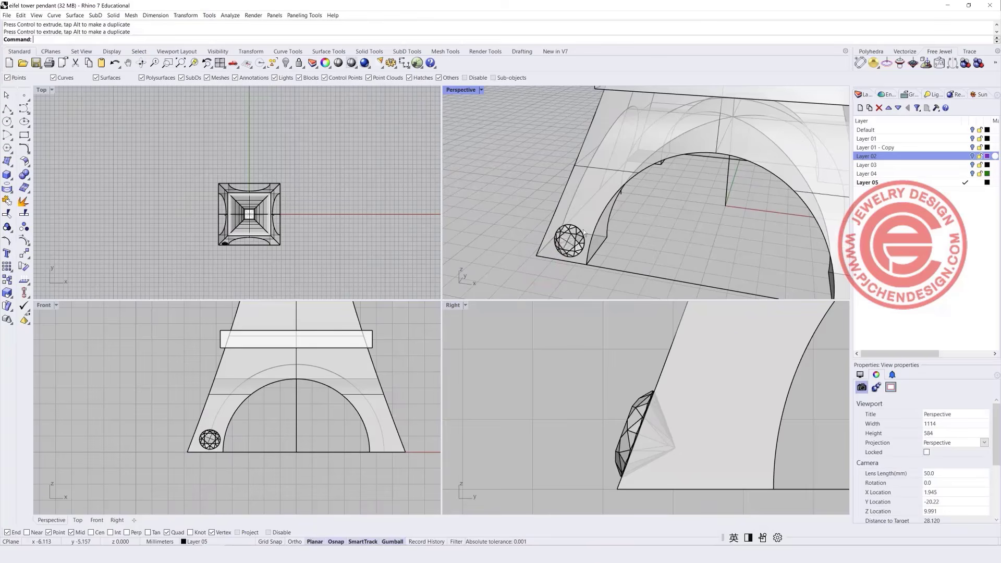
Project the grey arc onto the tower's front face.
left_click(324, 368)
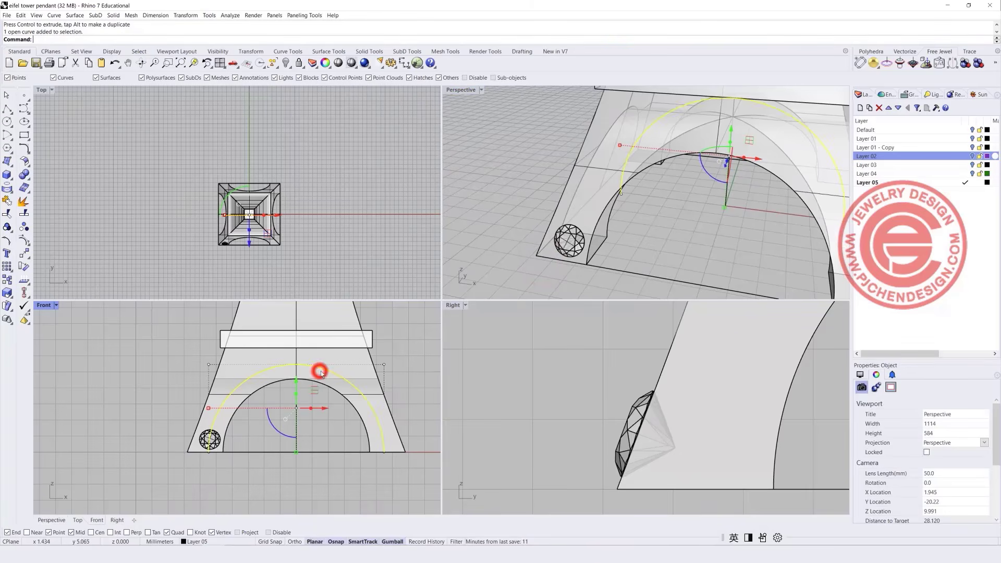
left_click(7, 188)
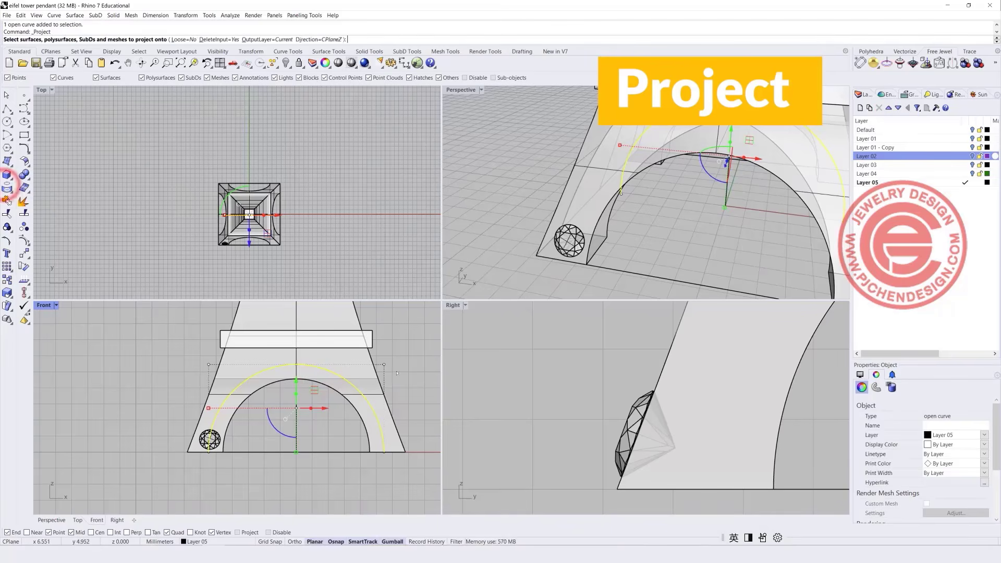
left_click(347, 357)
key("Return")
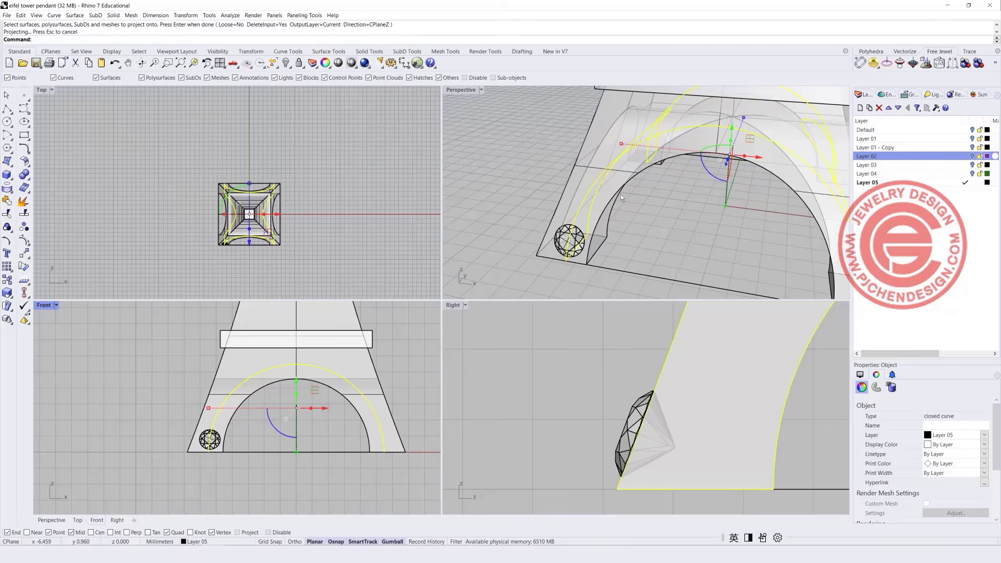
right_click_drag(620, 195, 605, 196)
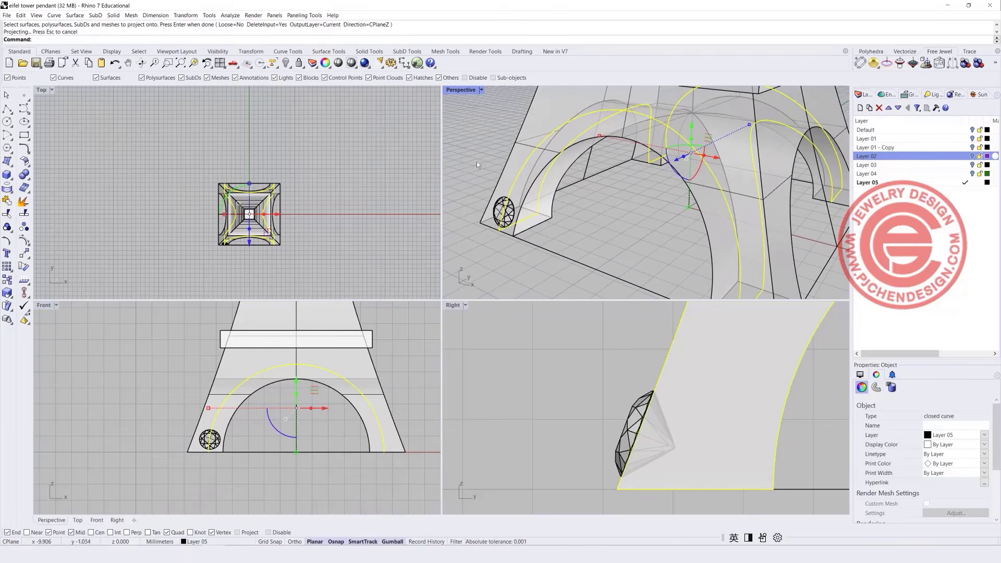
Explode the projected curve, delete the extra segments, and set the outer arch curve's colour to Red.
left_click(24, 202)
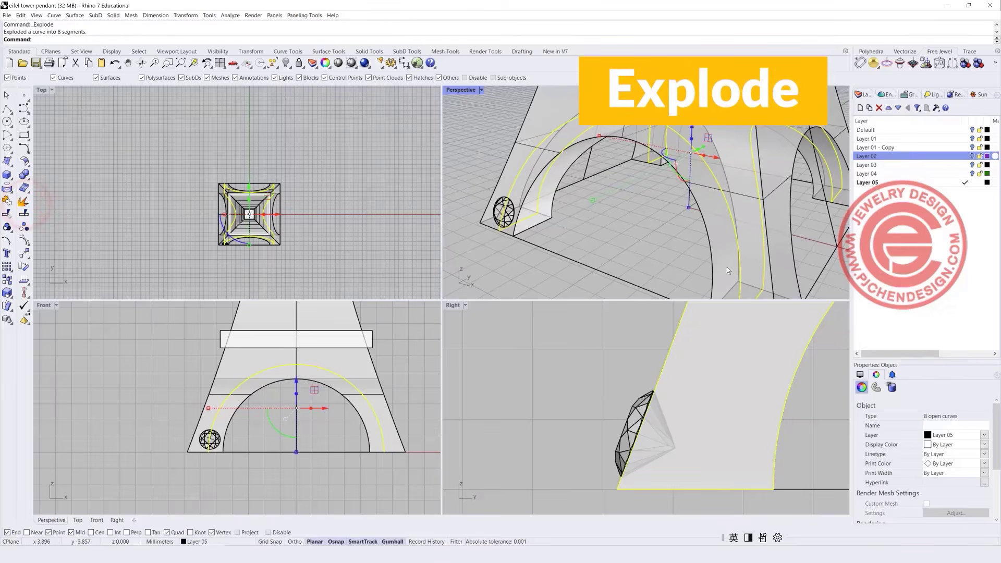
left_click(519, 177, "ctrl")
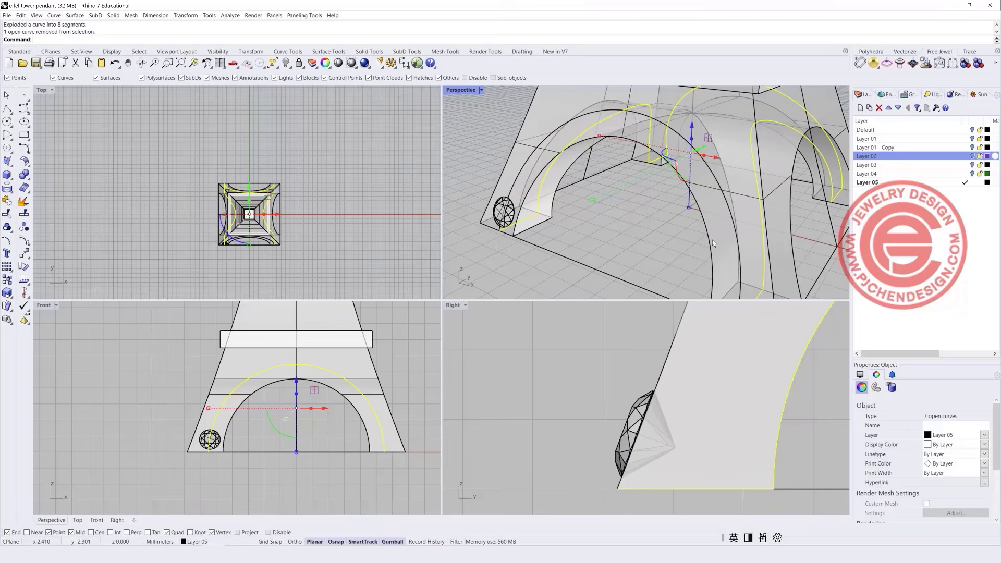
key("Delete")
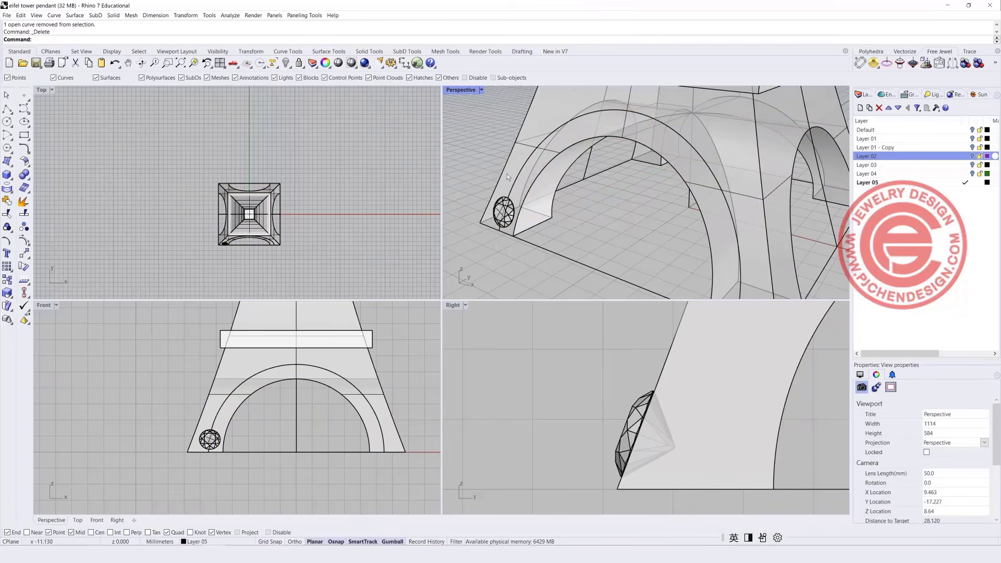
left_click(519, 161)
left_click(519, 161)
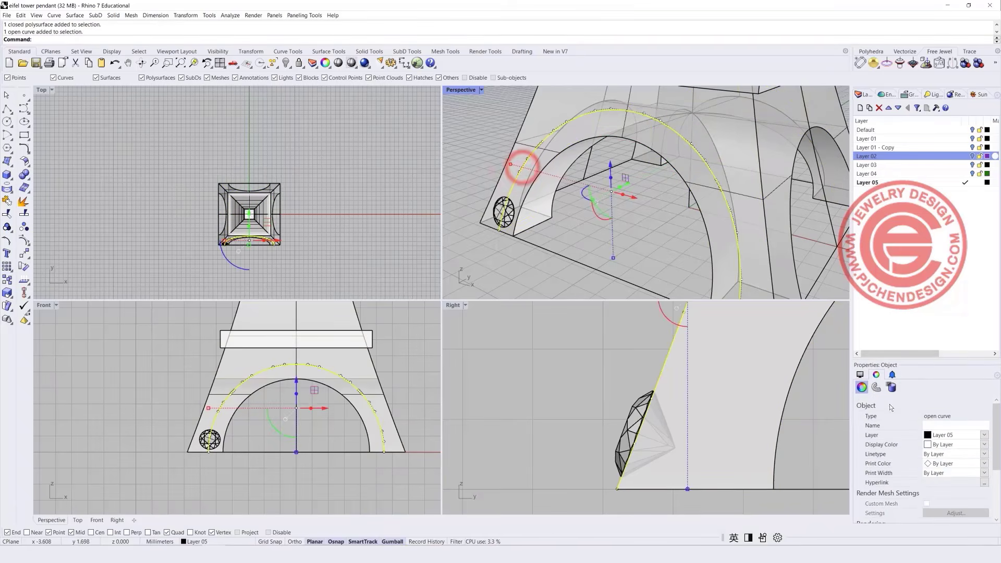
left_click(984, 445)
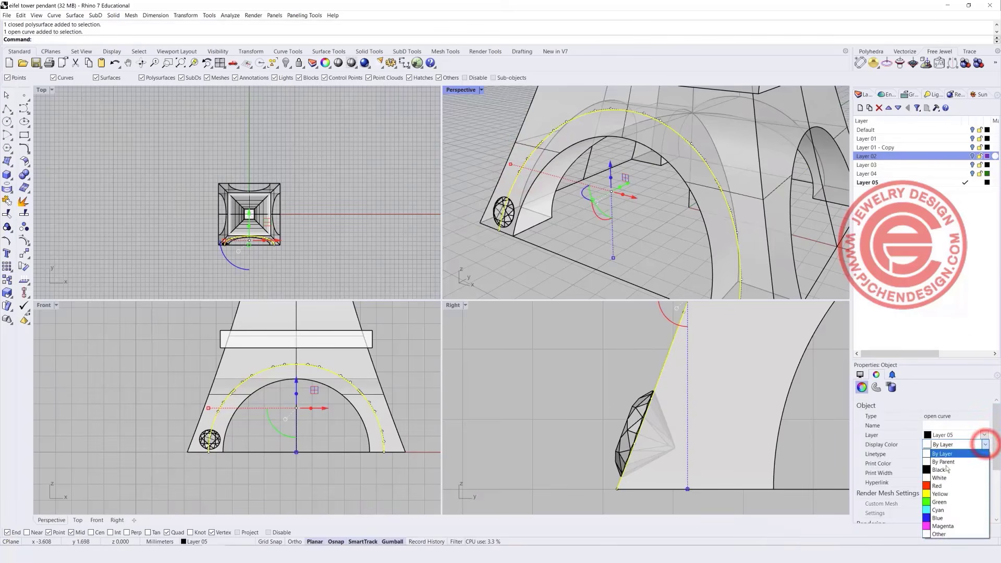
left_click(942, 488)
left_click(535, 288)
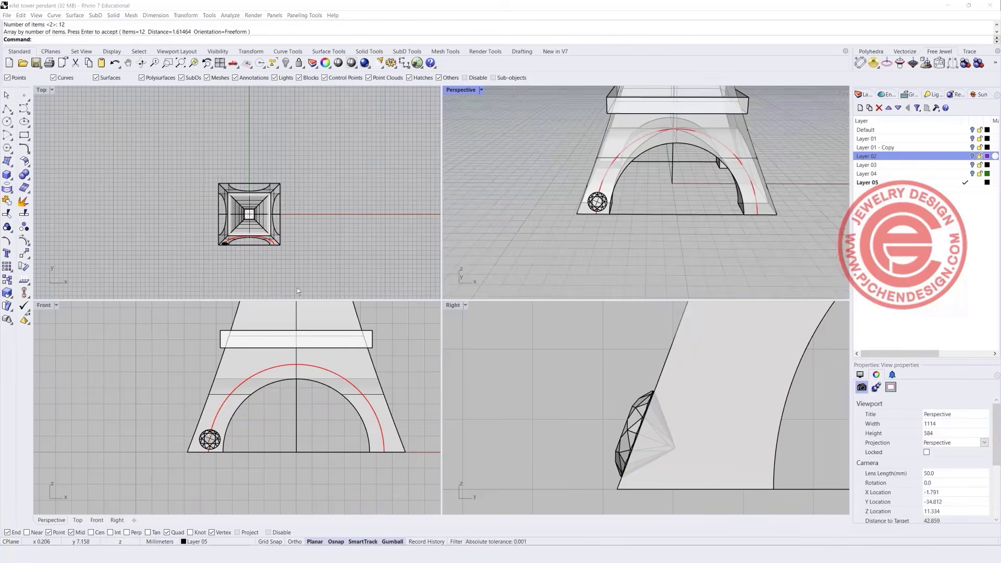
Draw a horizontal polyline from the gem's centre across the arch.
left_click(7, 108)
scroll(224, 443, "up", 5)
scroll(209, 433, "up", 3)
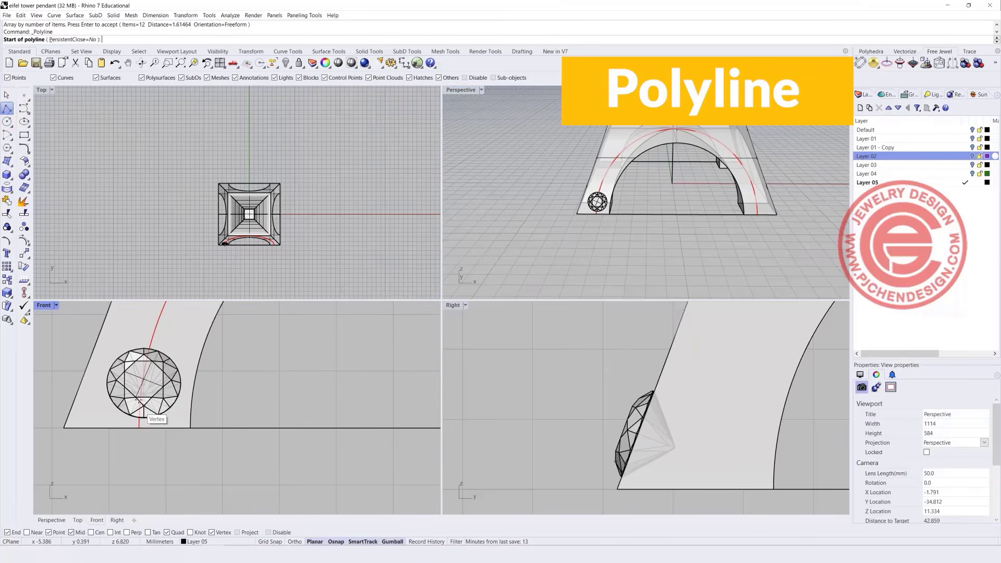
scroll(139, 386, "up", 3)
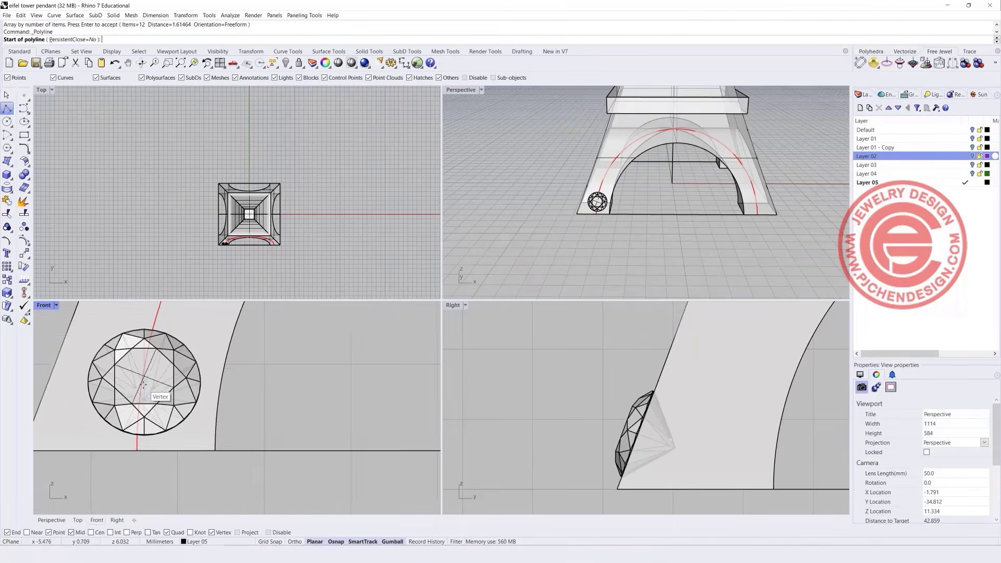
scroll(136, 382, "down", 5)
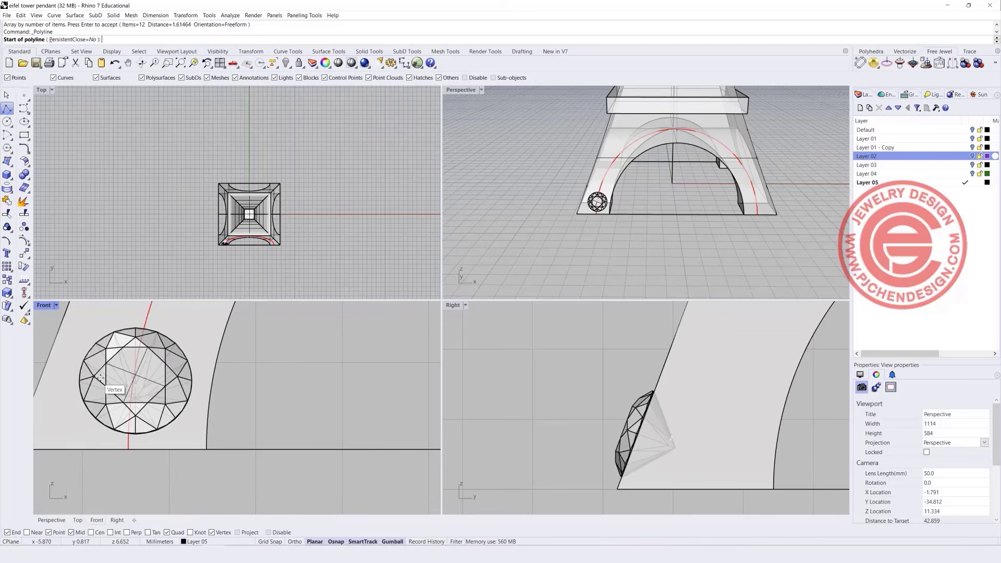
left_click(62, 374)
scroll(158, 412, "down", 3)
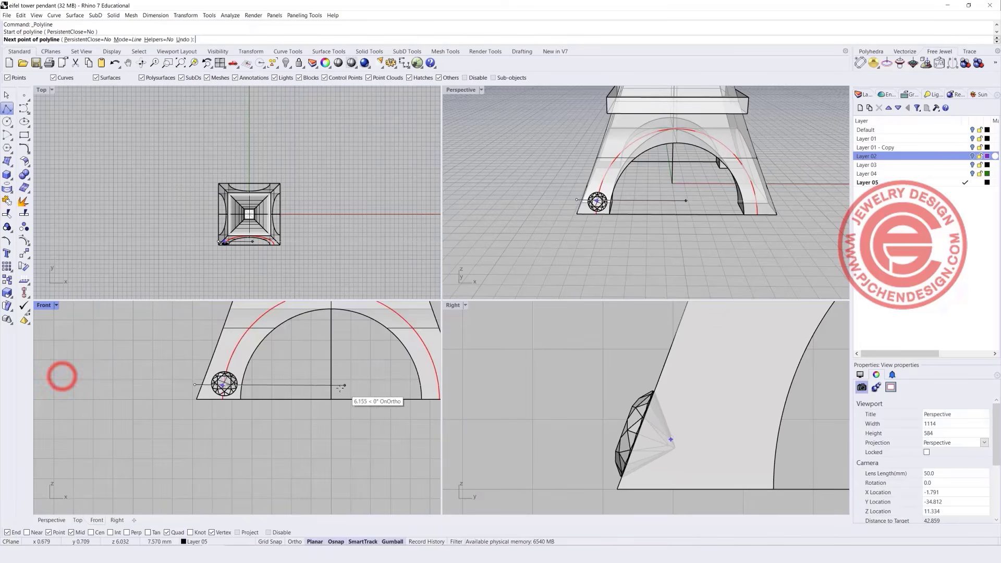
left_click(395, 394)
key("Return")
Maximize the Front view and nudge the horizontal line slightly upward.
double_click(49, 306)
scroll(333, 271, "up", 2)
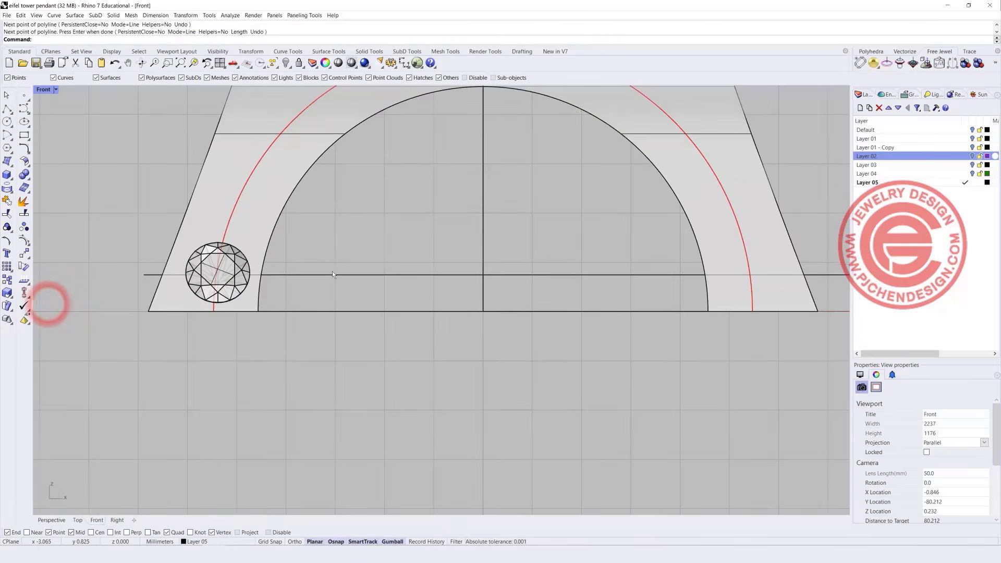
left_click(331, 273)
left_click_drag(499, 250, 502, 250)
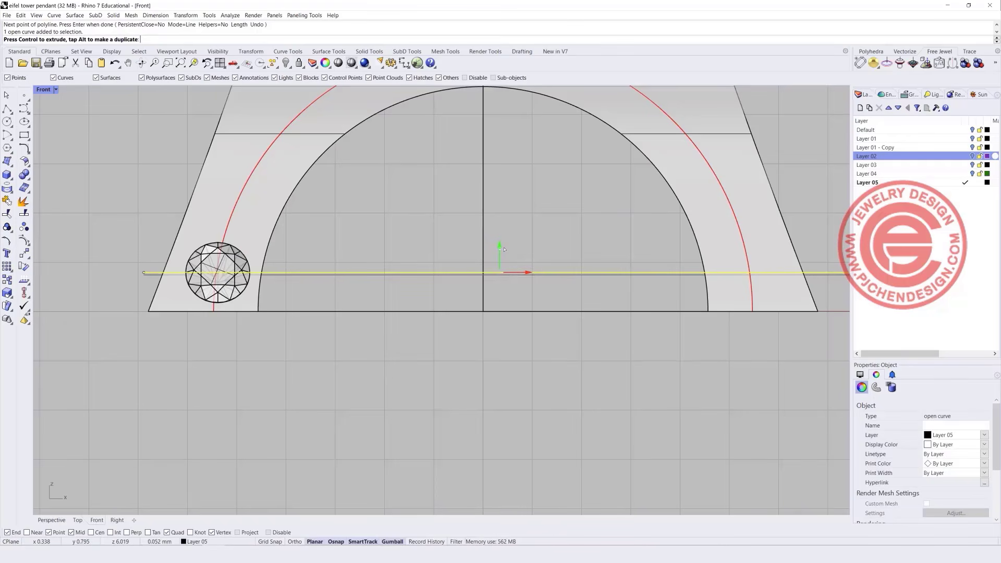
left_click_drag(504, 249, 504, 249)
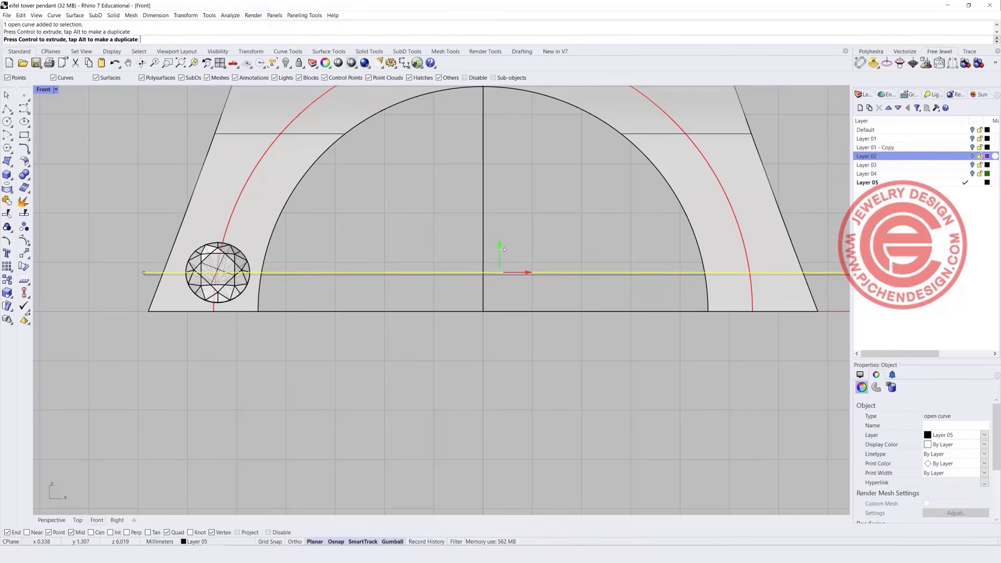
left_click(320, 283)
Trim both red curve ends below the line, then delete the cutting line.
left_click(306, 273)
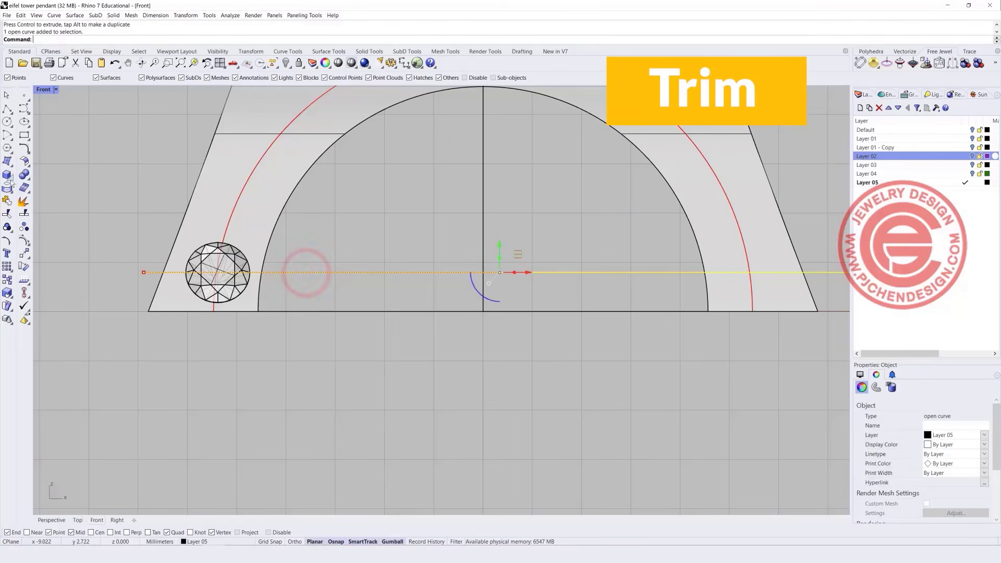
left_click(8, 214)
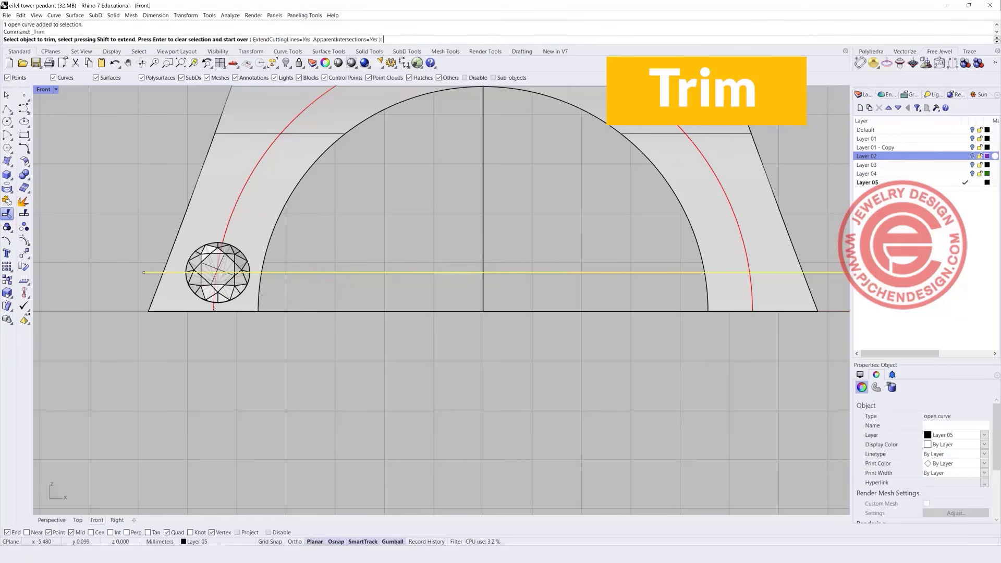
left_click(213, 304)
left_click(752, 304)
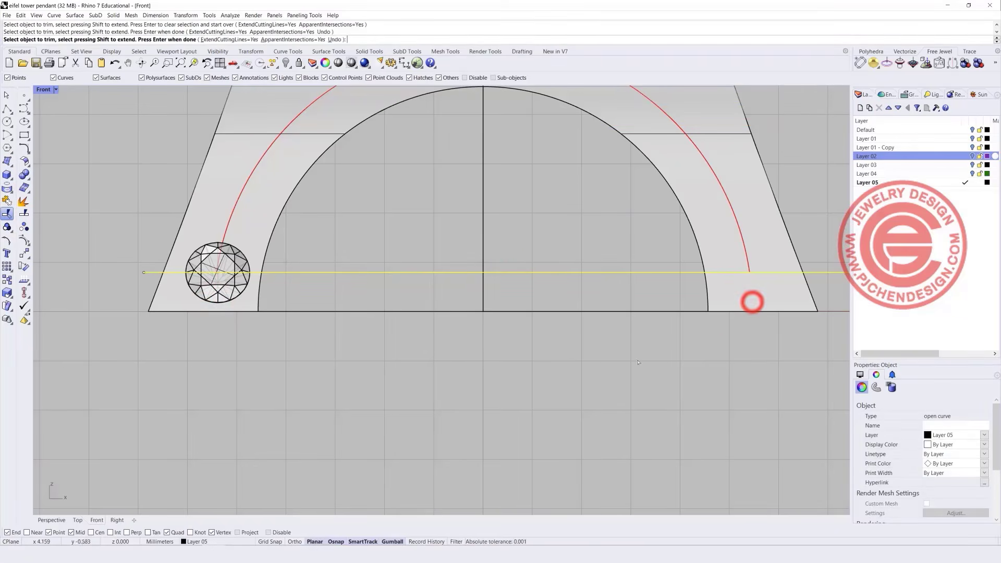
key("Return")
left_click(384, 272)
key("Delete")
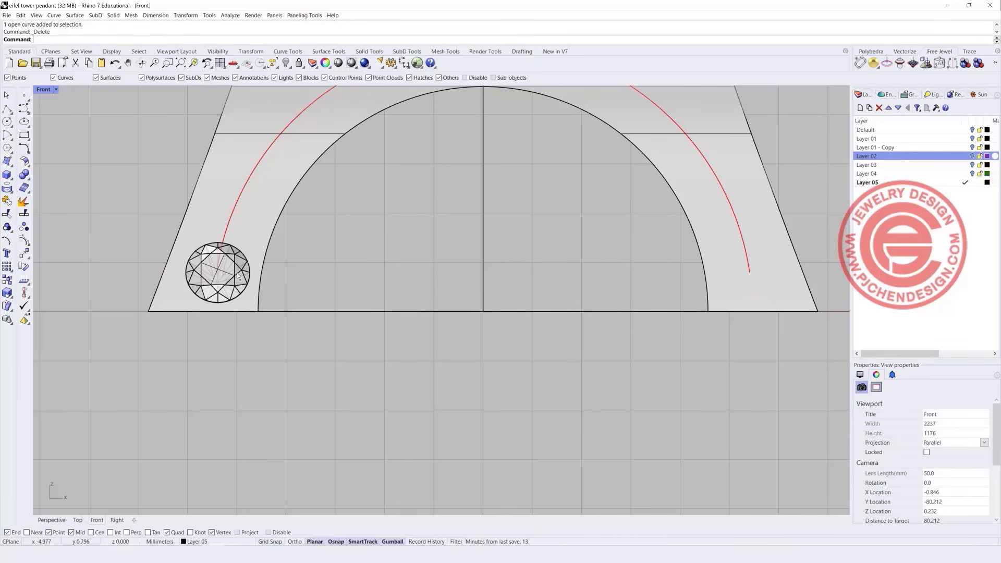
Array the small gem along the red arch curve with Array Along Curve.
scroll(287, 281, "down", 2)
right_click_drag(310, 274, 245, 293)
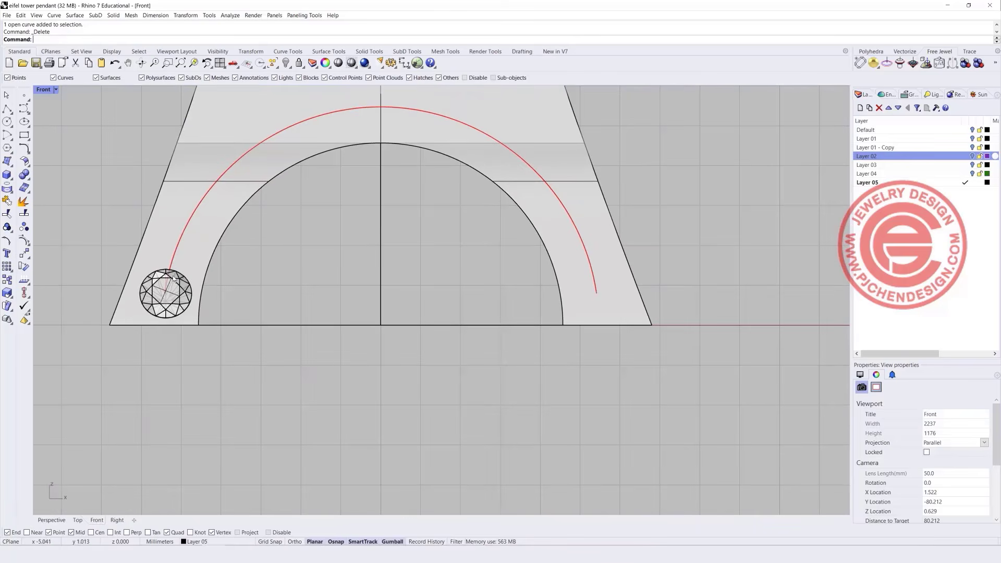
right_click_drag(280, 225, 256, 269)
left_click(194, 15)
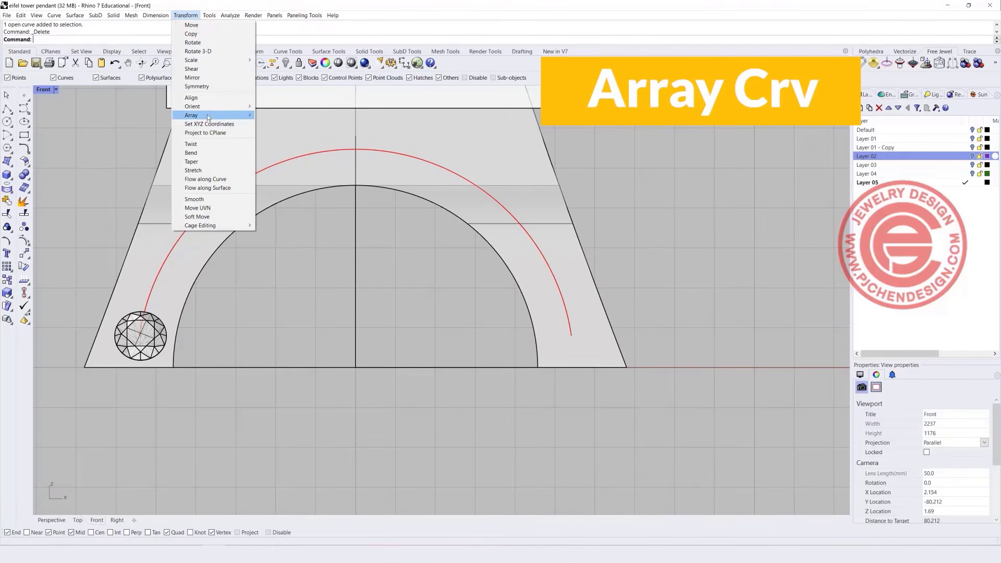
mouse_move(240, 115)
left_click(279, 141)
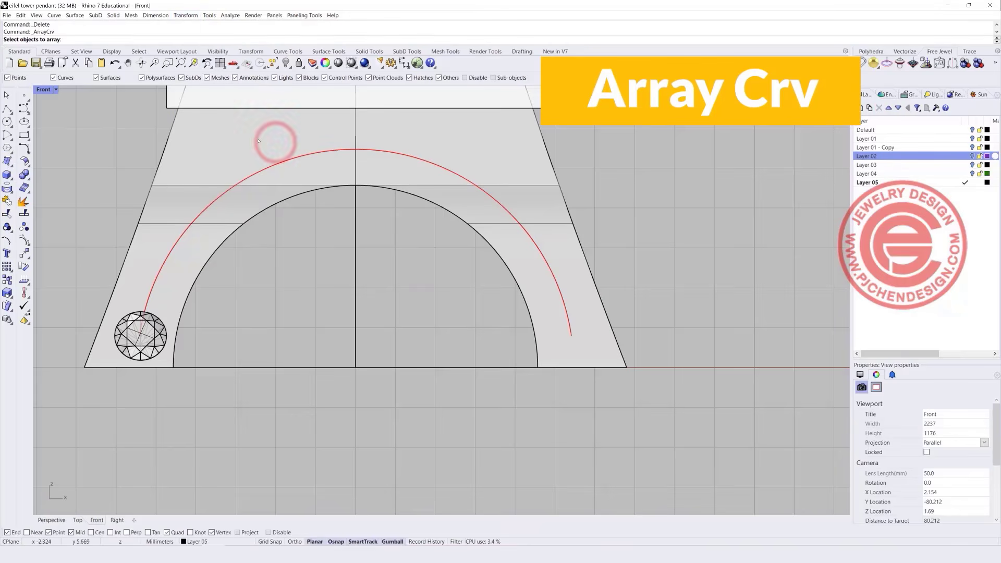
left_click(163, 337)
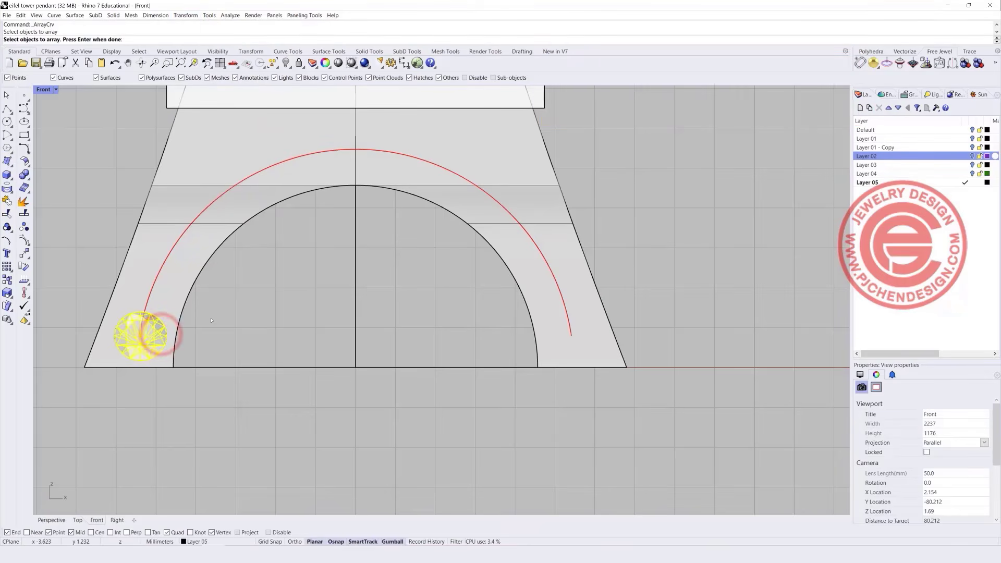
key("Return")
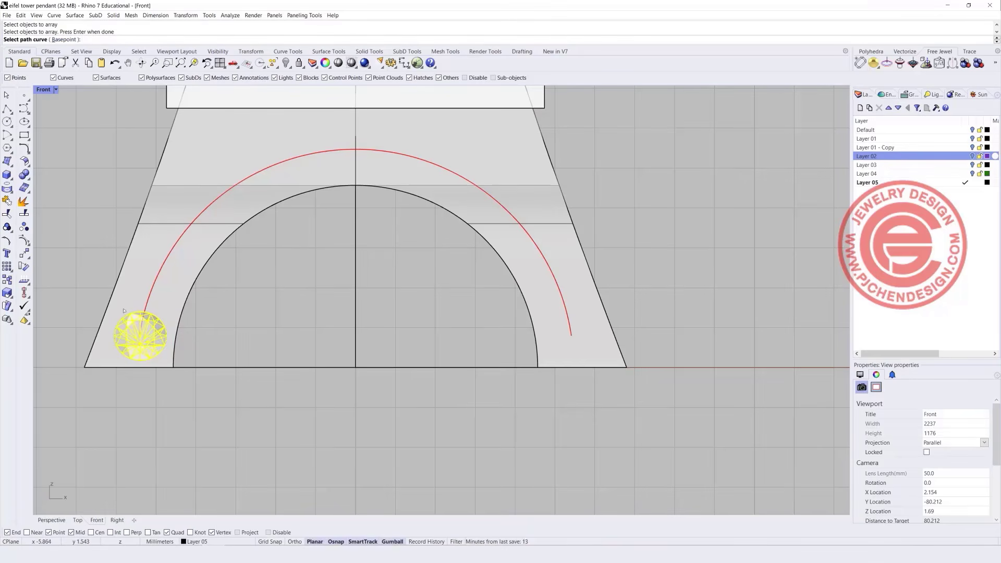
left_click(145, 306)
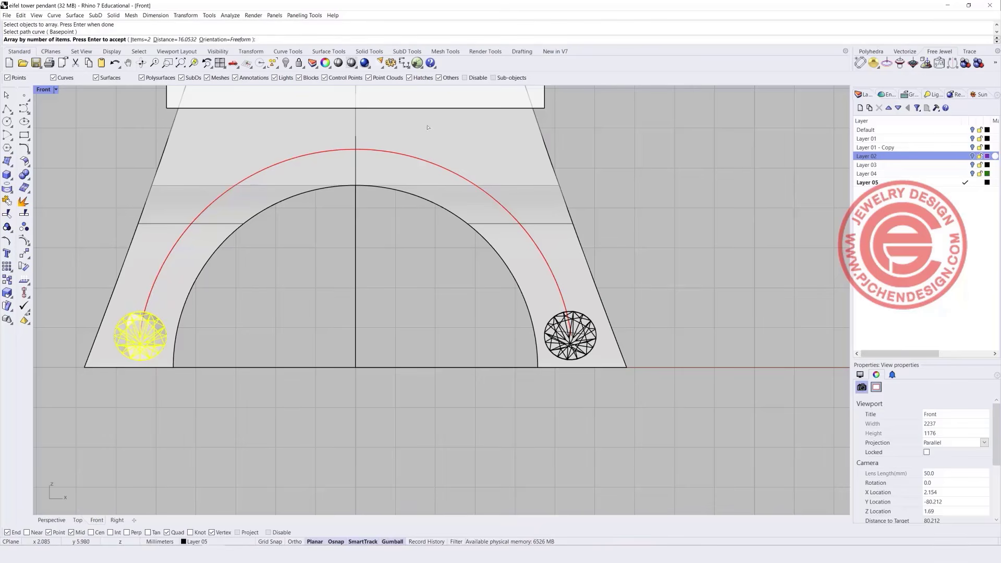
Set the array count to 13 gems and accept it.
left_click(138, 40)
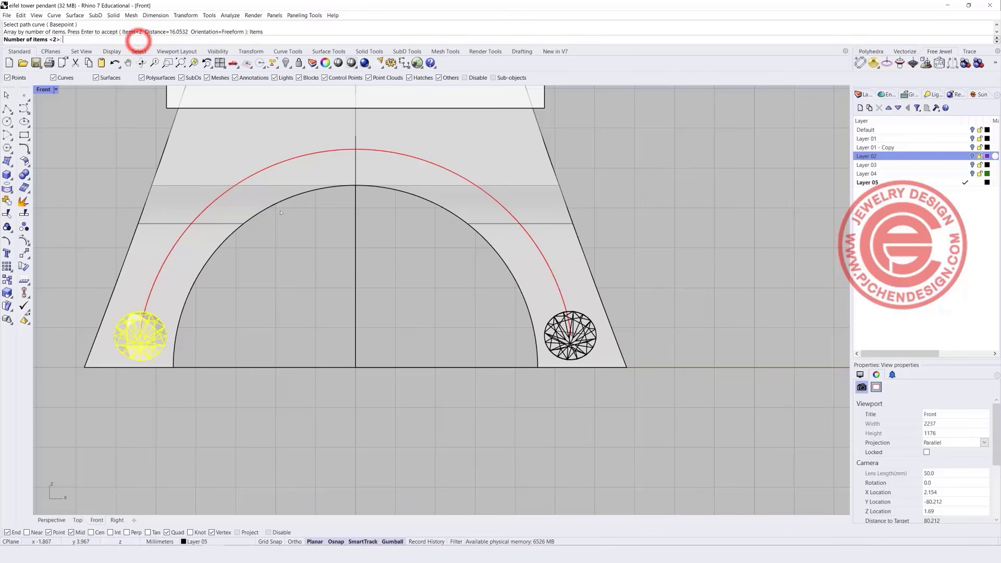
type("12")
key("Return")
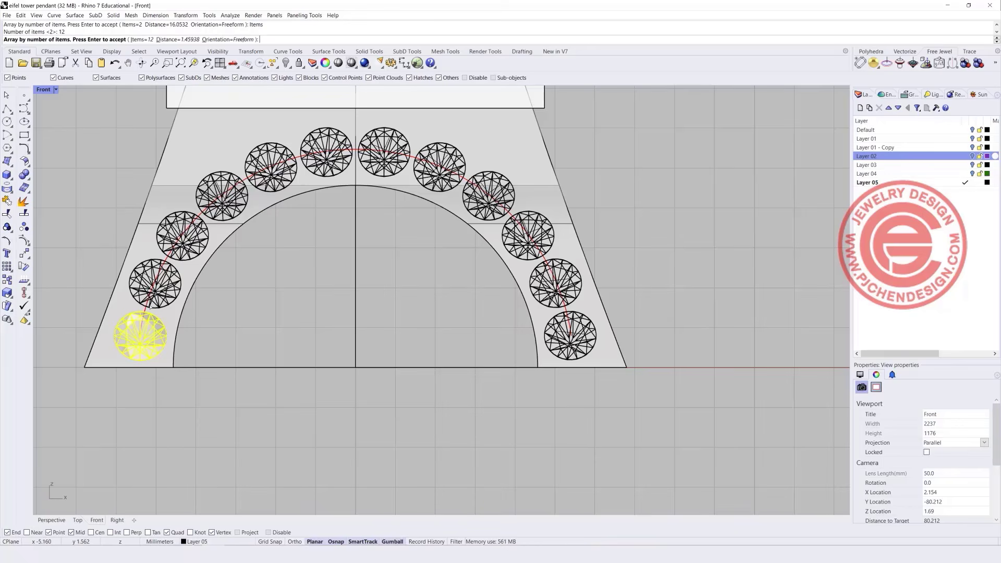
left_click(148, 39)
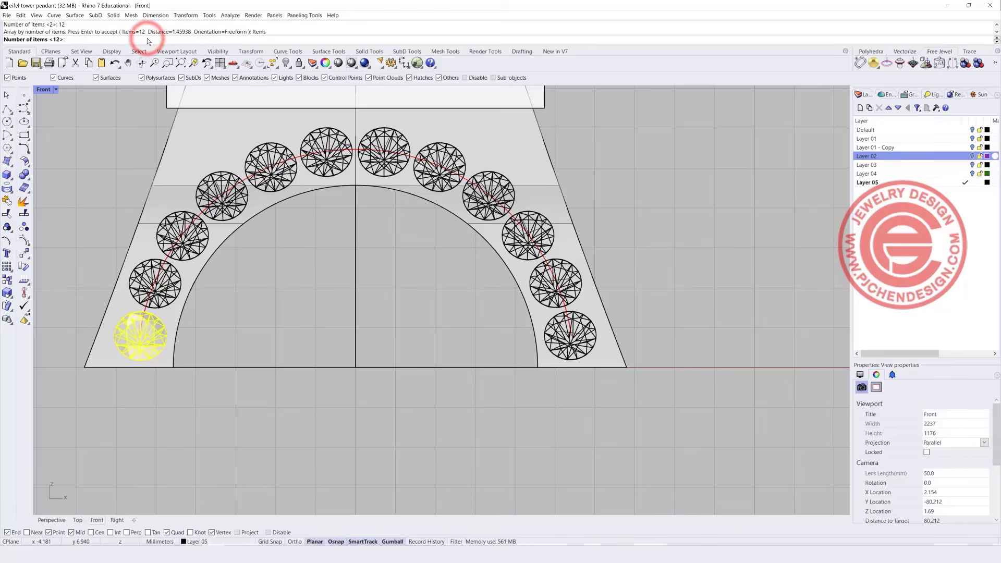
type("13")
key("Return")
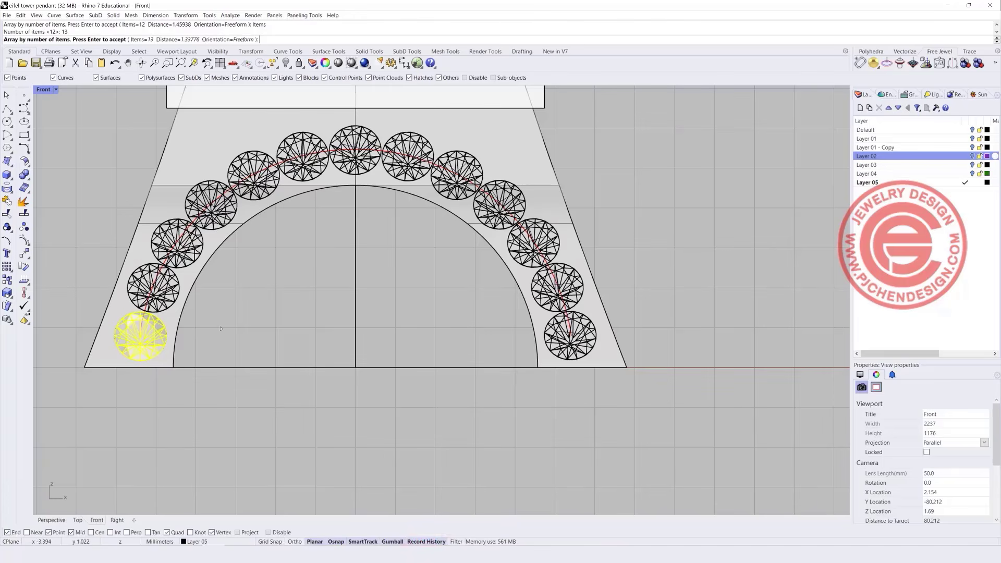
key("Return")
Shift the first gem slightly left to refine the array, then restore the four-viewport layout.
left_click(156, 333)
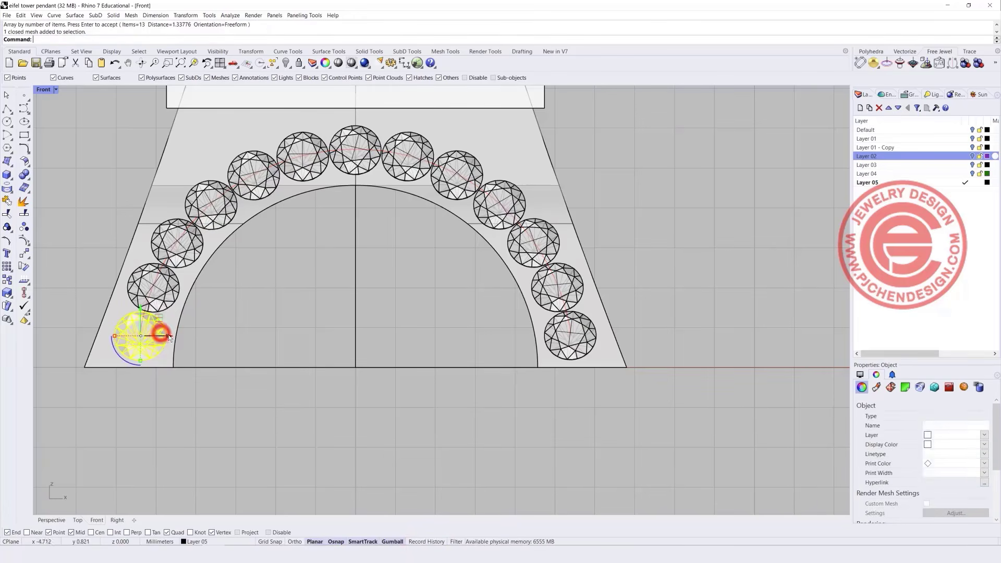
left_click_drag(169, 338, 167, 336)
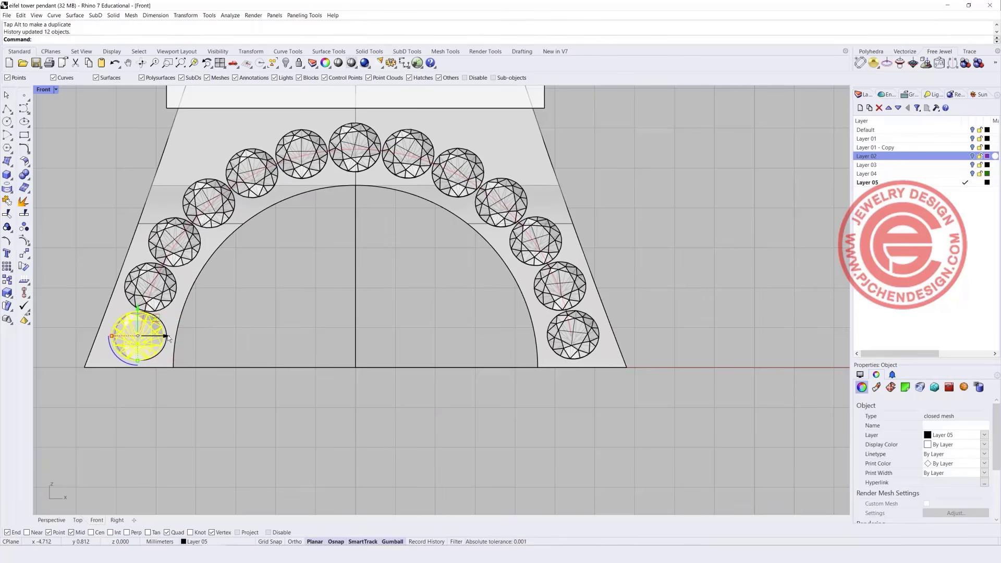
left_click_drag(167, 334, 167, 336)
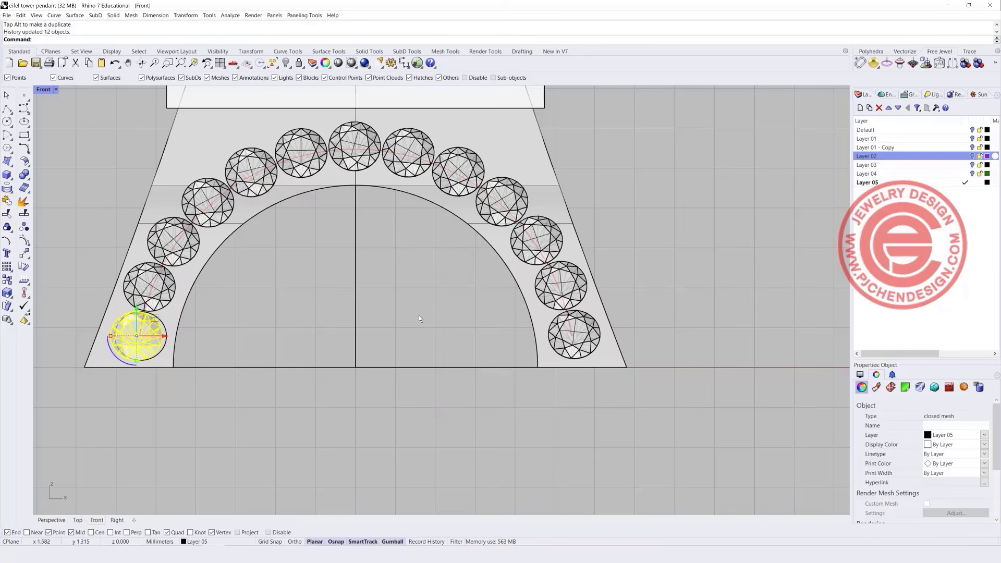
left_click(391, 291)
scroll(391, 291, "down", 5)
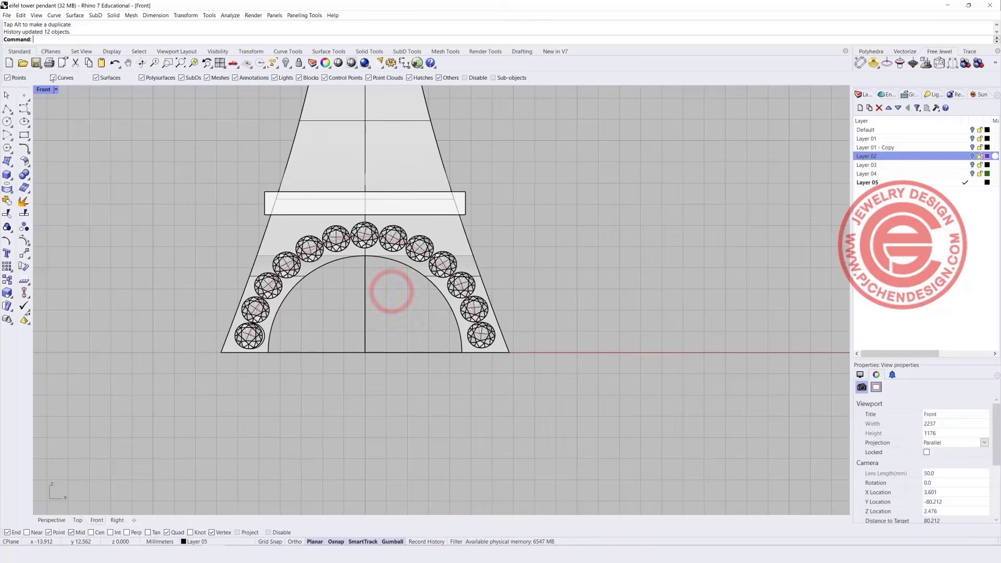
double_click(41, 92)
mouse_move(710, 250)
right_mouse_down()
mouse_move(621, 263)
mouse_move(703, 267)
right_mouse_up()
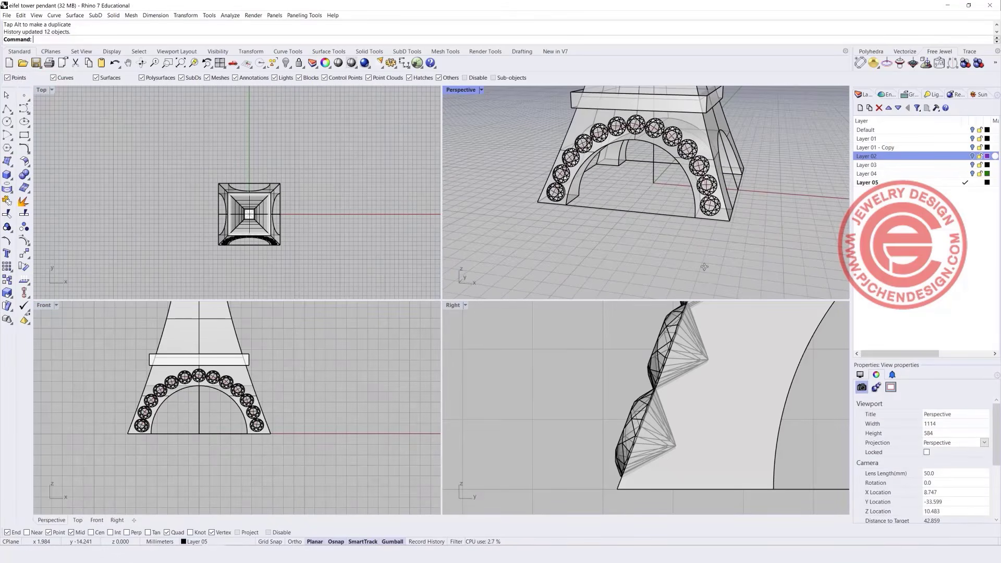
left_click(576, 443)
scroll(596, 437, "up", 4)
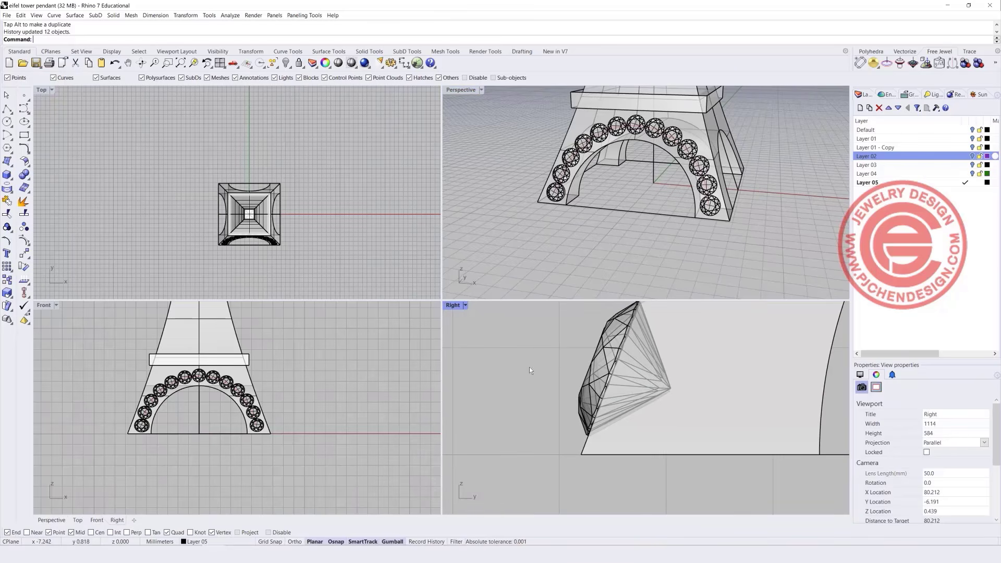
Draw a short straight polyline beside the gem in the Right view.
left_click(7, 108)
scroll(301, 413, "up", 2)
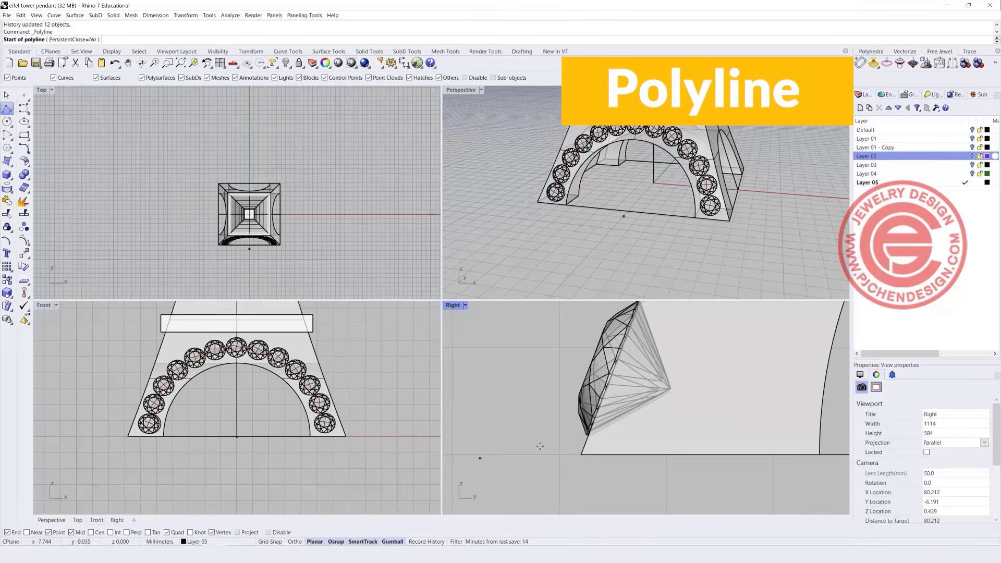
scroll(523, 441, "up", 1)
left_click(476, 425)
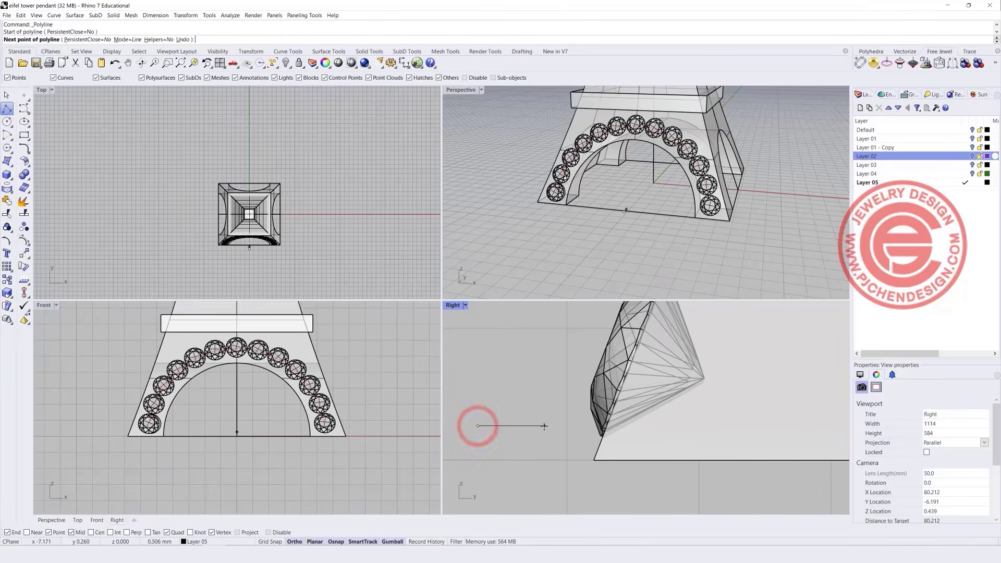
left_click(540, 426)
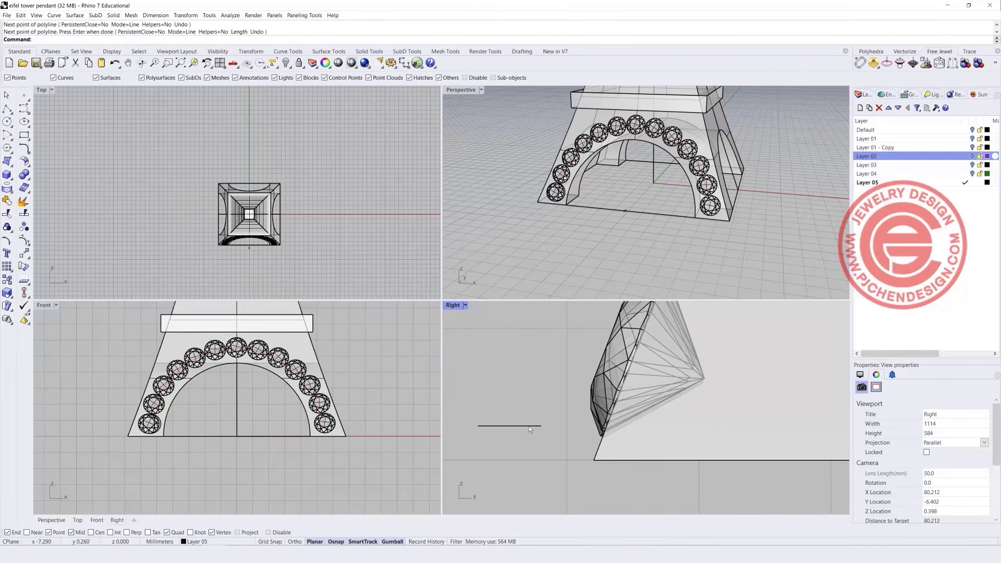
right_click(529, 427)
Wrap the line in a round-capped pipe of radius 1.
left_click(10, 177)
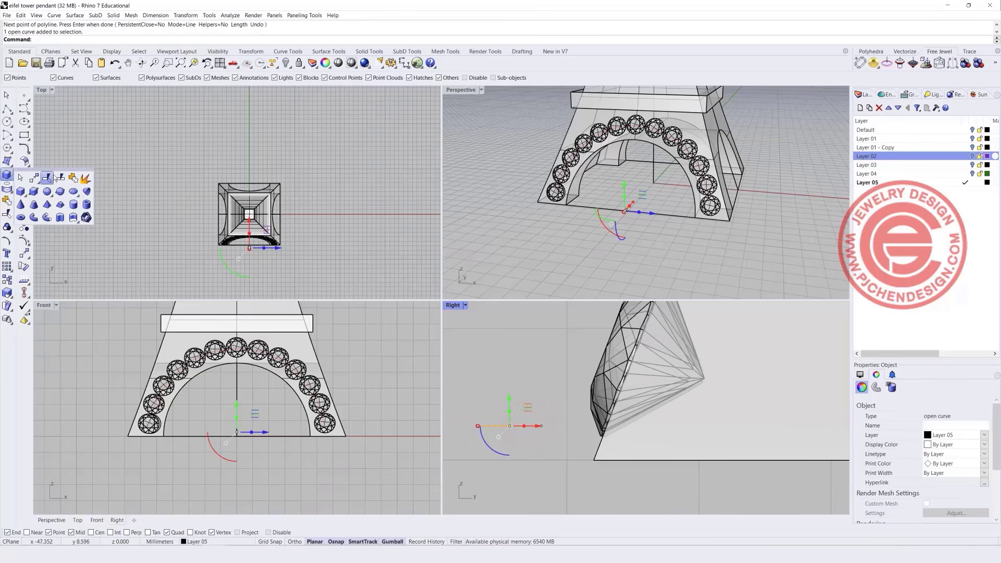
left_click(73, 205)
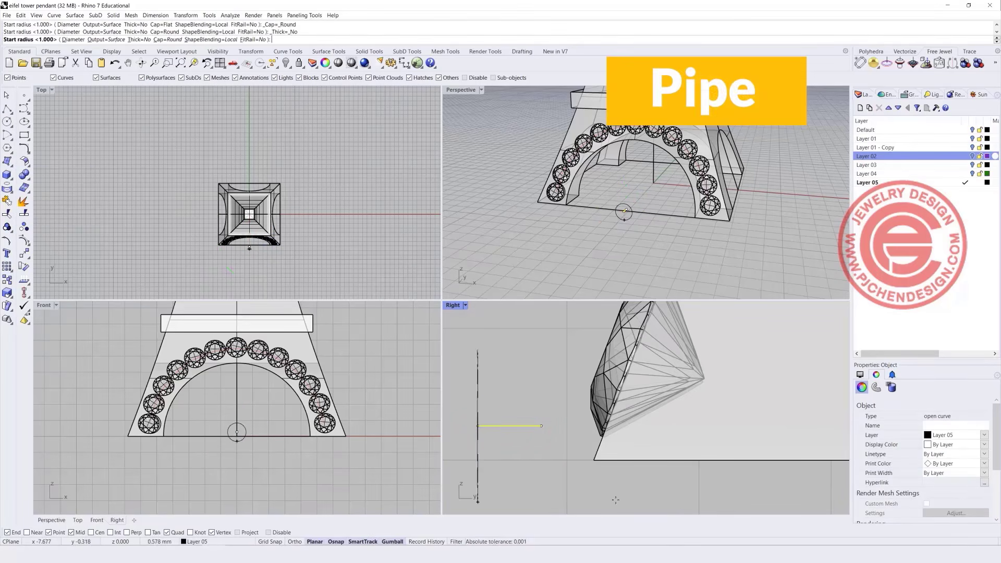
left_click(622, 444)
key("Return")
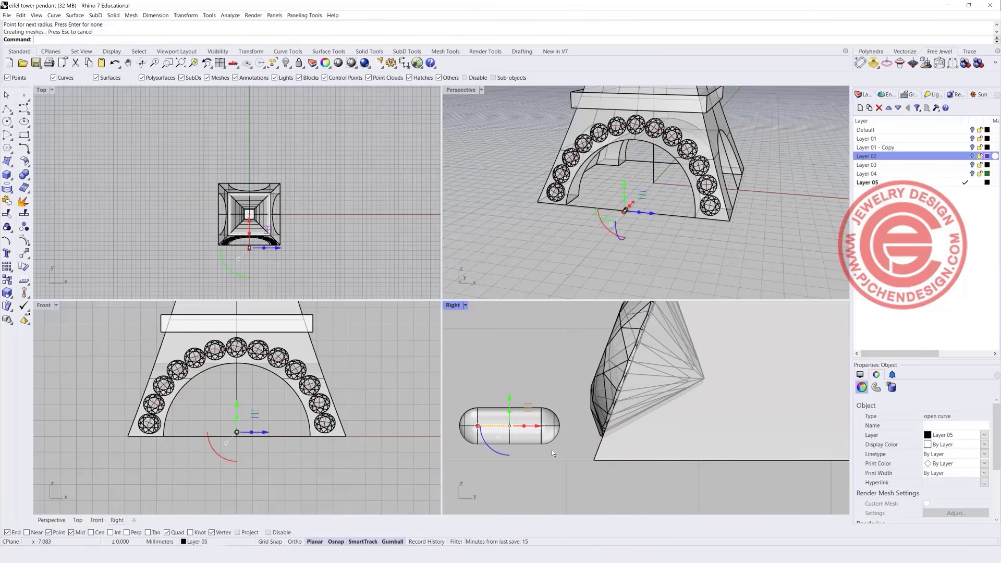
Delete the leftover guide line next to the capsule.
scroll(234, 436, "up", 8)
right_click_drag(266, 422, 438, 396)
scroll(332, 386, "up", 6)
scroll(334, 395, "down", 7)
left_click_drag(408, 393, 308, 392)
key("Delete")
Move the capsule onto the lowest left gem's edge and scale it up uniformly.
scroll(378, 402, "up", 4)
left_click(387, 386)
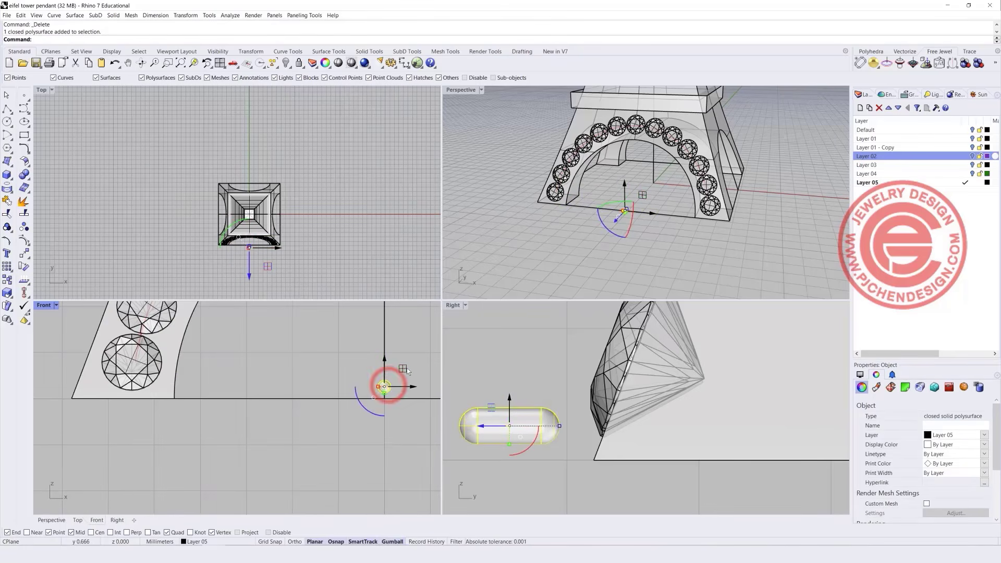
left_click_drag(412, 388, 159, 385)
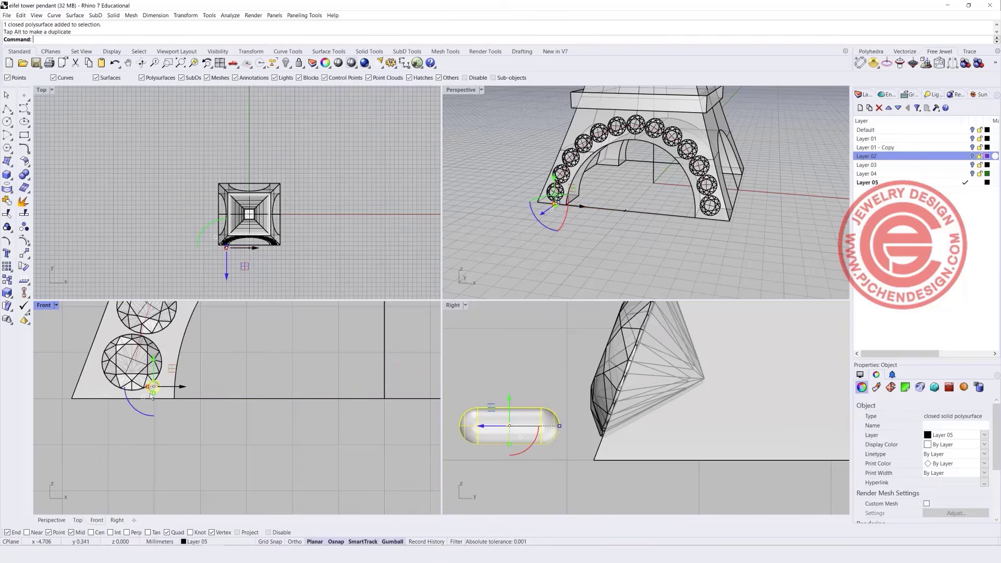
scroll(163, 386, "up", 4)
scroll(163, 386, "up", 5)
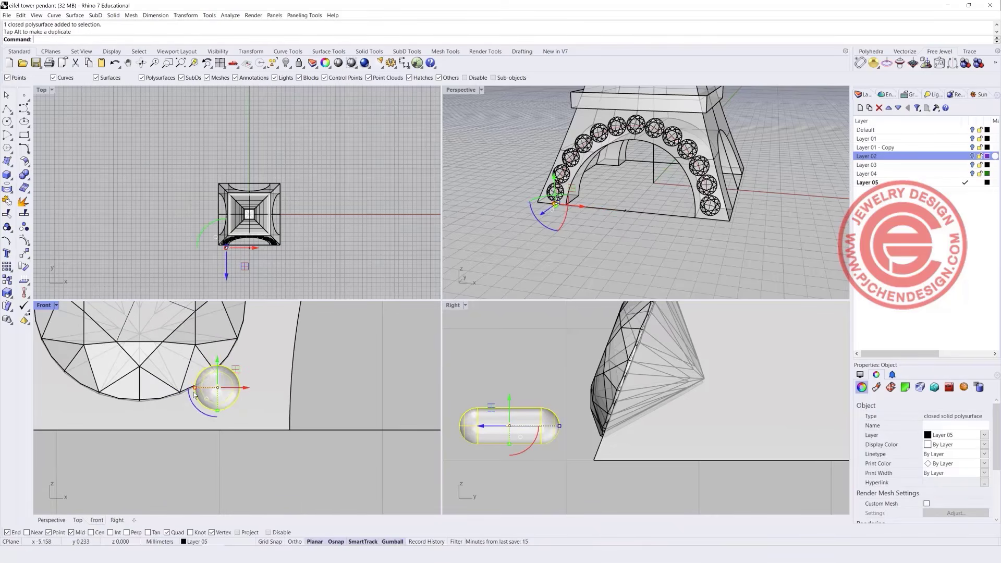
left_click_drag(195, 389, 176, 389)
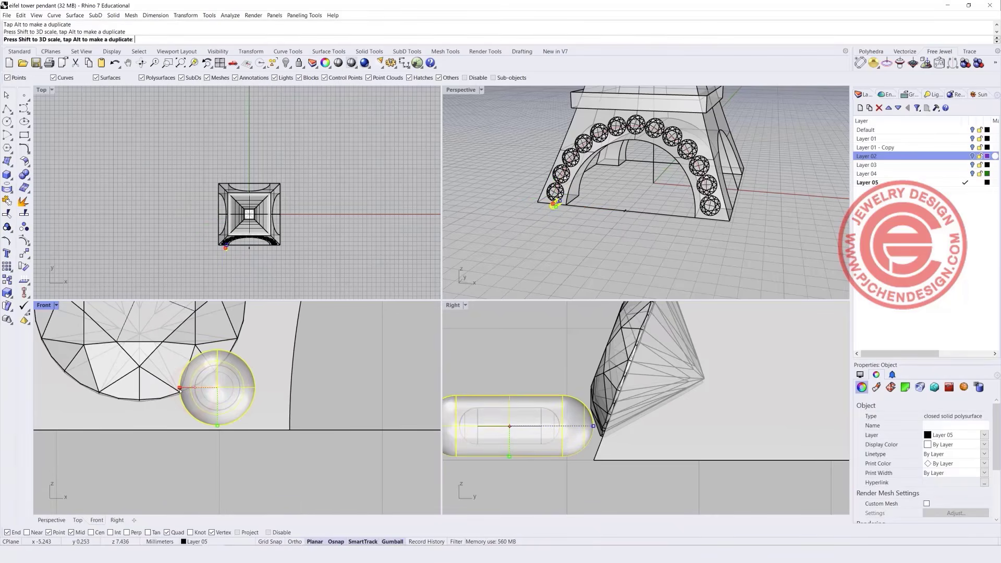
scroll(247, 386, "down", 4)
scroll(248, 427, "down", 5)
Copy the capsule so four prongs surround the lowest stone.
mouse_move(255, 410)
left_mouse_down()
mouse_move(262, 361)
mouse_move(238, 349)
mouse_move(219, 353)
mouse_move(200, 406)
left_mouse_up()
key("alt")
scroll(256, 388, "up", 3)
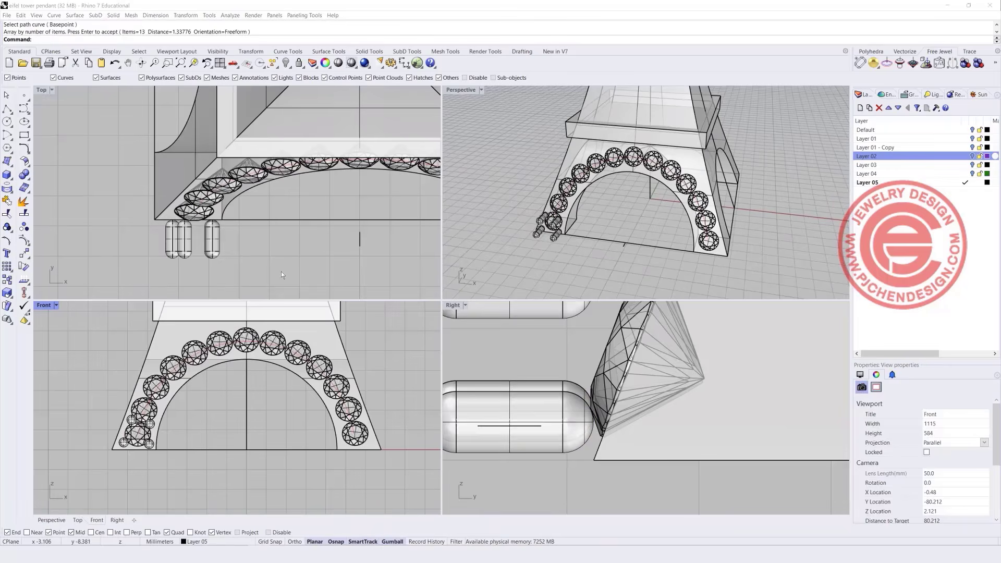
left_click_drag(257, 262, 205, 176)
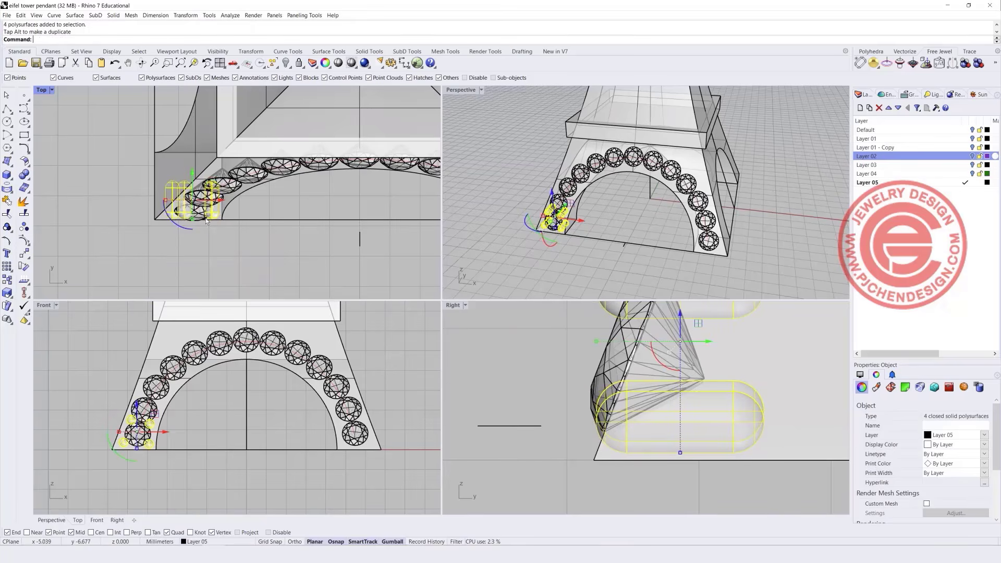
Shorten the four prong capsules along their length.
scroll(198, 220, "up", 6)
left_click_drag(188, 217, 191, 206)
left_click(389, 285)
scroll(562, 198, "up", 8)
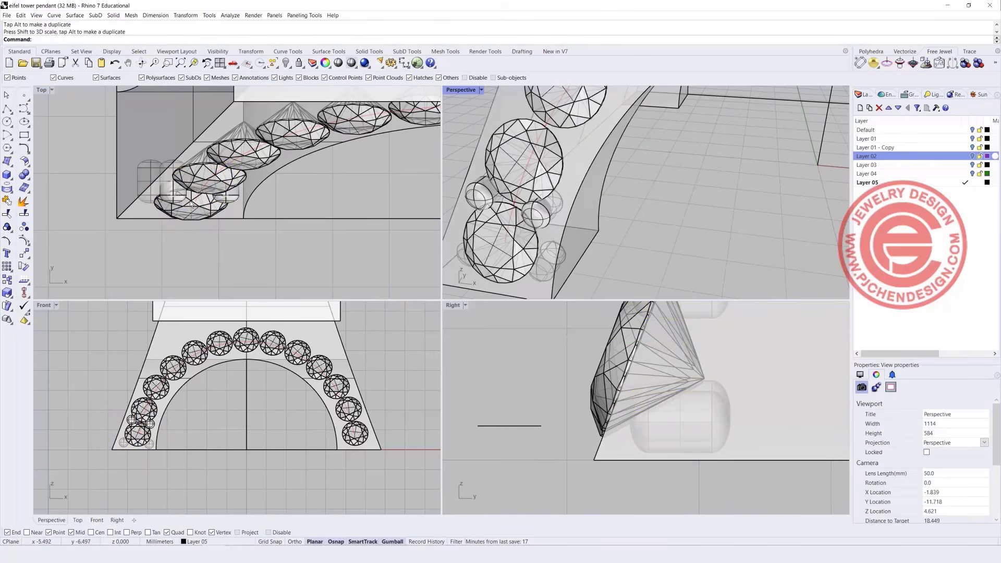
scroll(190, 204, "up", 2)
scroll(549, 266, "up", 5)
Nudge back, tilt and raise the first pair of capsules in the Right view.
left_click(549, 266)
scroll(541, 265, "down", 5)
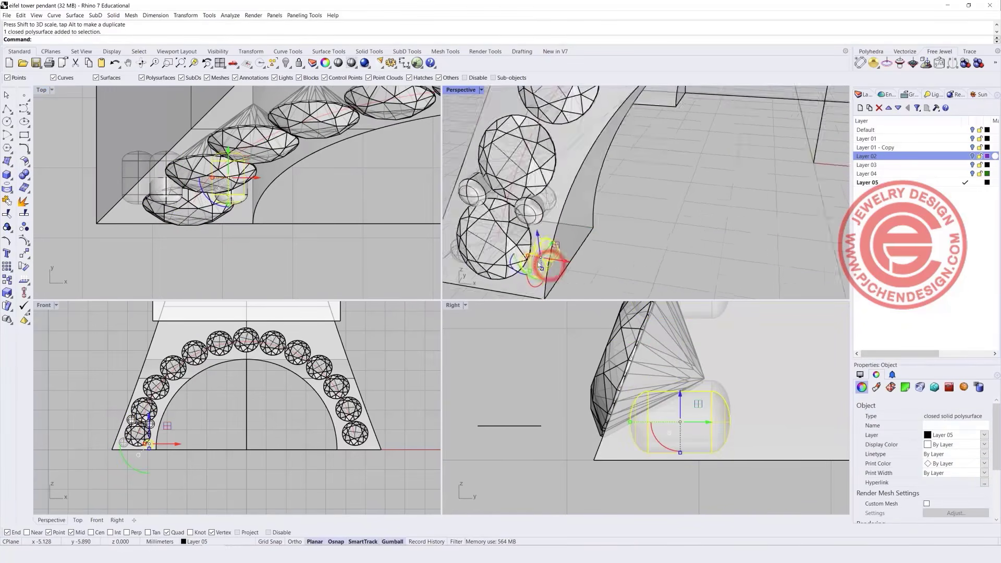
scroll(541, 266, "down", 5)
scroll(500, 257, "up", 8)
left_click(500, 262, "shift")
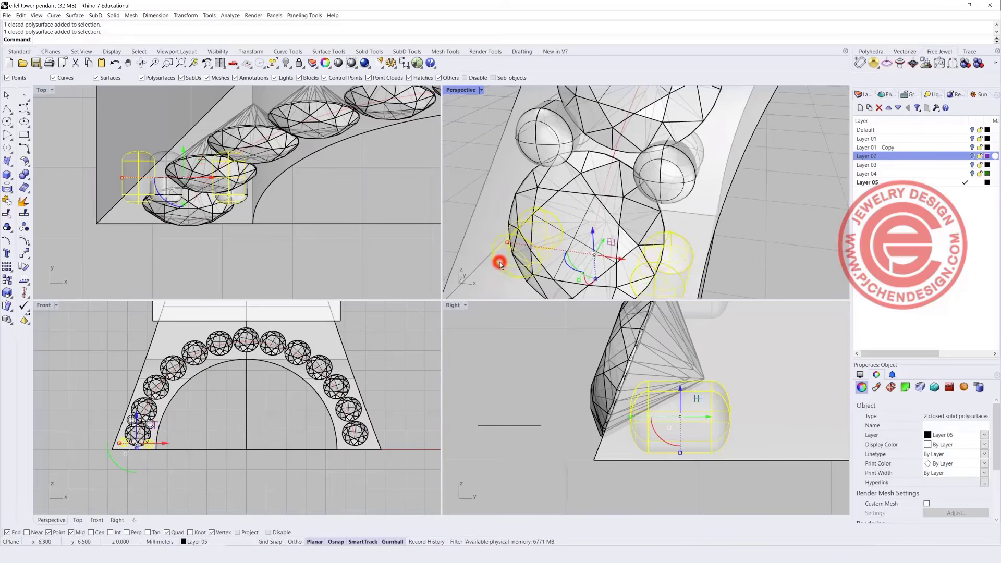
scroll(499, 262, "down", 5)
left_click_drag(565, 252, 556, 265)
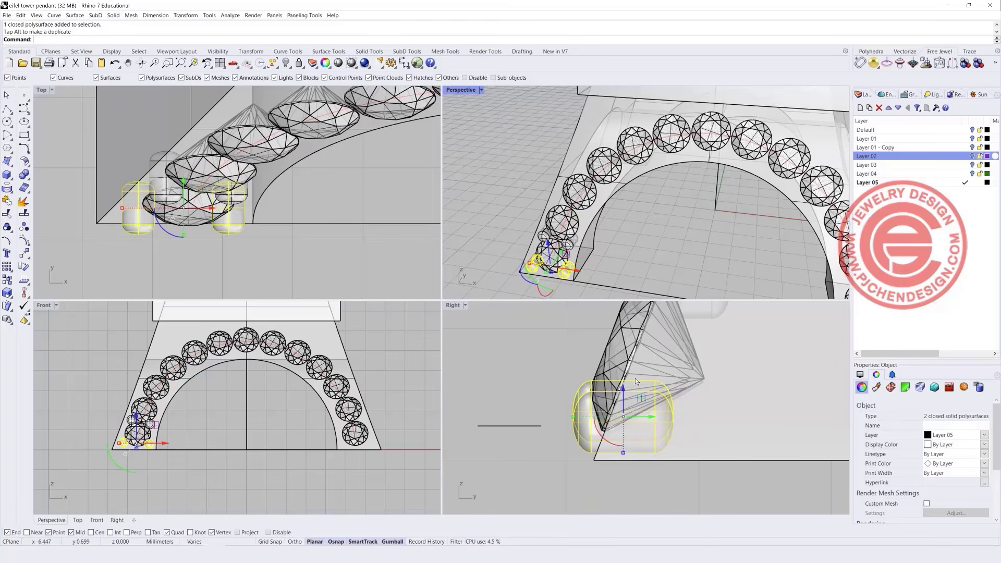
left_click_drag(618, 452, 603, 438)
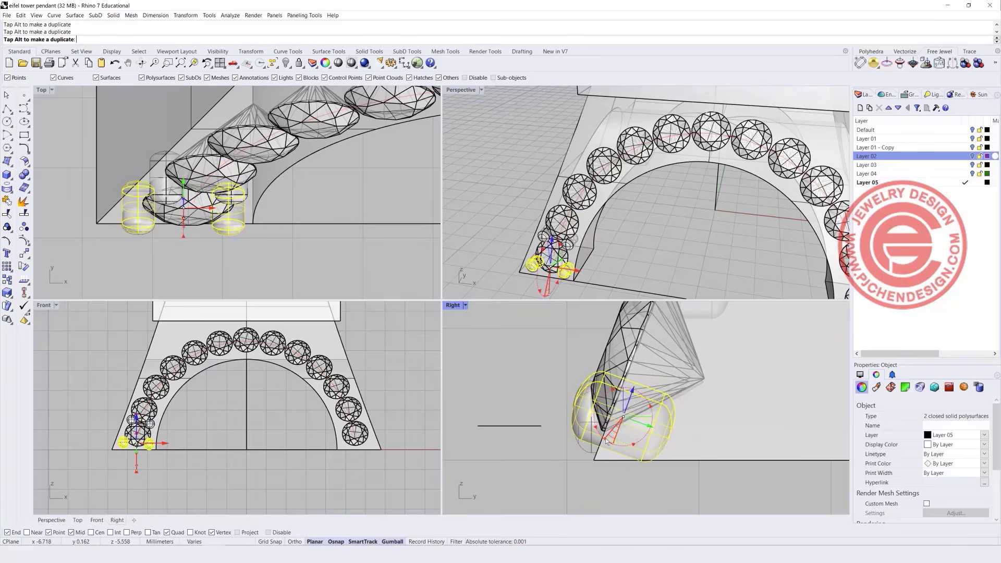
left_click_drag(632, 392, 633, 389)
left_click(491, 351)
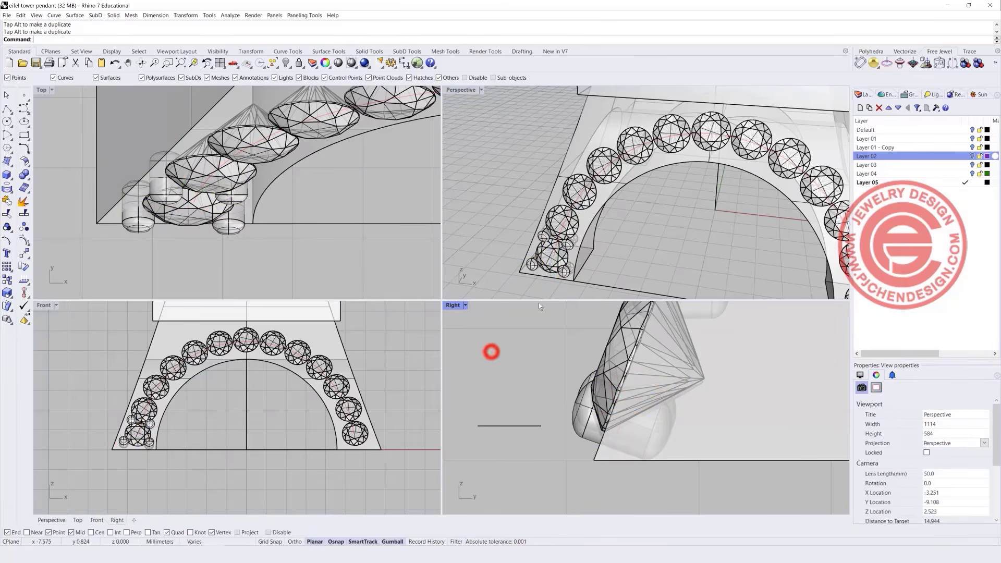
Rotate the upper-right and left capsules to match the stone.
scroll(561, 242, "up", 14)
left_click(591, 245)
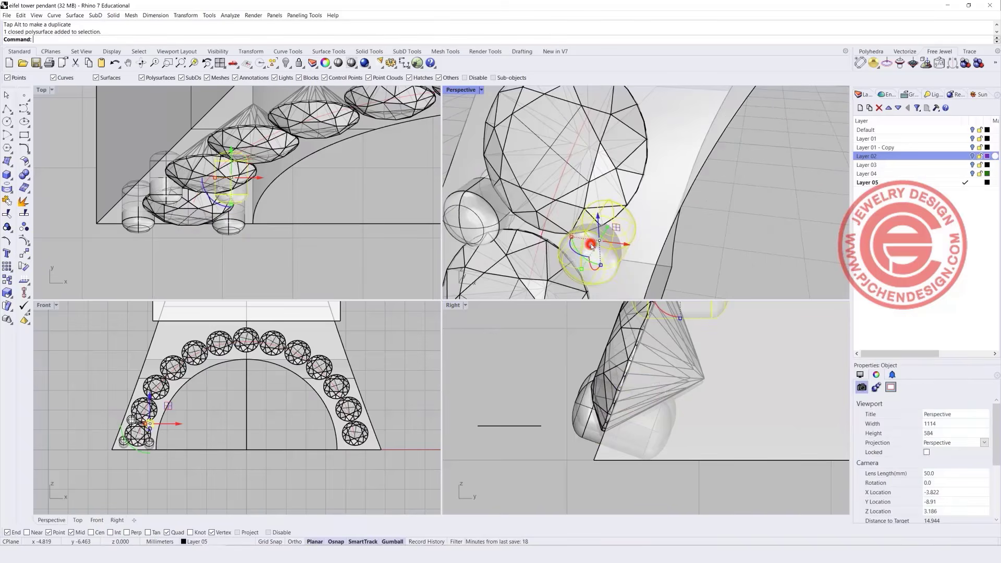
left_click(480, 217, "shift")
scroll(594, 458, "down", 5)
scroll(633, 386, "up", 5)
left_click_drag(629, 401, 622, 406)
left_click(476, 357)
Shift another pair of capsules slightly in the Front view to sit snug against the stone.
scroll(530, 244, "down", 5)
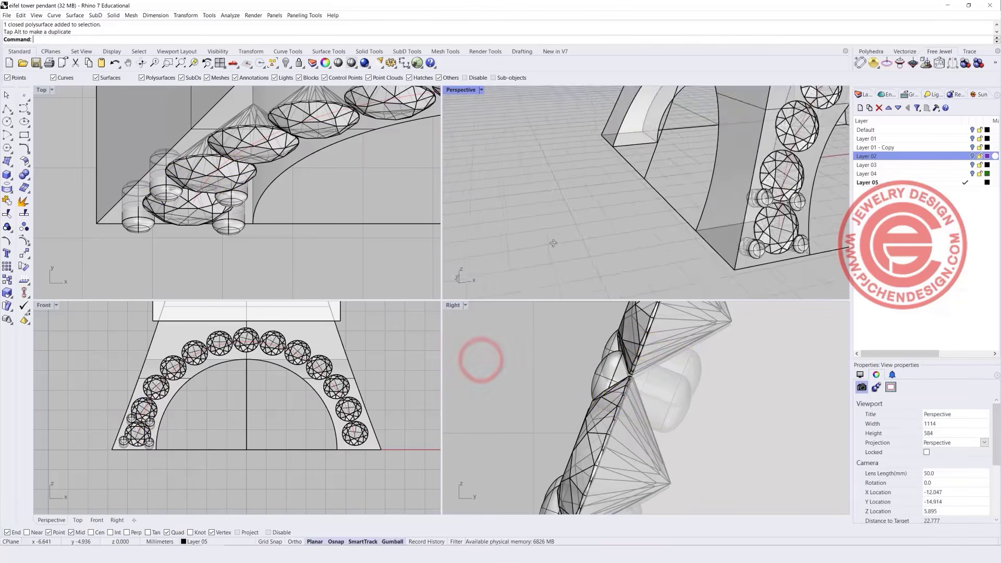
right_click_drag(530, 244, 529, 244)
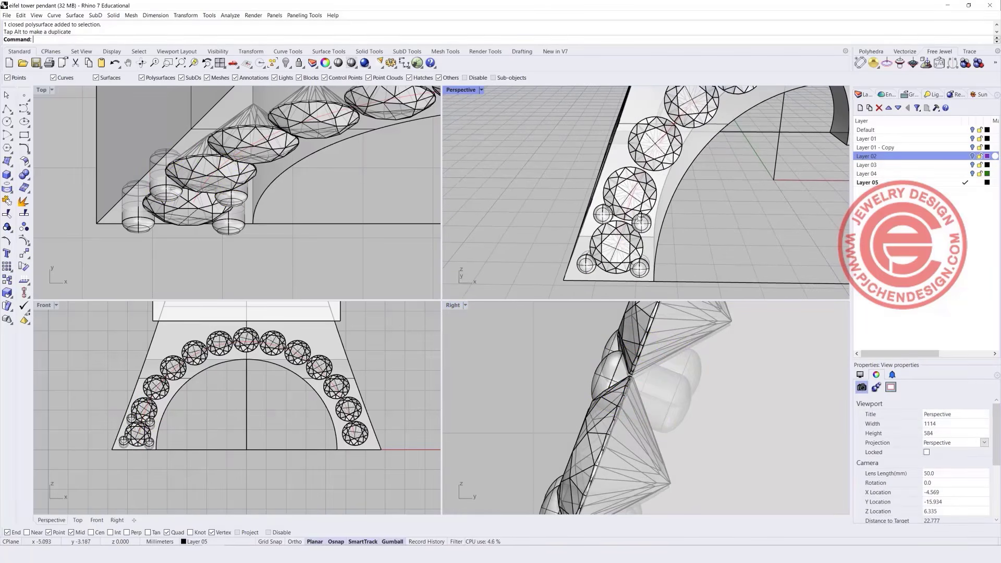
scroll(640, 219, "up", 3)
scroll(150, 419, "up", 6)
left_click(161, 432)
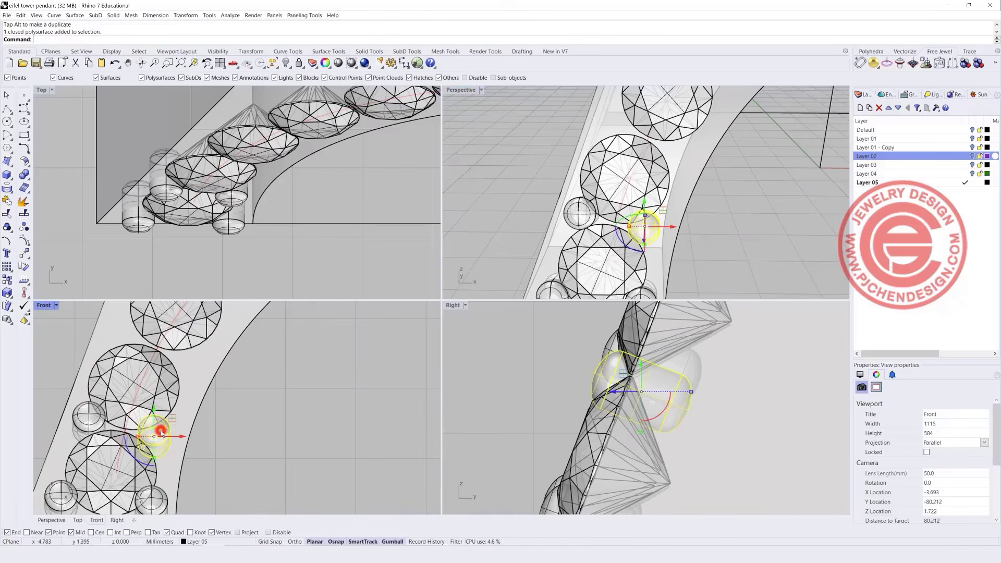
left_click(94, 417, "shift")
left_click_drag(139, 413, 140, 415)
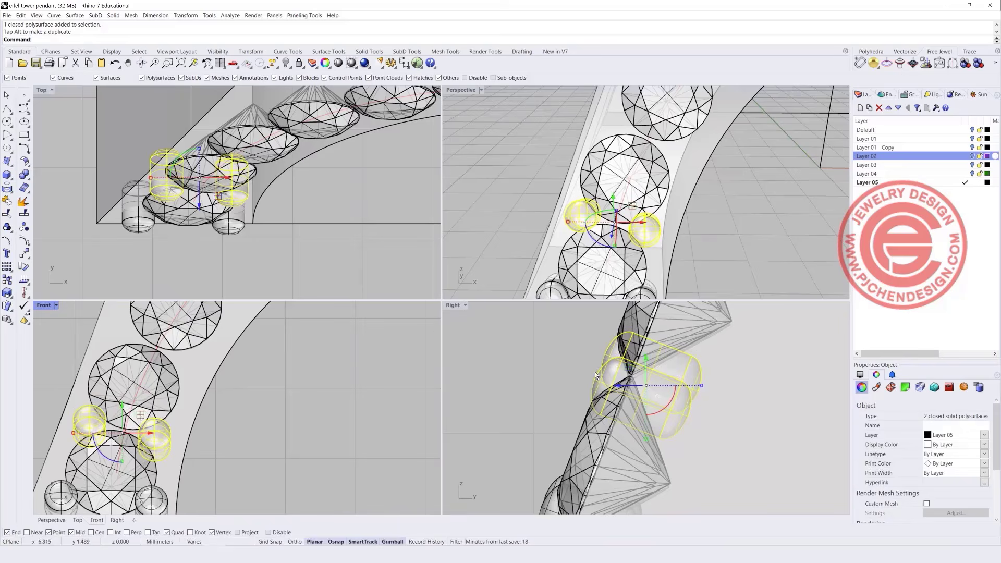
left_click_drag(619, 384, 614, 385)
left_click(540, 353)
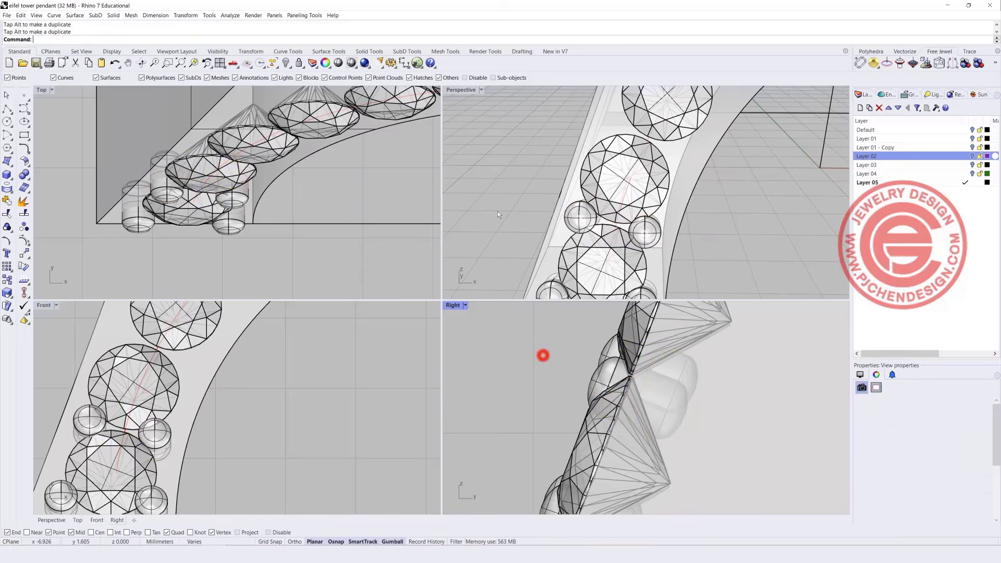
Maximize the Perspective view and orbit around the arch.
double_click(459, 89)
scroll(344, 299, "down", 13)
scroll(396, 298, "up", 9)
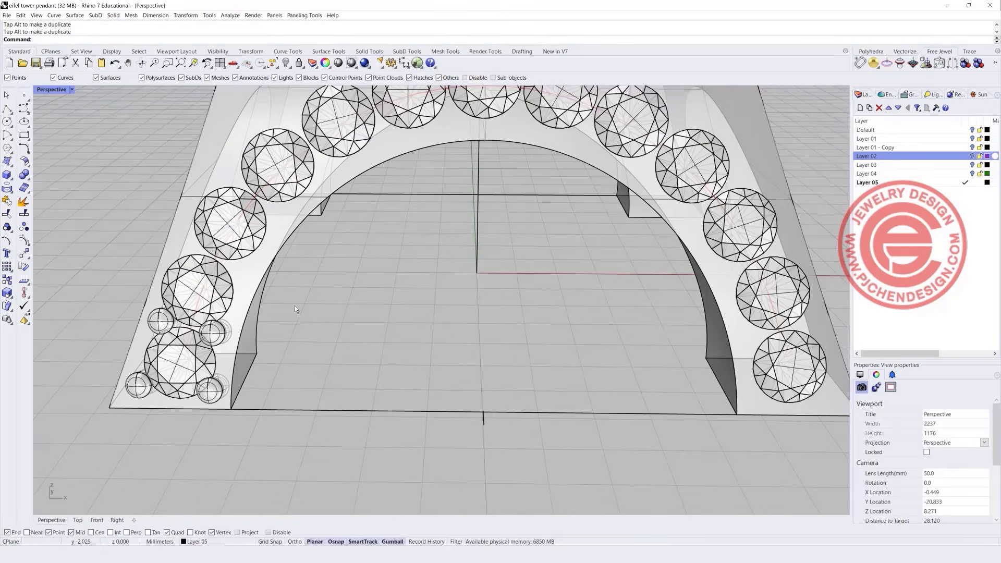
mouse_move(254, 326)
right_mouse_down()
mouse_move(281, 317)
mouse_move(240, 326)
right_mouse_up()
scroll(256, 320, "down", 2)
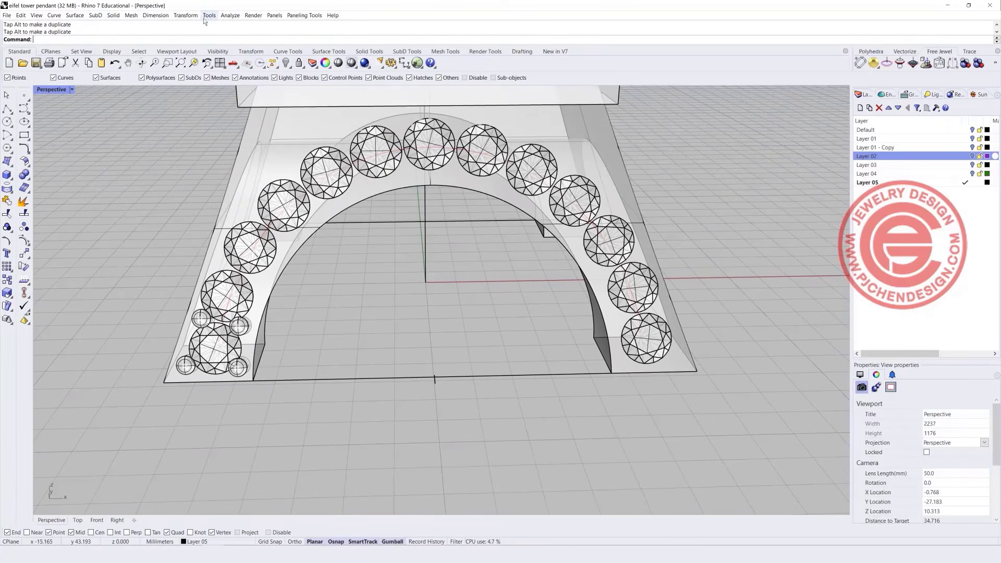
Array the two small stones along the arch rail curve with 13 items.
left_click(186, 15)
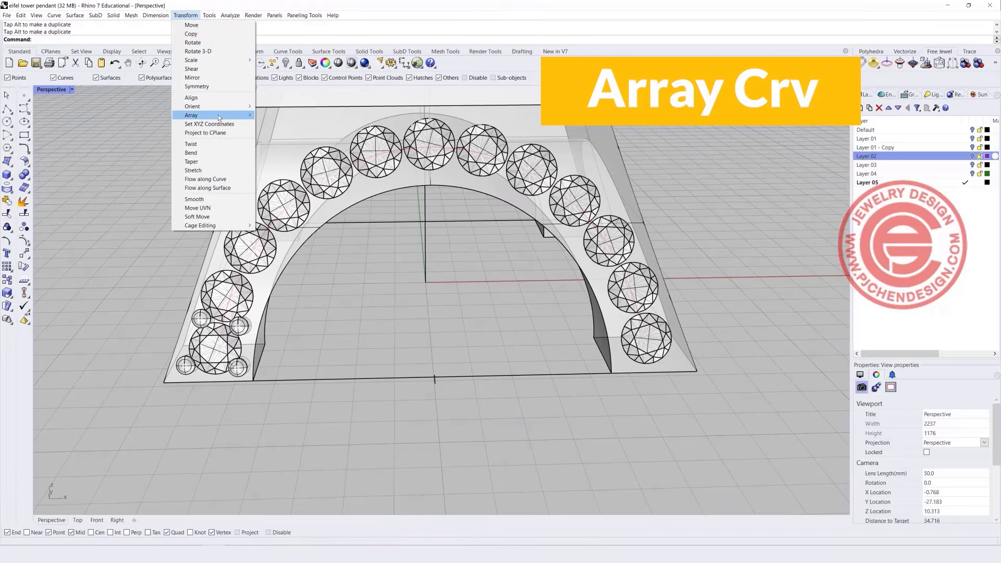
mouse_move(229, 116)
left_click(300, 141)
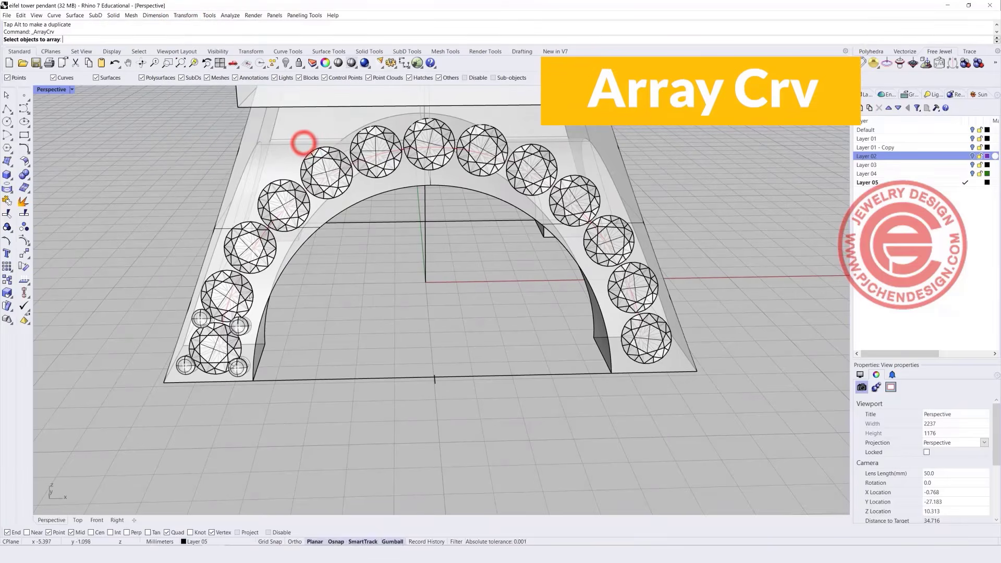
scroll(246, 333, "up", 5)
left_click(238, 340)
left_click(148, 328)
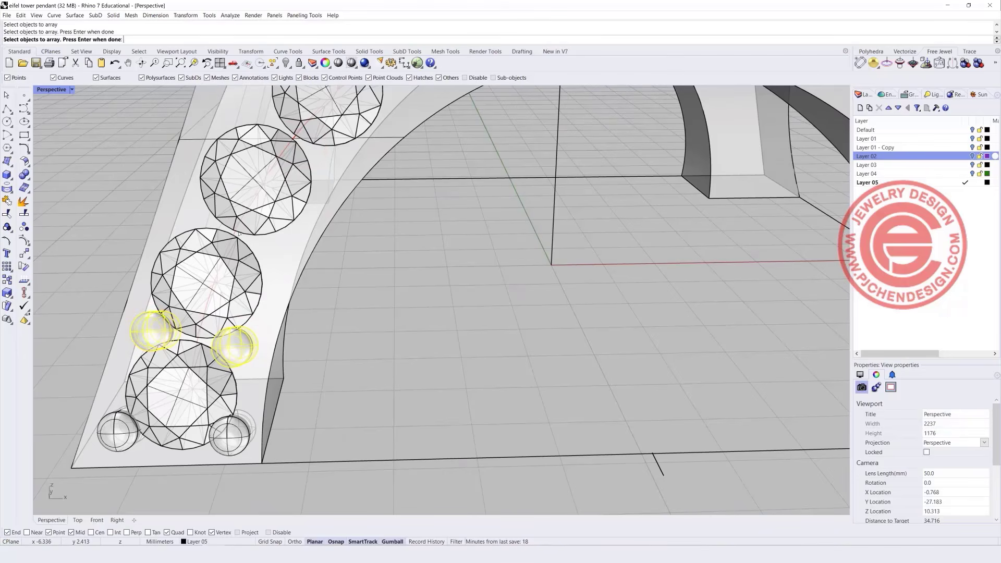
key("Return")
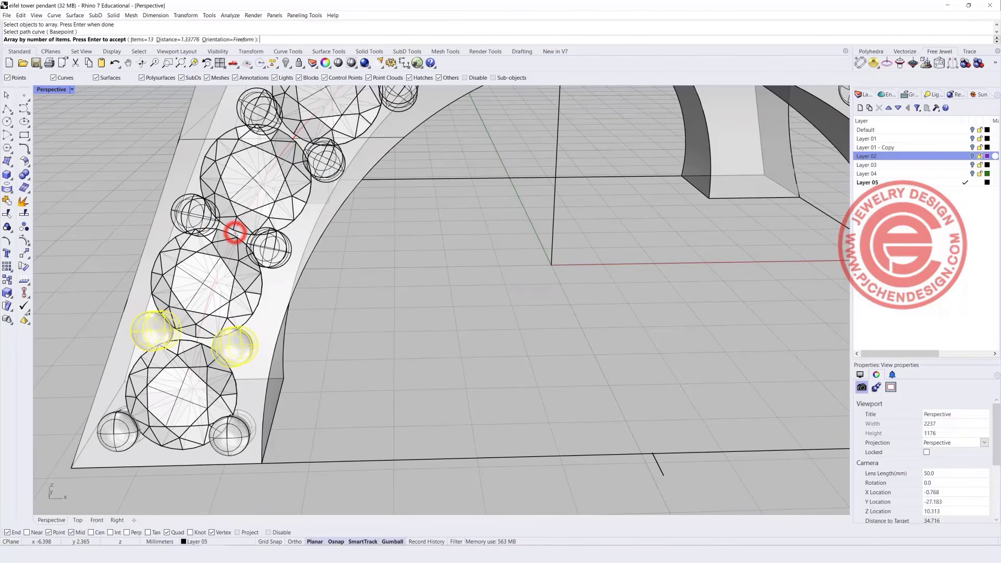
left_click(237, 230)
scroll(369, 270, "down", 5)
scroll(514, 288, "up", 3)
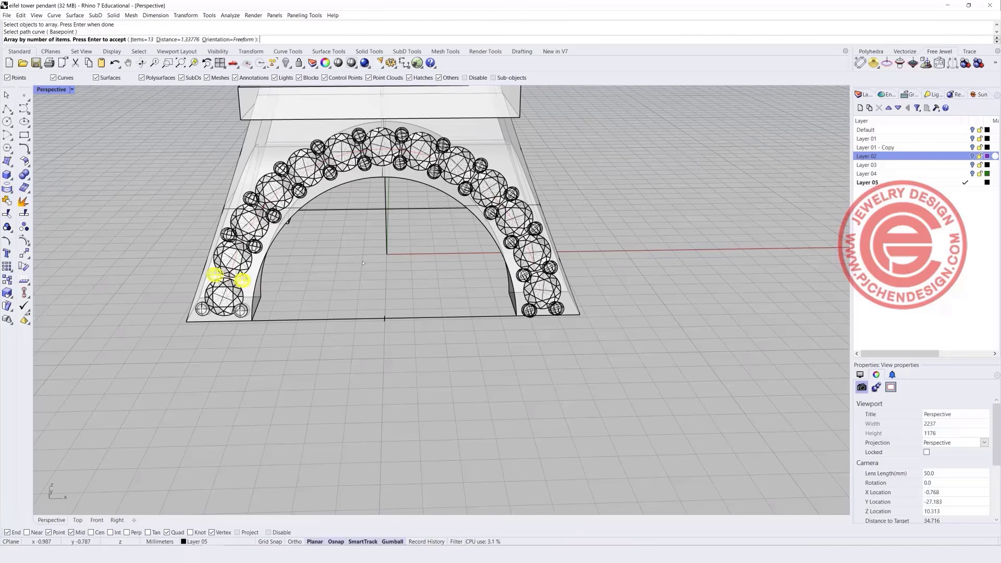
key("Return")
Orbit around the arch to inspect the array and select a small stone at its bottom.
scroll(254, 250, "up", 10)
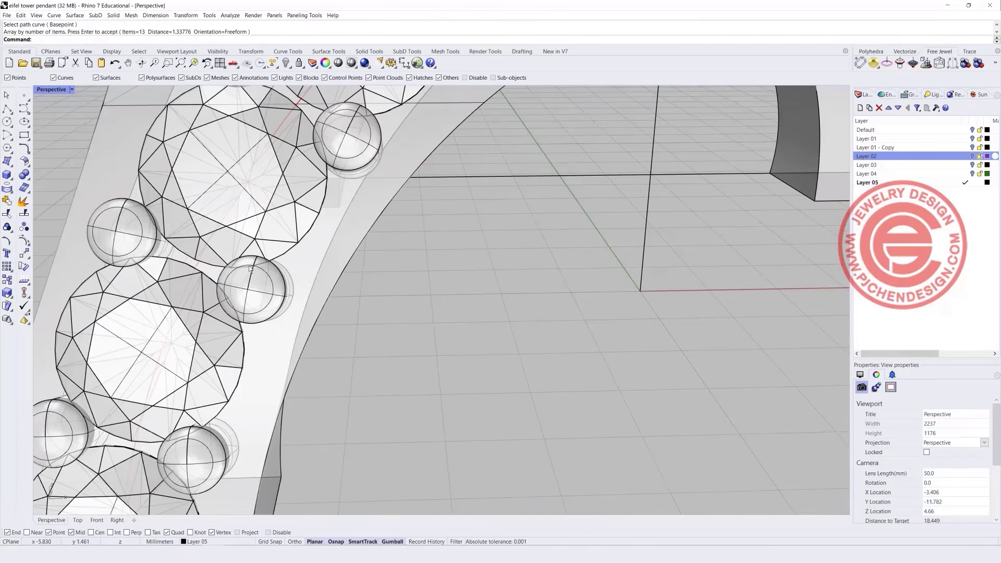
scroll(321, 279, "down", 8)
right_click_drag(378, 282, 354, 281)
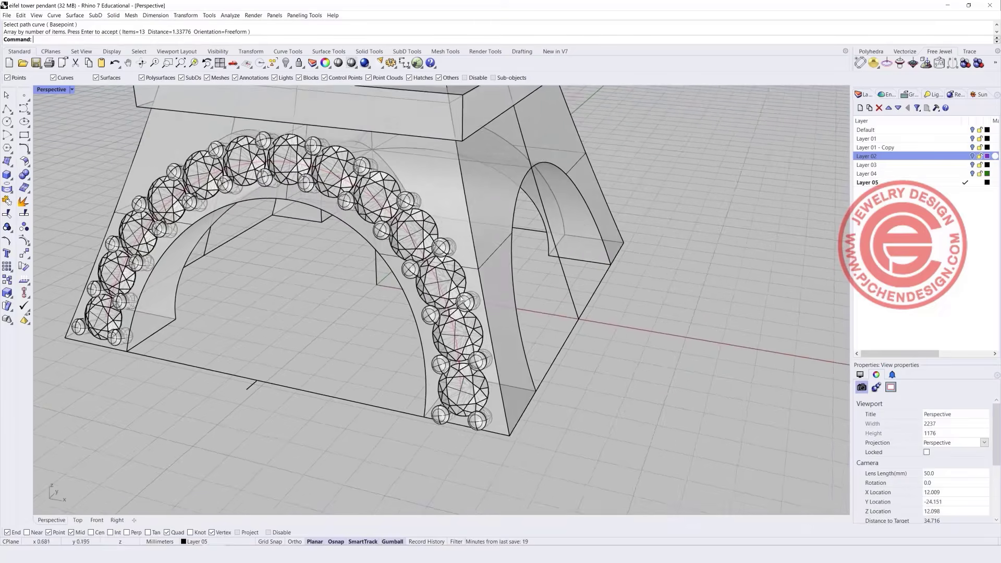
right_click_drag(475, 343, 493, 323)
scroll(575, 317, "up", 4)
right_click_drag(573, 318, 574, 320)
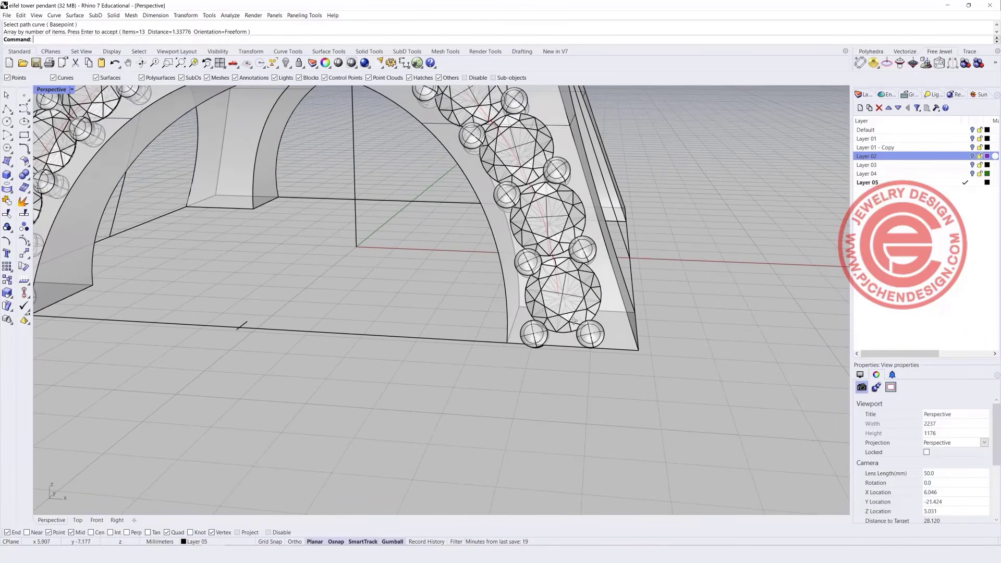
scroll(574, 320, "up", 2)
left_click(537, 339)
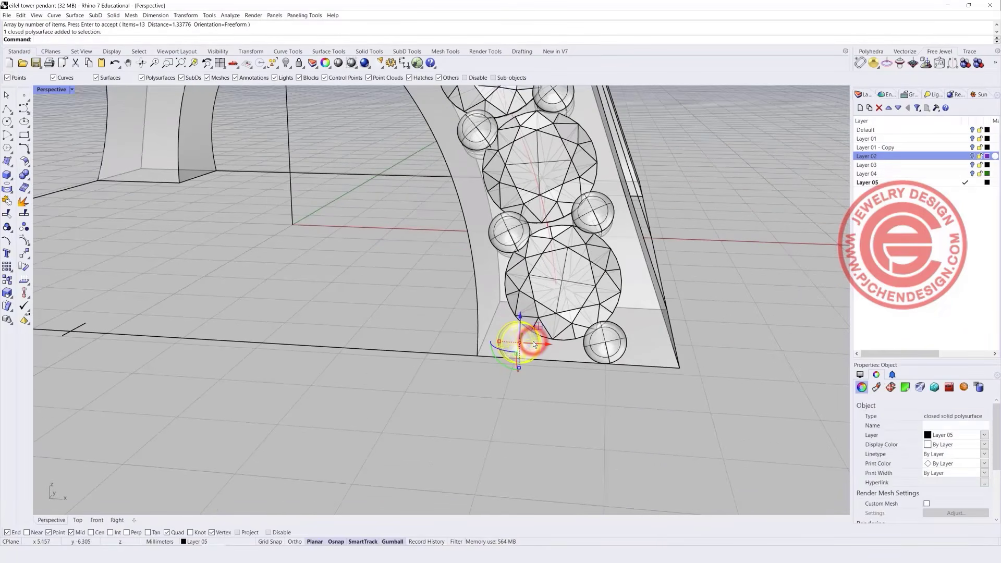
Slide the arch-foot small stone rightward beside the bottom-right gem, then select the 13 gem meshes.
left_click_drag(538, 339, 642, 308)
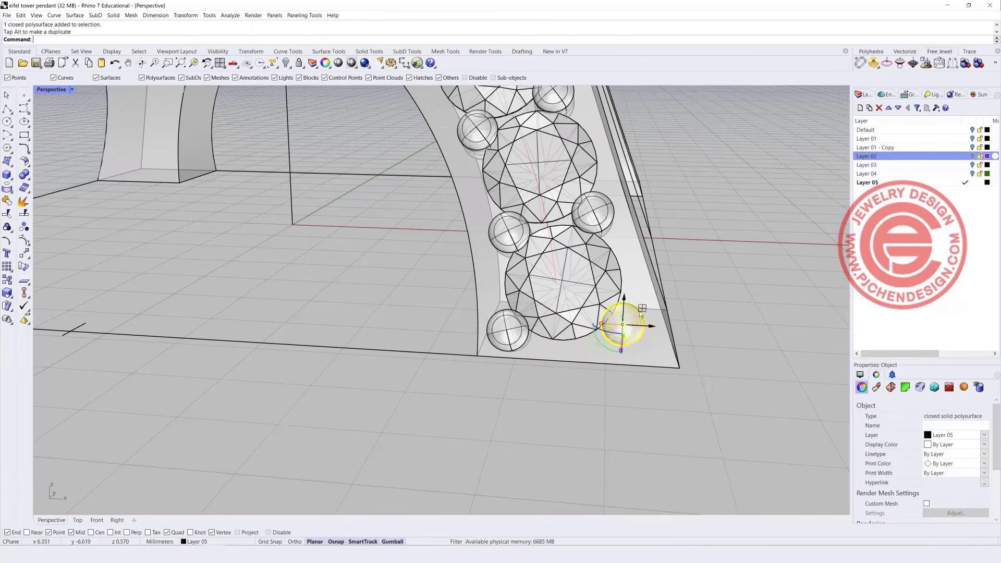
left_click(736, 351)
scroll(584, 310, "down", 8)
right_click_drag(546, 315, 554, 346)
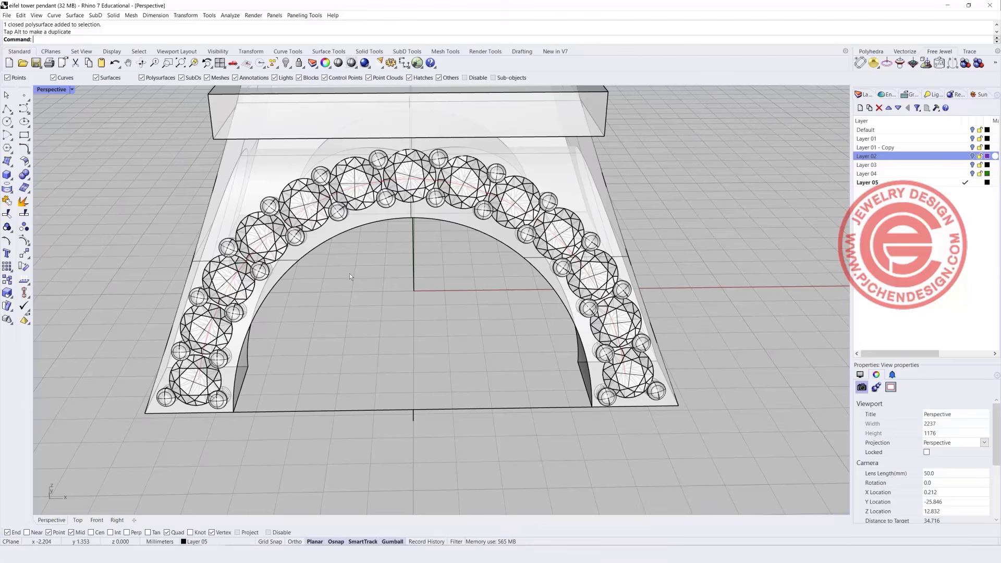
left_click(338, 114)
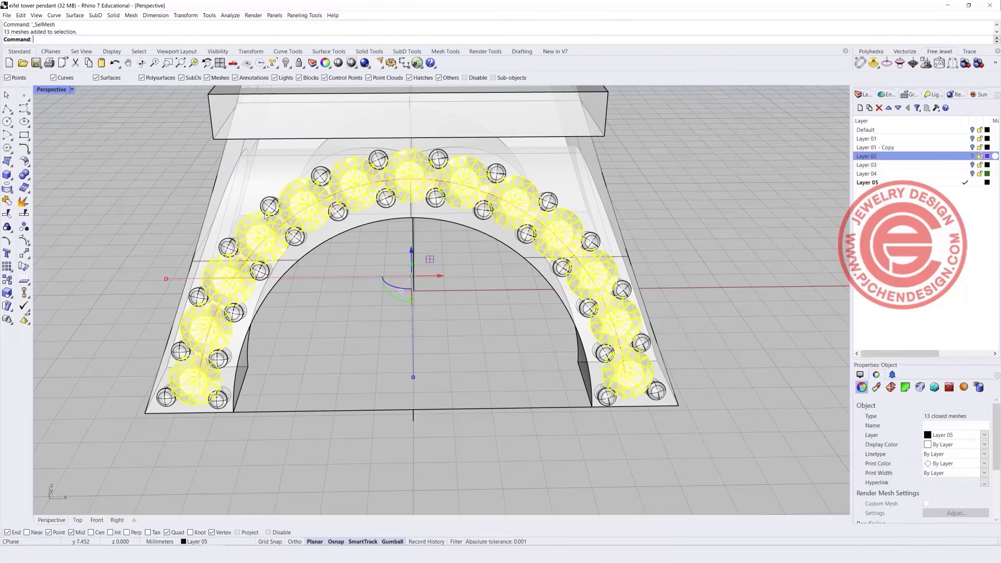
Group the 13 gem meshes, then separately group the small stones with their prong capsules.
left_click(7, 227)
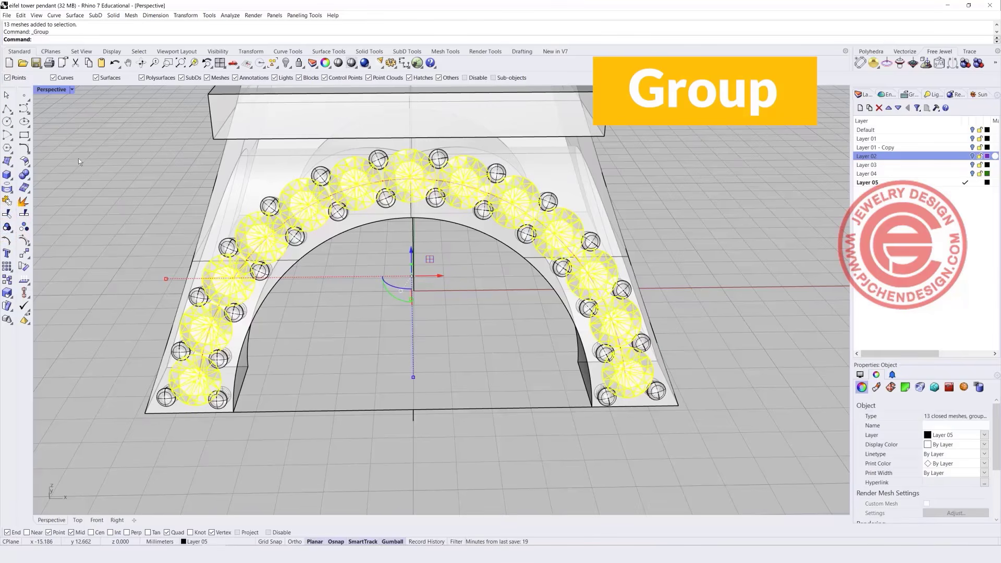
left_click_drag(82, 146, 670, 444)
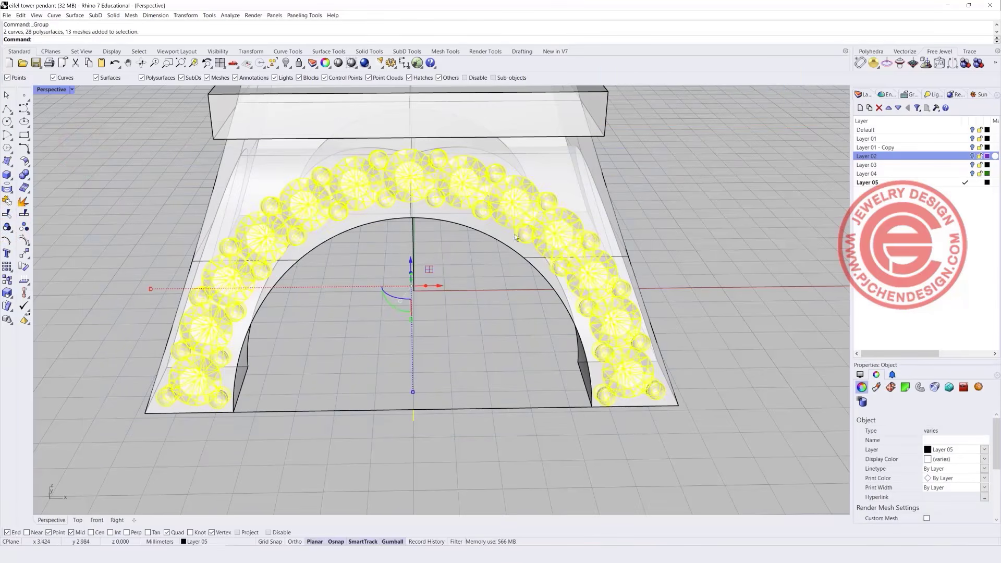
left_click(521, 196, "ctrl")
left_click(519, 199, "ctrl")
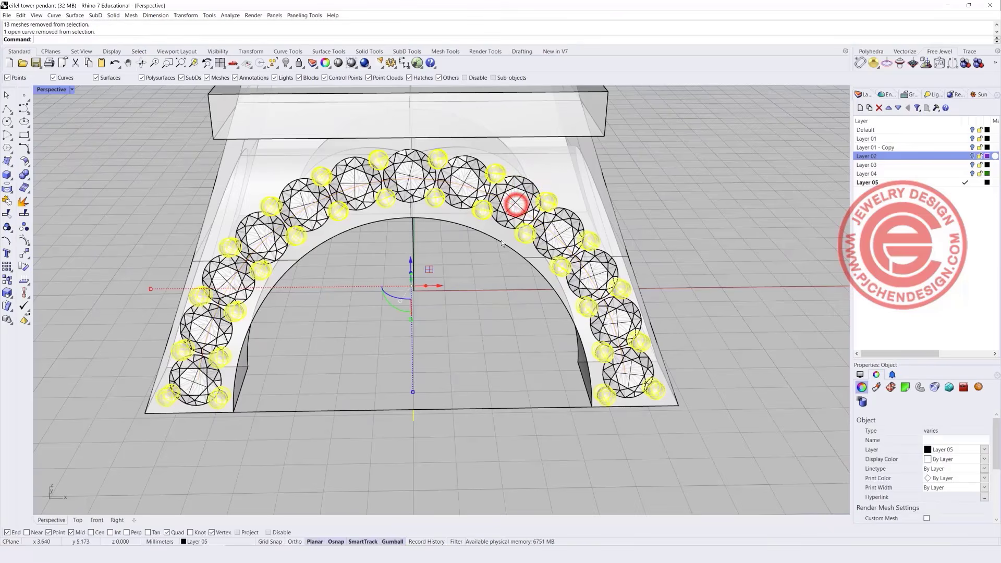
right_click_drag(405, 338, 294, 296)
left_click(11, 227)
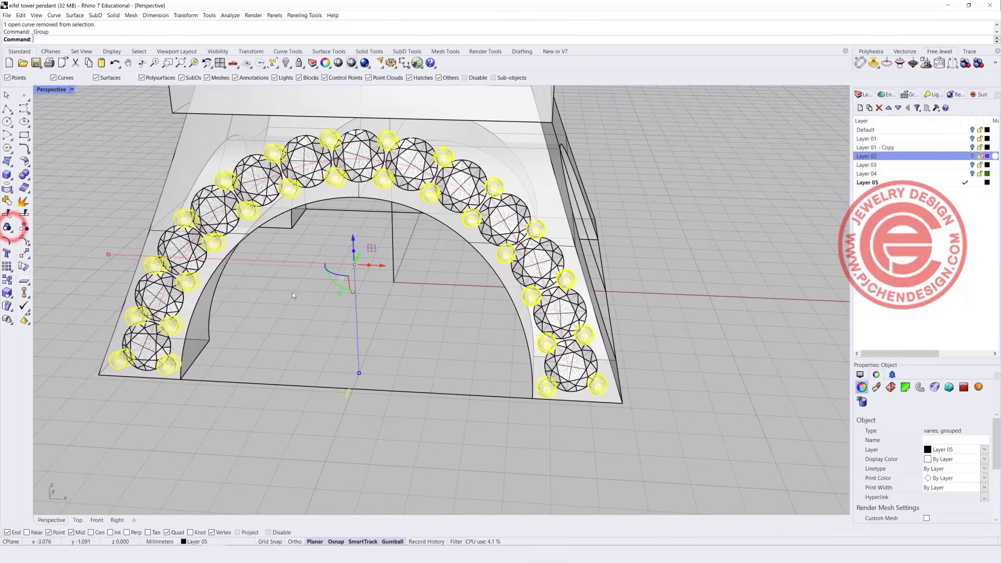
left_click(275, 328)
Select the stone-and-prong group and the gem group, back in the four-view layout.
scroll(226, 311, "up", 5)
scroll(211, 356, "down", 3)
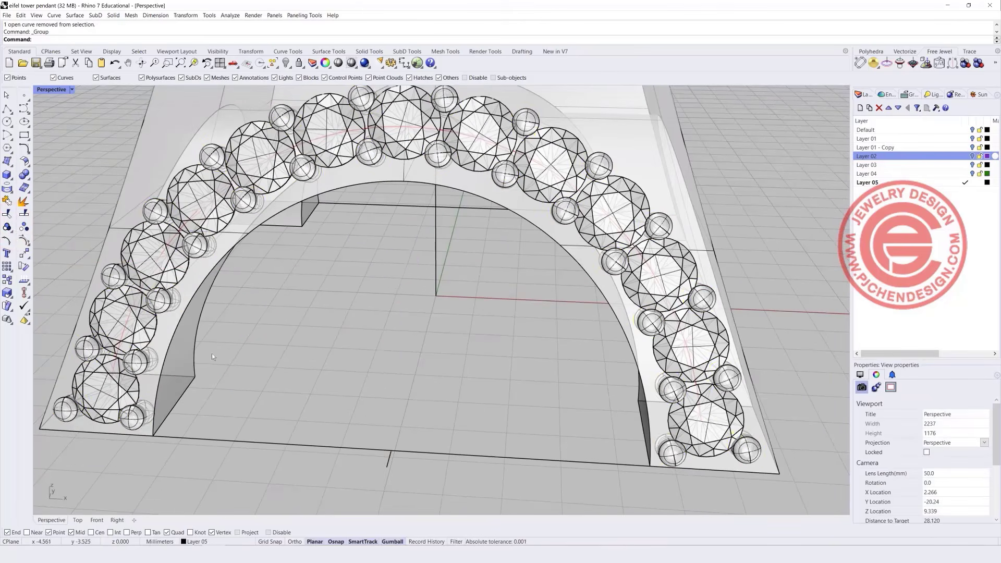
left_click(139, 359)
left_click(146, 330, "shift")
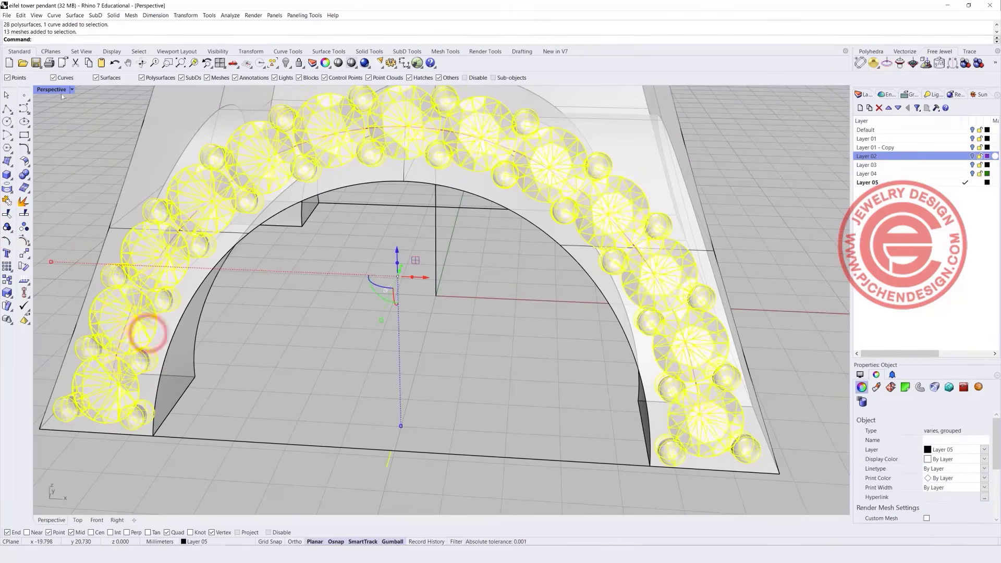
double_click(59, 89)
scroll(291, 174, "down", 6)
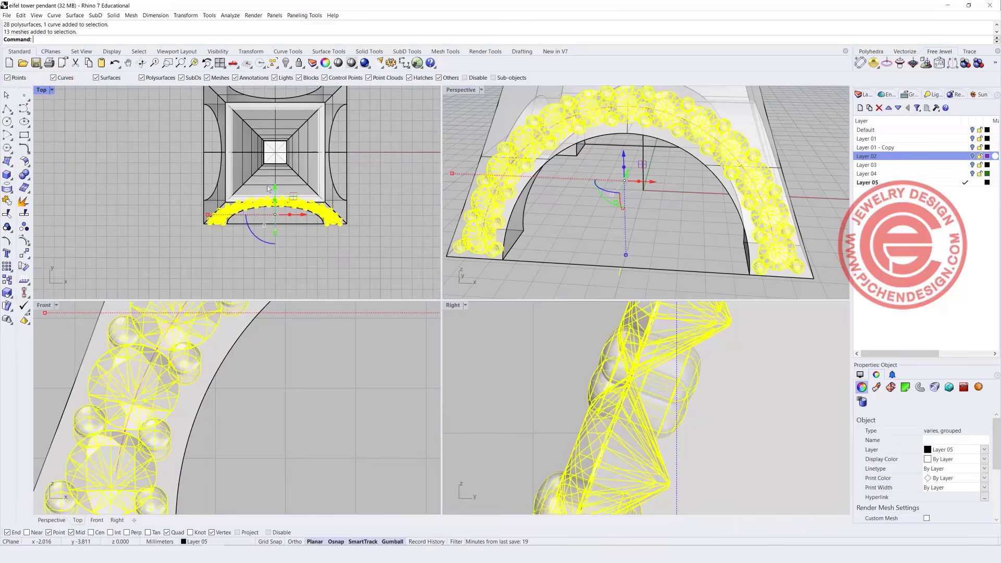
right_click_drag(270, 193, 225, 194)
Polar-array both groups about origin 0 with 4 items over 360°.
left_click(7, 267)
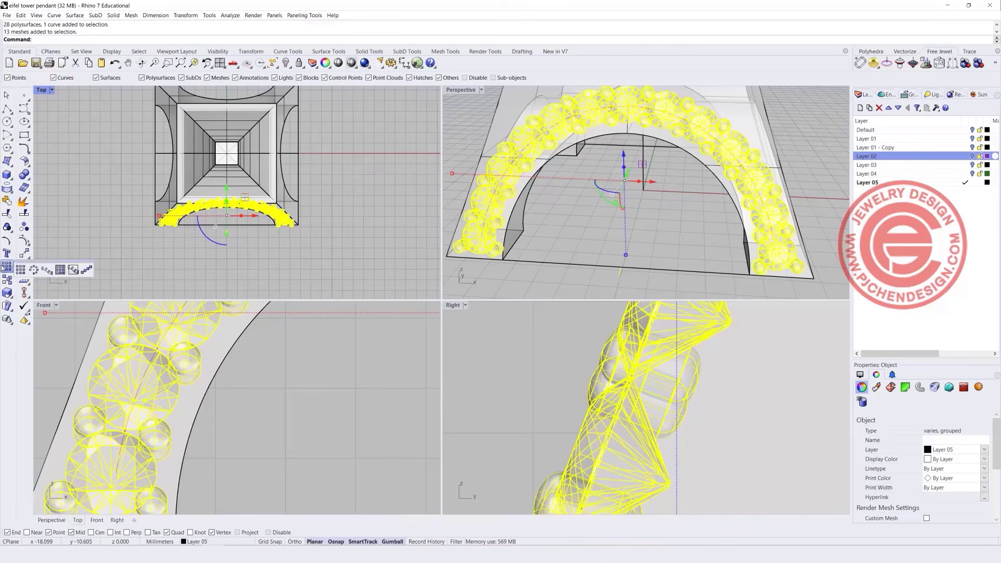
left_click(32, 269)
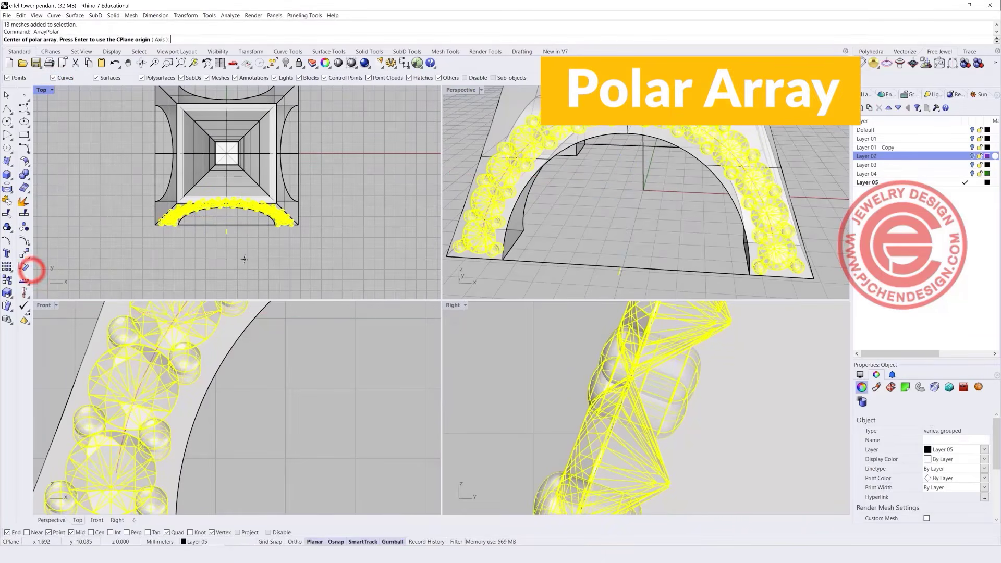
type("0")
key("Return")
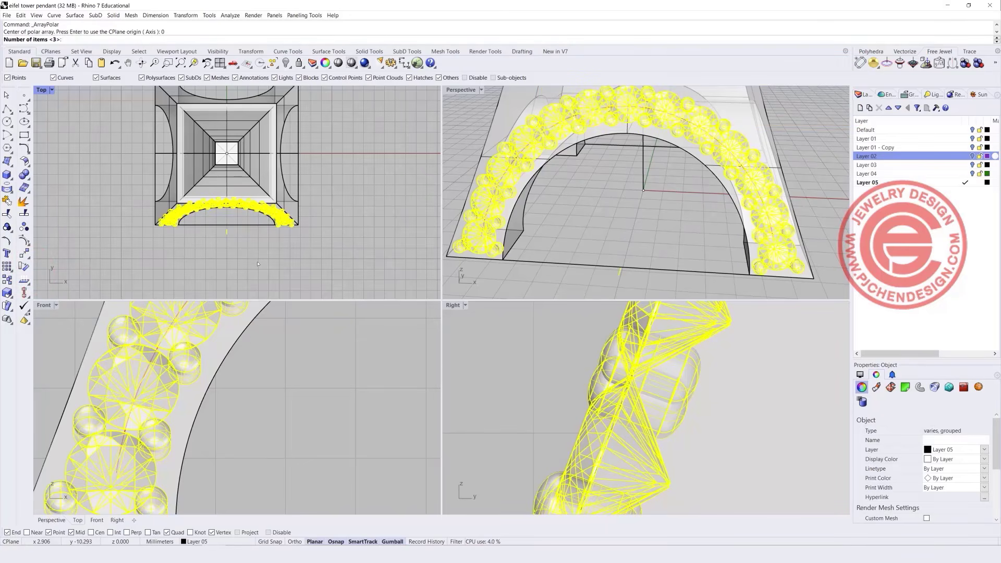
key("Return")
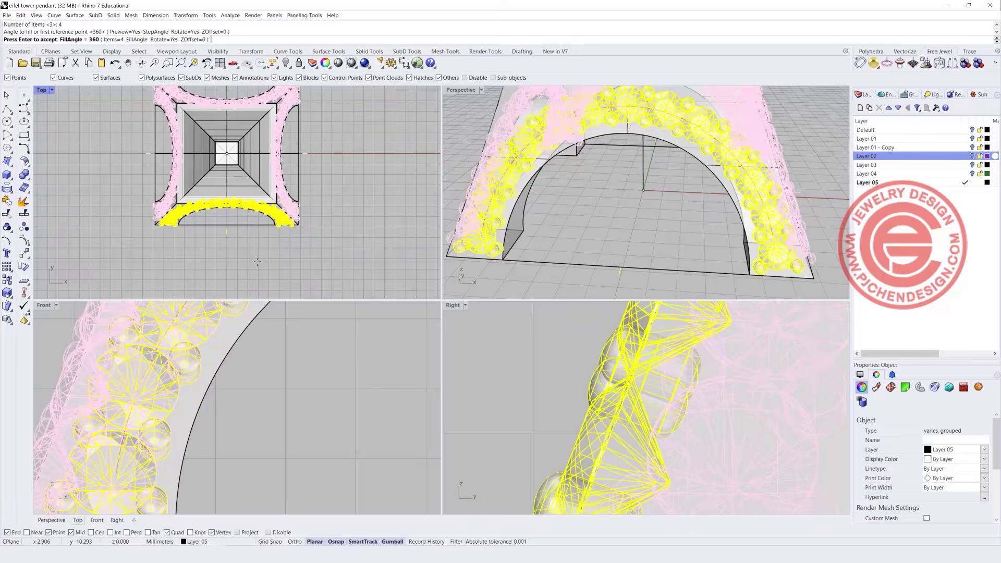
key("Return")
left_click(342, 263)
scroll(627, 223, "down", 8)
right_click_drag(714, 223, 684, 214)
scroll(293, 359, "down", 5)
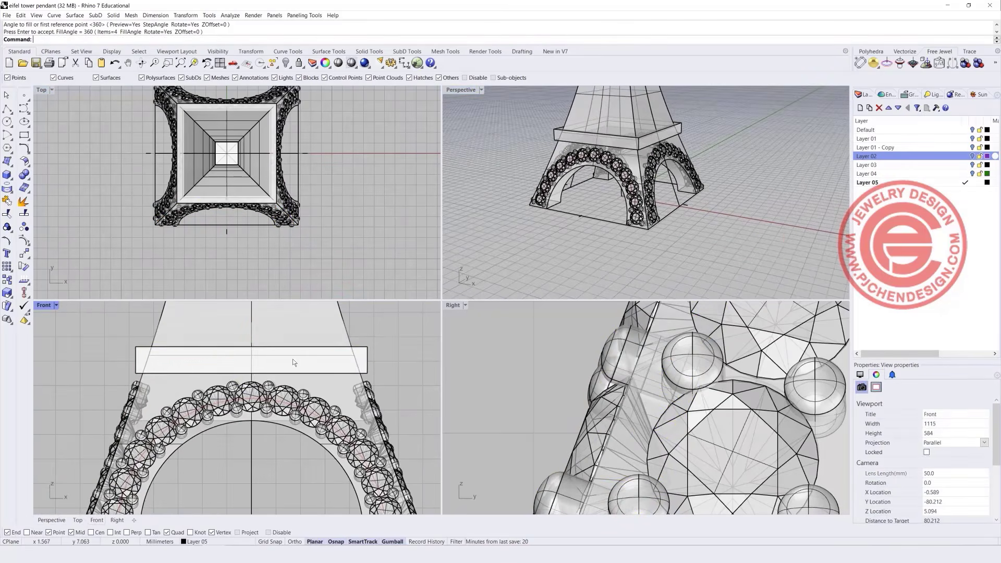
Move the rectangular platform block down toward the arches.
left_click(365, 358)
left_click(134, 358)
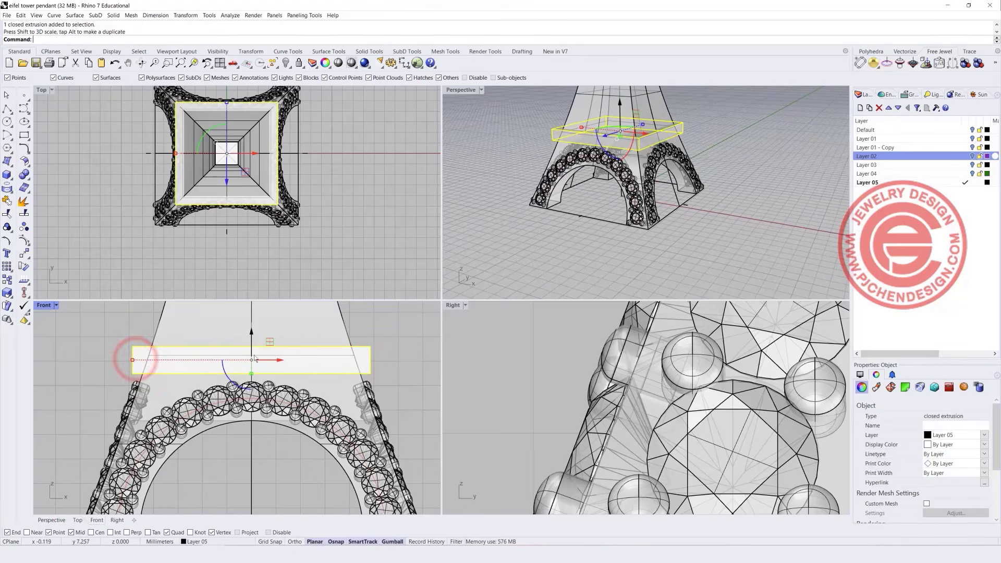
left_click_drag(251, 336, 255, 339)
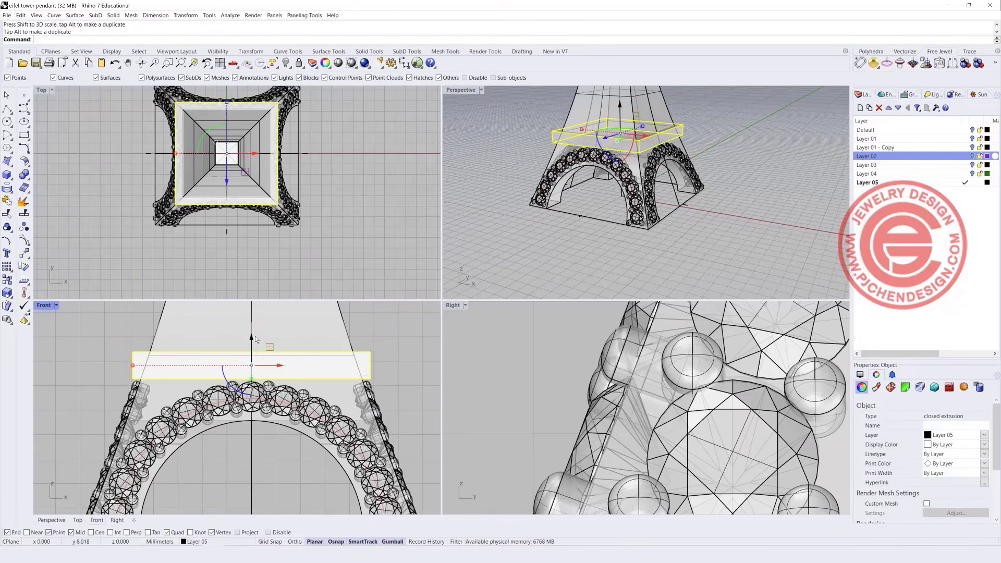
scroll(419, 355, "down", 4)
right_click_drag(699, 208, 631, 239)
left_click(631, 238)
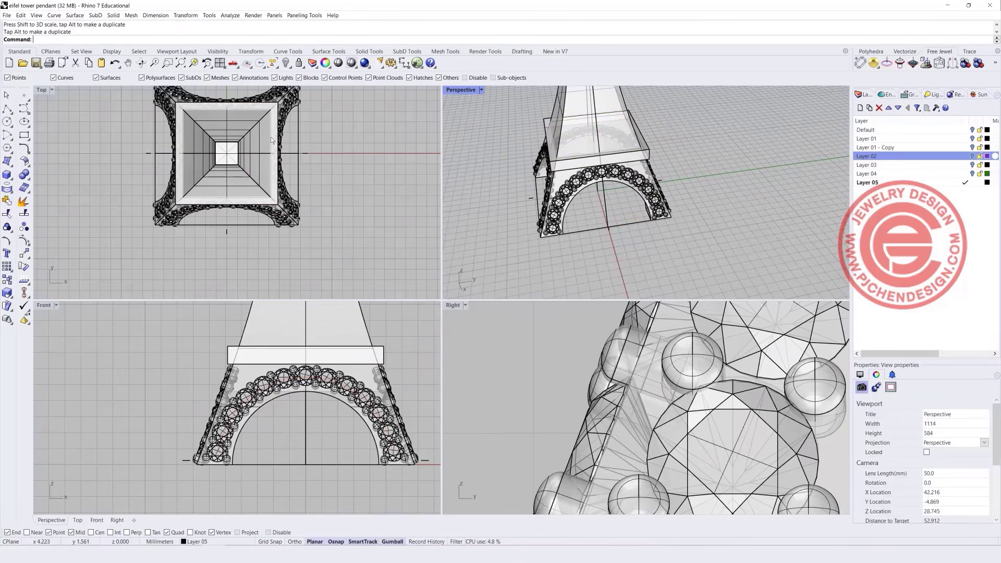
Try narrowing the platform block, then undo the change.
scroll(539, 111, "up", 3)
left_click(536, 115)
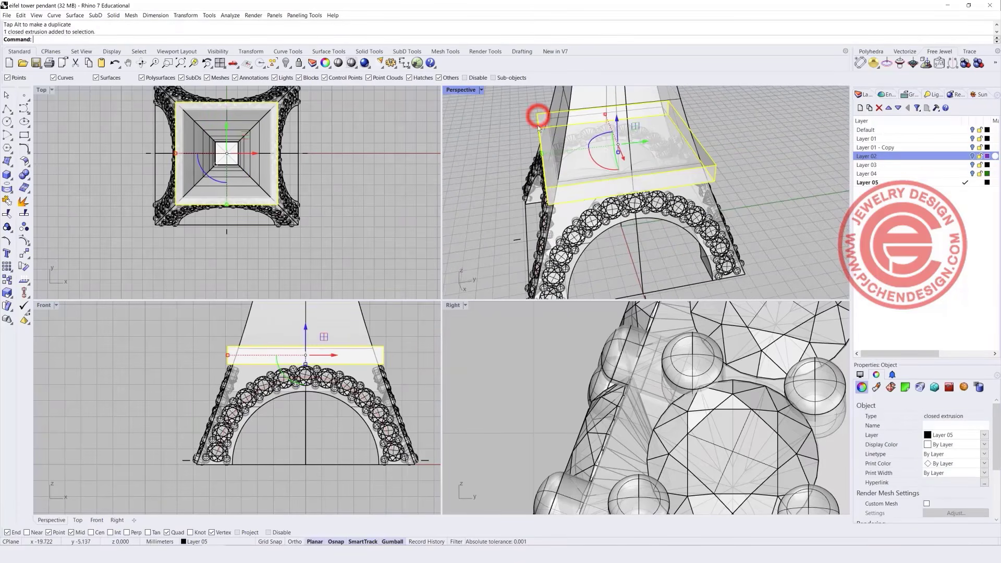
left_click_drag(543, 156, 547, 155)
left_click(407, 332)
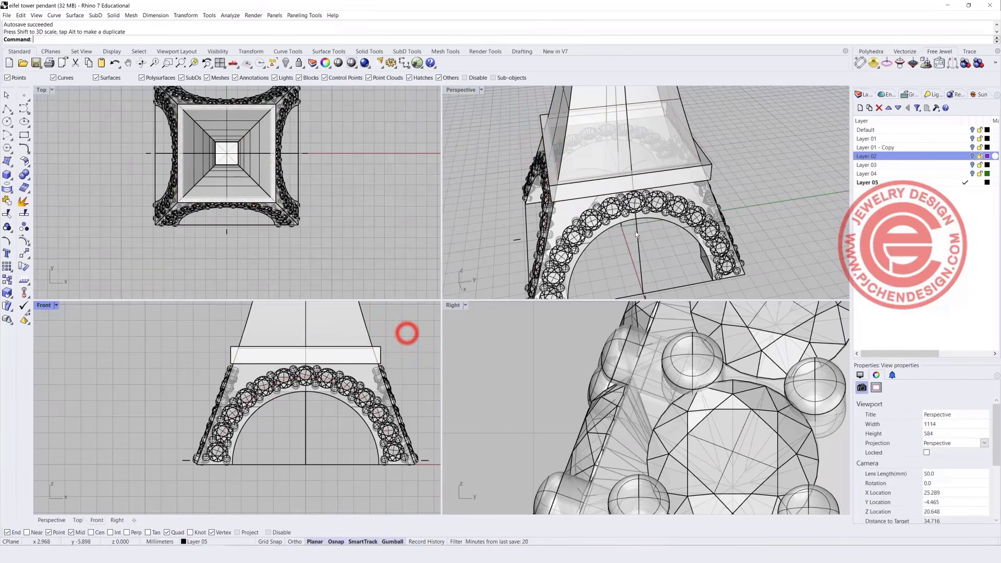
key("ctrl+z")
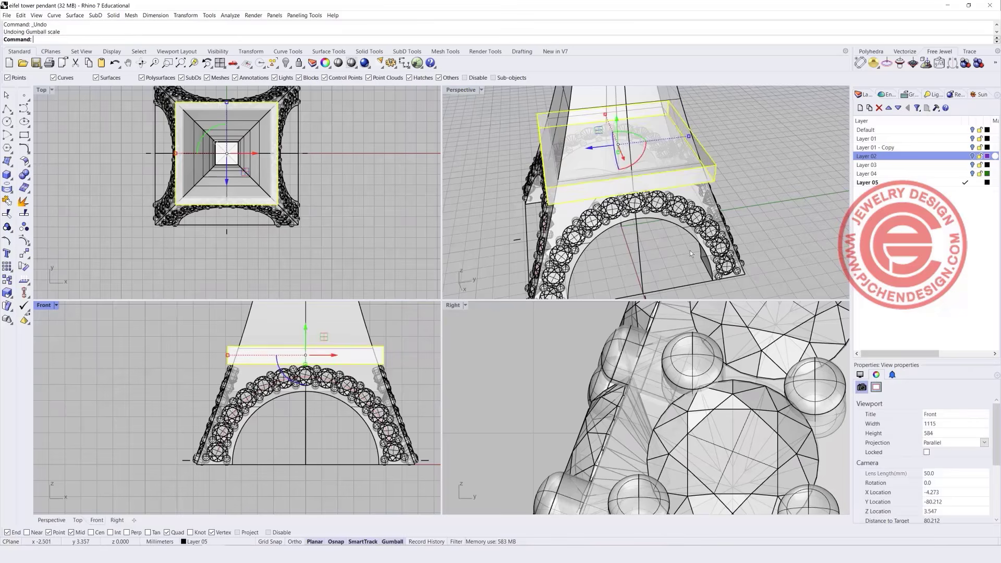
left_click(770, 197)
Zoom out and maximize the Front view to show the entire tower.
scroll(363, 410, "up", 5)
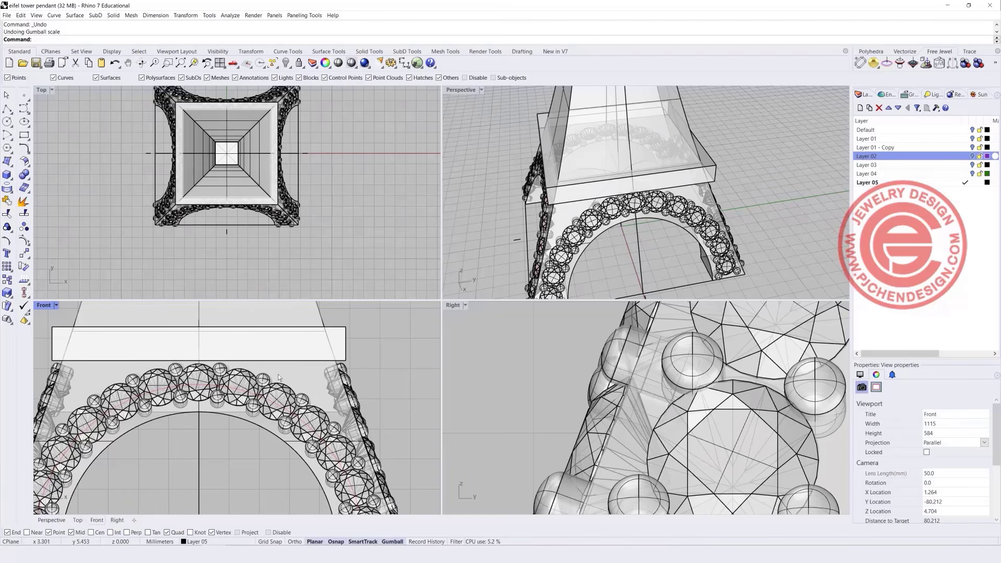
scroll(614, 209, "down", 5)
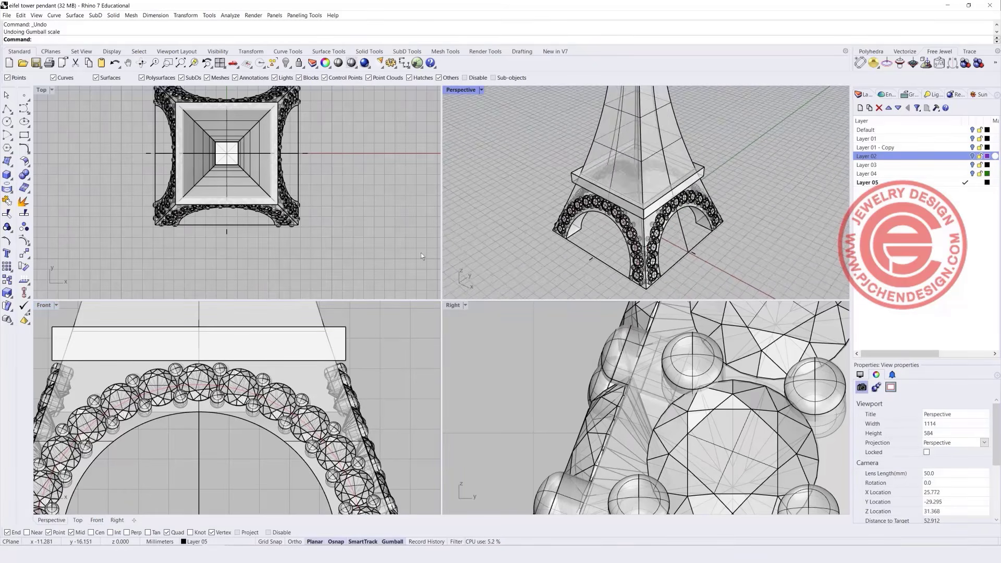
scroll(221, 385, "down", 3)
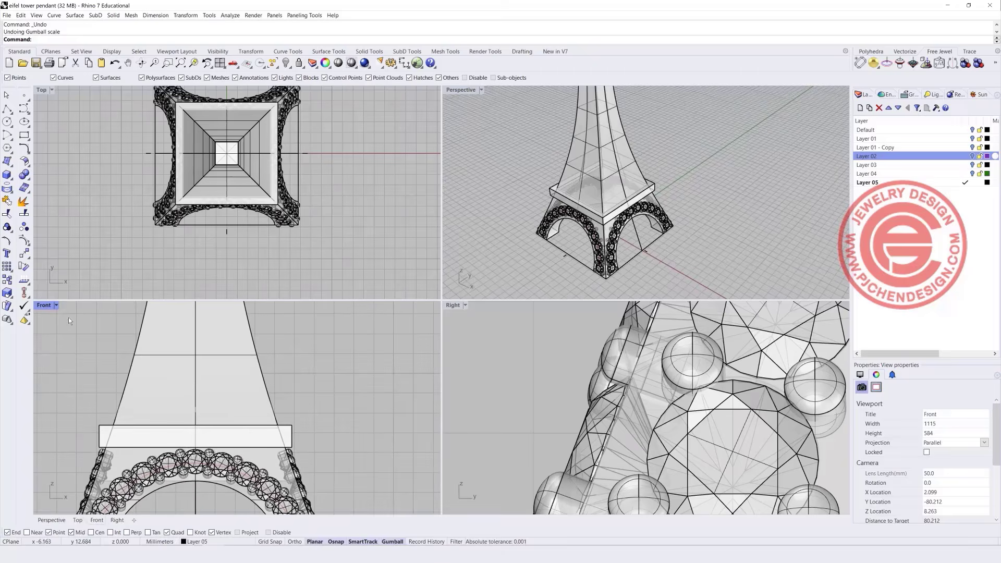
double_click(43, 306)
scroll(45, 302, "down", 4)
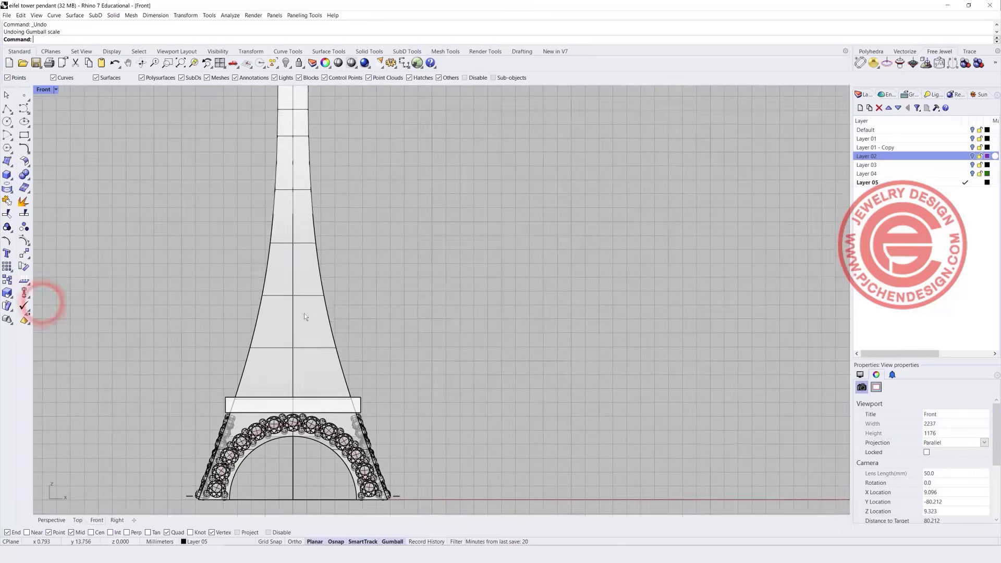
Move the gem up onto the tower's left leg just above the platform.
left_click(323, 288)
left_click(342, 308)
left_click(265, 289)
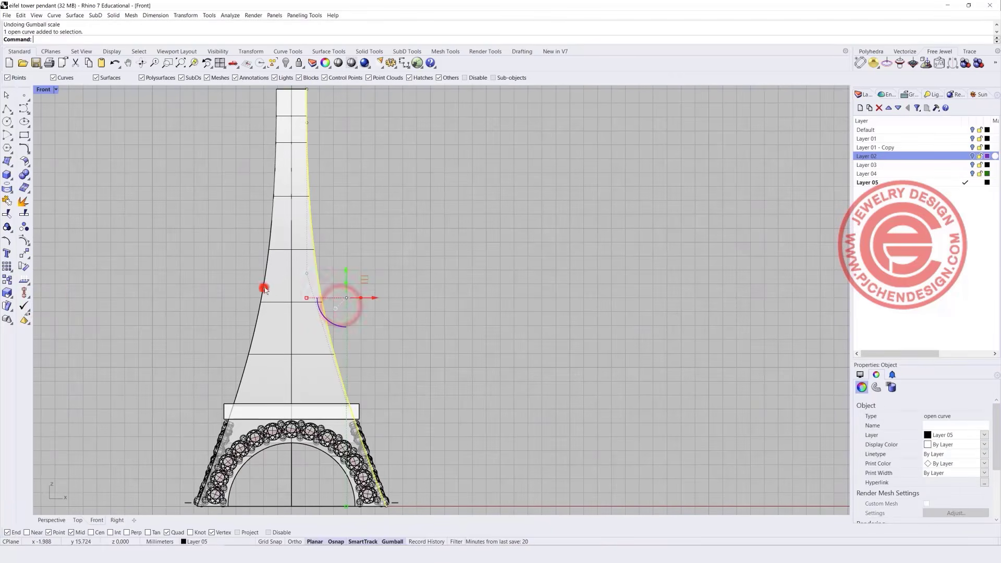
left_click(290, 311)
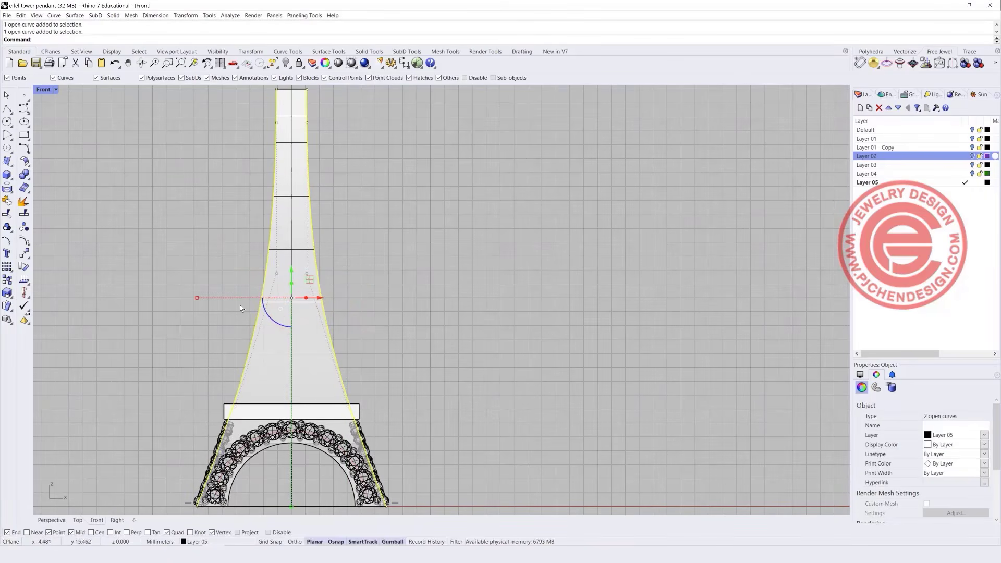
scroll(284, 429, "up", 2)
left_click(139, 318)
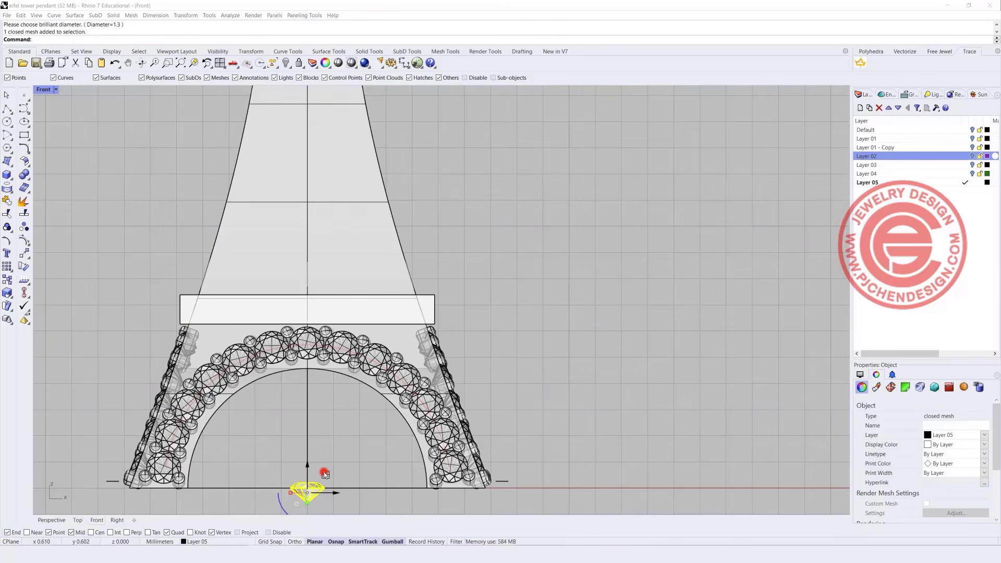
left_click_drag(325, 473, 262, 255)
Bring the gem into view in the Right view, undoing an accidental move of the tower.
double_click(43, 90)
scroll(586, 378, "down", 8)
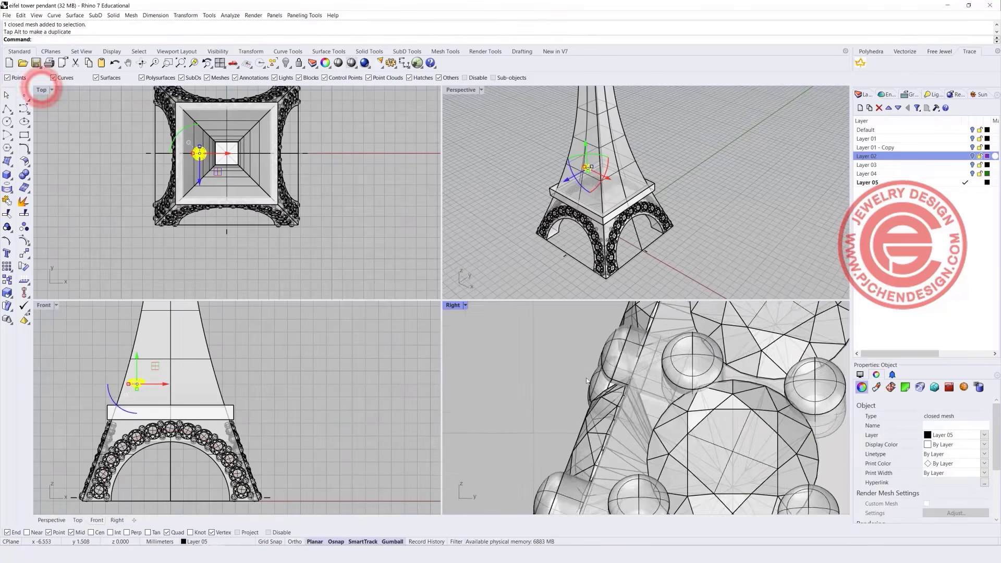
scroll(593, 400, "down", 8)
scroll(613, 352, "up", 7)
right_click_drag(613, 351, 613, 406)
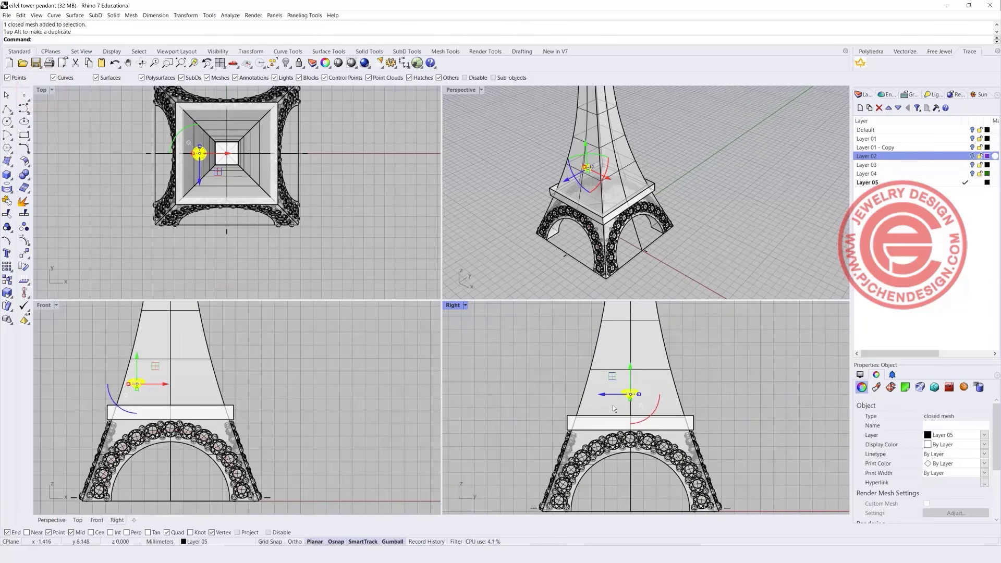
left_click_drag(661, 411, 658, 374)
key("ctrl+z")
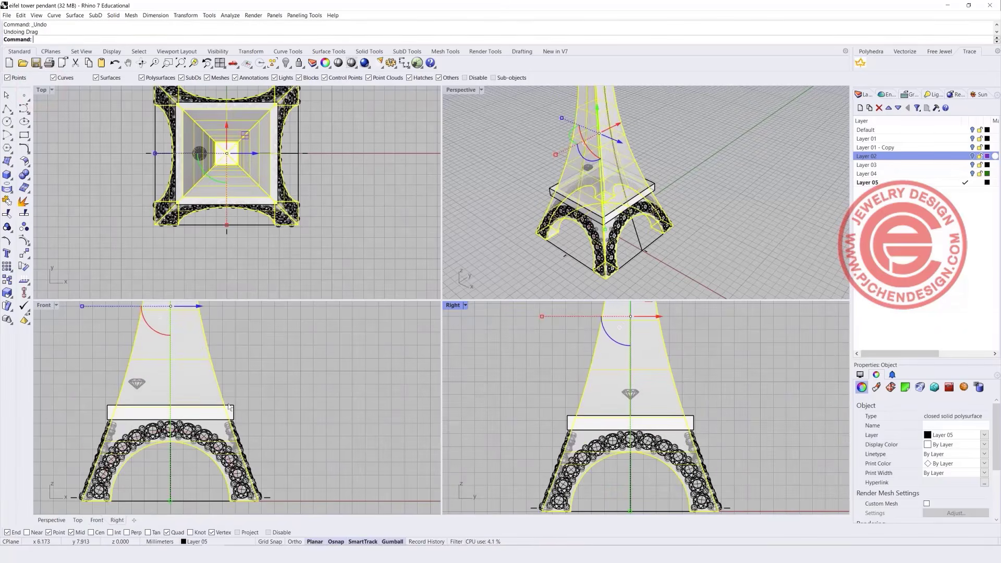
scroll(73, 392, "up", 6)
Tilt the gem to match the tower's slope and slide it down against the face.
left_click(198, 374)
left_click_drag(197, 406, 222, 406)
key("ctrl+z")
right_click_drag(651, 415, 649, 419)
left_click_drag(649, 420, 663, 390)
left_click_drag(605, 409, 586, 385)
scroll(572, 396, "up", 3)
left_click(527, 357)
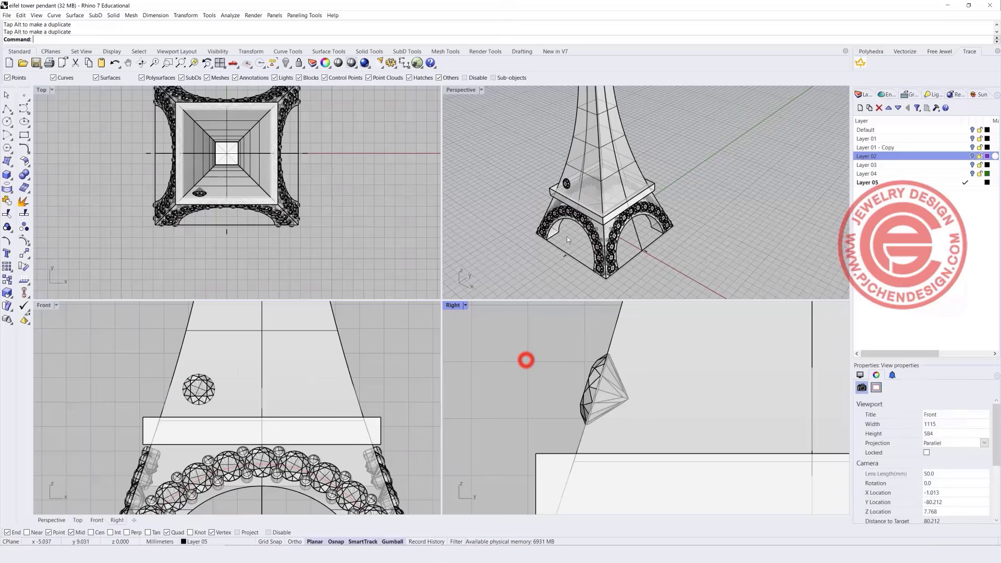
Shift the gem in the Front view toward the tower's left edge.
scroll(206, 379, "up", 4)
left_click(207, 377)
scroll(208, 375, "down", 4)
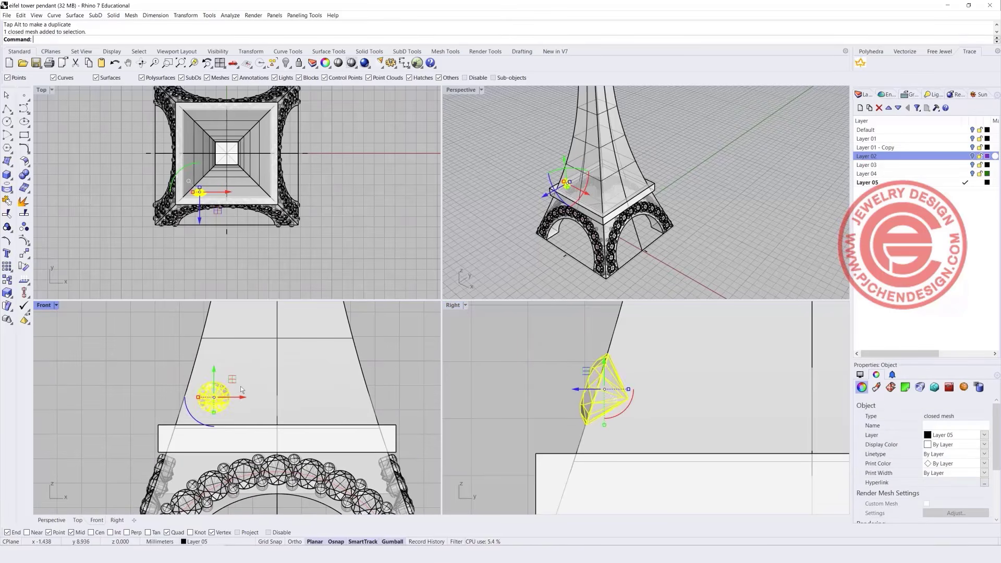
left_click_drag(212, 392, 224, 392)
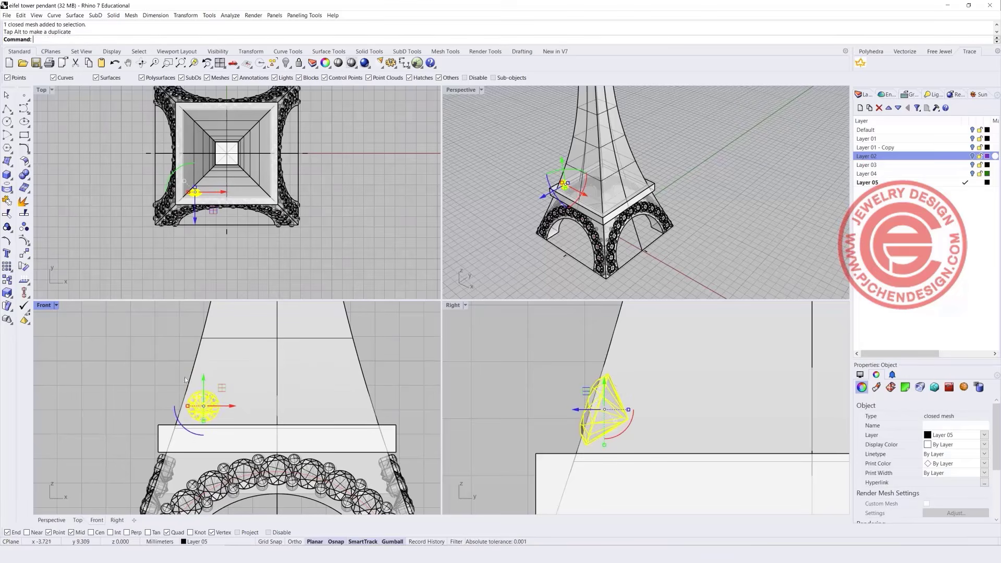
Maximize the Front view with the whole tower visible and pick its left edge.
scroll(137, 336, "down", 2)
double_click(44, 306)
scroll(386, 240, "down", 3)
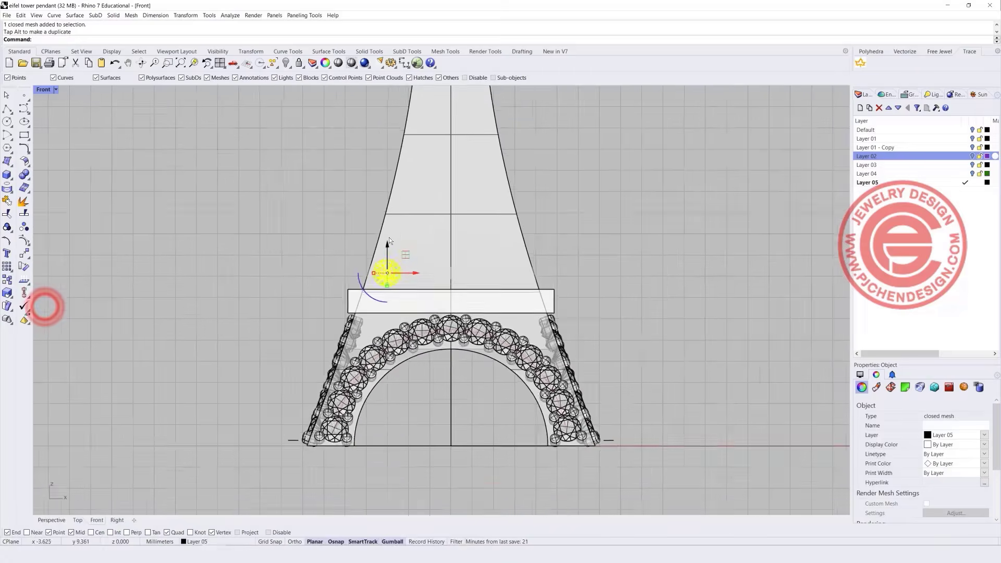
right_click_drag(389, 237, 320, 302)
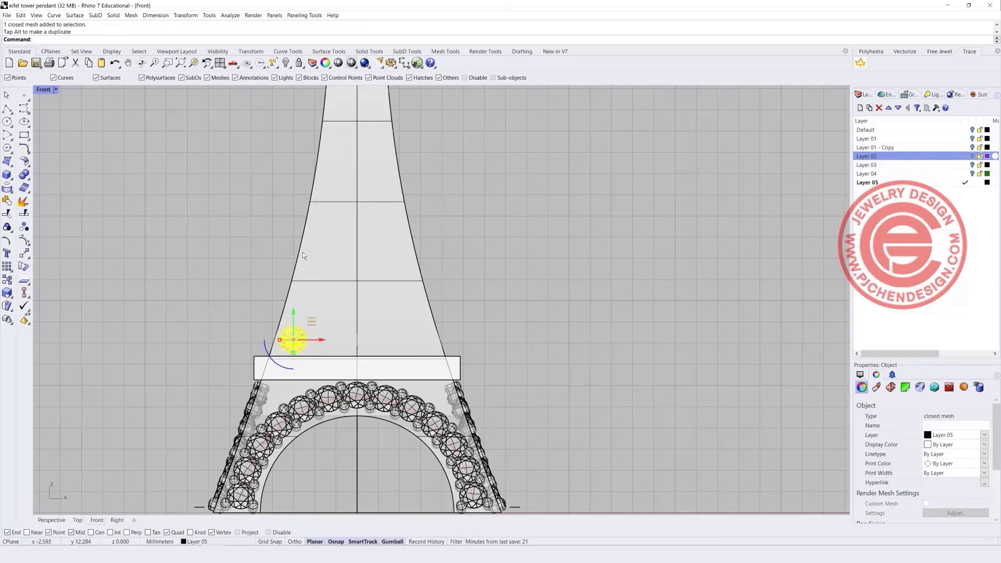
left_click(298, 252)
Offset the tower's left edge curve 0.8 inward.
left_click(321, 277)
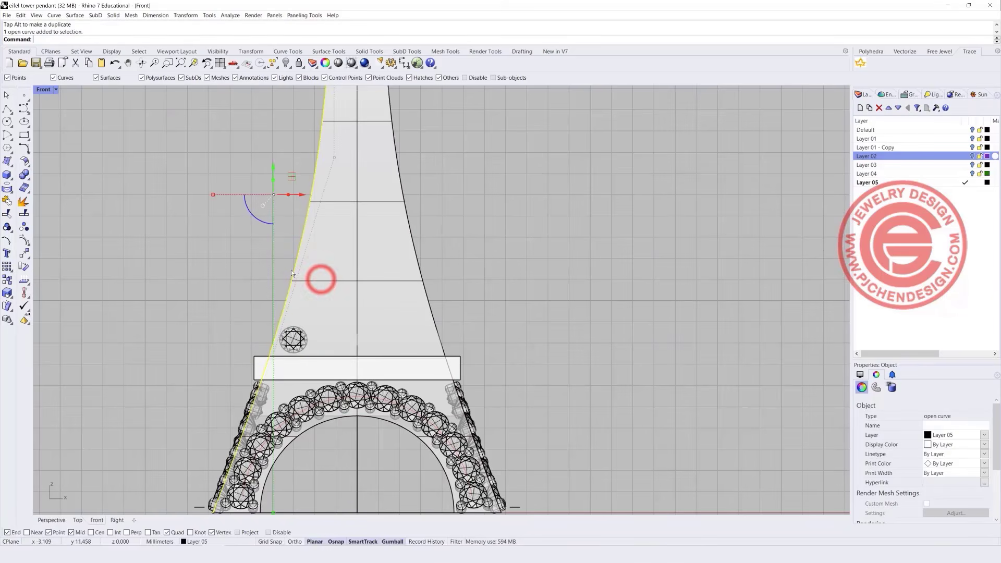
left_click(29, 150)
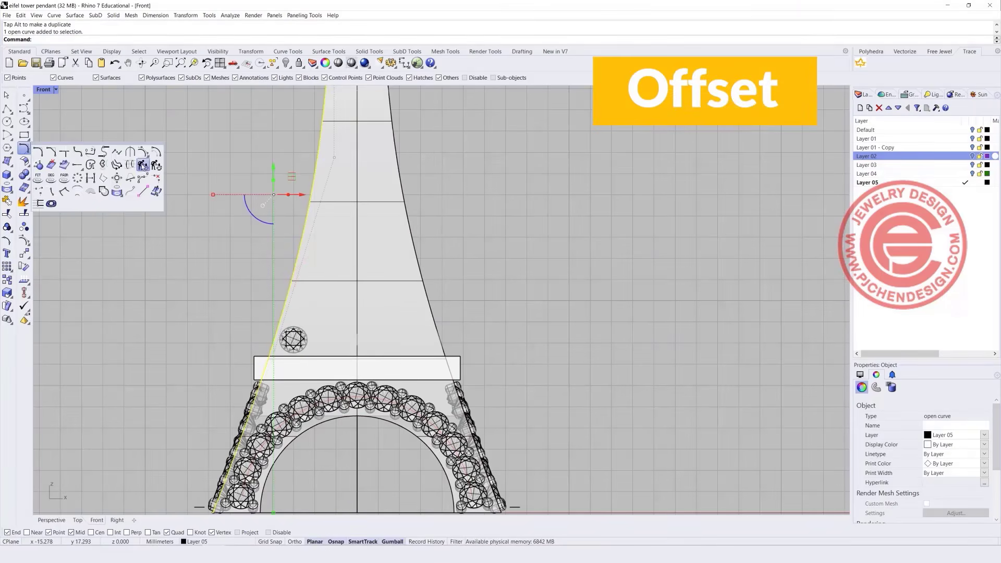
left_click(156, 152)
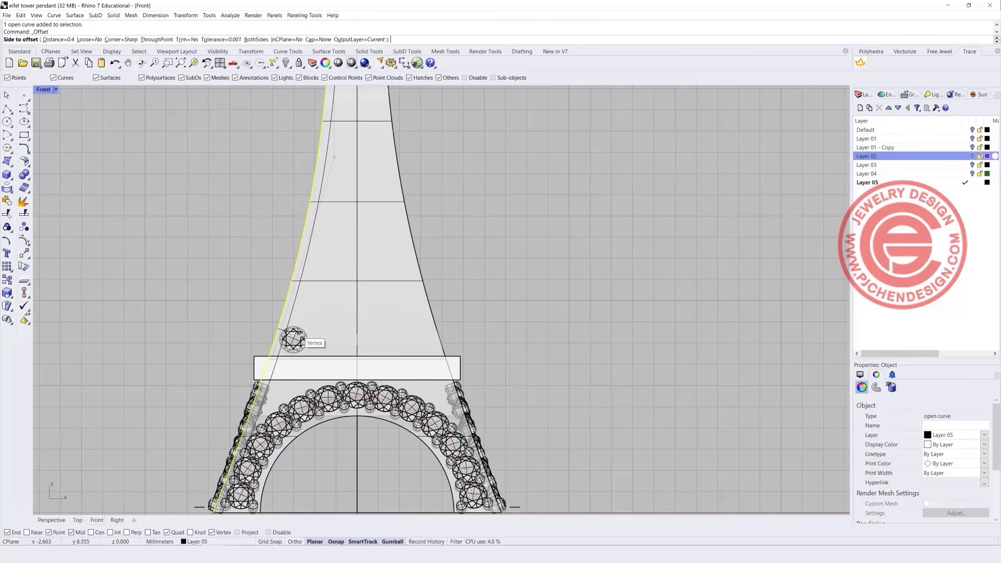
left_click(57, 41)
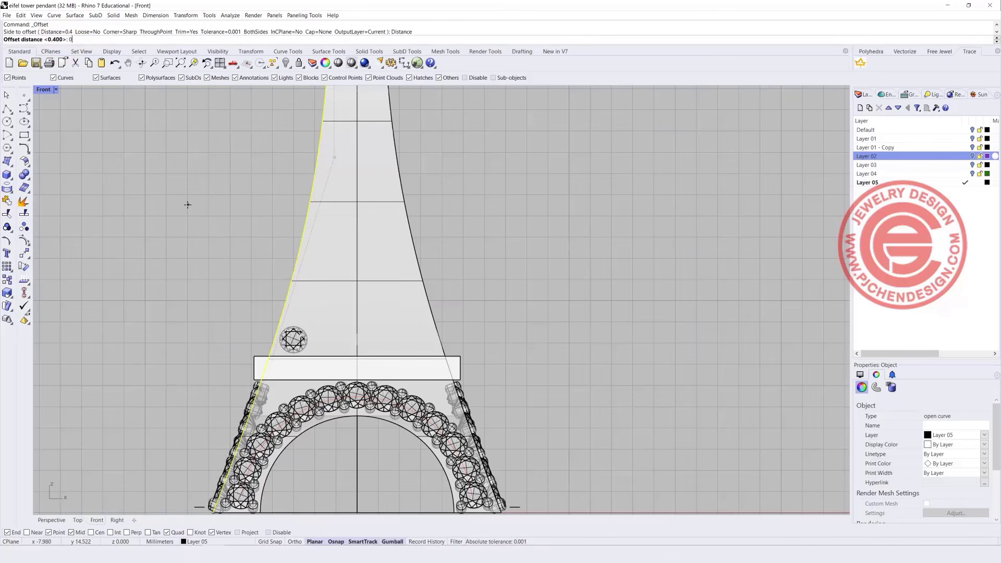
key("Return")
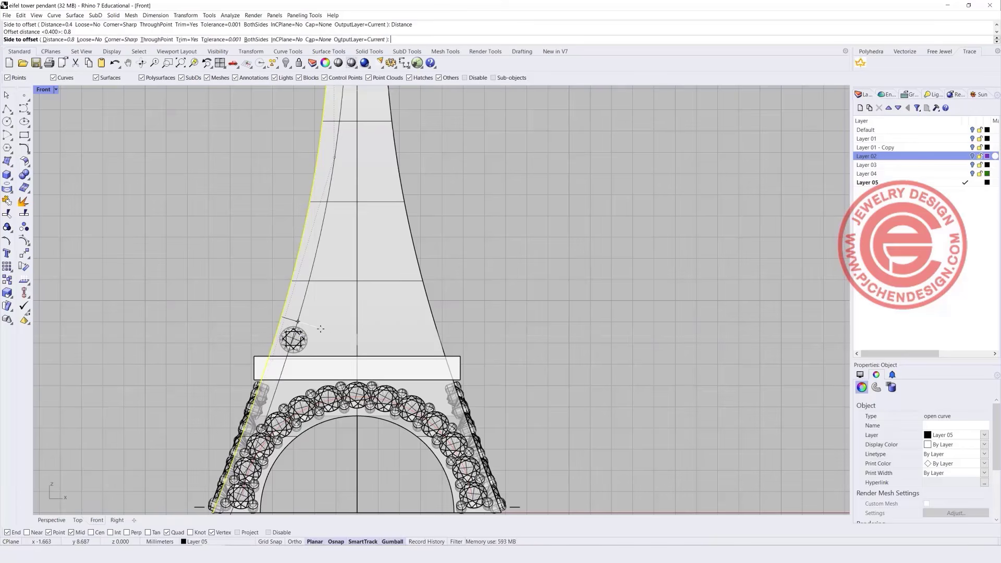
scroll(321, 328, "up", 5)
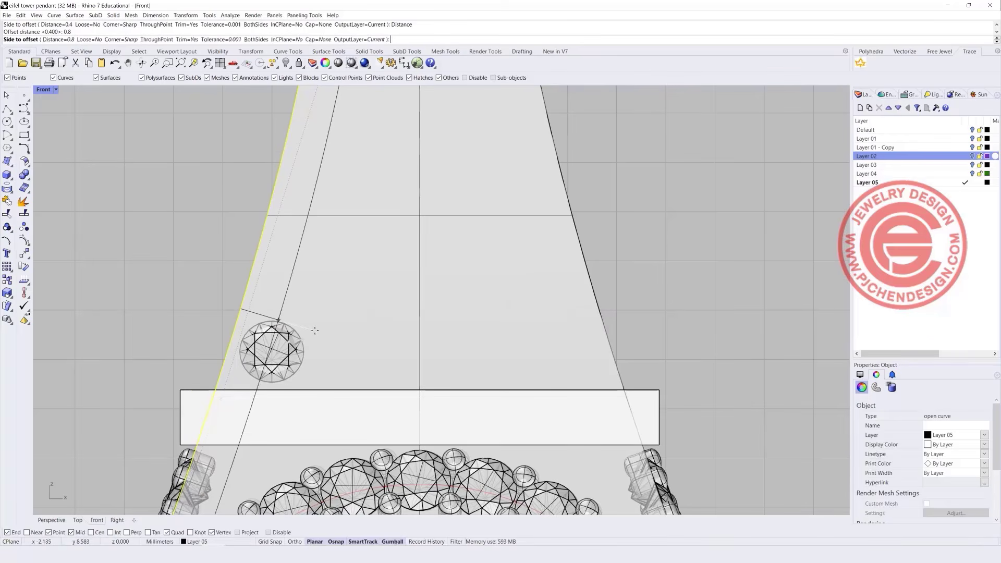
left_click(348, 315)
left_click(287, 281)
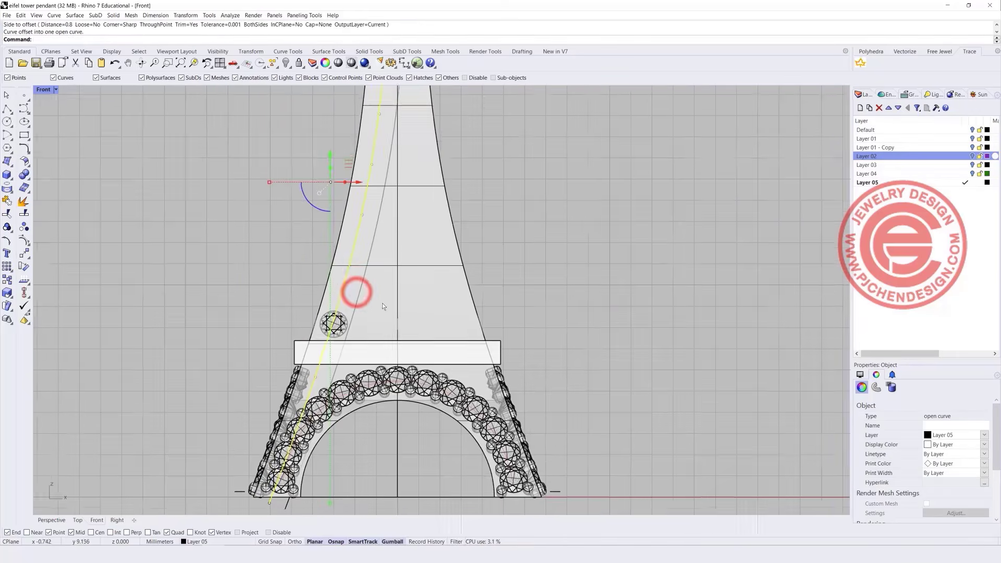
scroll(359, 323, "down", 5)
Mirror the inner offset curve across the centre line to the right leg.
left_click(337, 317)
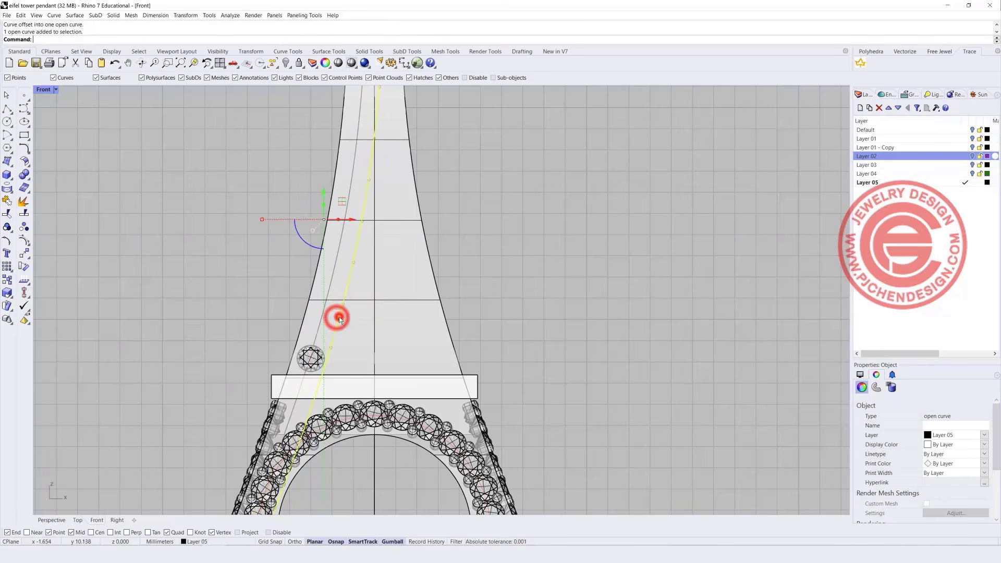
left_click(374, 340)
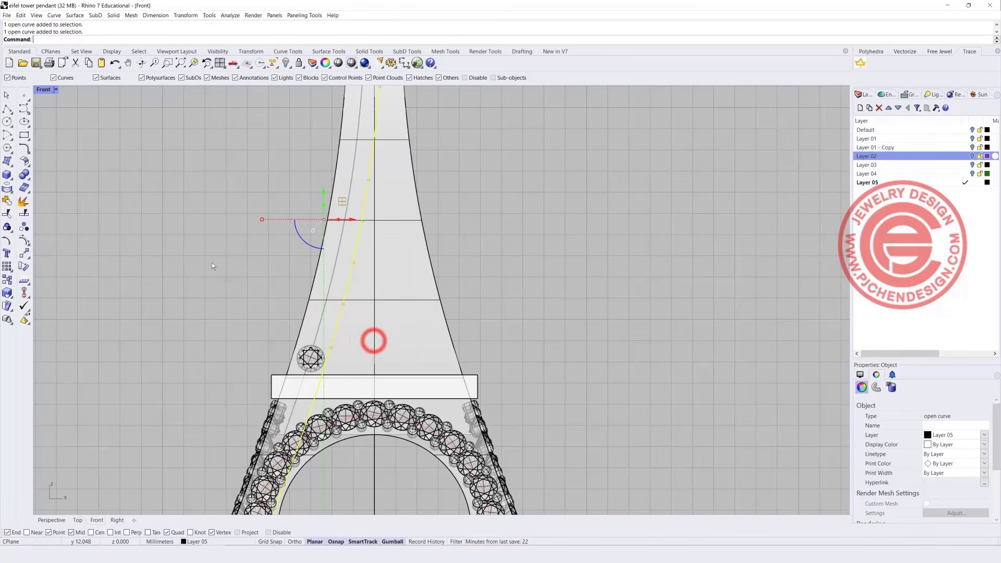
left_click(29, 254)
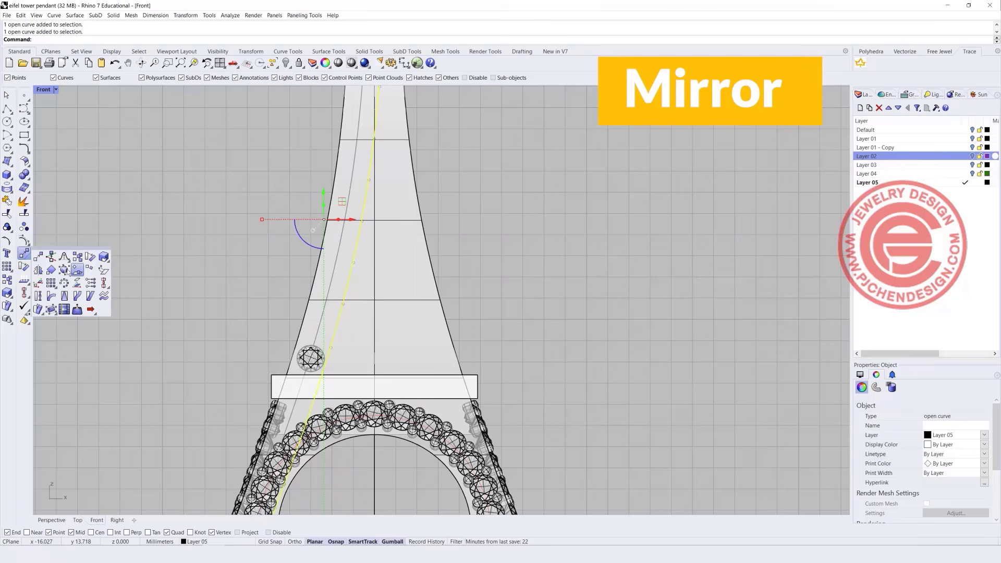
left_click(41, 271)
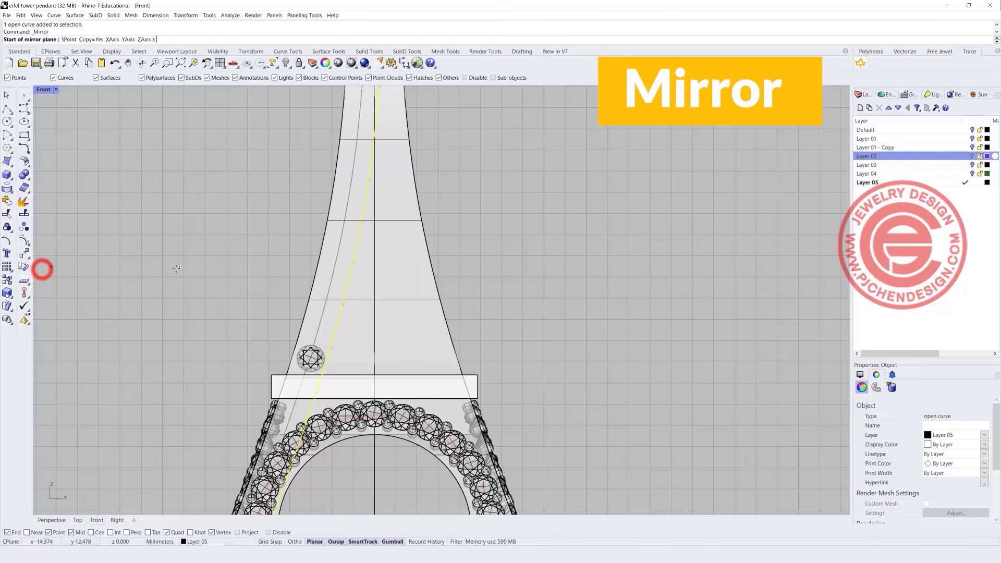
left_click(372, 305)
left_click(399, 271)
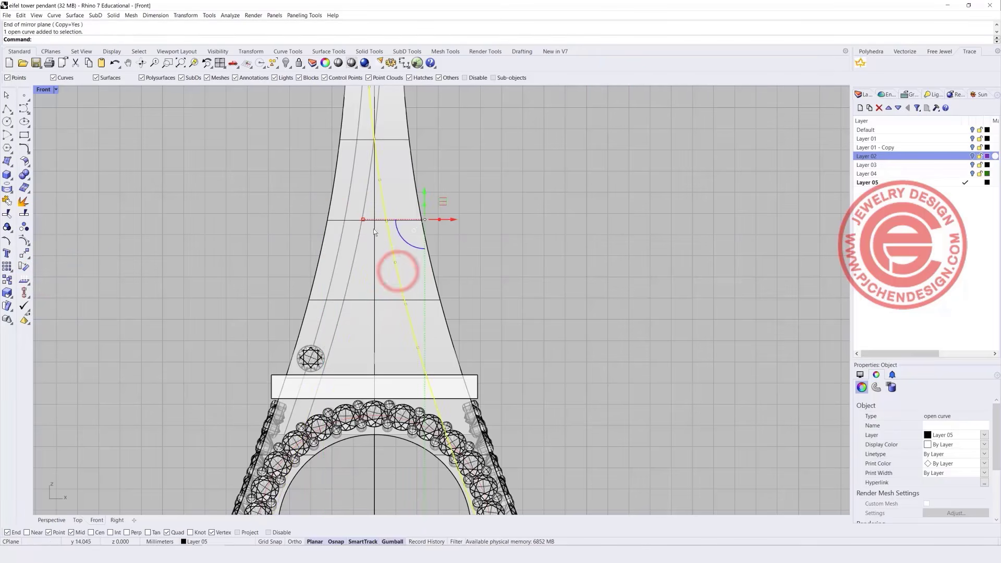
Trim both inner guide curves above the point where they cross near the top.
left_click(355, 252, "shift")
scroll(378, 121, "up", 4)
right_click_drag(245, 150, 218, 254)
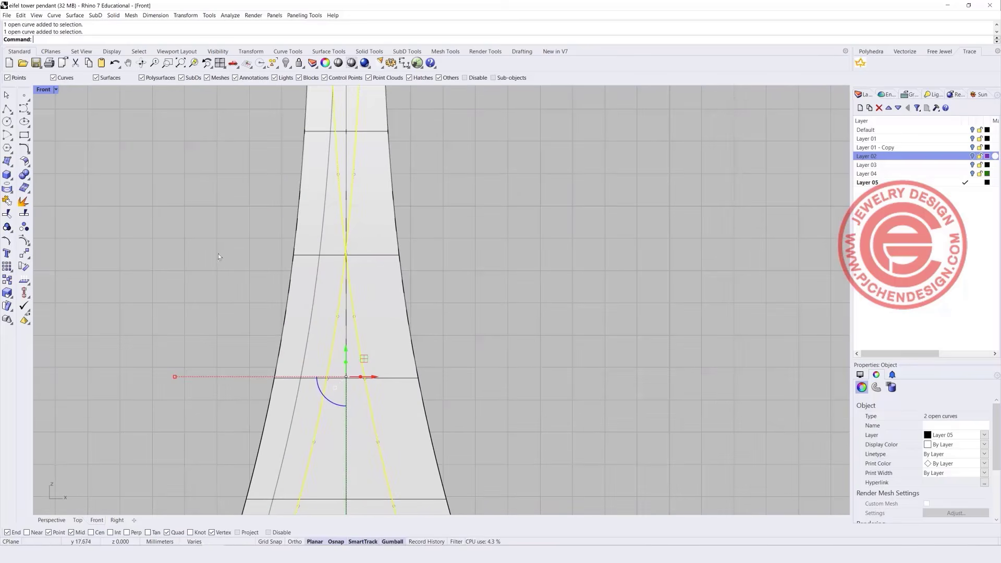
left_click(7, 214)
scroll(307, 236, "up", 3)
left_click(376, 229)
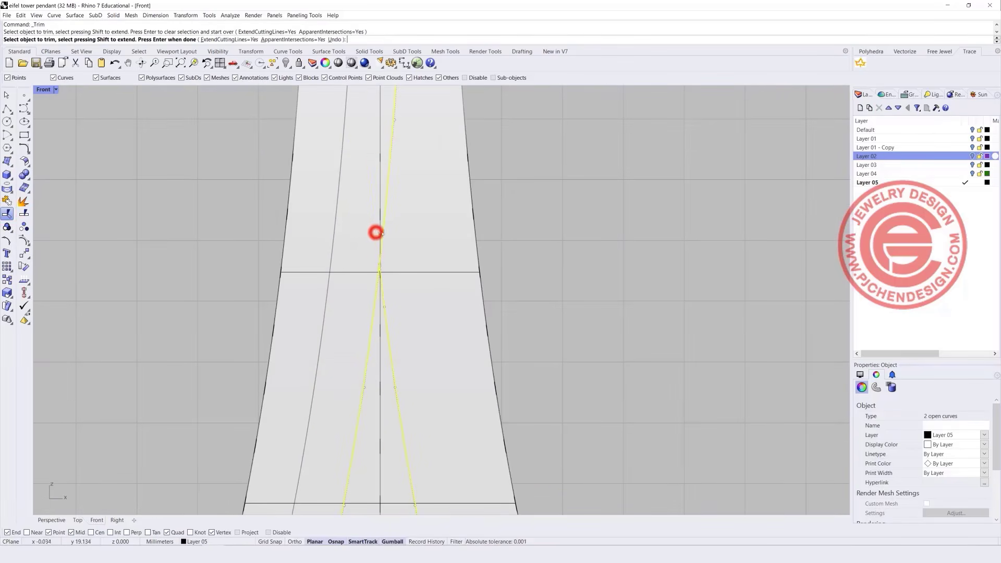
left_click(384, 231)
scroll(351, 487, "down", 5)
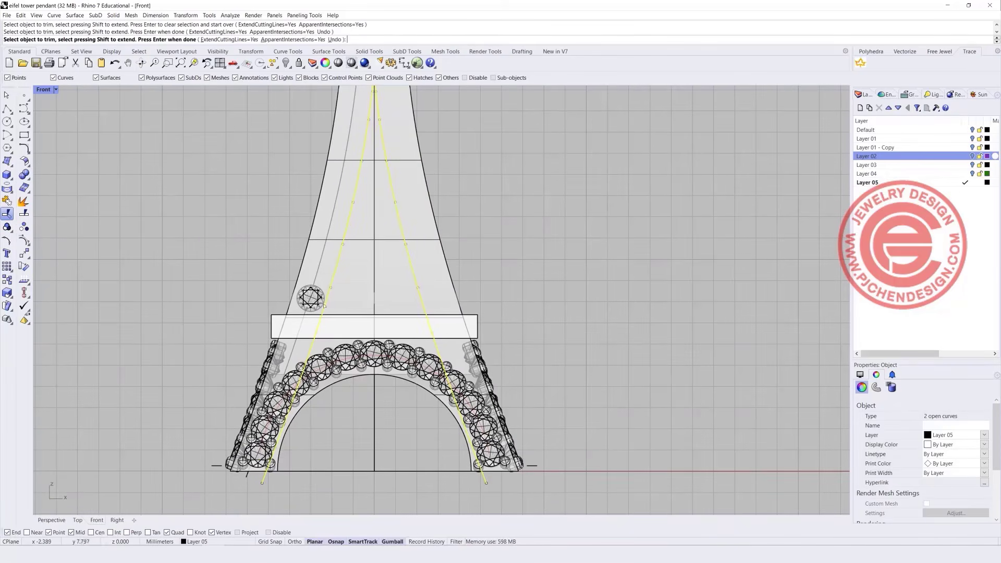
Draw a horizontal line across the tower and lower it through the gem.
left_click(8, 108)
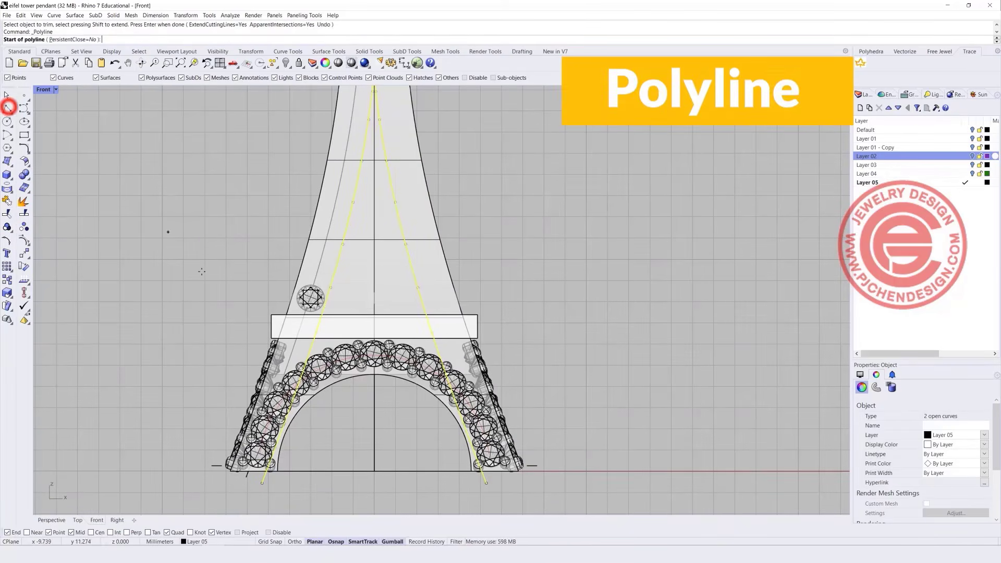
left_click(182, 286)
left_click(539, 288)
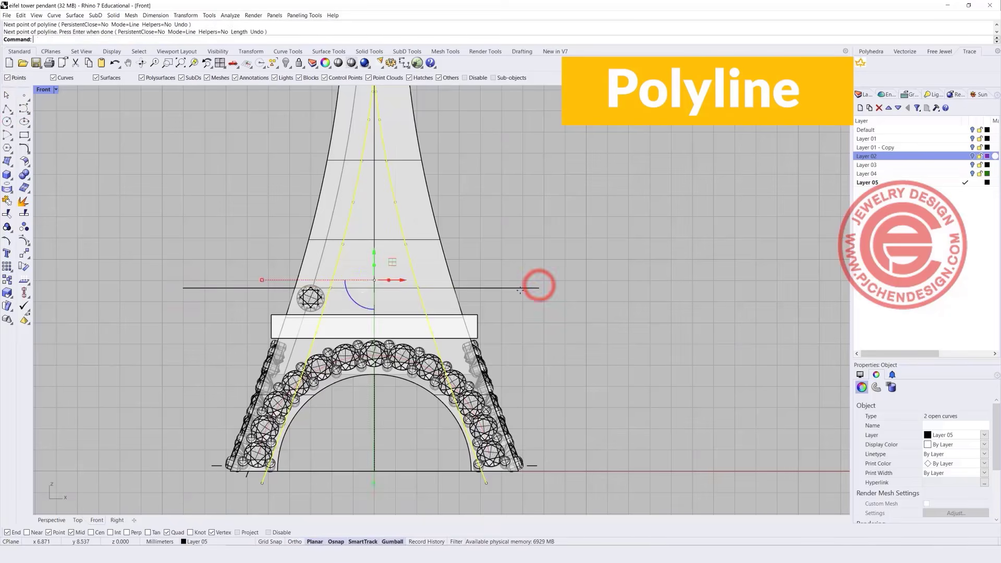
right_click(520, 290)
scroll(355, 276, "up", 3)
left_click_drag(365, 275, 364, 295)
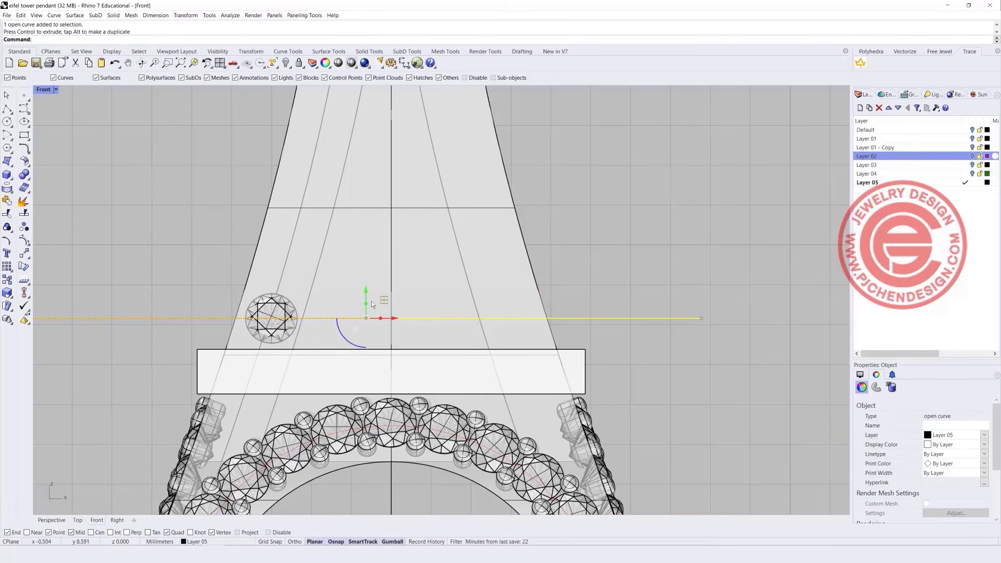
Trim away the slanted guide curve below the horizontal line.
left_click(7, 212)
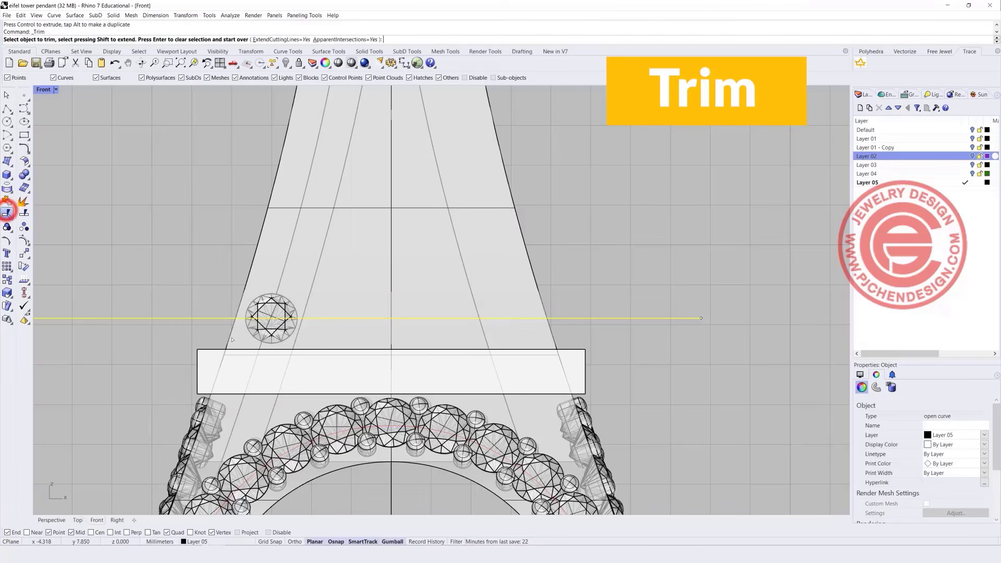
left_click(261, 345)
scroll(330, 310, "down", 2)
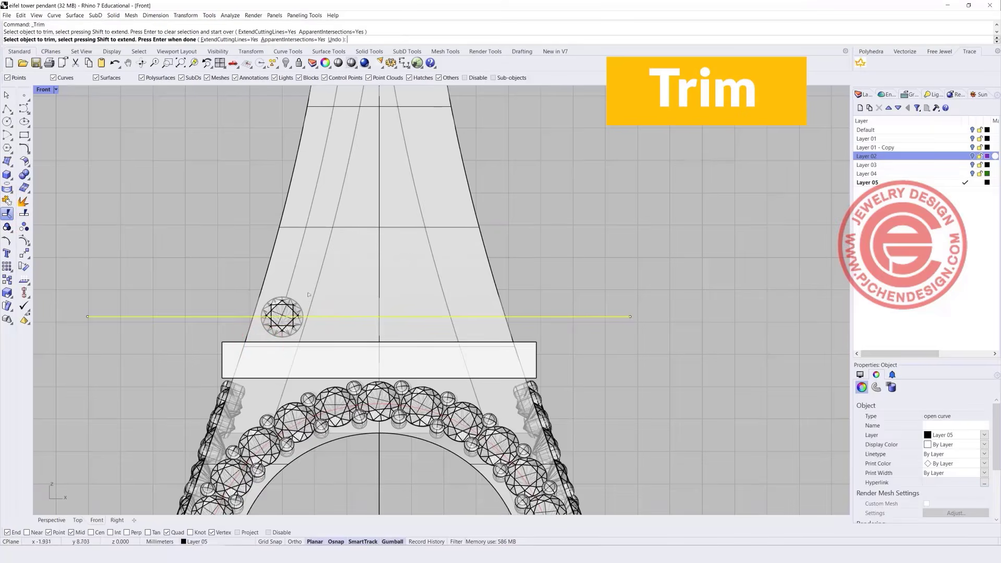
key("Return")
Set the trimmed slanted curve's display colour to green and reselect it.
left_click(295, 263)
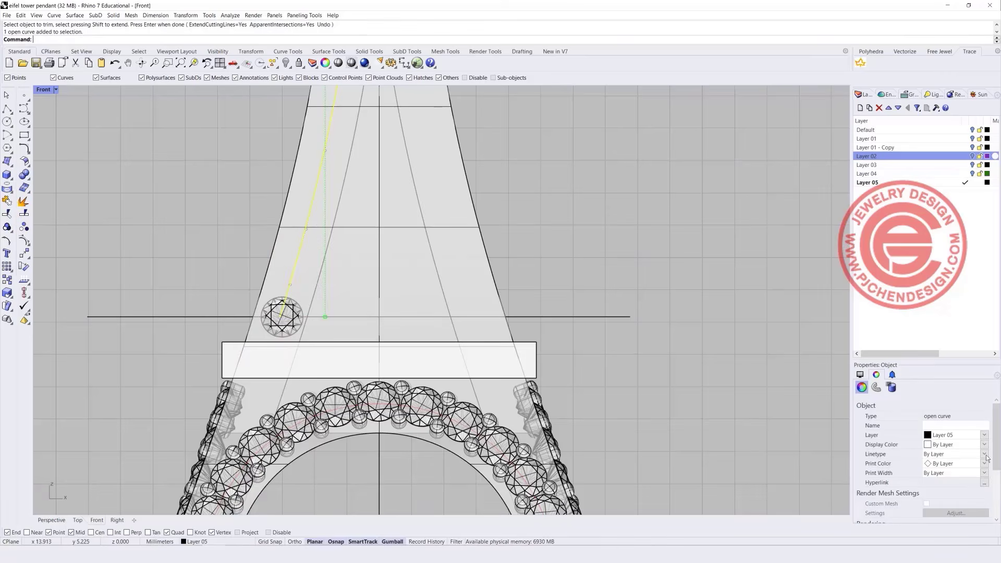
left_click(985, 448)
left_click(939, 500)
scroll(314, 289, "down", 3)
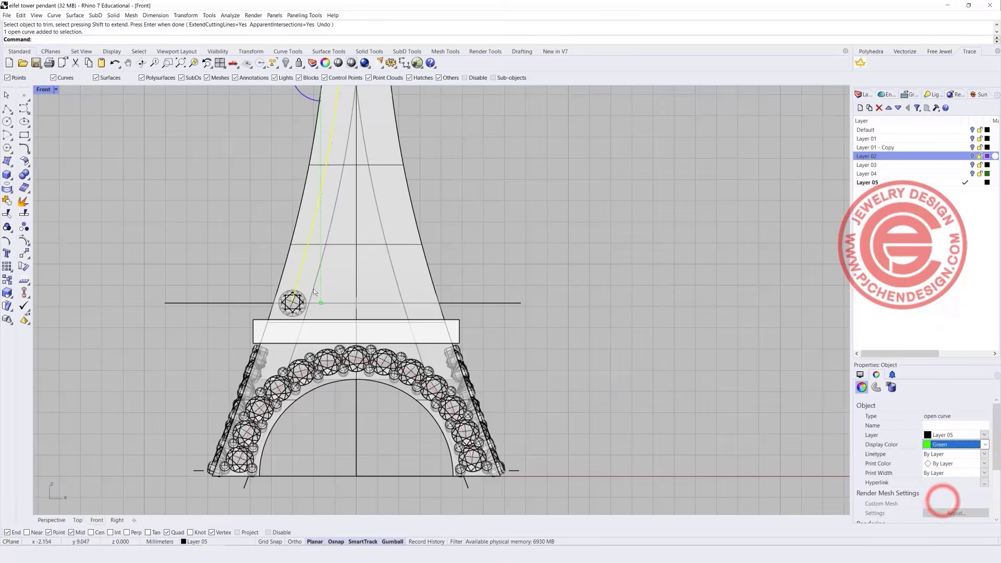
left_click(471, 273)
scroll(405, 268, "down", 2)
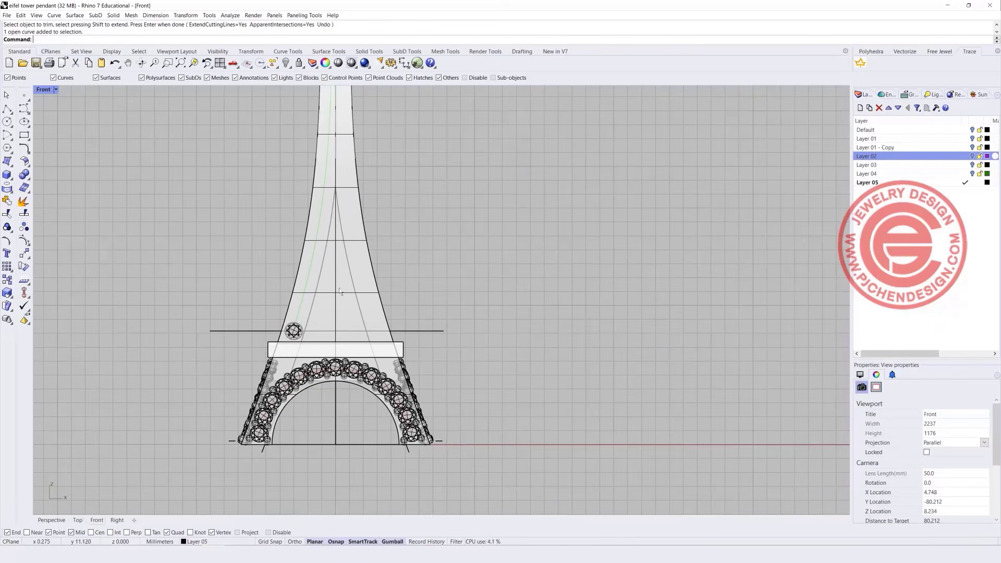
left_click(309, 270)
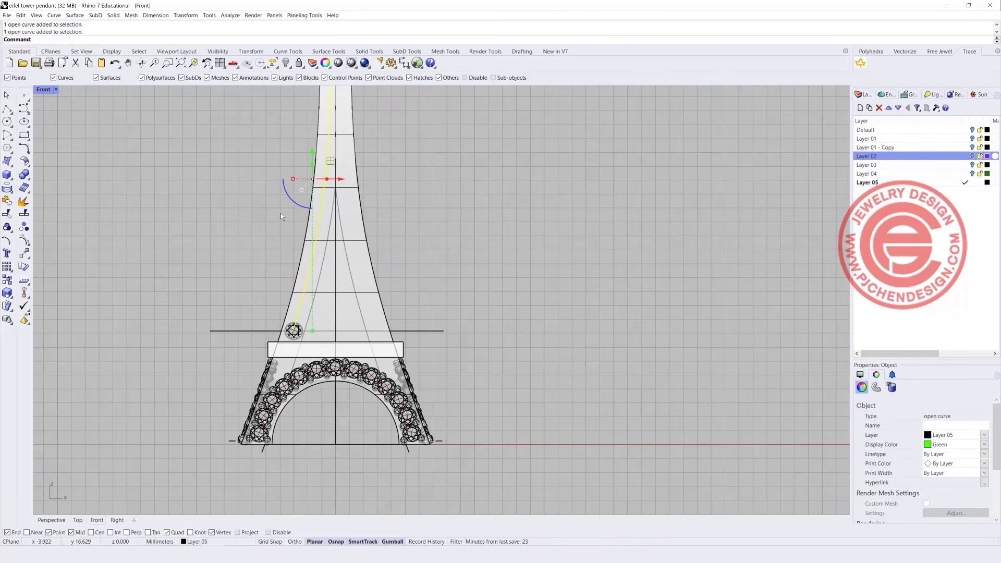
left_click(6, 187)
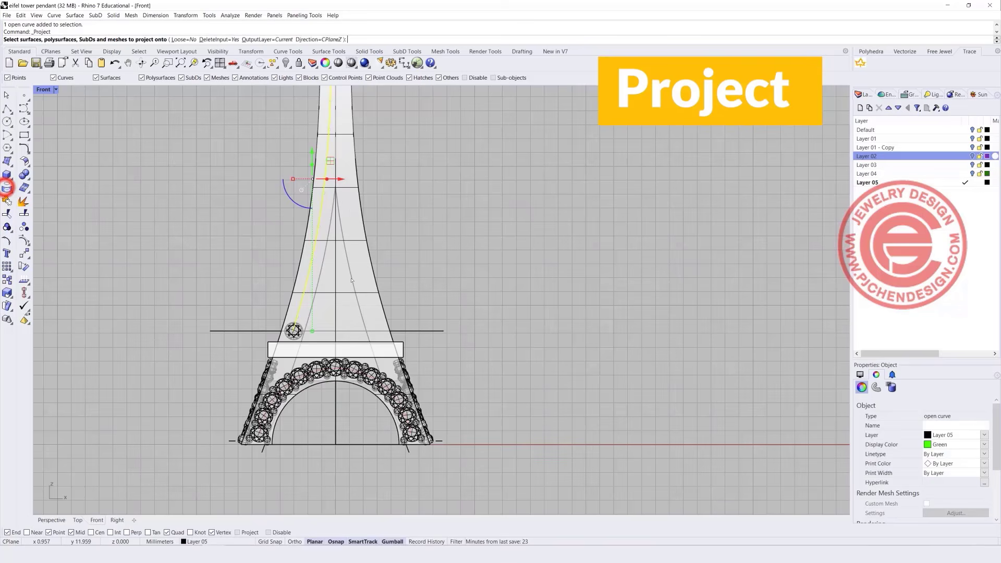
Project the green curve onto the tower face and restore the four-view layout.
left_click(319, 250)
key("Return")
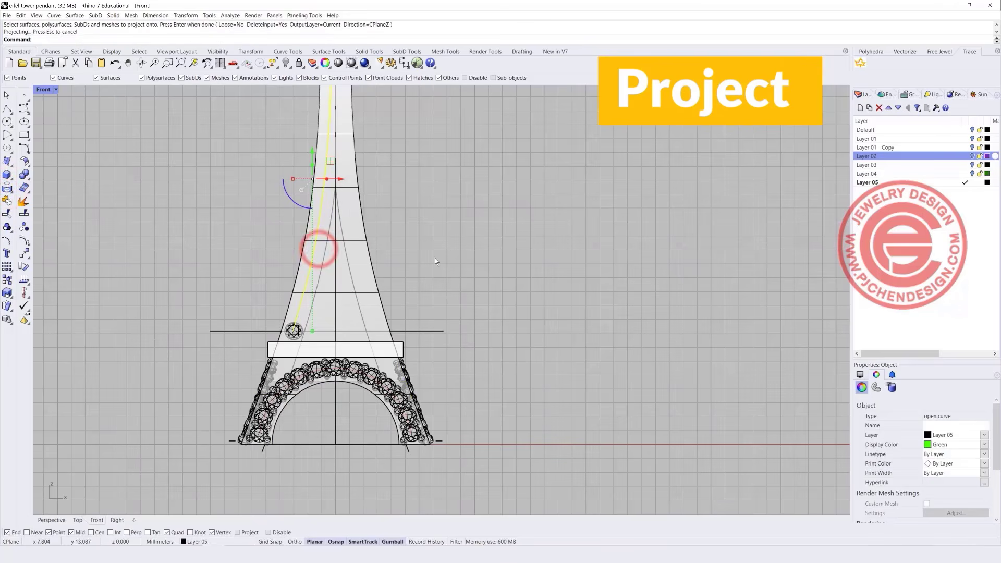
double_click(50, 93)
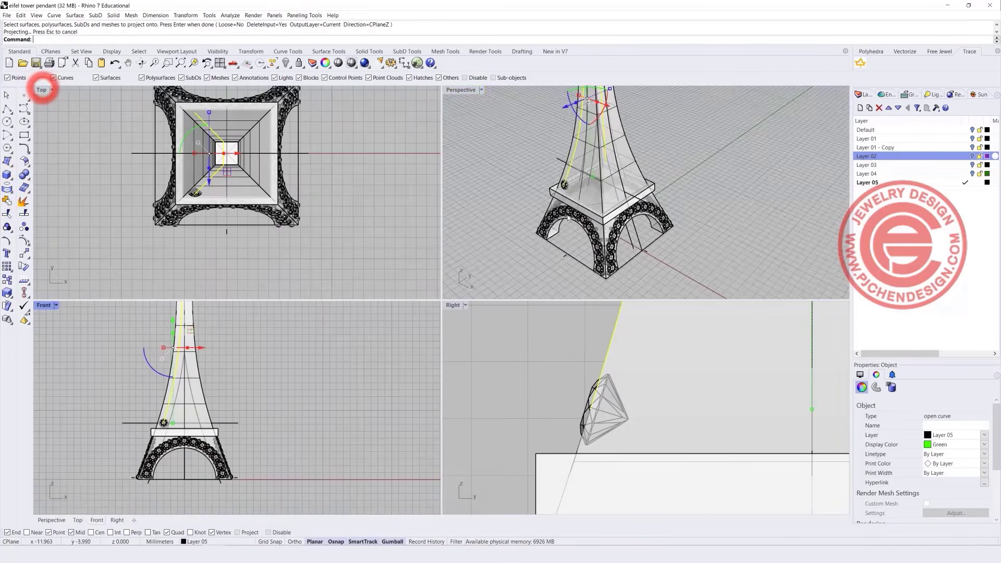
scroll(615, 183, "up", 5)
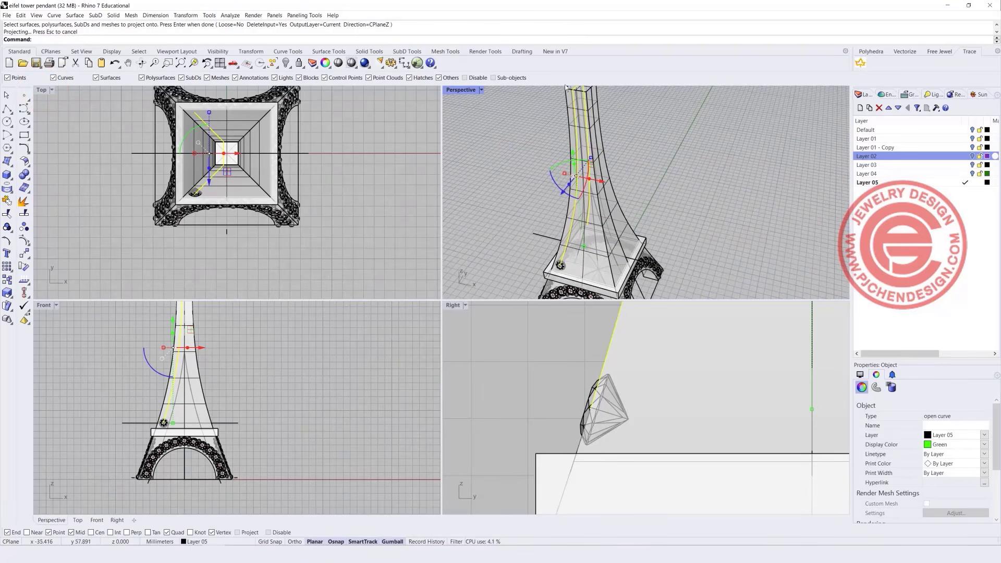
Explode the projected curve and delete all but its front-face segment.
left_click(24, 205)
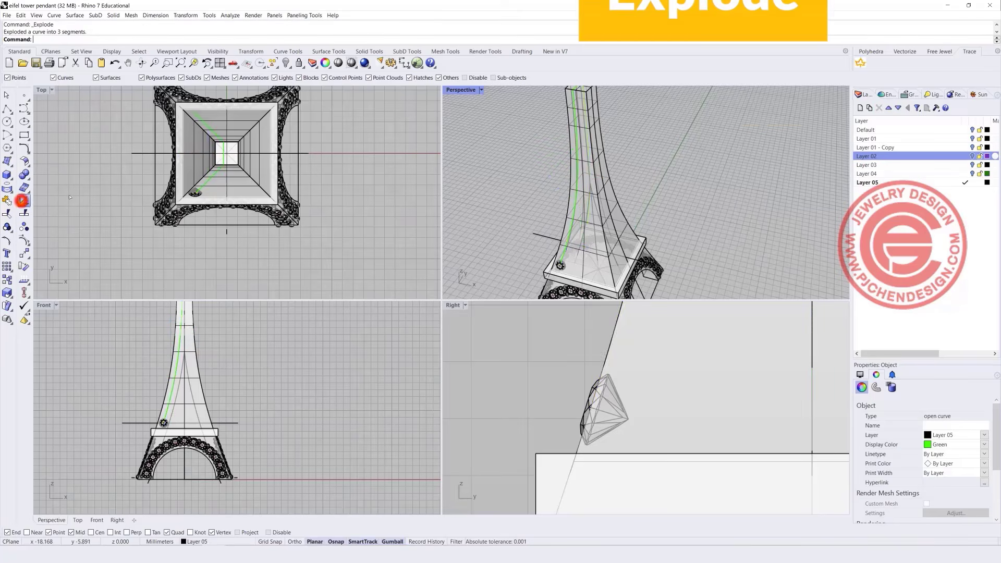
right_click_drag(635, 141, 632, 180, "shift")
scroll(574, 158, "up", 3)
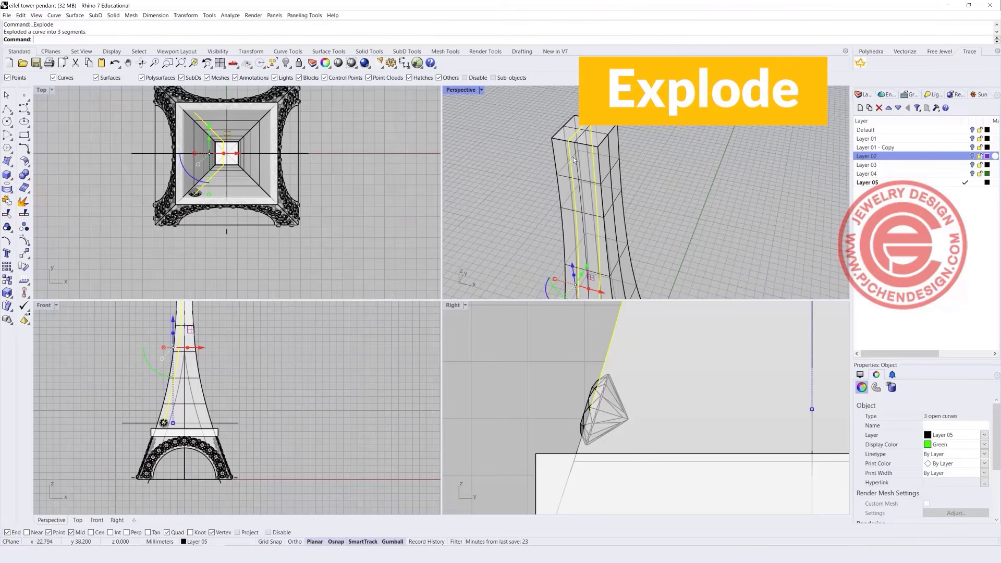
left_click(572, 168, "ctrl")
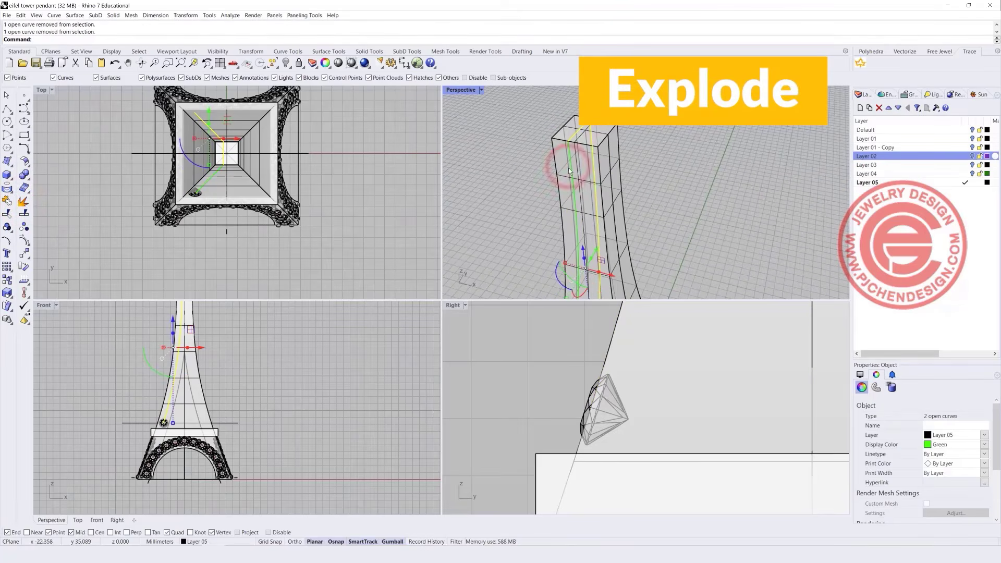
key("Delete")
scroll(569, 170, "down", 3)
right_click_drag(568, 170, 557, 230)
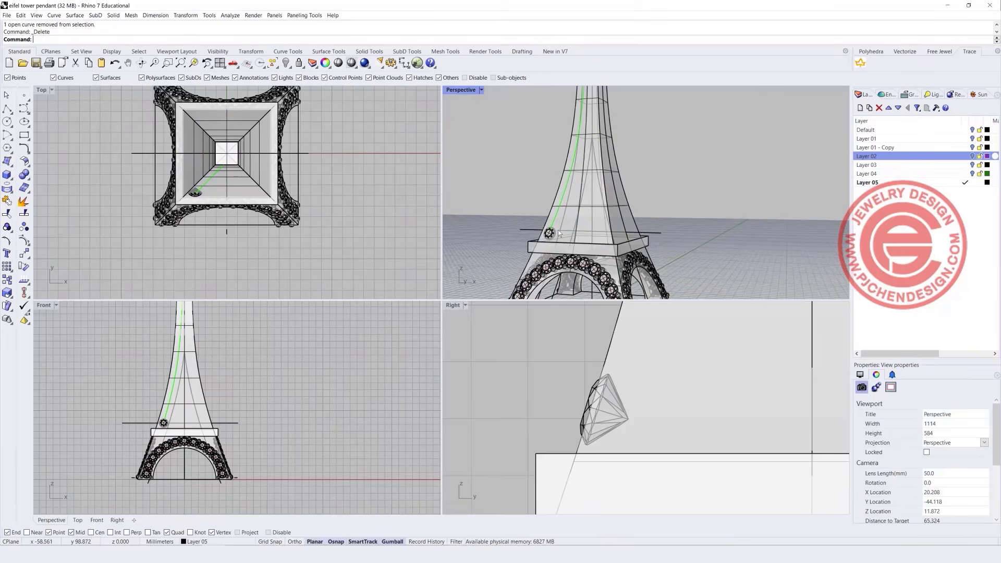
scroll(598, 390, "up", 2)
Tilt the gem with the gumball so it rests against the tower face.
left_click(592, 398)
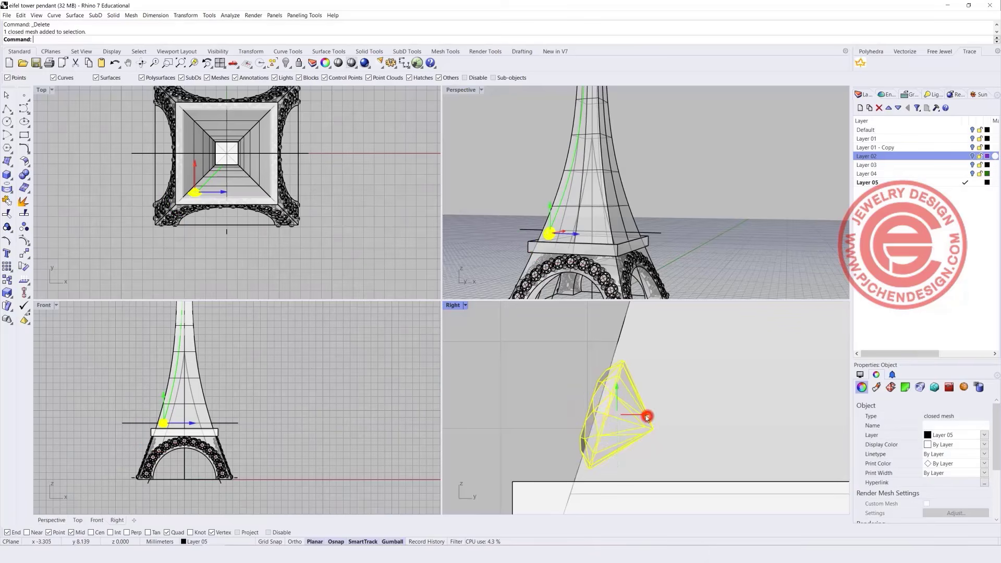
left_click_drag(647, 417, 544, 421)
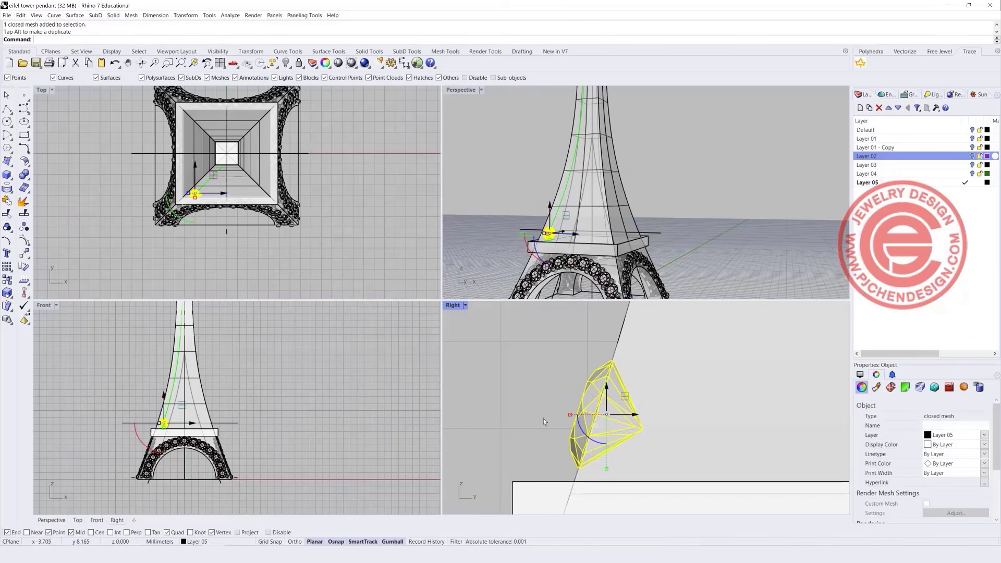
scroll(170, 430, "up", 5)
left_click(399, 383)
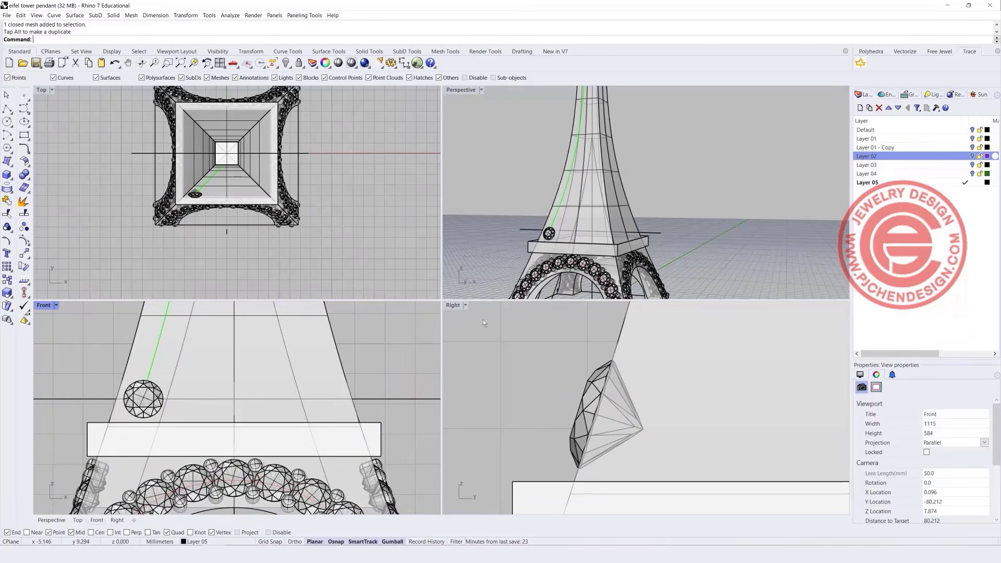
scroll(245, 412, "down", 5)
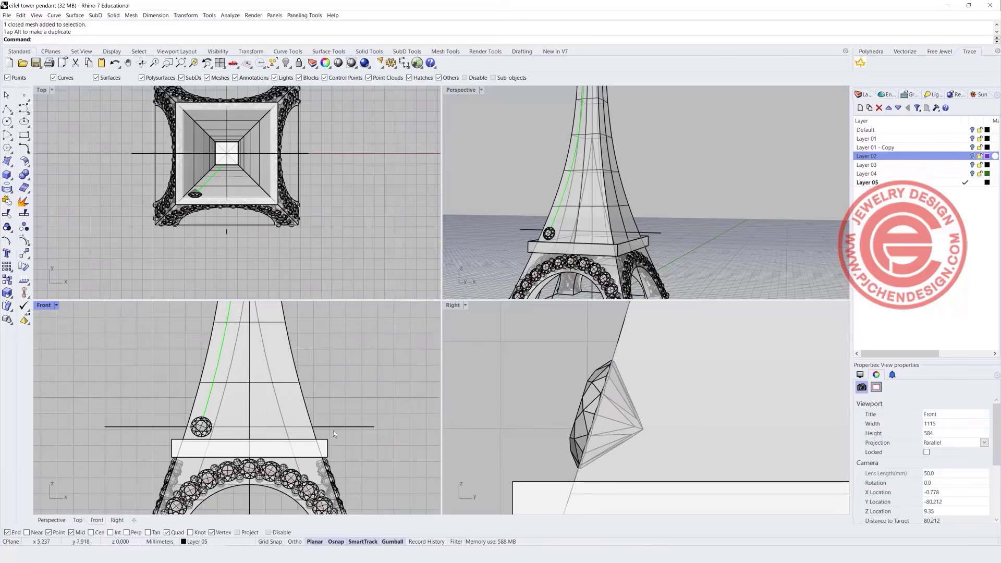
Lower the horizontal line to the platform top and select both diagonal tower curves.
left_click(318, 437)
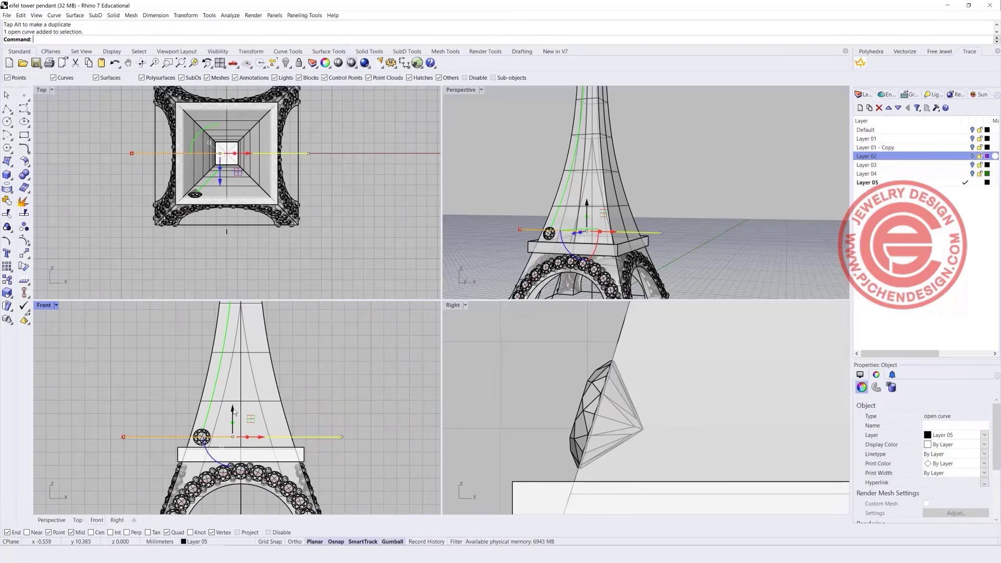
left_click_drag(233, 410, 233, 428)
scroll(340, 462, "up", 4)
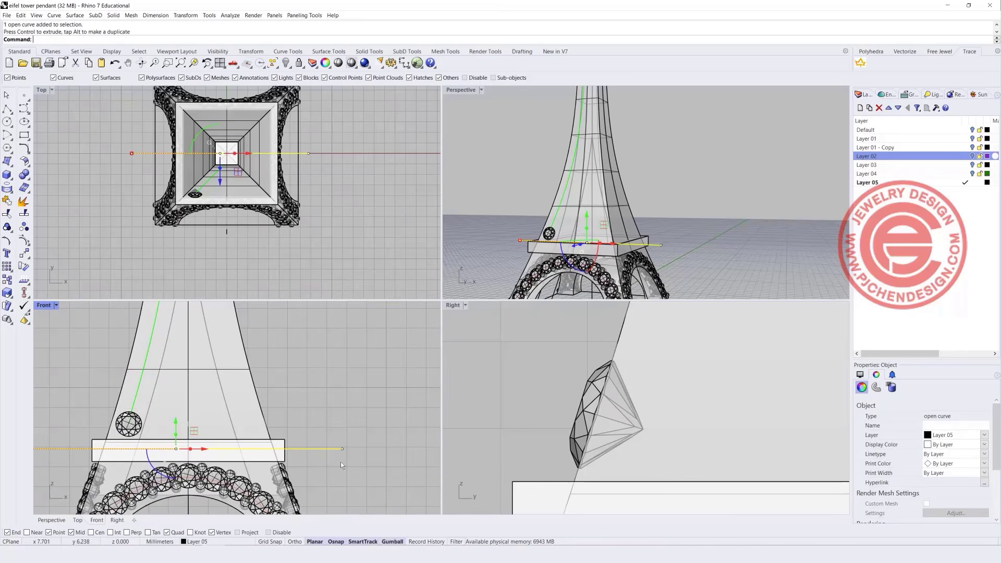
scroll(225, 426, "up", 5)
left_click(231, 415, "shift")
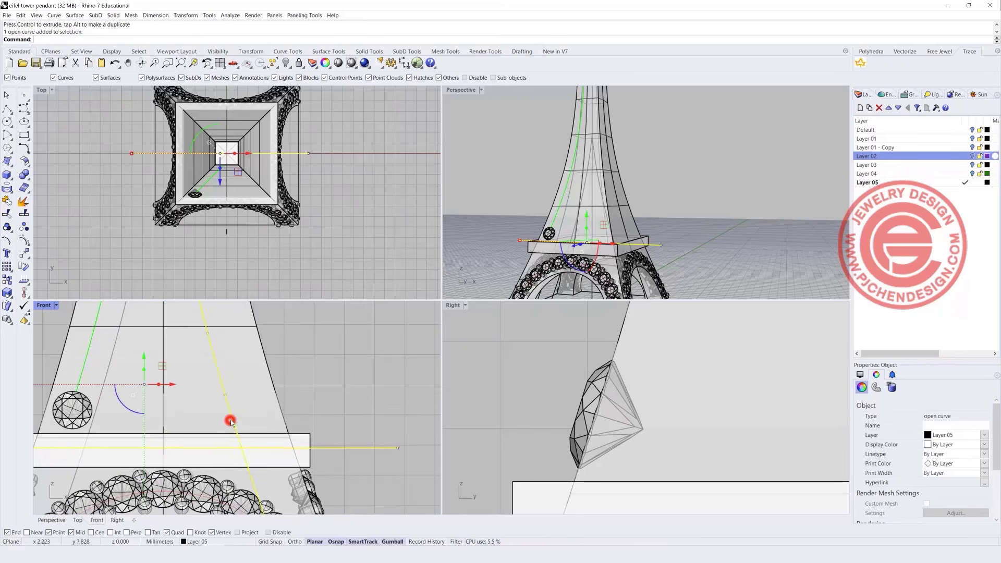
left_click(100, 395, "shift")
right_click_drag(199, 419, 211, 361)
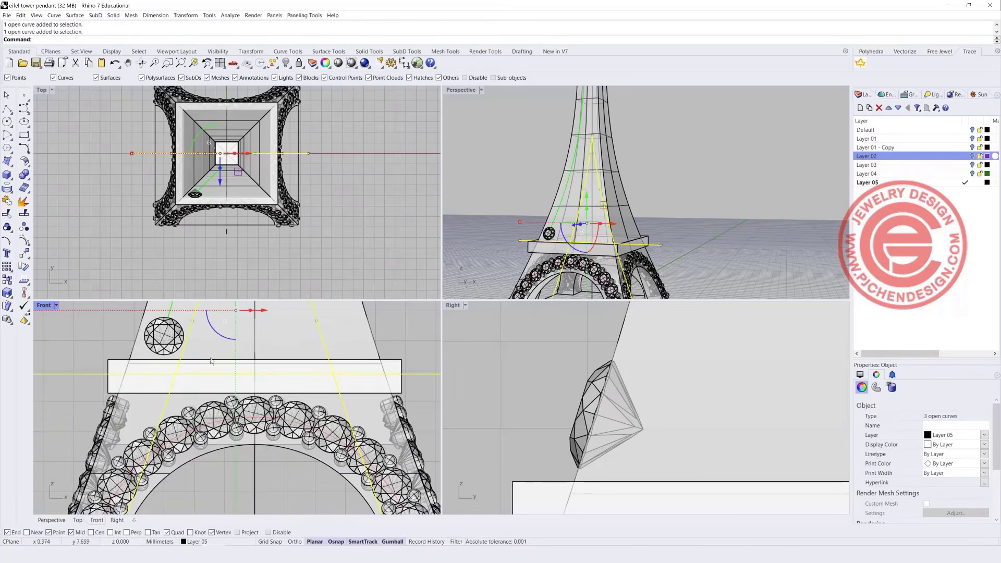
Trim the diagonals and line into a triangle and join them into one closed outline.
left_click(7, 213)
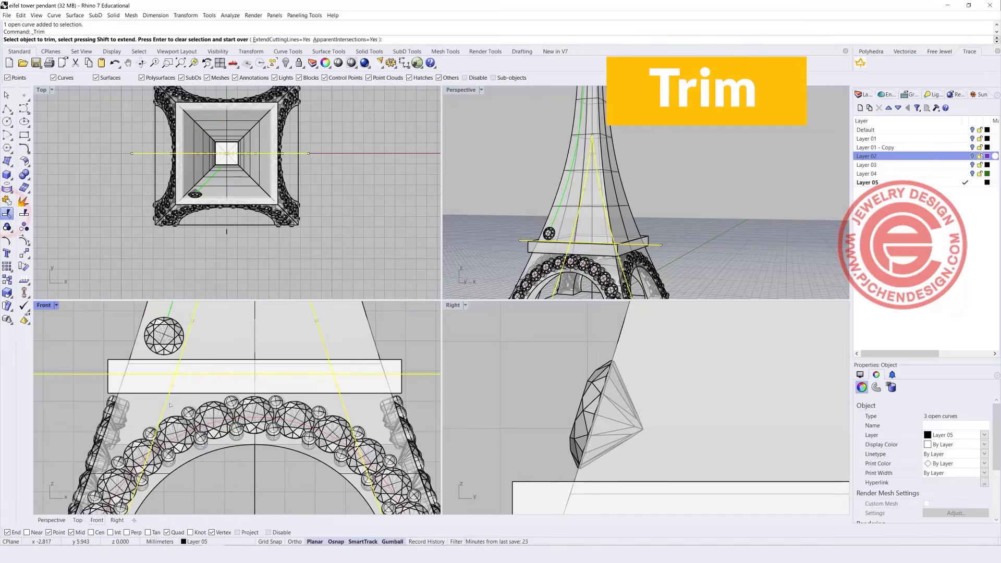
left_click(168, 404)
left_click(157, 374)
left_click(344, 373)
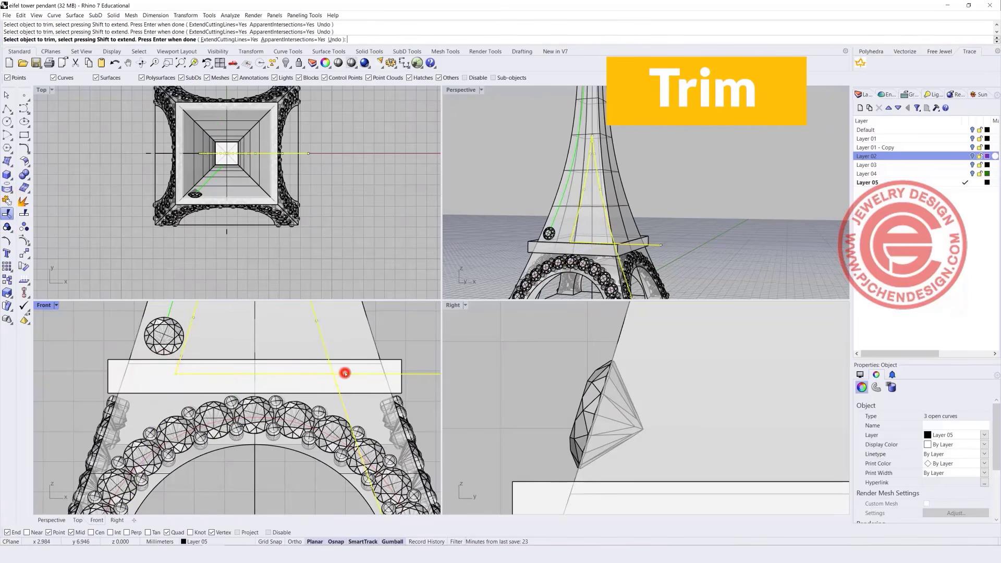
left_click(342, 402)
scroll(252, 430, "down", 8)
right_click_drag(255, 428, 240, 452)
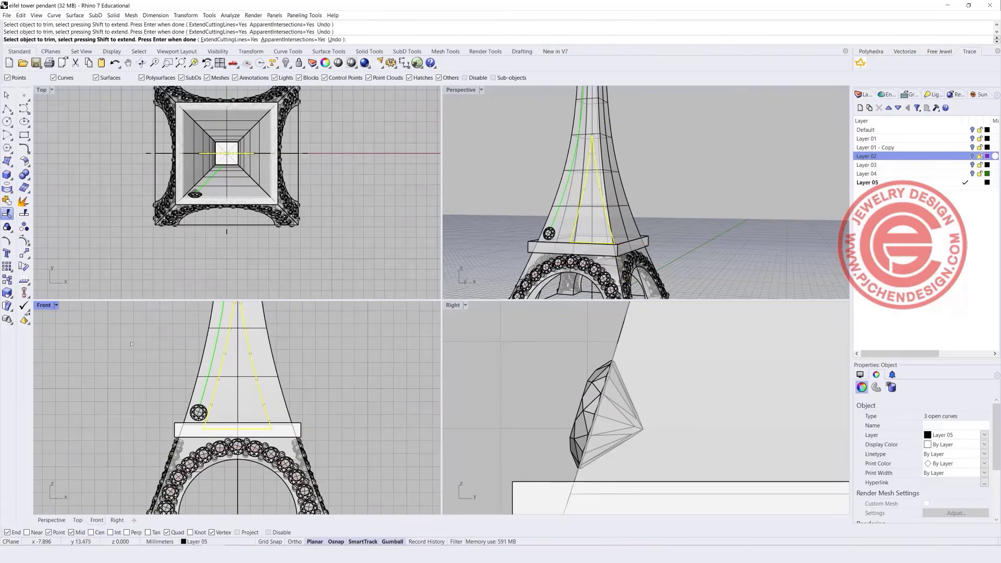
left_click(12, 213)
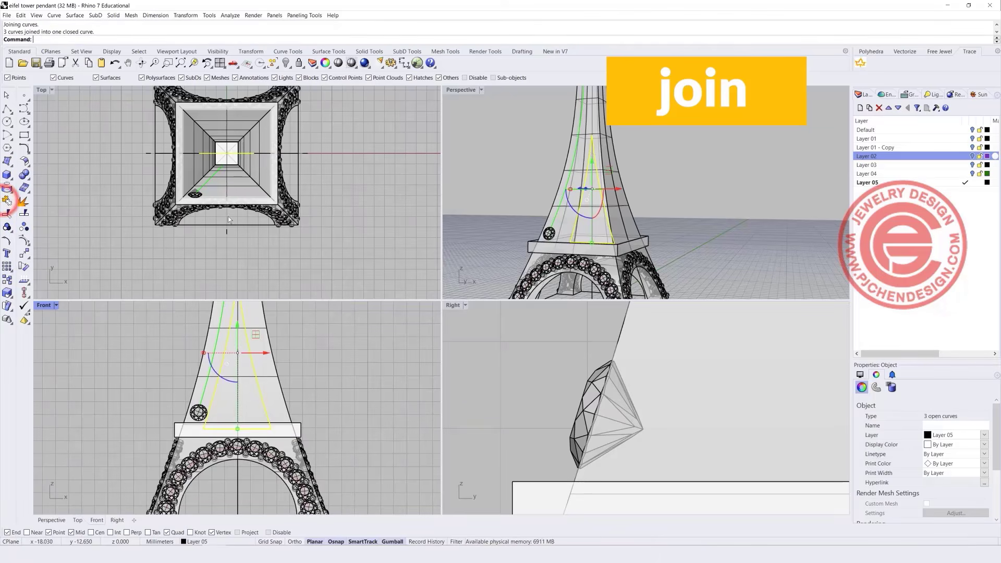
left_click(118, 15)
Extrude the closed outline straight into a box through the tower.
mouse_move(177, 156)
left_click(232, 155)
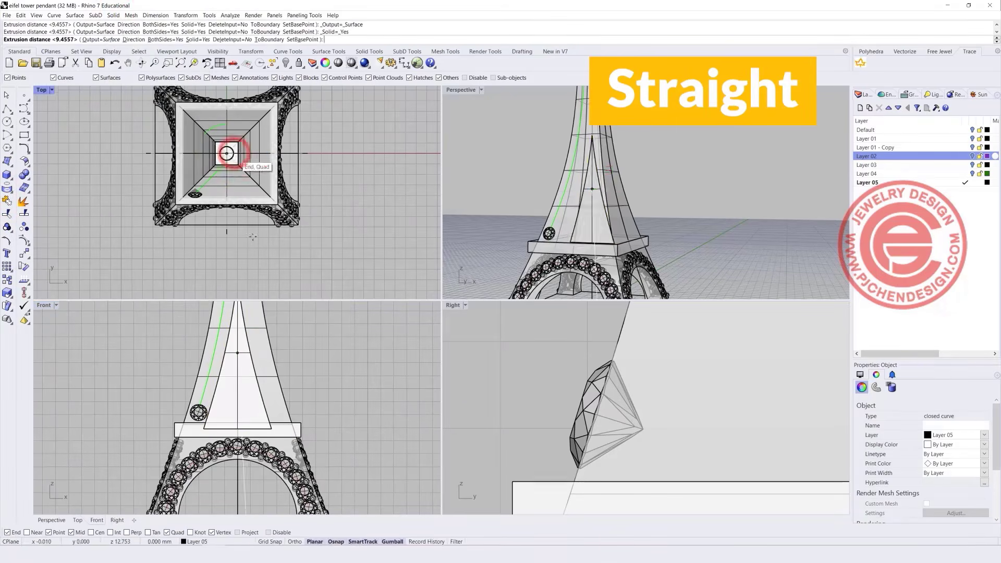
left_click(227, 153)
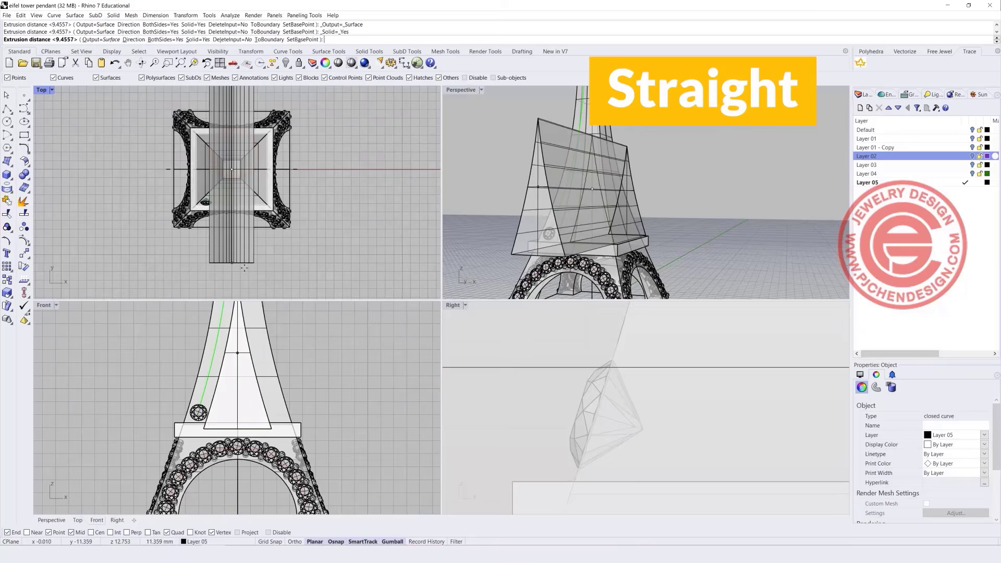
left_click(350, 241)
scroll(600, 225, "down", 5)
Add a copy of the box rotated 90° in the Top view so two boxes cross.
right_click_drag(594, 227, 648, 252)
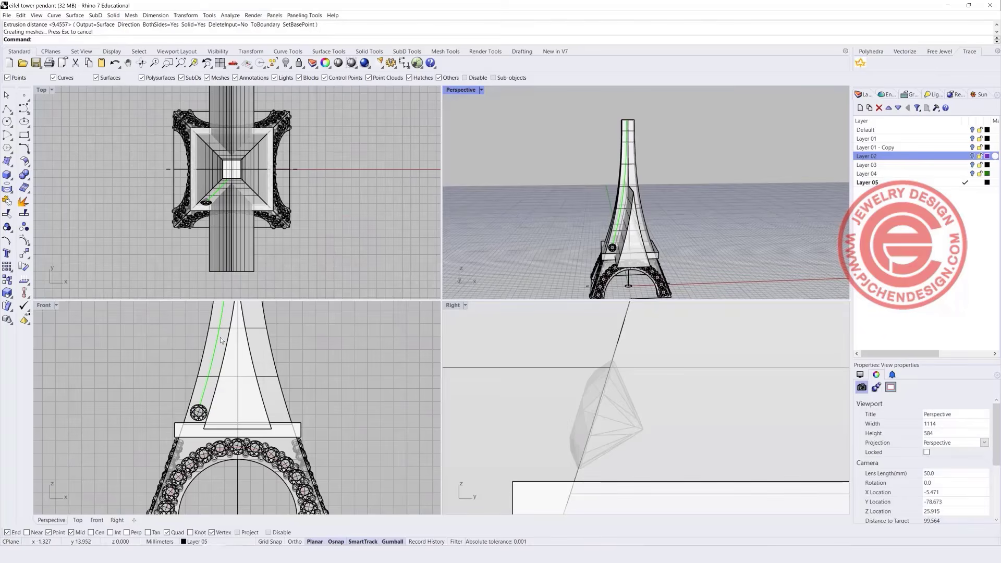
scroll(220, 337, "down", 6)
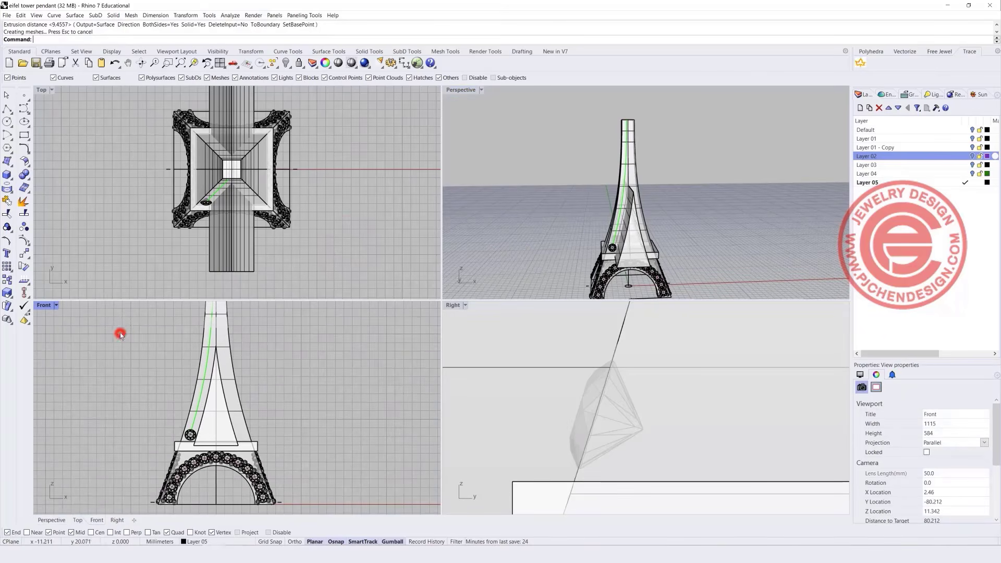
left_click(225, 256)
left_click_drag(226, 202, 347, 205, "shift")
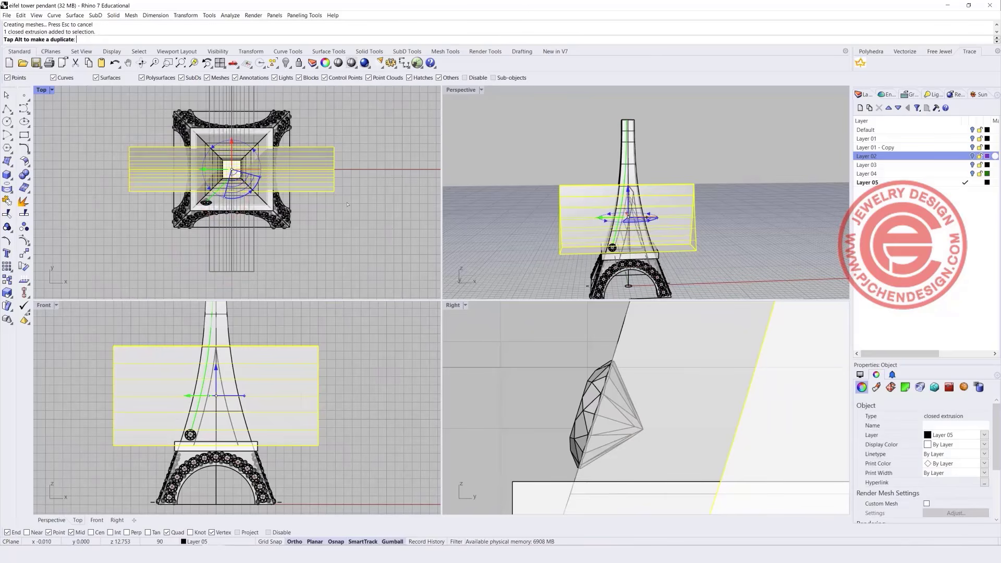
left_click(346, 246)
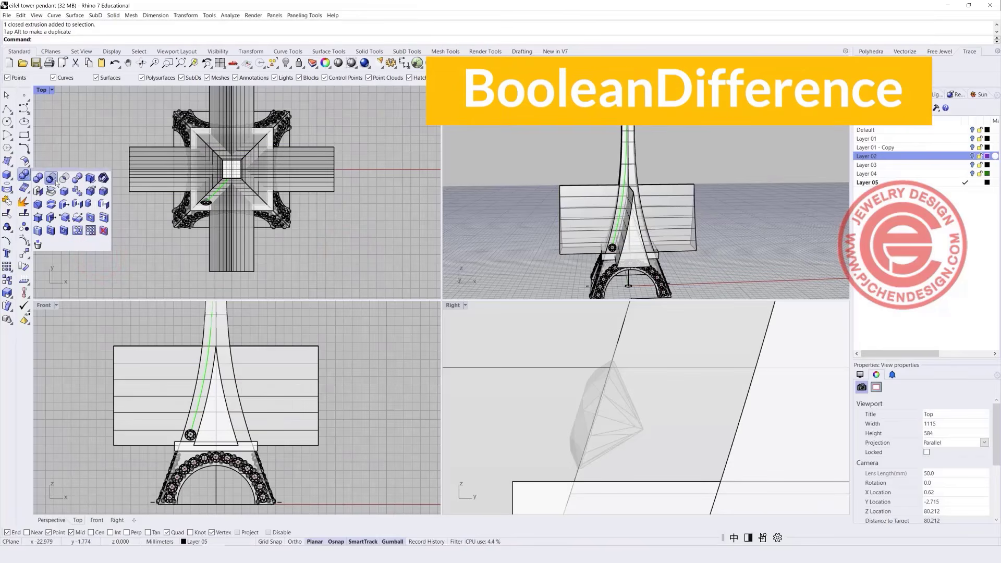
Boolean-difference both crossing boxes from the tower to cut open windows.
left_click(51, 179)
left_click(224, 323)
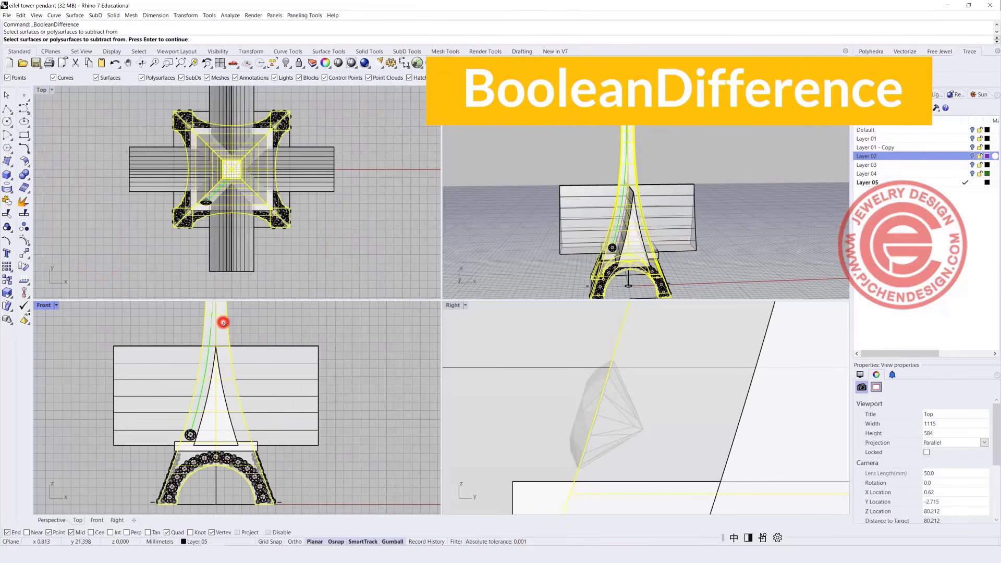
key("Return")
left_click(285, 375)
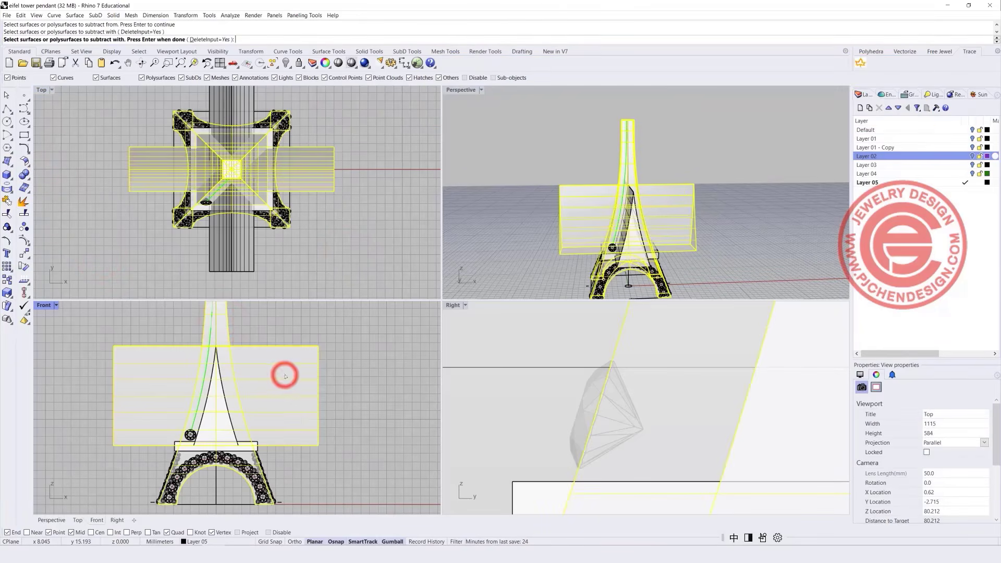
left_click(239, 255)
key("Return")
scroll(615, 219, "down", 5)
mouse_move(646, 242)
right_mouse_down()
mouse_move(587, 234)
mouse_move(644, 240)
right_mouse_up()
scroll(587, 234, "up", 3)
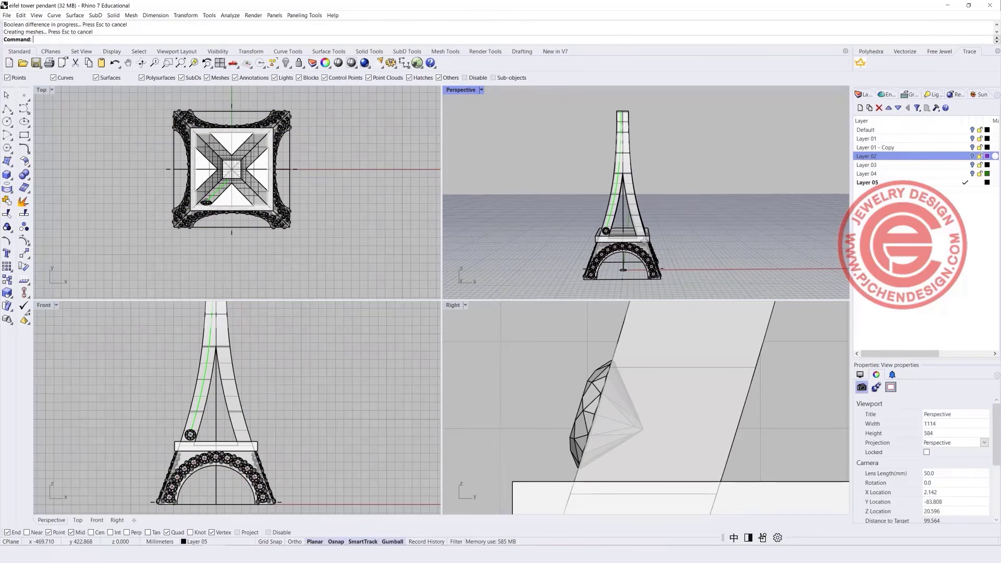
scroll(281, 400, "up", 5)
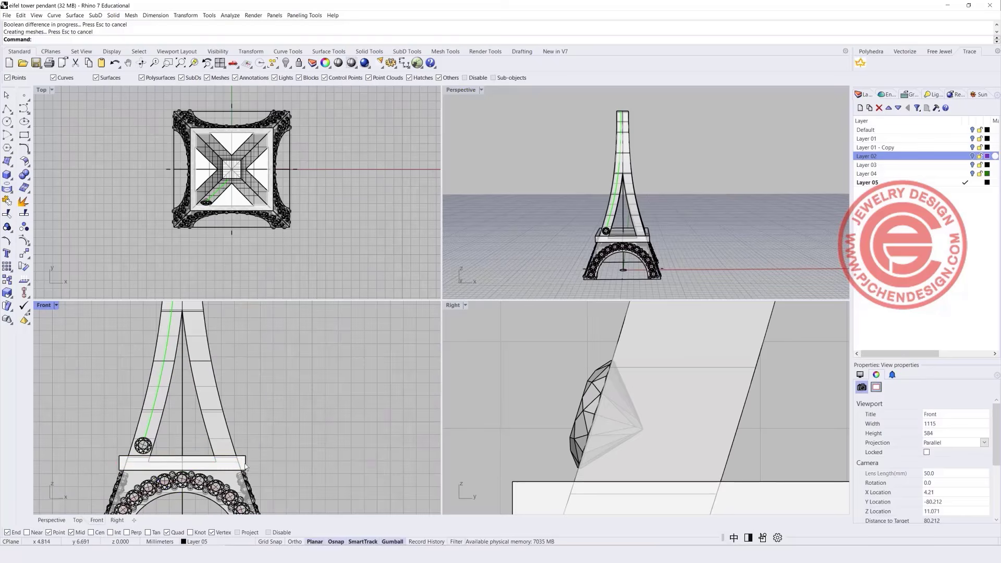
Copy the platform box up the tower.
left_click(246, 460)
scroll(246, 460, "down", 3)
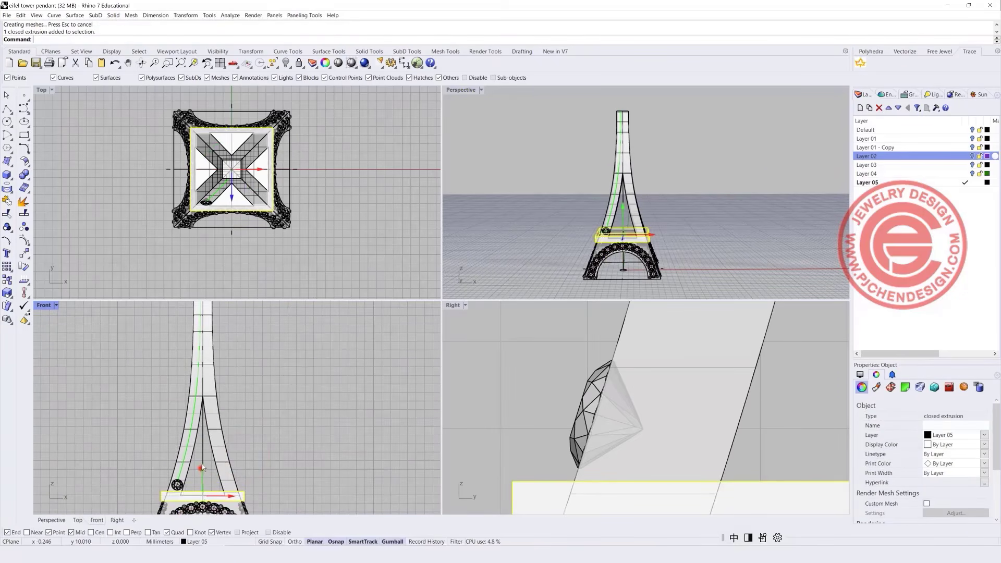
left_click_drag(203, 468, 213, 370)
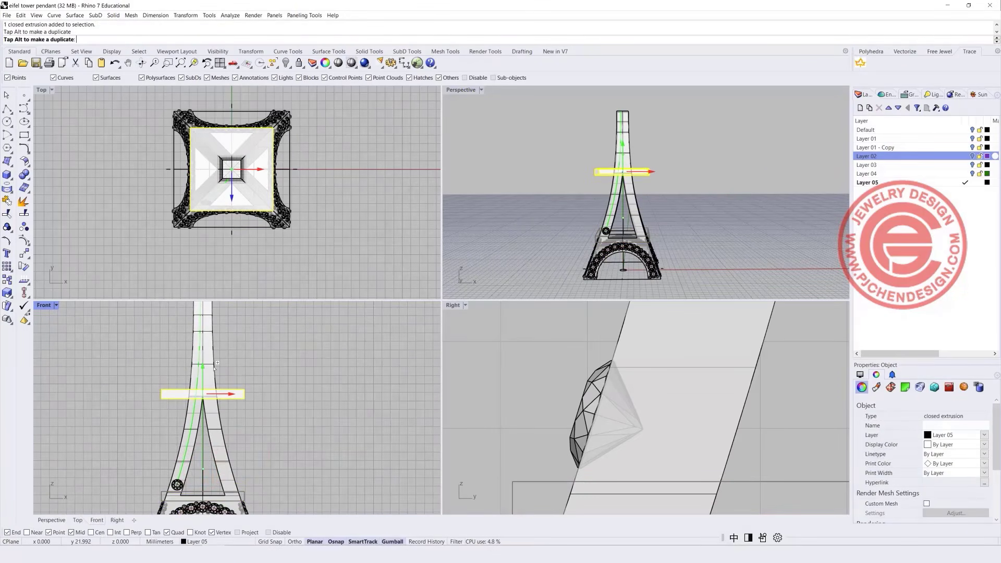
In a maximized Front view, scale the raised platform copy narrower to the tower's width.
double_click(44, 305)
left_click_drag(319, 279, 375, 288)
scroll(376, 287, "up", 3)
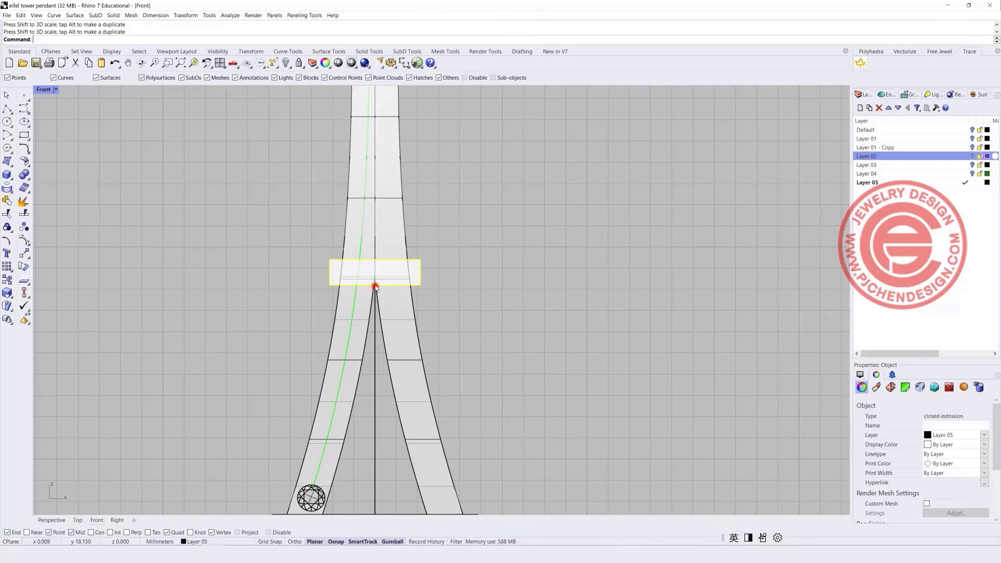
scroll(376, 288, "down", 3)
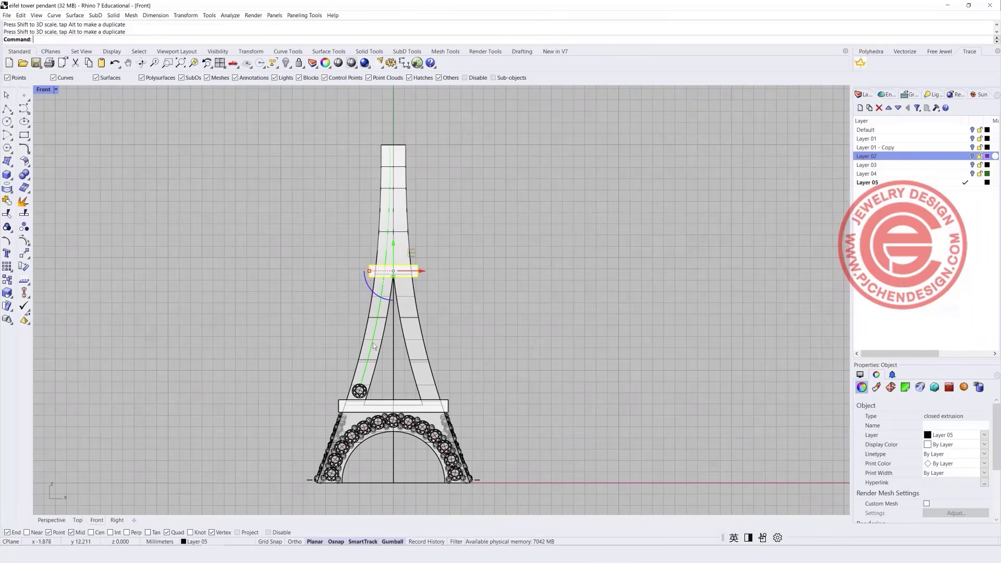
scroll(354, 389, "up", 3)
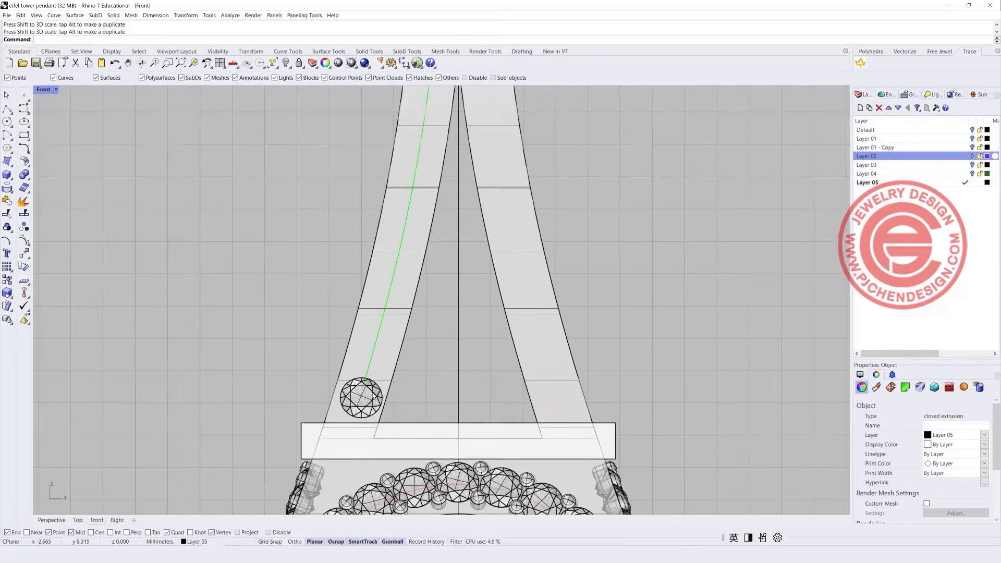
Shift the small gem on the left leg slightly left.
left_click(379, 392)
left_click_drag(390, 397, 389, 397)
left_click_drag(389, 398, 388, 398)
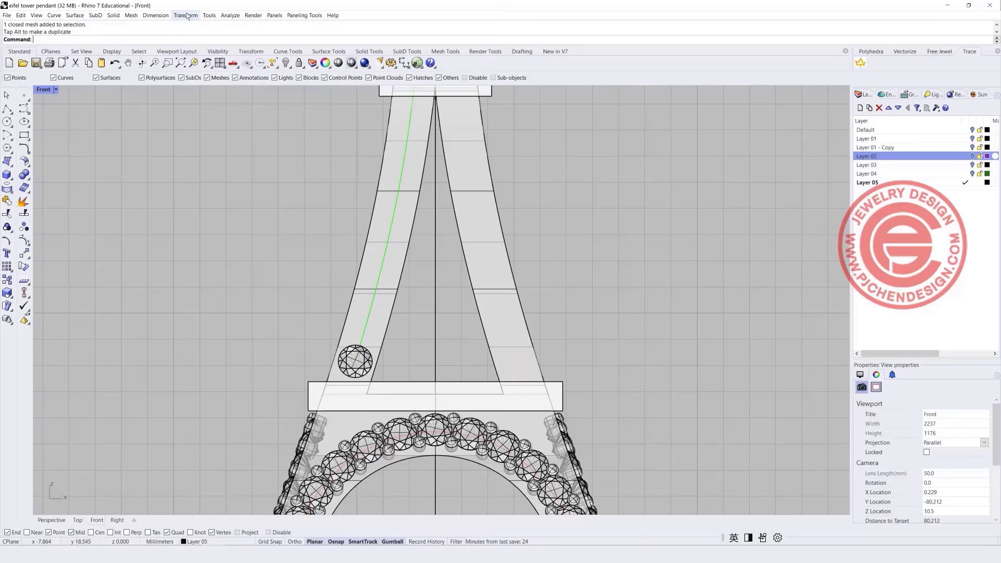
Array the small gem along the green leg curve.
left_click(186, 15)
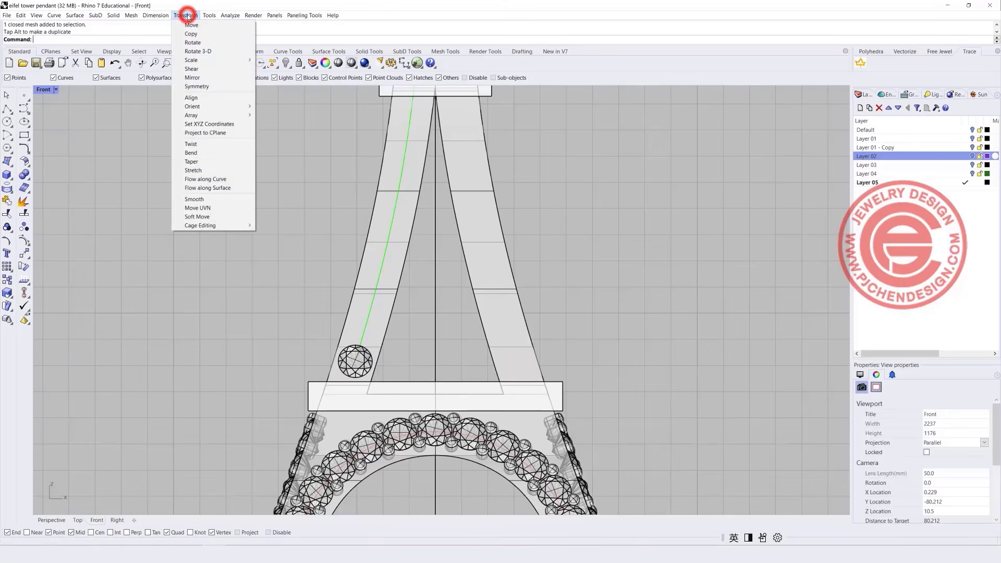
mouse_move(205, 121)
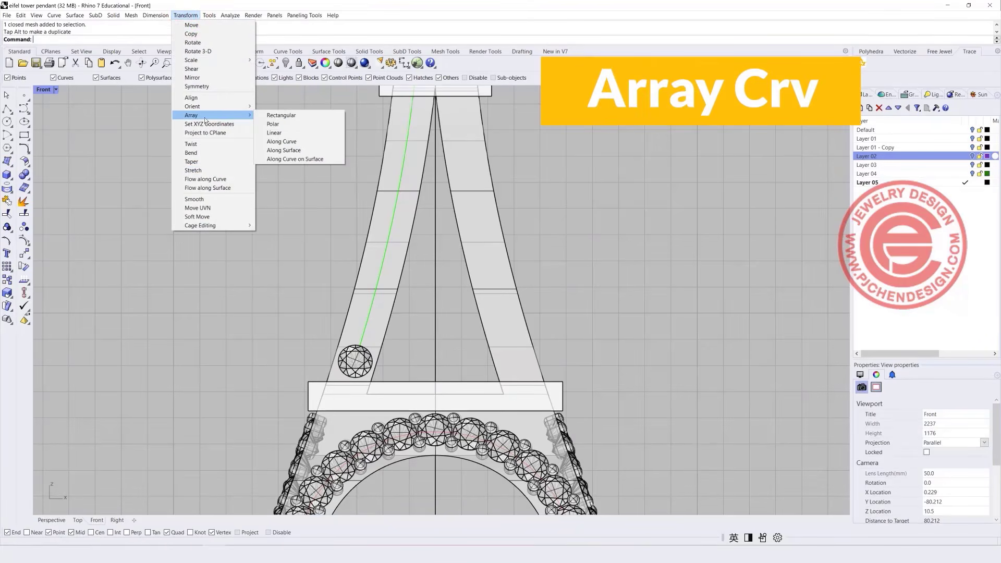
left_click(297, 141)
left_click(367, 357)
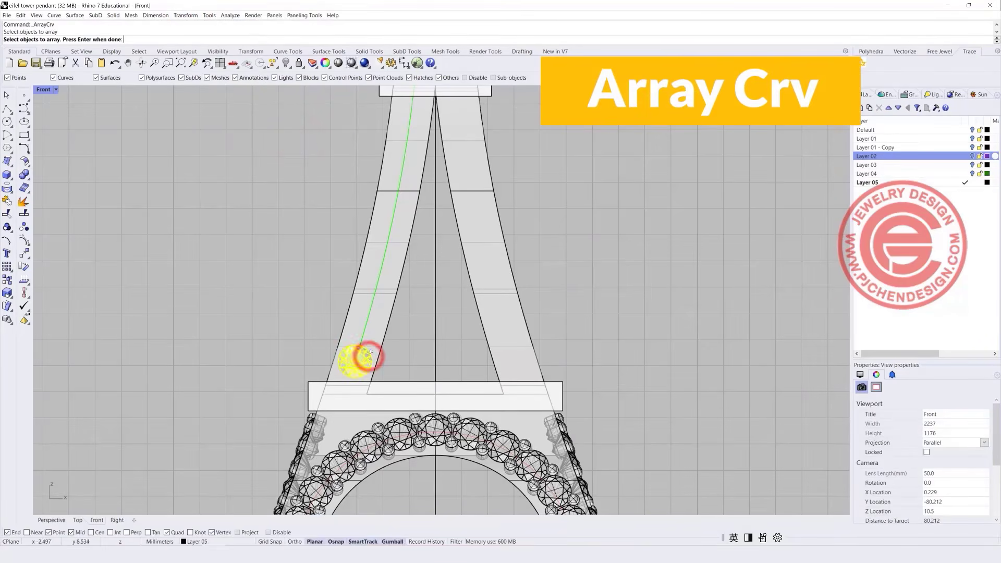
key("Return")
left_click(364, 333)
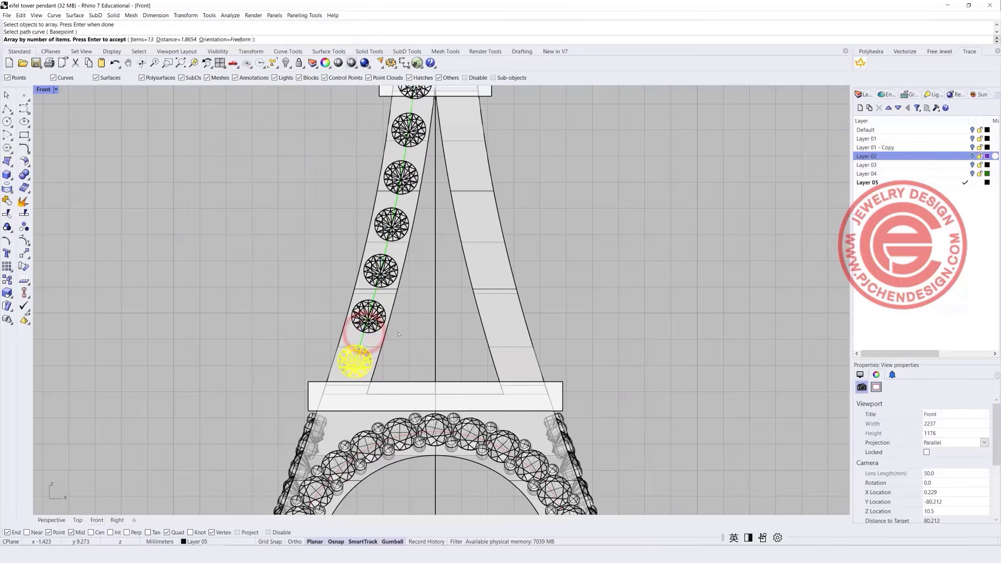
scroll(399, 334, "down", 5)
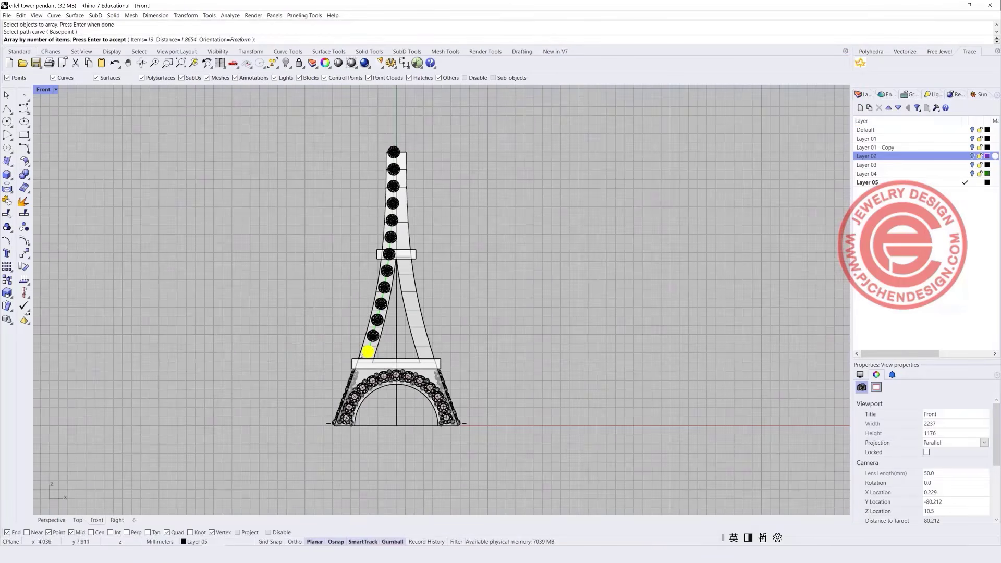
scroll(374, 335, "up", 2)
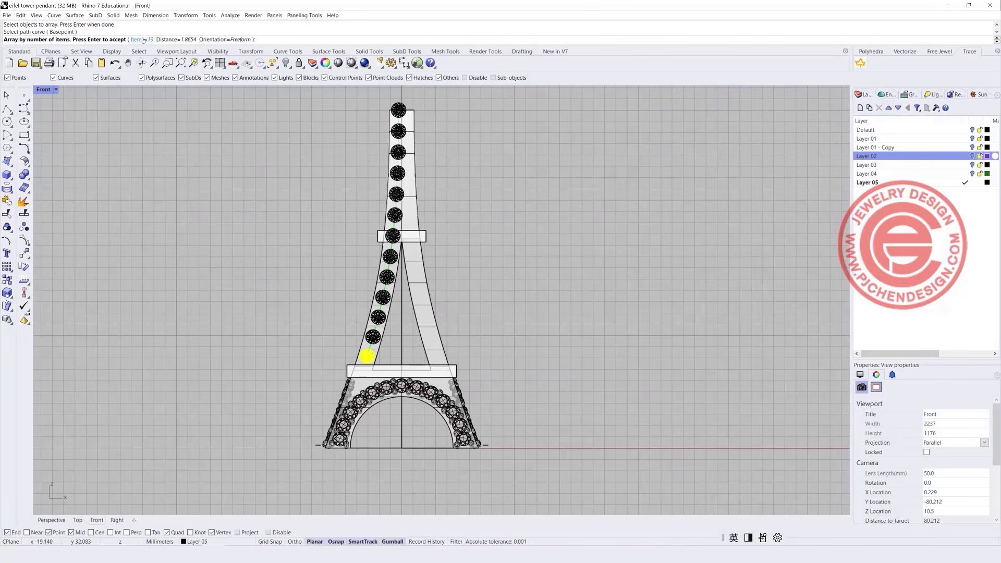
Set the gem array count to 17 and accept it.
left_click(142, 40)
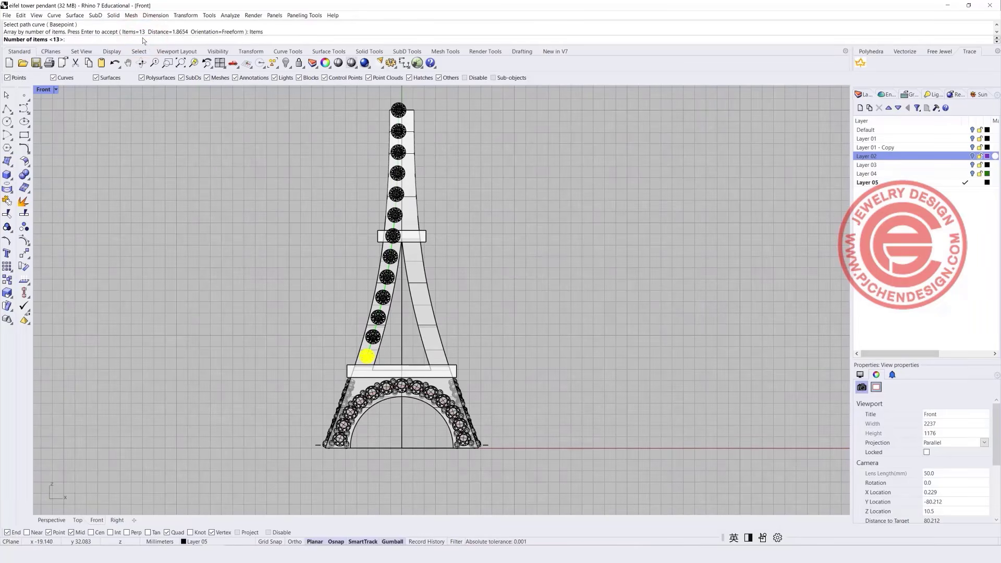
type("15")
key("Return")
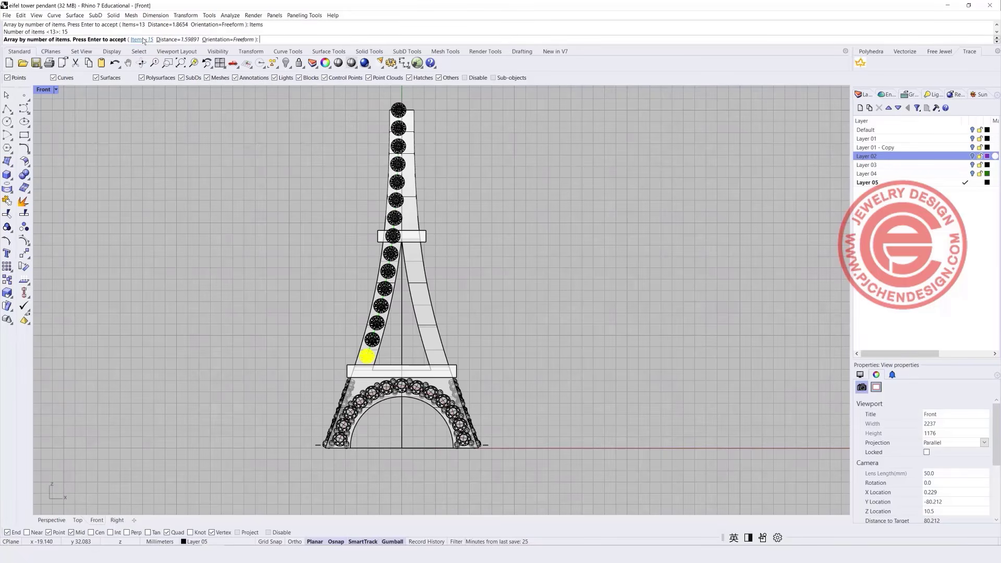
scroll(378, 352, "up", 5)
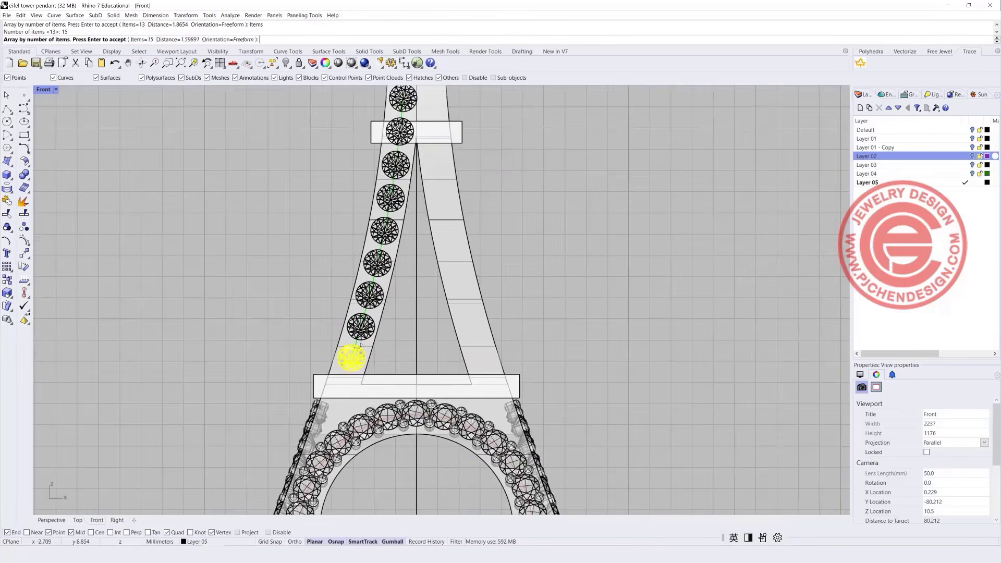
left_click(140, 39)
type("1")
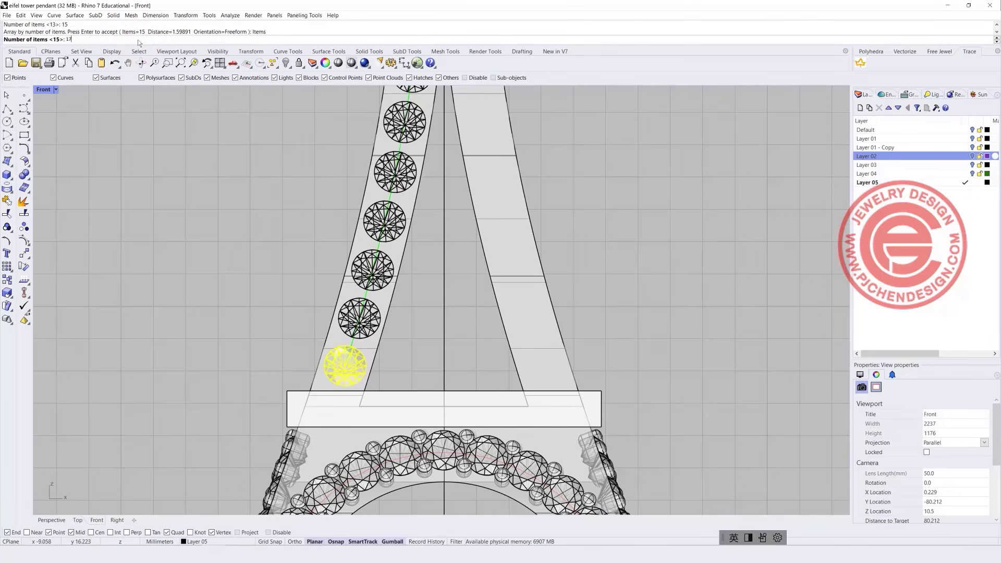
type("7")
key("Return")
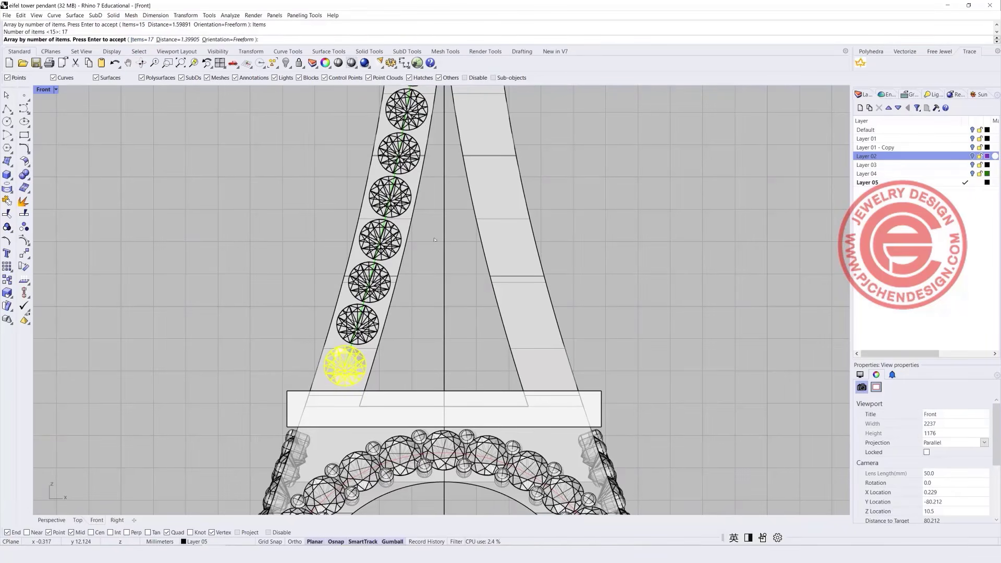
scroll(418, 307, "down", 5)
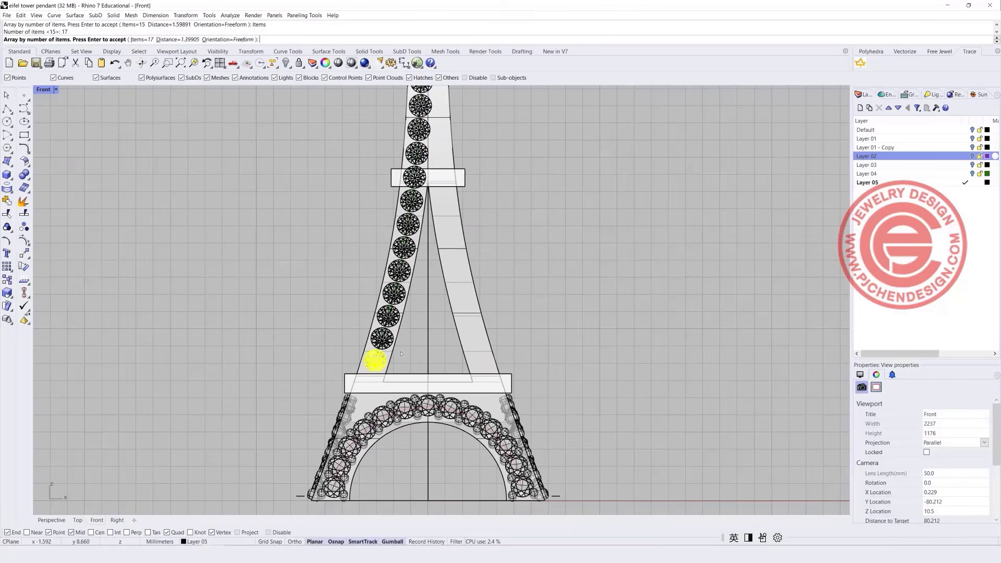
key("Return")
Delete the gem hidden by the upper platform plus the stray curve and meshes.
scroll(400, 292, "up", 6)
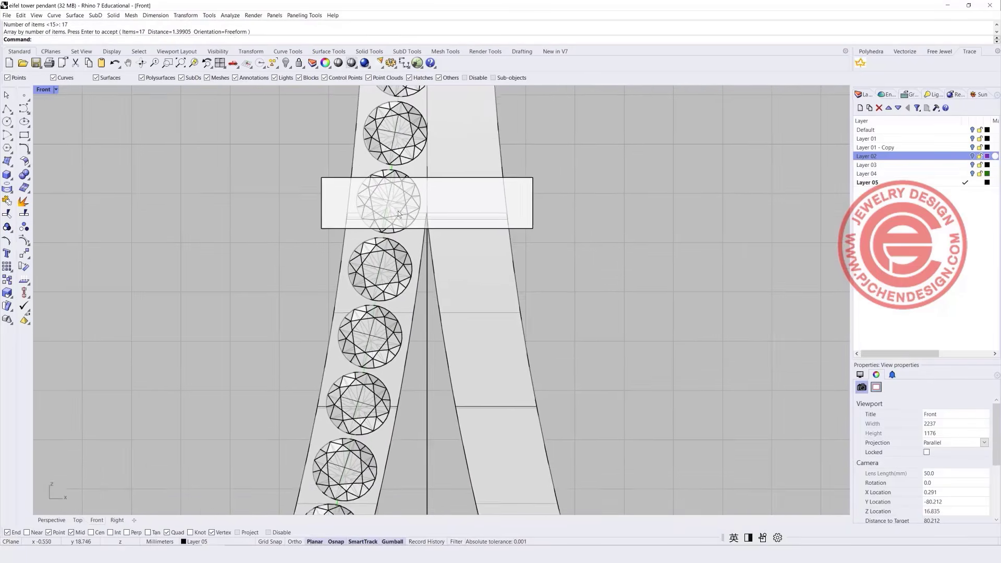
right_click_drag(399, 214, 390, 237)
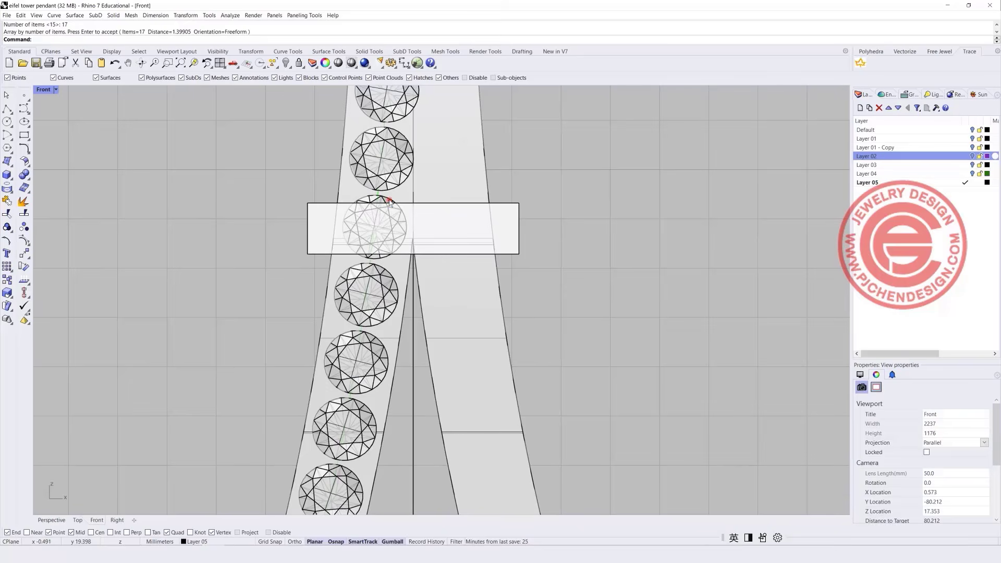
left_click(389, 201)
key("Delete")
scroll(382, 252, "down", 3)
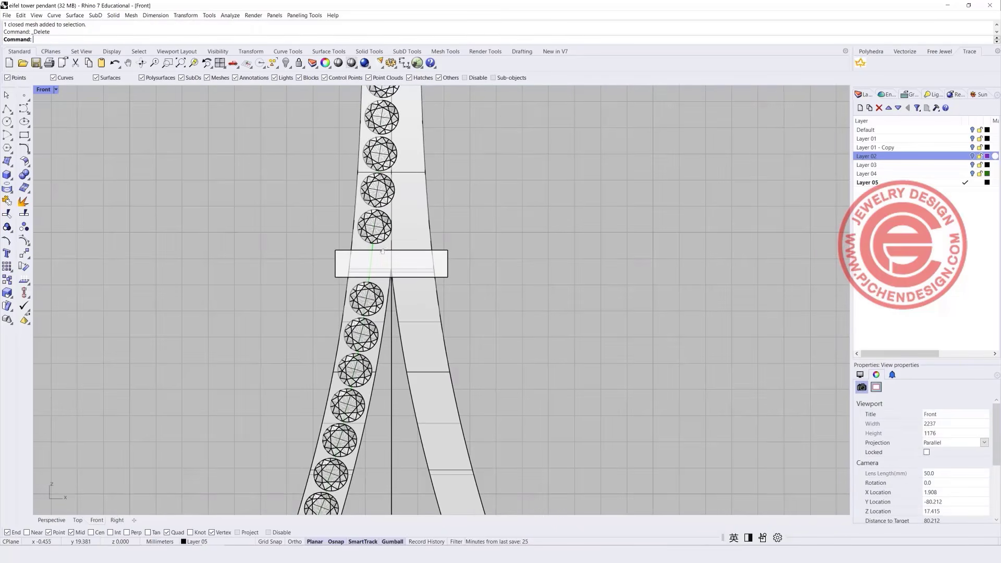
scroll(382, 251, "down", 3)
scroll(320, 186, "up", 2)
left_click_drag(310, 106, 442, 273)
key("Delete")
Restore the four-viewport layout with the tower's arched base in view.
scroll(386, 386, "up", 1)
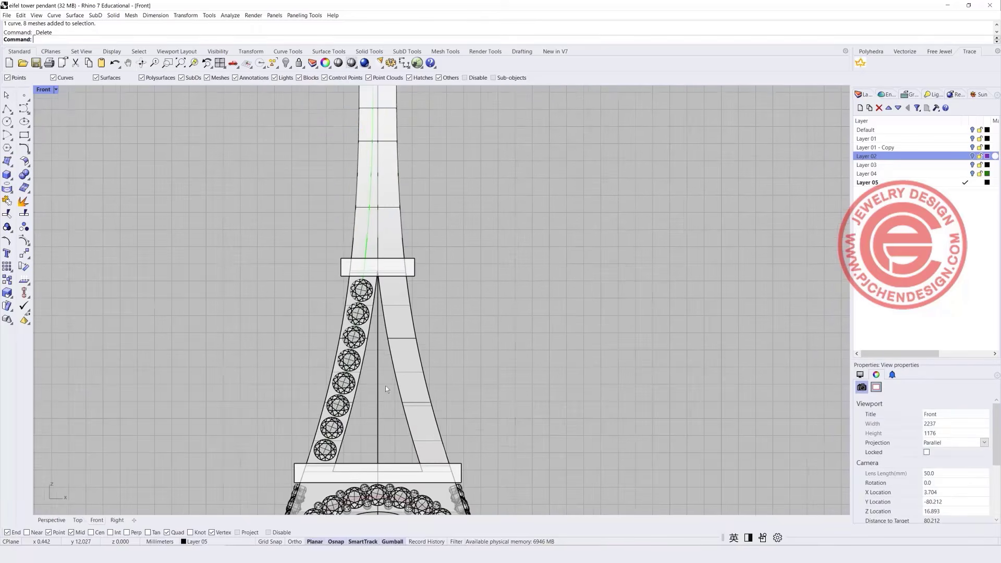
scroll(365, 368, "up", 2)
scroll(342, 397, "up", 1)
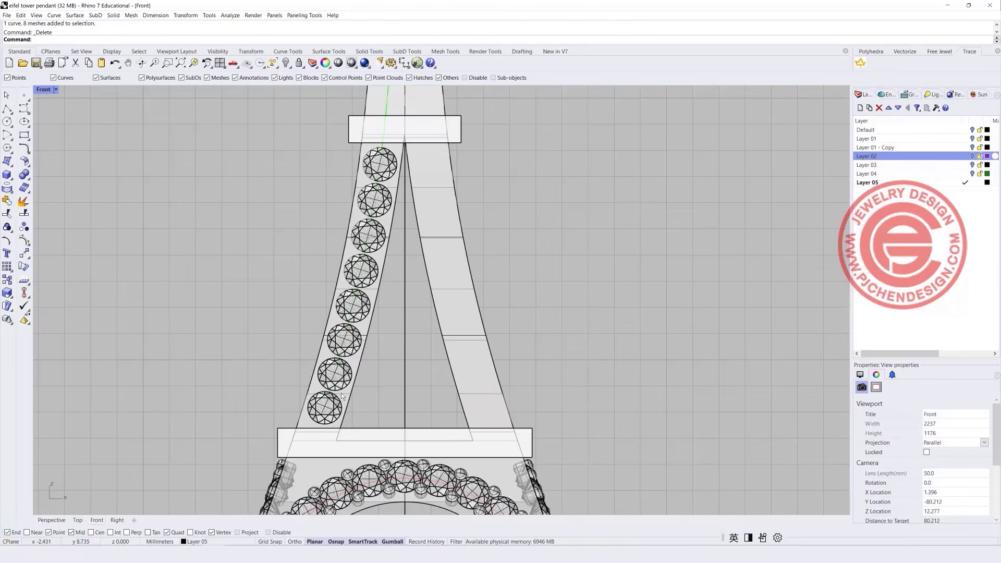
scroll(310, 319, "down", 4)
right_click_drag(308, 319, 286, 268)
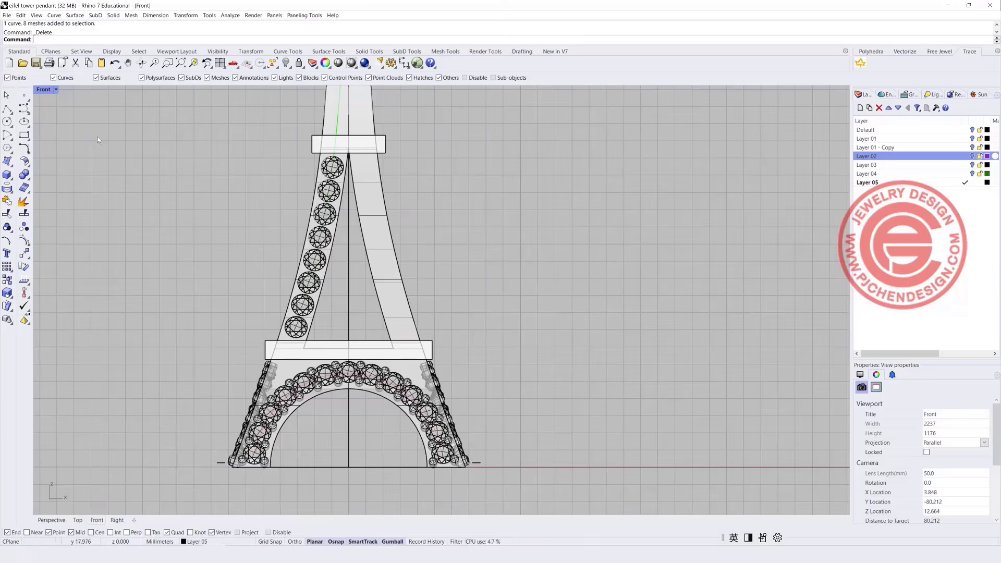
double_click(42, 90)
scroll(549, 370, "down", 5)
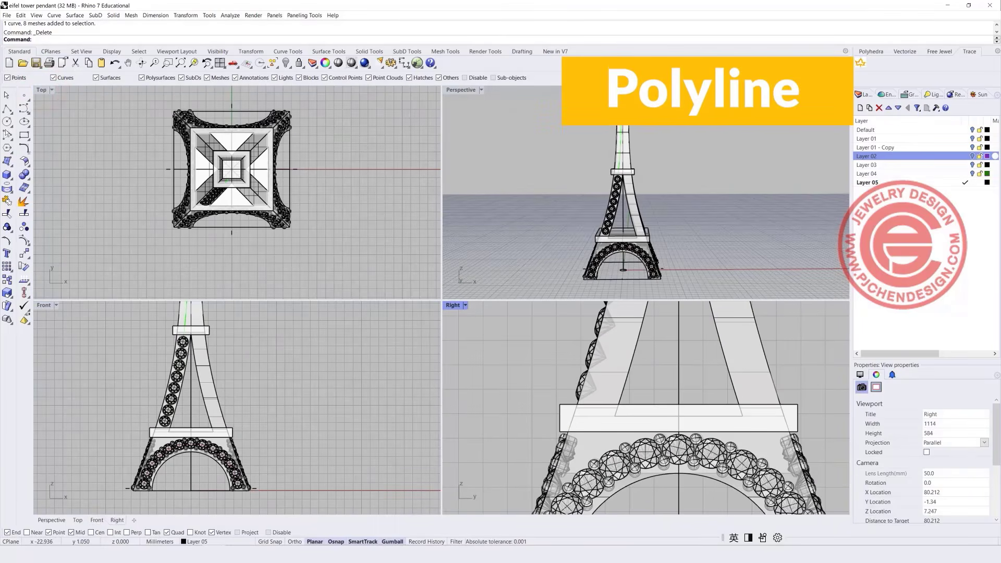
Draw a short straight polyline in the Right view beside the leg gems.
left_click(6, 107)
scroll(542, 381, "up", 2)
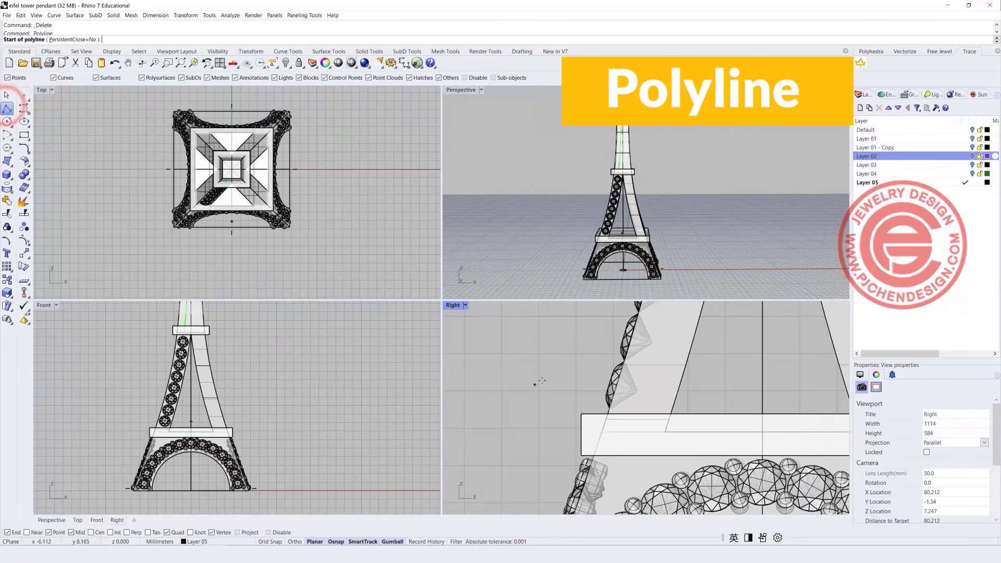
scroll(571, 354, "down", 1)
left_click(569, 361)
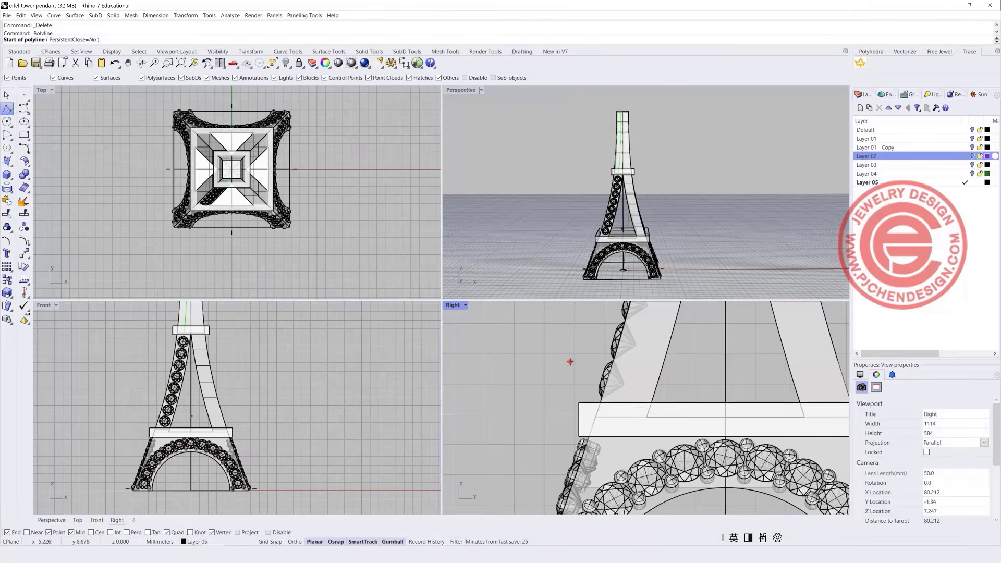
left_click(585, 361)
right_click(586, 360)
scroll(585, 360, "up", 5)
left_click(567, 362)
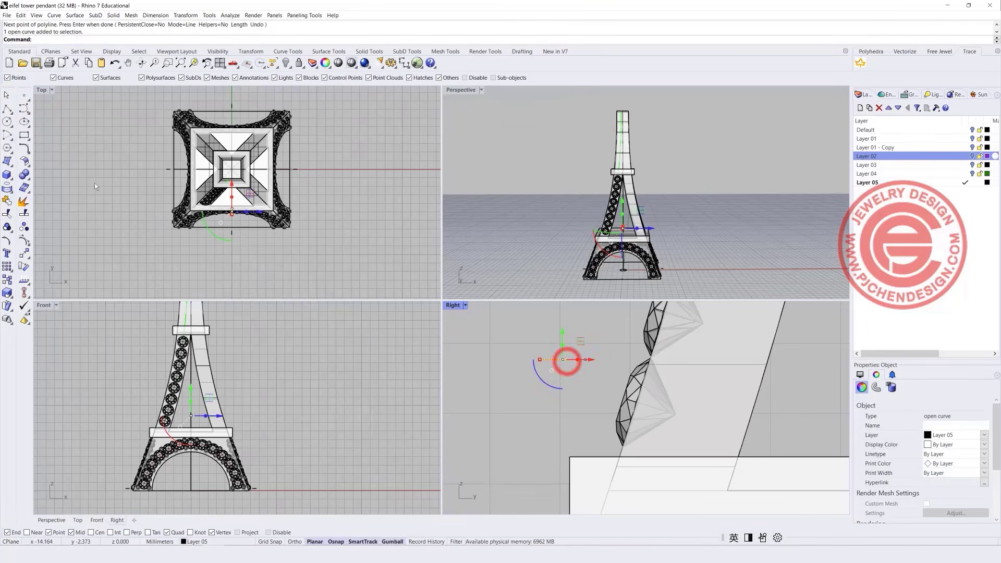
Pipe the line with a small round radius and scale the pipe shorter along its axis.
left_click(6, 176)
left_click(49, 217)
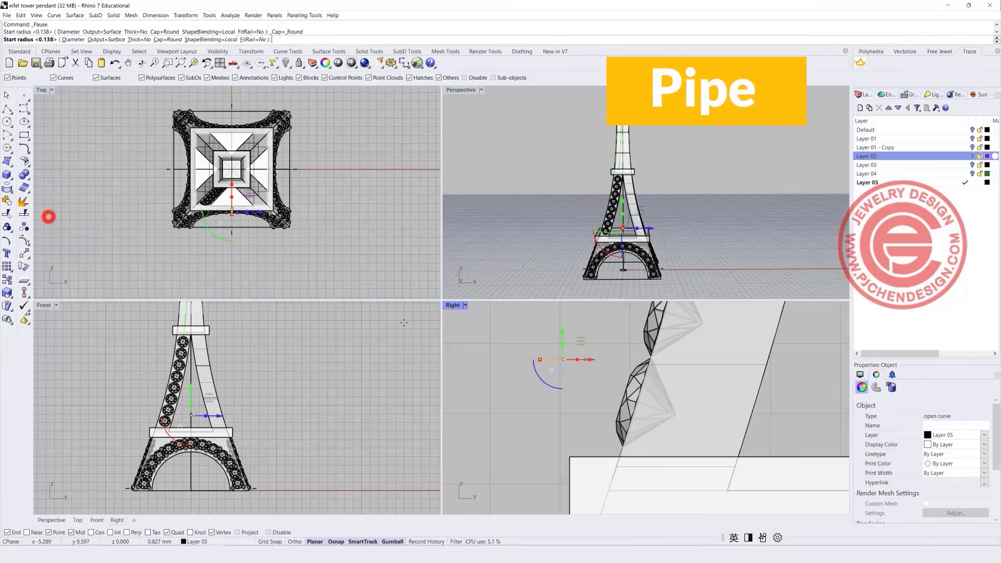
left_click(541, 344)
right_click(554, 348)
right_click(554, 348)
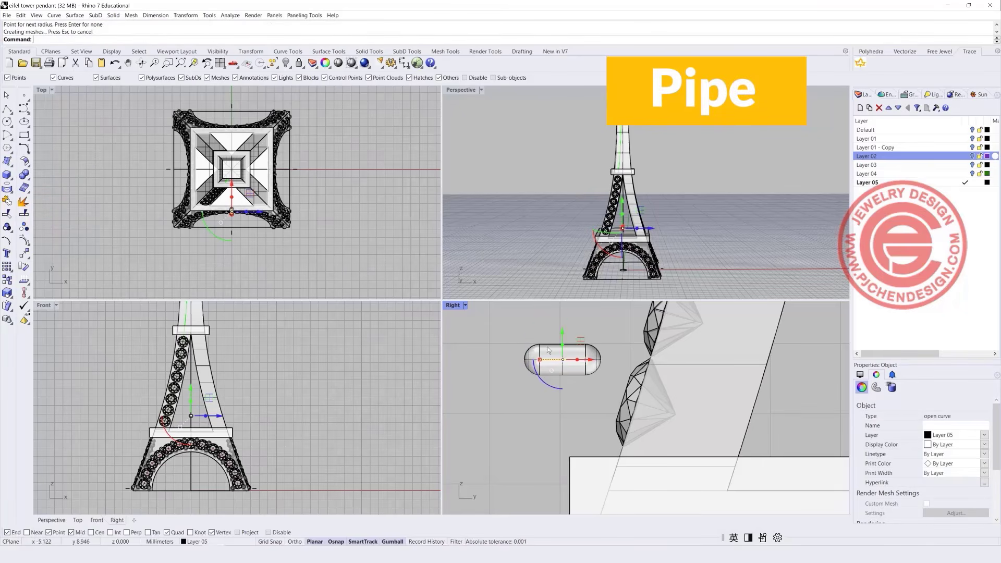
left_click(559, 377)
left_click_drag(524, 359, 540, 360)
Move the capsule prong left onto the tower leg beside a gem.
scroll(200, 420, "up", 5)
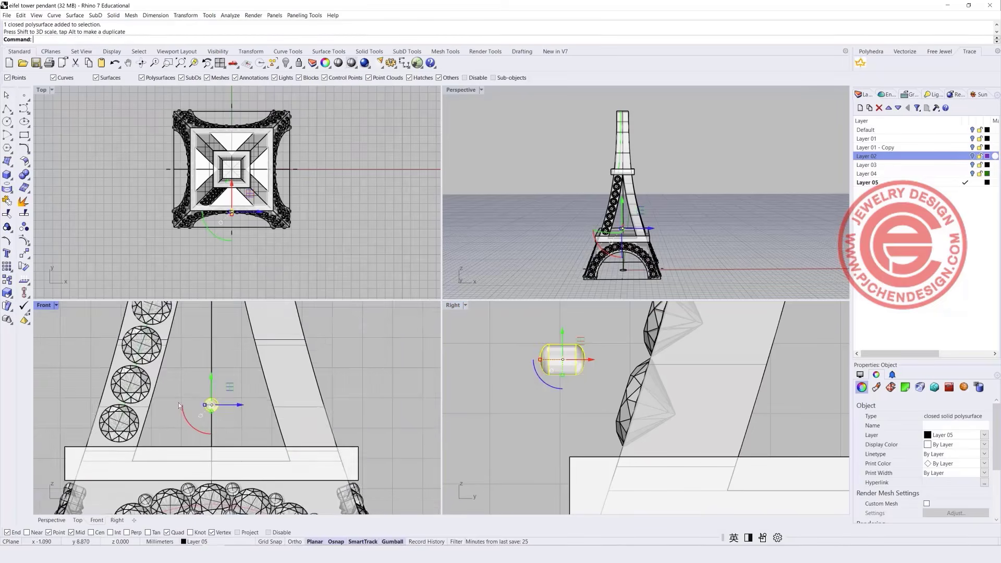
left_click_drag(334, 362, 292, 352)
scroll(230, 386, "up", 6)
Copy the prong above, beside and below the gem to form four prongs.
scroll(305, 370, "down", 3)
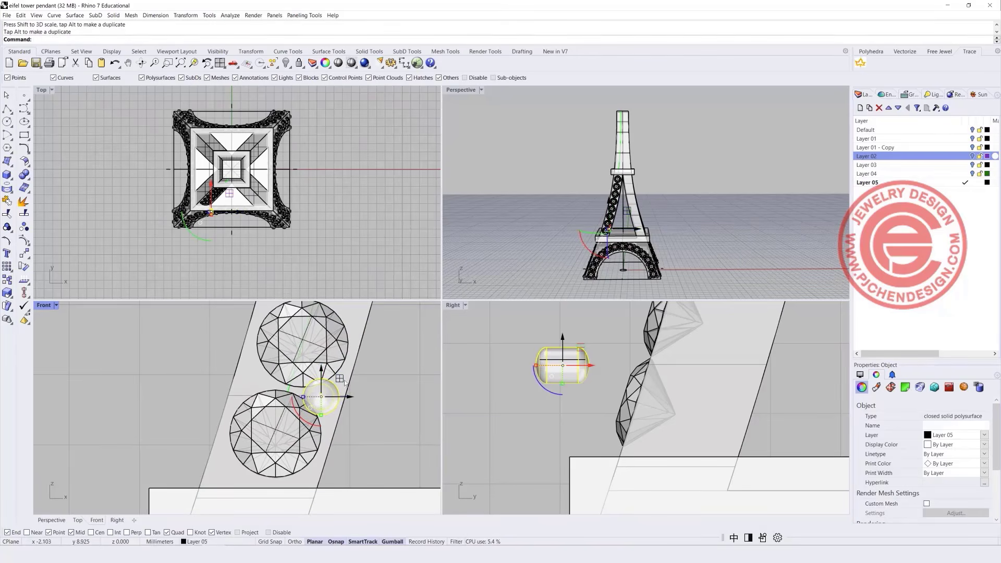
left_click_drag(341, 381, 277, 366)
scroll(278, 366, "down", 2)
right_click_drag(276, 365, 280, 351)
scroll(279, 351, "up", 4)
left_click_drag(278, 350, 334, 457)
Deselect, then pick one prong among the overlapping objects in the Front view.
left_click(384, 458)
scroll(382, 347, "down", 6)
right_click_drag(367, 366, 327, 367)
scroll(327, 366, "up", 4)
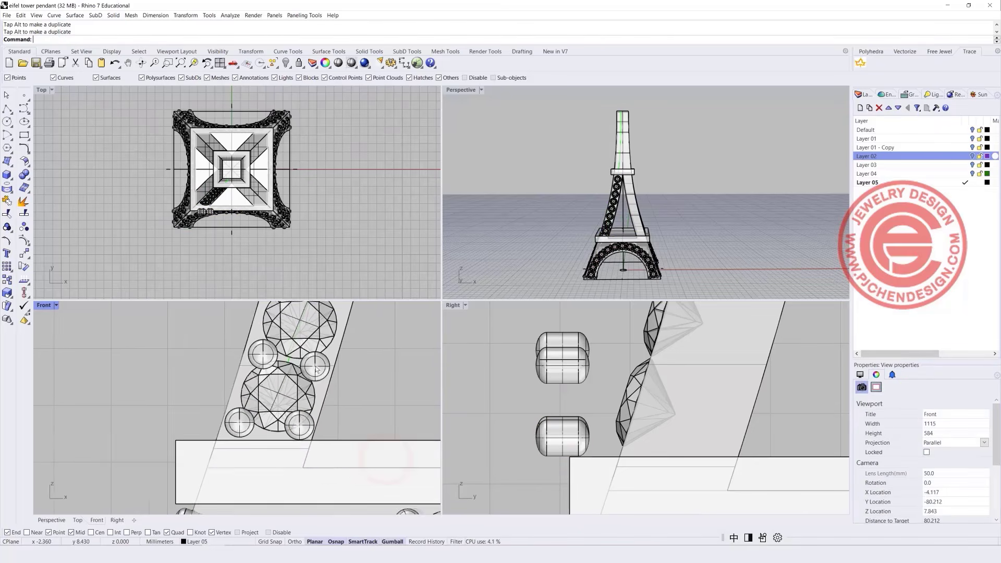
left_click(327, 365)
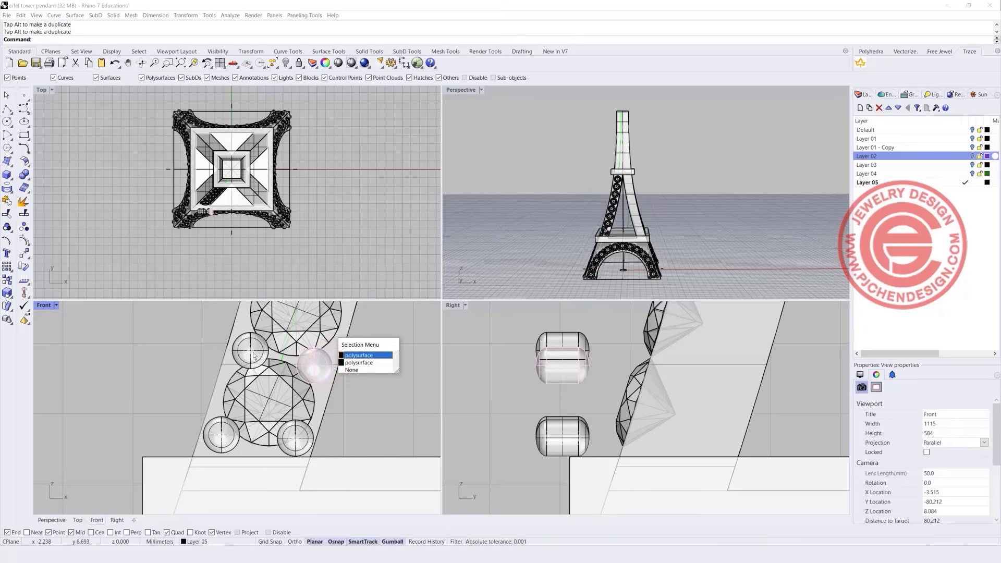
Select all four prongs in the Right view and move them toward the leg.
left_click(252, 351)
left_click_drag(592, 398, 558, 361)
left_click(593, 358)
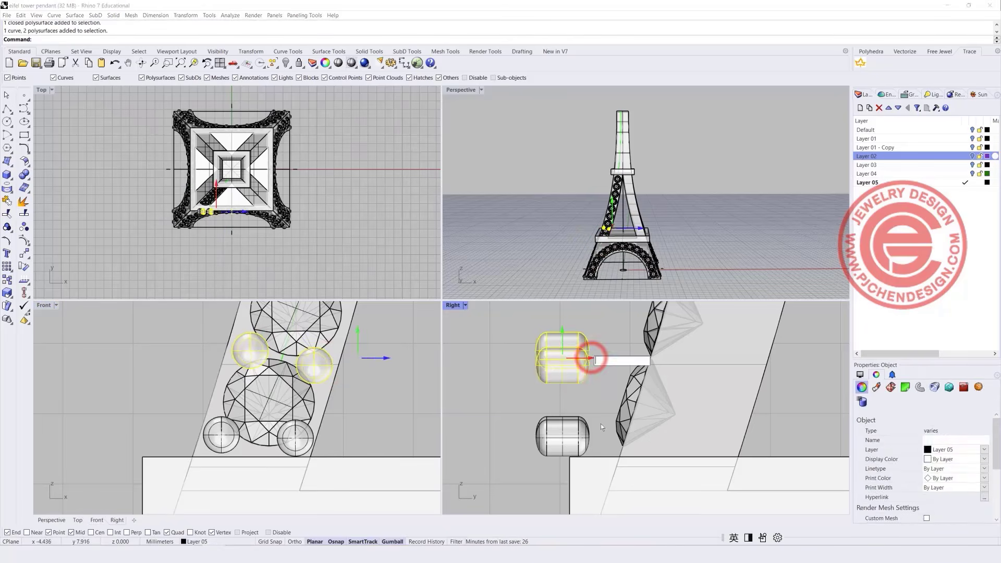
left_click(599, 434)
left_click_drag(595, 447, 557, 346)
left_click_drag(587, 393, 664, 405)
left_click(687, 387)
scroll(606, 441, "up", 6)
Tilt the two lower prongs to match the slanted leg surface.
left_click(624, 448)
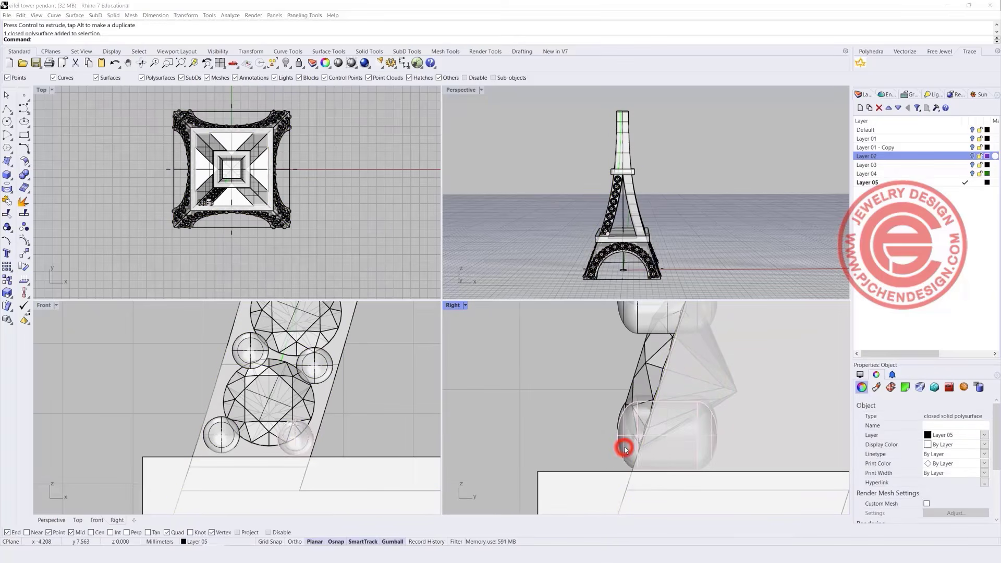
left_click(624, 448, "shift")
left_click(594, 473)
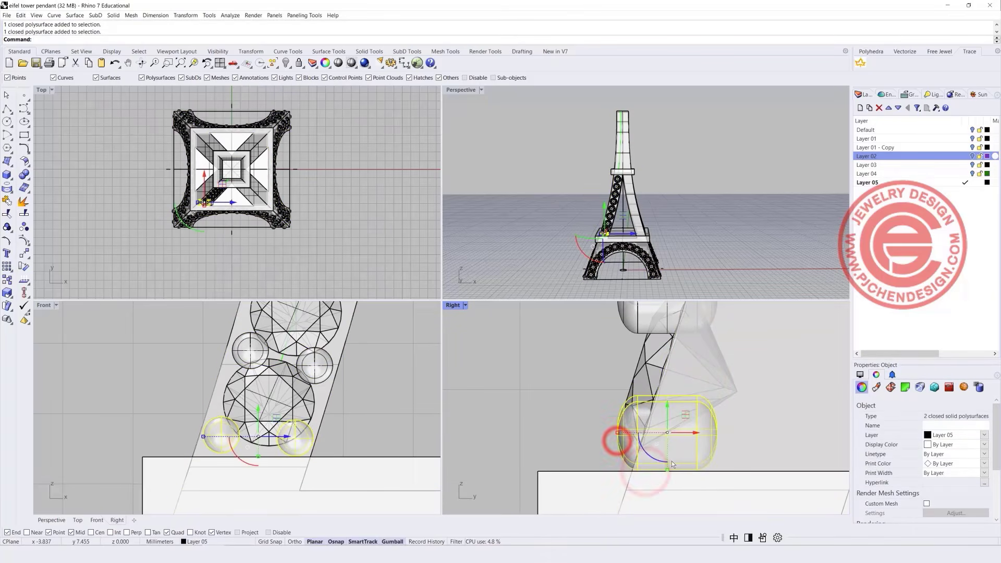
left_click_drag(647, 460, 683, 434)
left_click(394, 391)
scroll(604, 361, "down", 4)
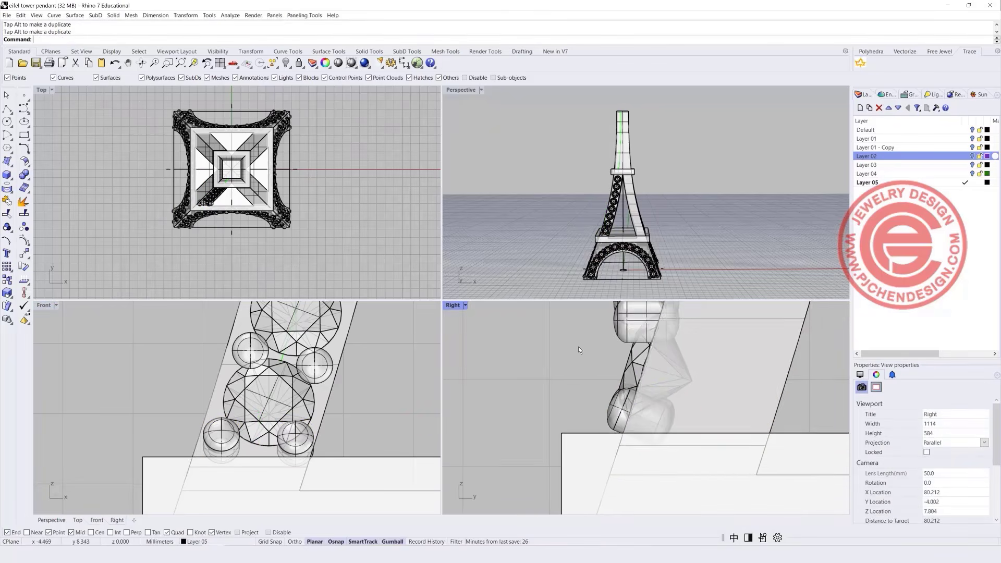
scroll(577, 350, "up", 5)
Tilt and shift the two upper prongs onto the slanted leg.
left_click(586, 386)
left_click(588, 344, "shift")
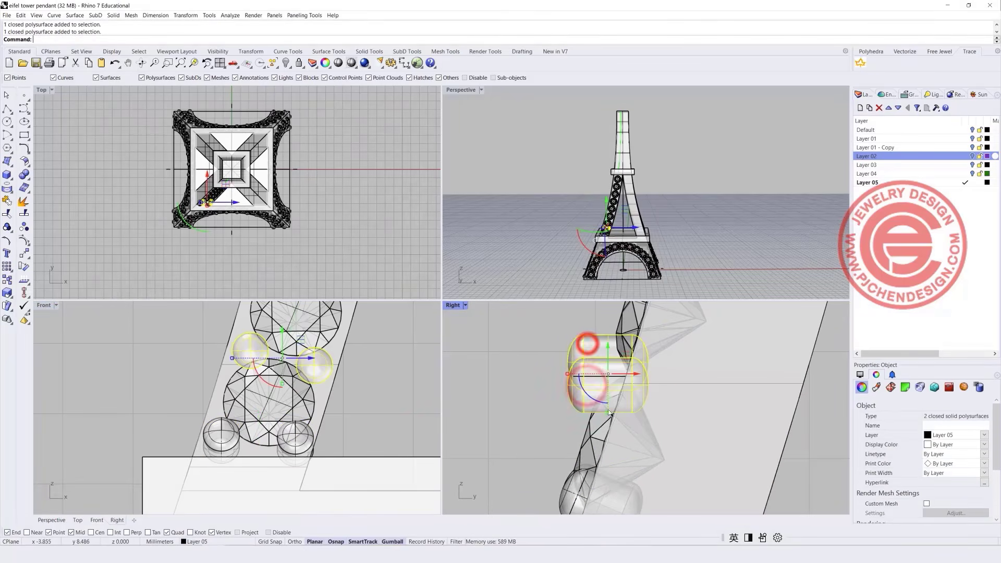
left_click_drag(605, 403, 661, 388)
key("Escape")
scroll(260, 407, "up", 3)
scroll(548, 263, "up", 4)
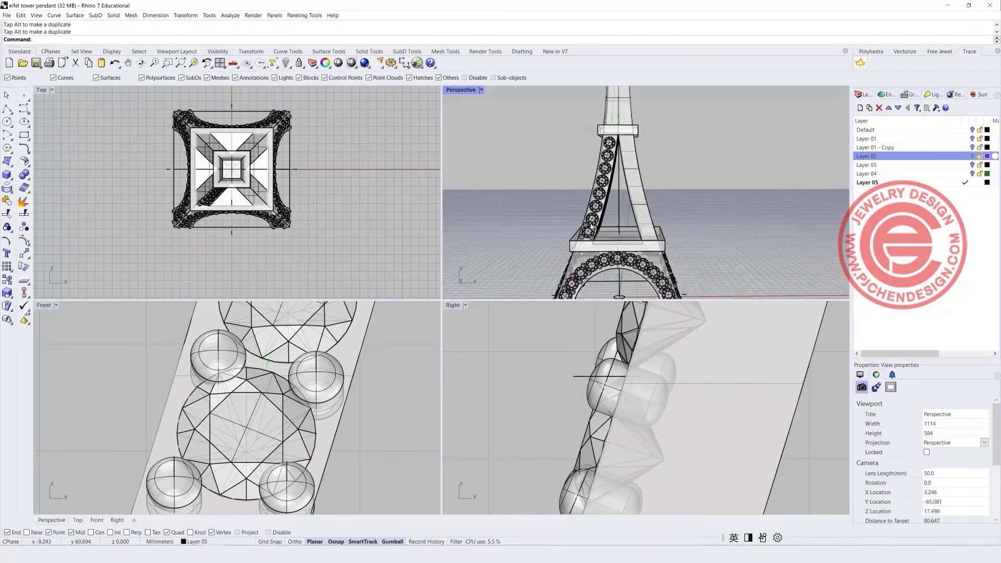
scroll(590, 228, "up", 6)
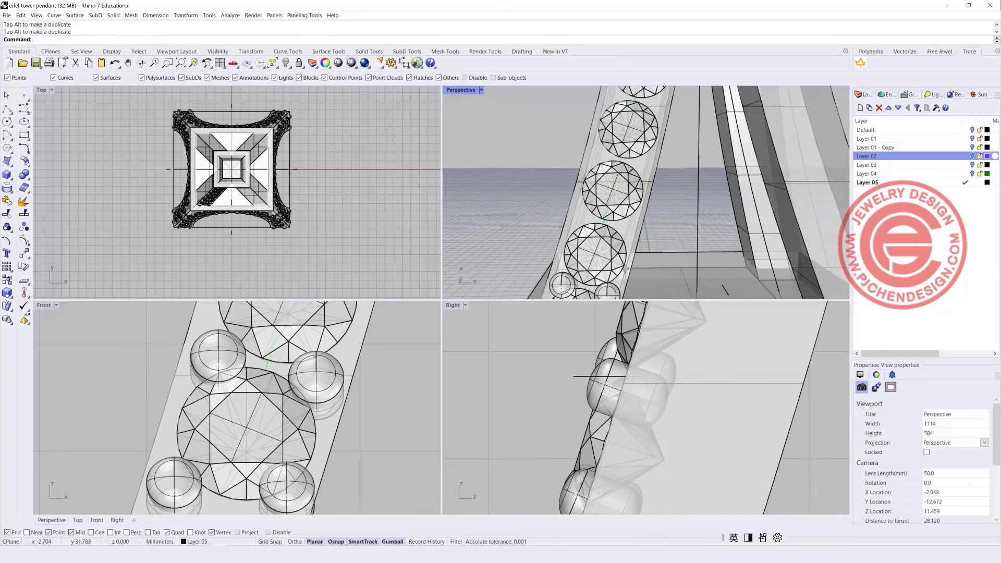
Orbit the Perspective view to check the prongs sit around the gem.
right_click_drag(625, 268, 628, 269)
left_click(325, 370)
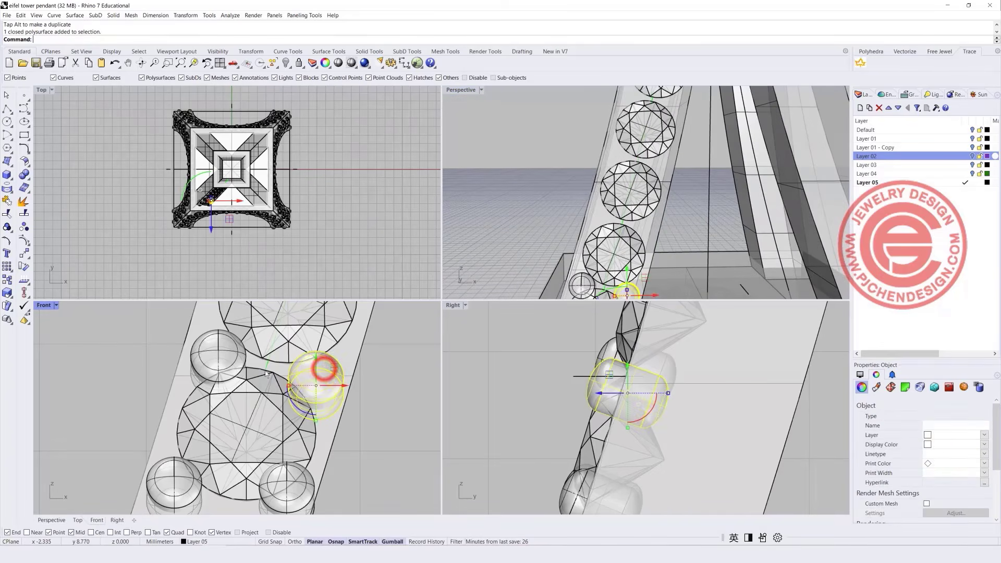
left_click(217, 353, "shift")
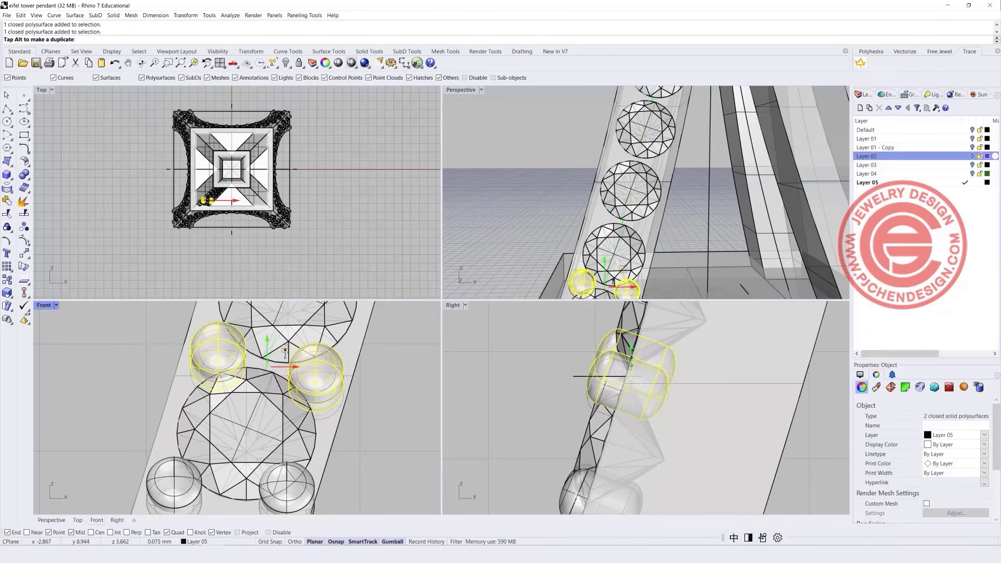
left_click(406, 376)
scroll(611, 280, "up", 8)
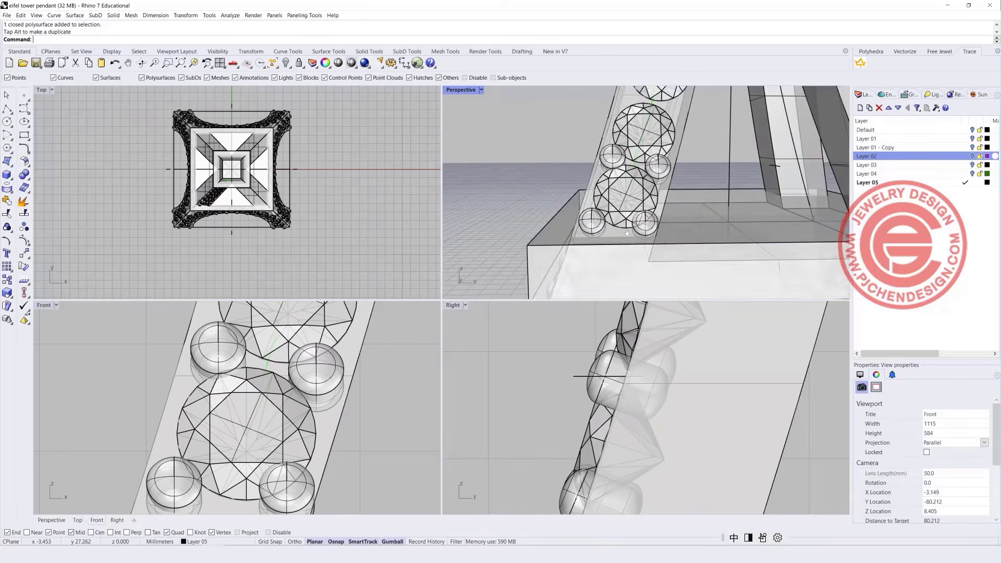
right_click_drag(646, 201, 625, 236)
left_click(624, 239)
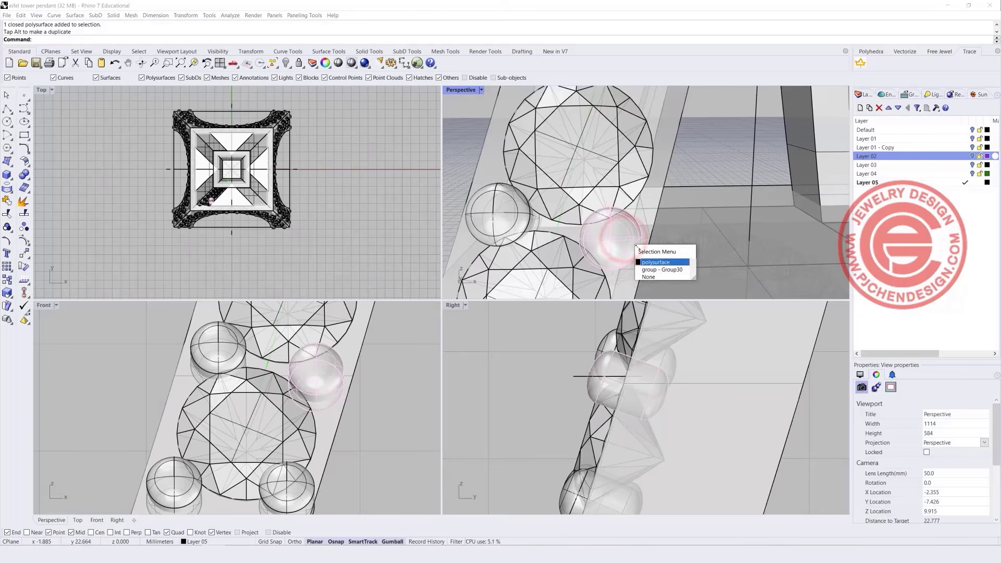
left_click(648, 262)
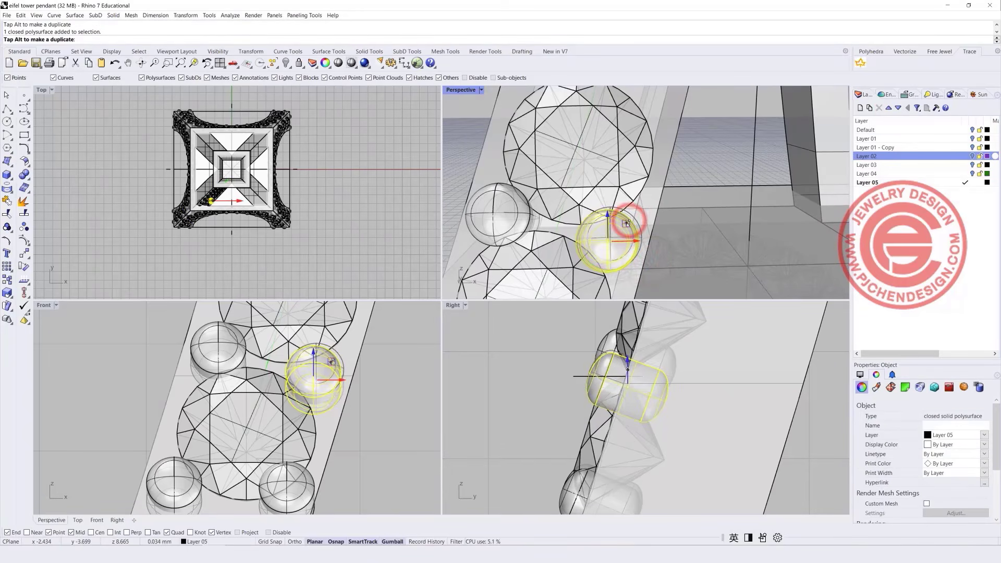
left_click(393, 200)
scroll(592, 235, "down", 6)
mouse_move(591, 234)
right_mouse_down()
mouse_move(563, 229)
mouse_move(577, 237)
right_mouse_up()
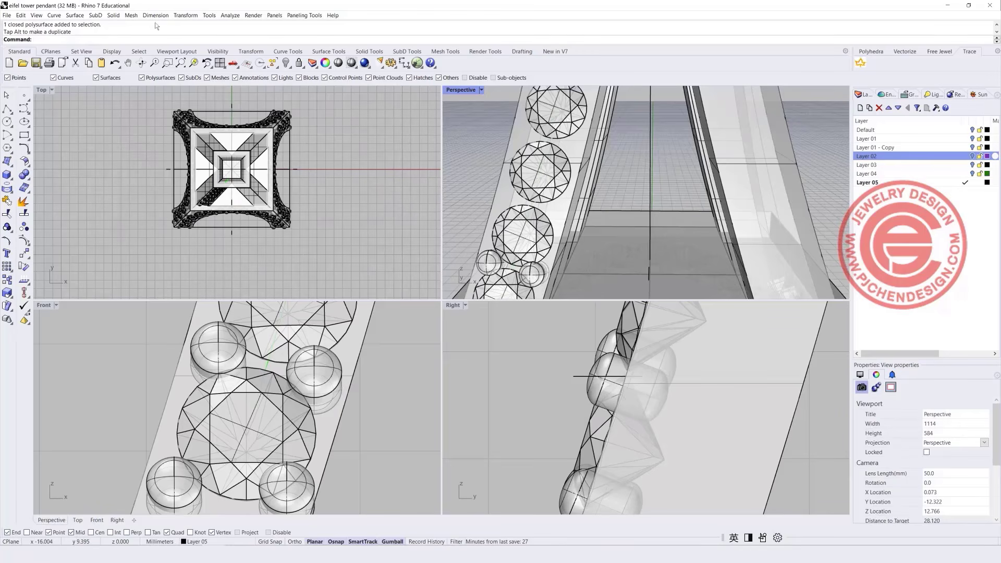
Array the two prongs along the leg's path curve.
left_click(186, 15)
mouse_move(211, 115)
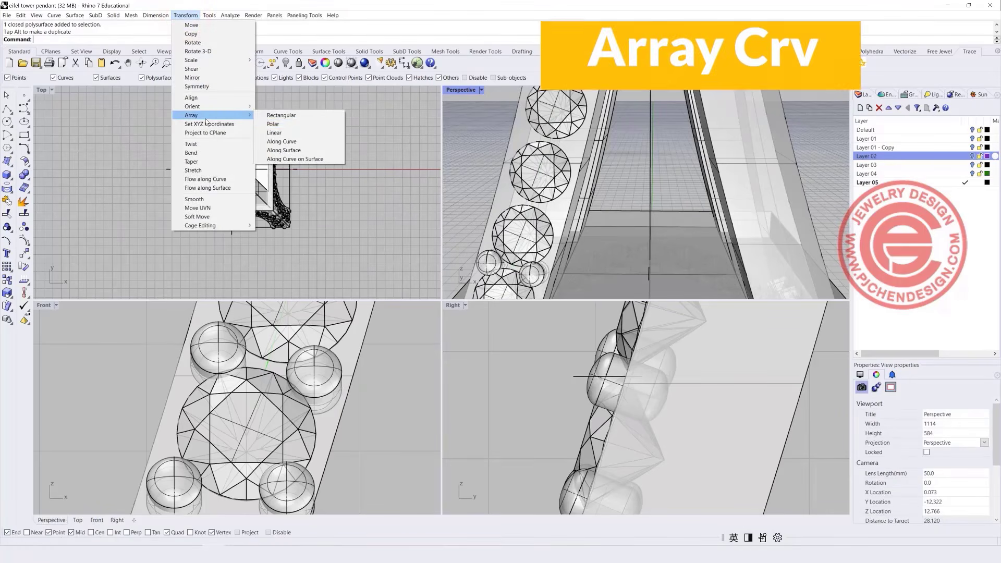
left_click(282, 142)
scroll(521, 284, "up", 3)
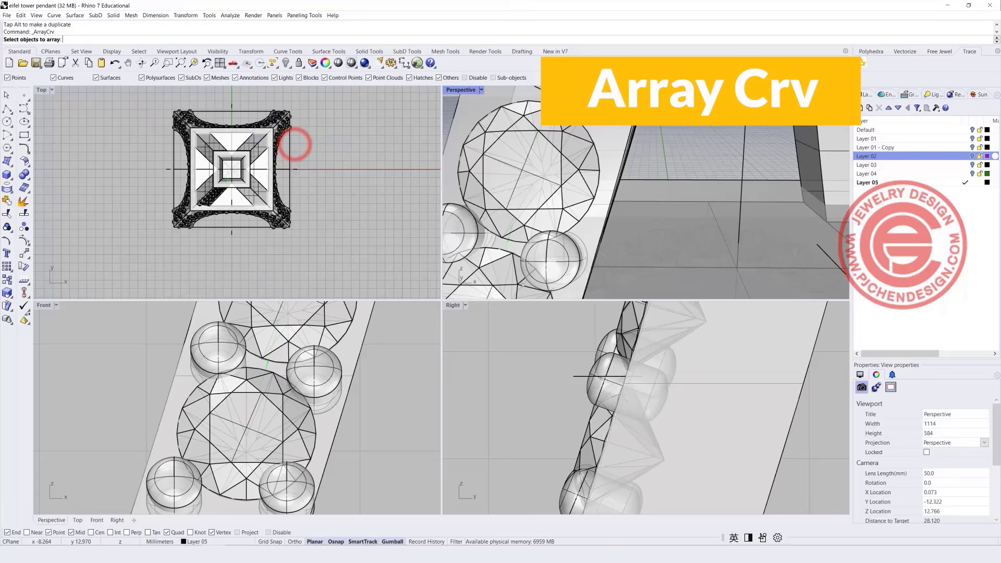
left_click(559, 263)
right_click_drag(559, 263, 628, 269, "shift")
left_click(566, 242)
key("Return")
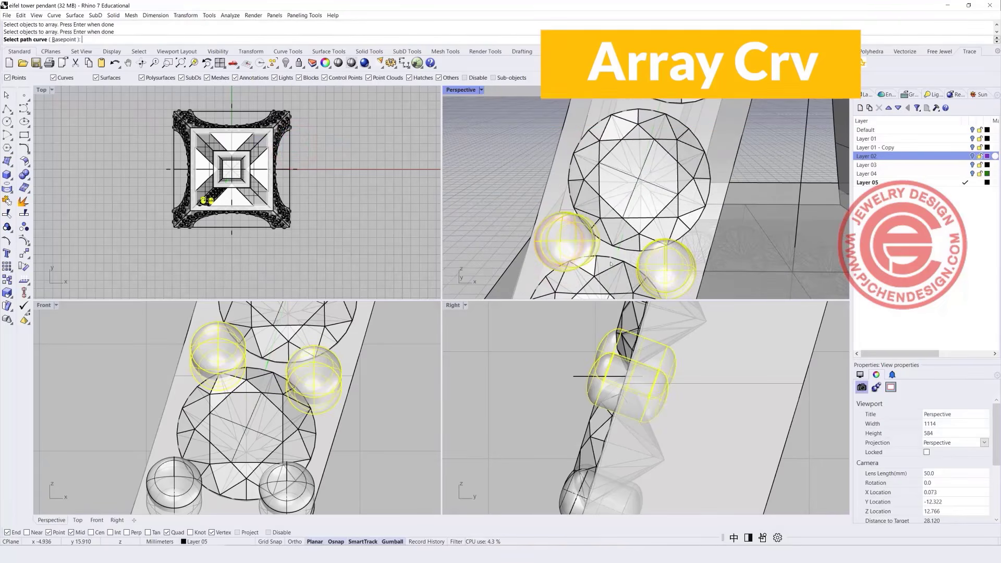
left_click(621, 256)
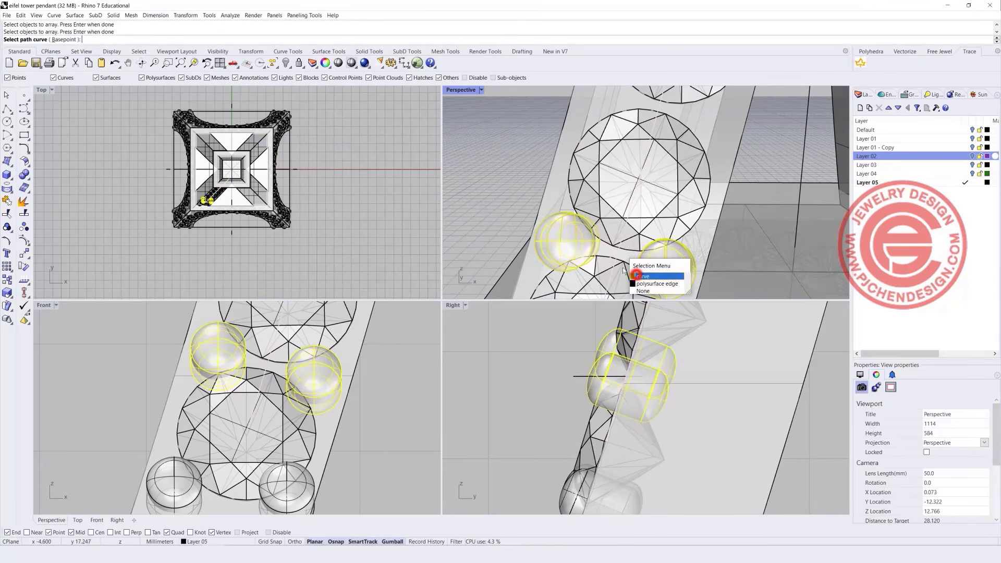
left_click(636, 276)
Accept the prong array and delete the 18 excess prongs on the upper tower.
scroll(636, 275, "down", 5)
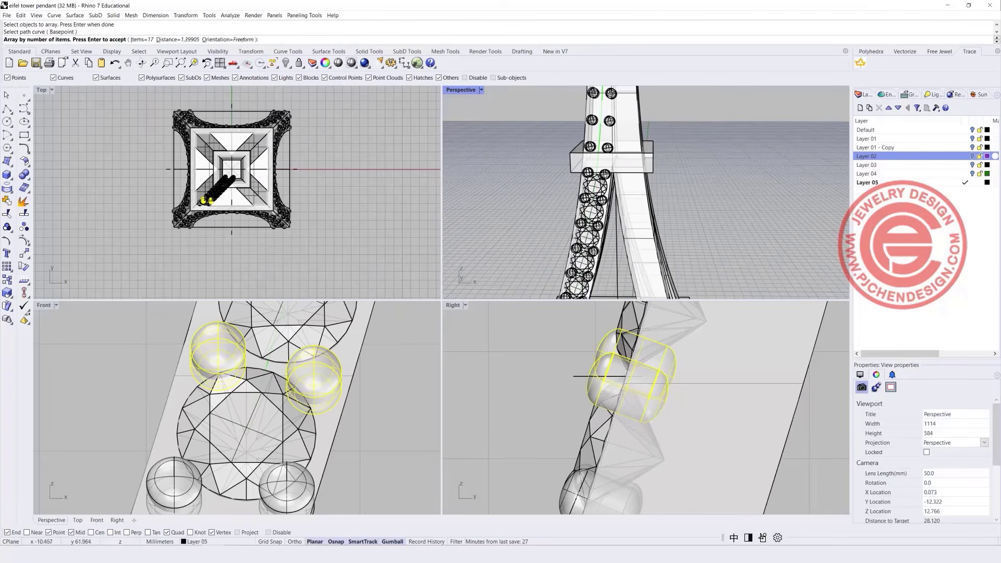
scroll(398, 415, "down", 14)
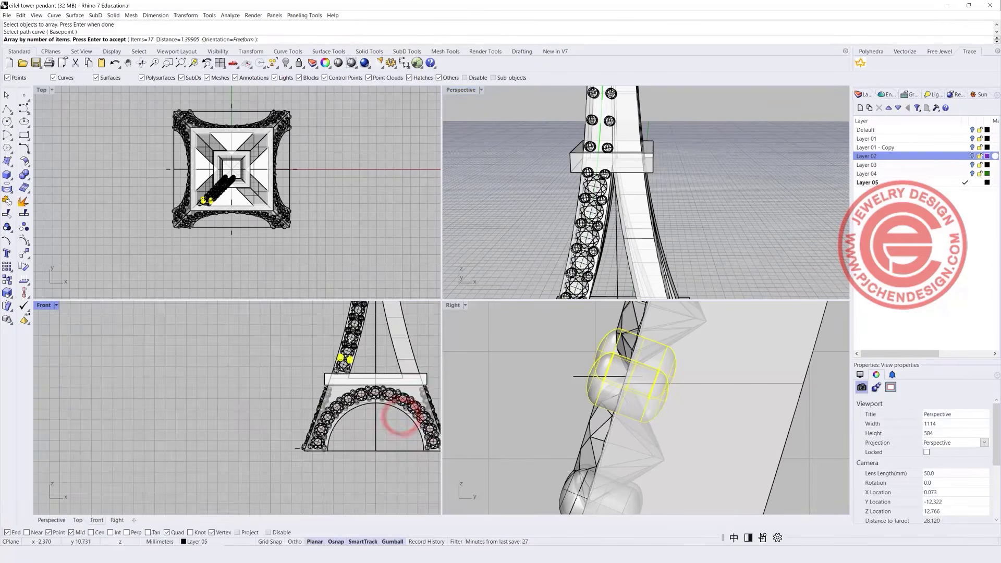
right_click_drag(402, 416, 344, 496)
scroll(297, 366, "up", 4)
scroll(298, 365, "up", 2)
right_click_drag(298, 364, 272, 476)
scroll(286, 407, "down", 8)
scroll(240, 372, "down", 8)
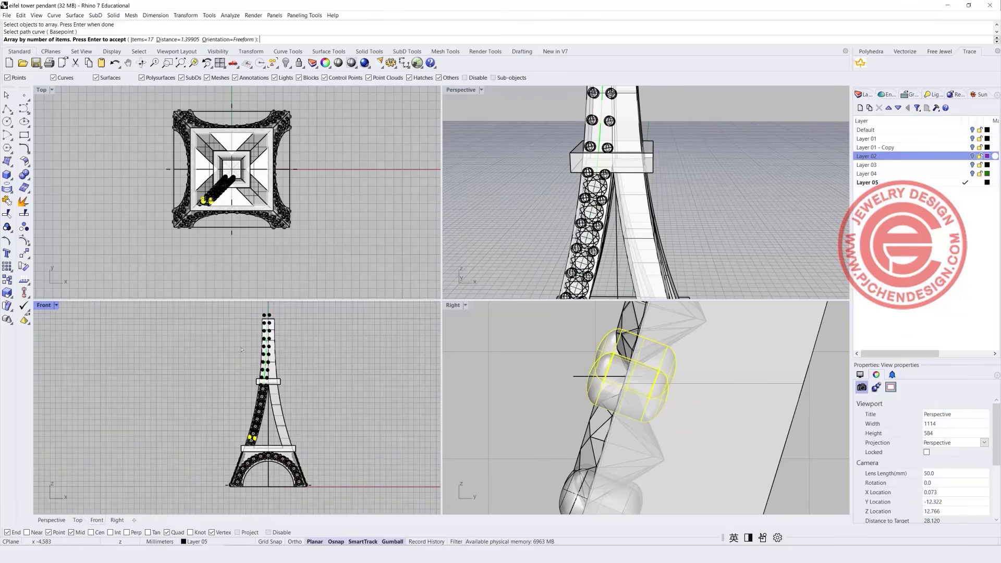
right_click(211, 314)
left_click_drag(210, 321, 318, 394)
key("Delete")
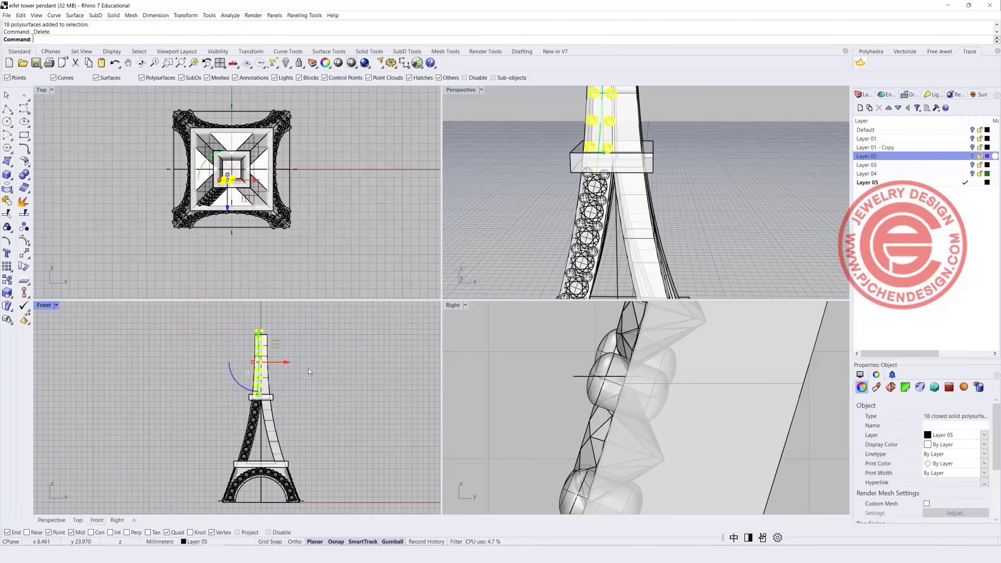
Raise the tower's first platform slightly.
scroll(281, 402, "up", 6)
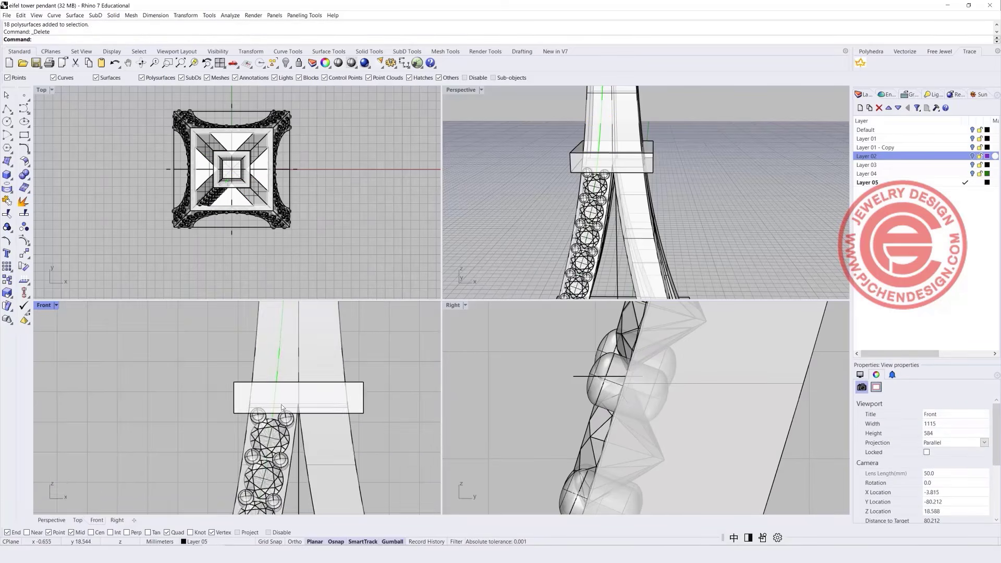
left_click(342, 393)
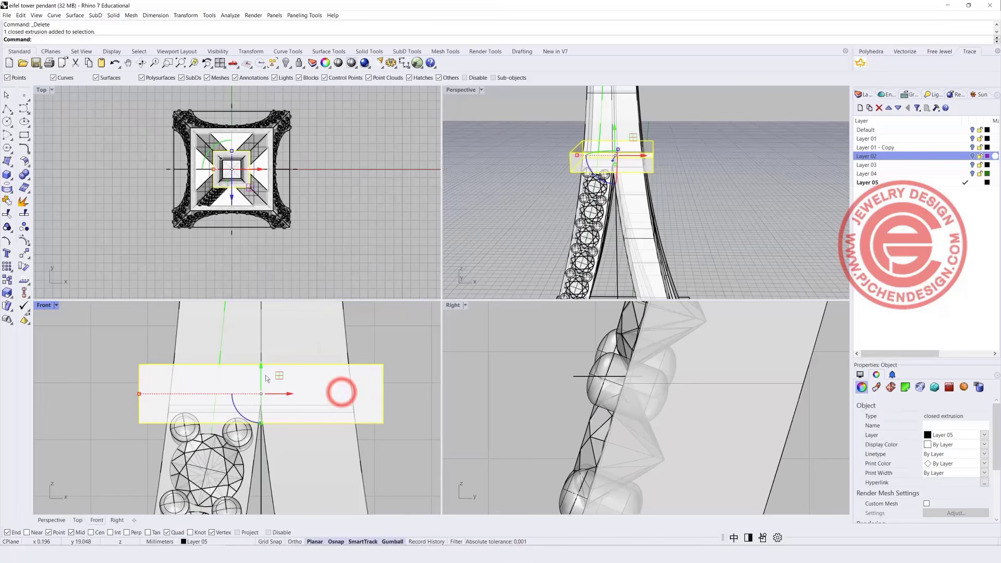
left_click_drag(263, 370, 266, 358)
left_click(413, 424)
scroll(240, 437, "up", 3)
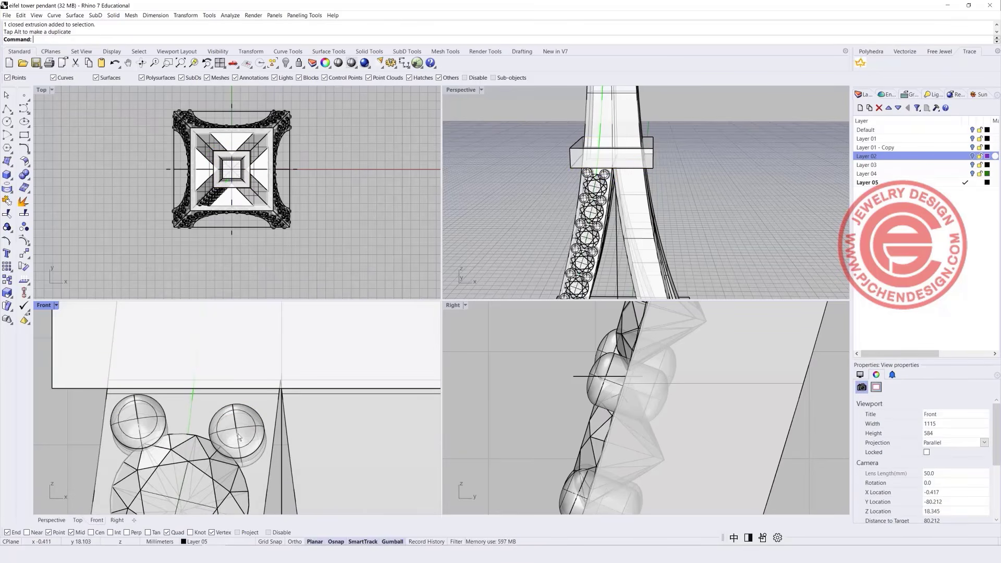
scroll(239, 437, "down", 2)
scroll(535, 205, "down", 3)
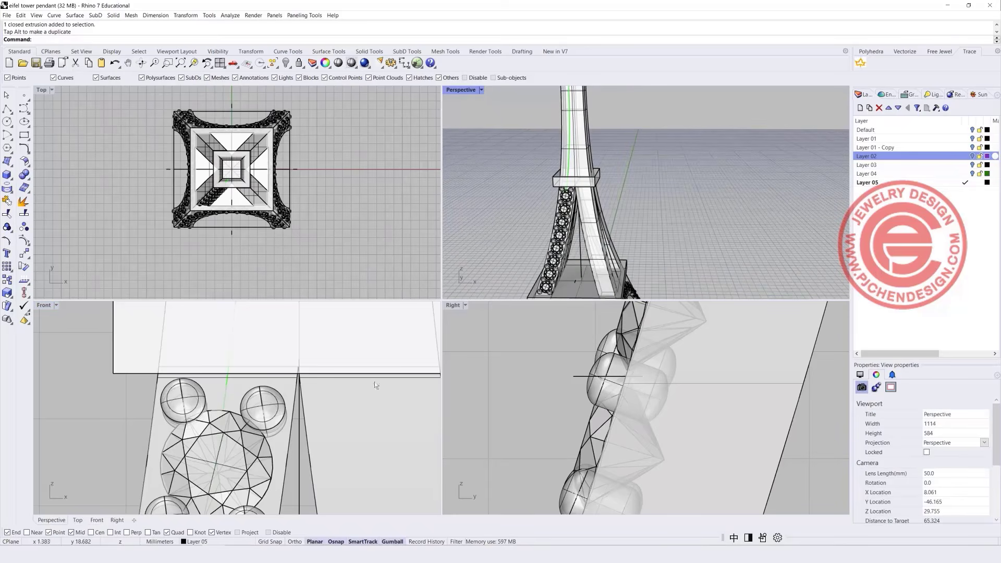
scroll(374, 384, "down", 3)
Group the left leg's stones in a maximized Front view.
double_click(43, 305)
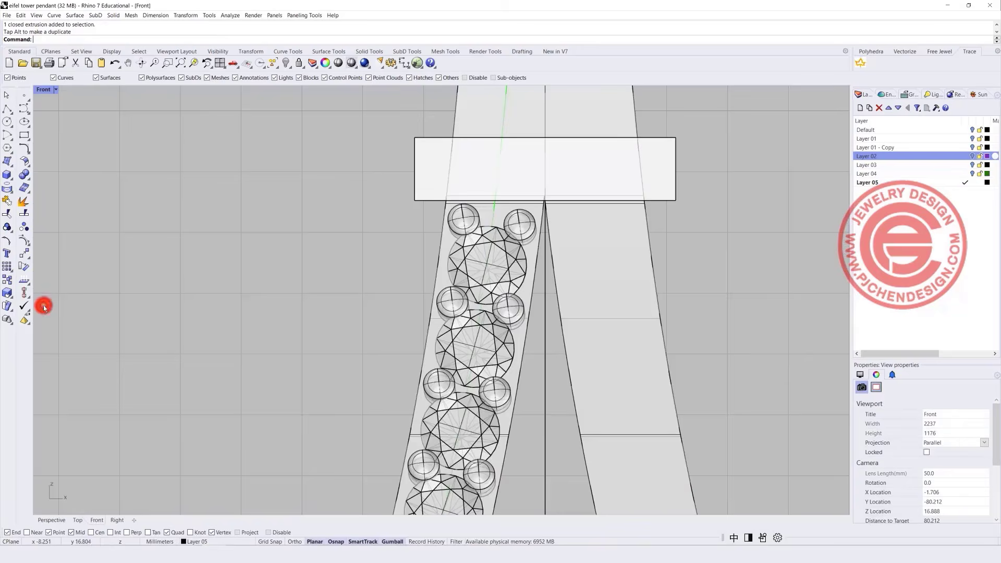
scroll(348, 280, "down", 8)
right_click_drag(359, 281, 334, 190)
scroll(339, 191, "up", 2)
left_click(368, 218, "shift")
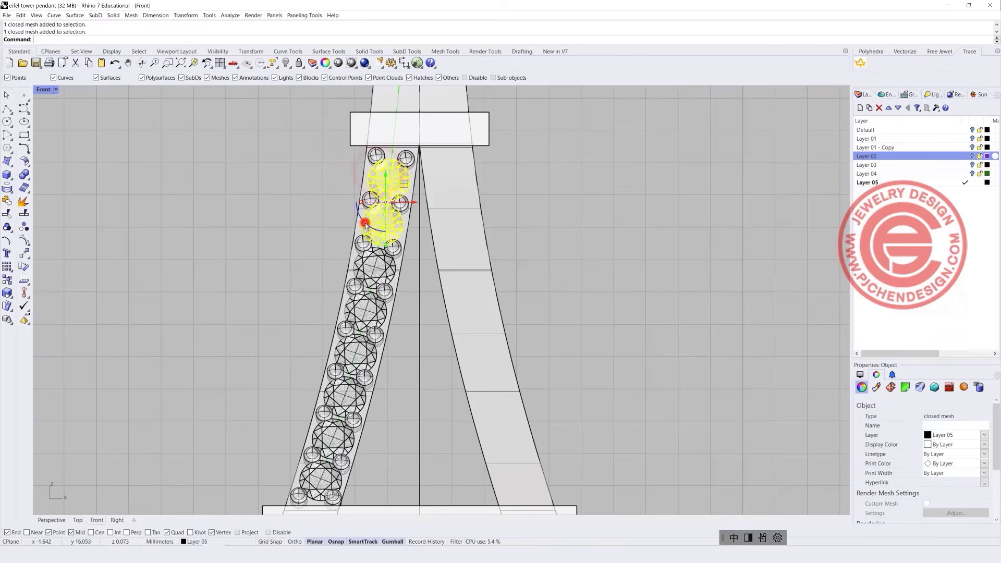
left_click(361, 266, "shift")
left_click(324, 427, "shift")
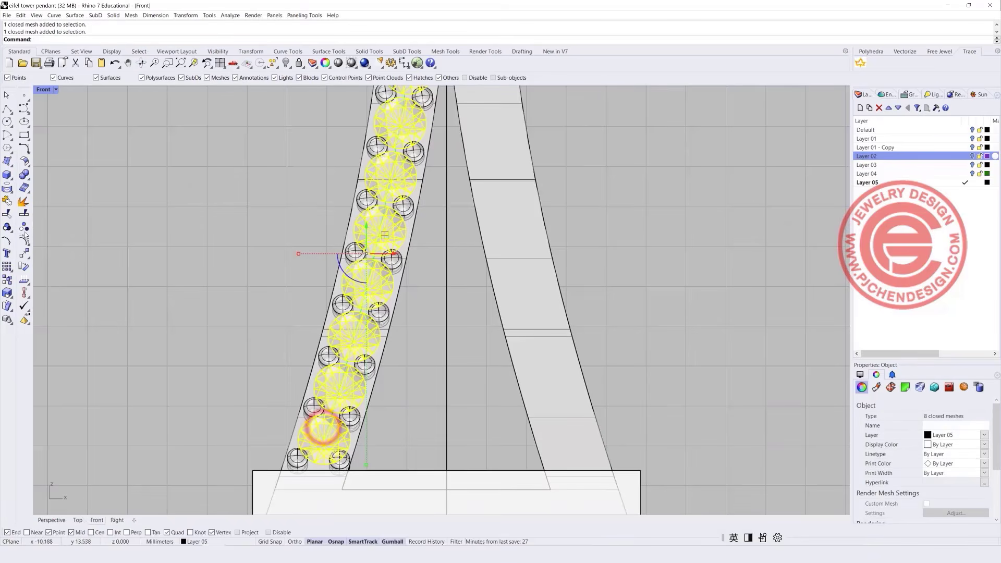
left_click(7, 227)
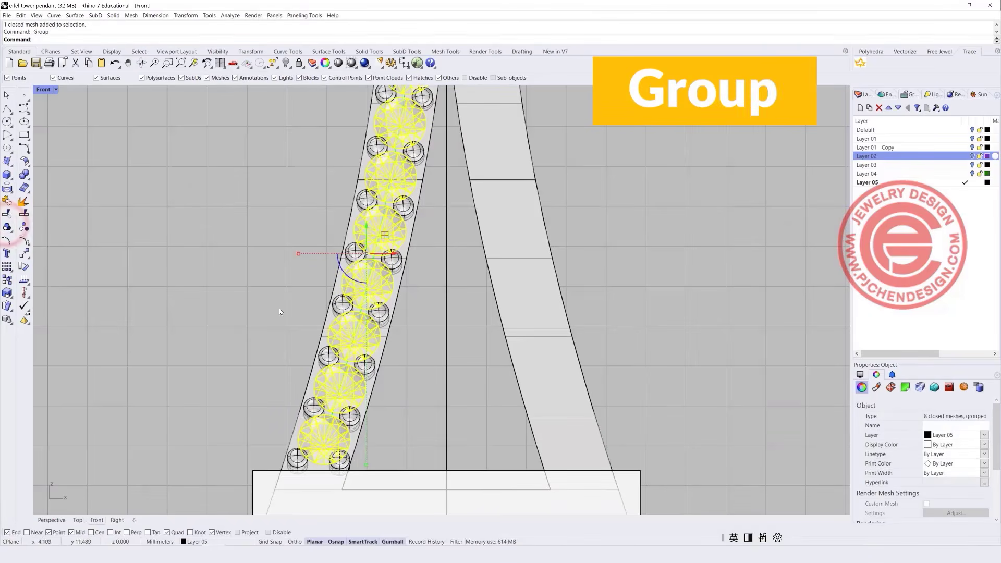
Mirror the grouped stones and prongs across the tower's vertical centre line onto the right leg.
scroll(279, 308, "down", 5)
left_click_drag(219, 168, 346, 377)
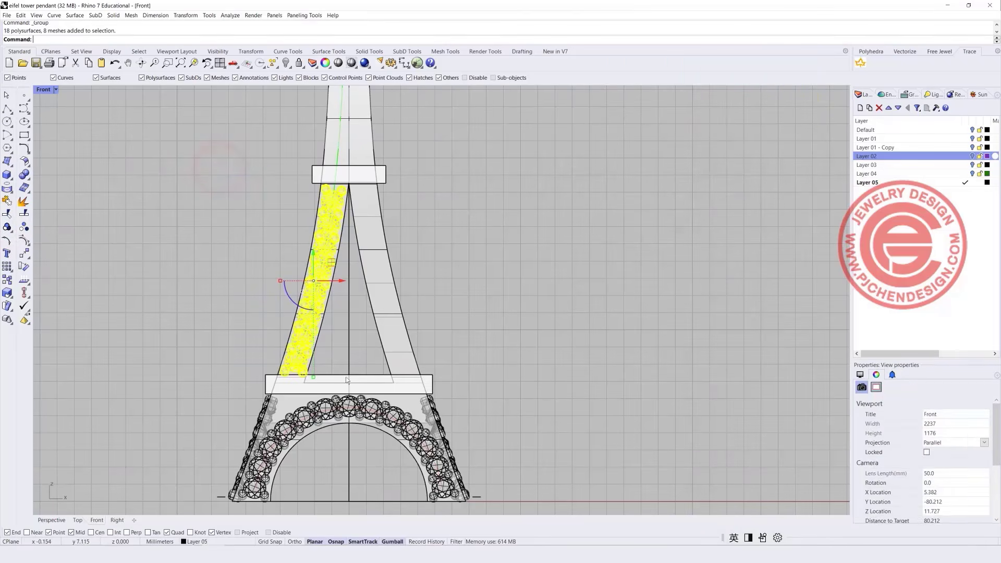
scroll(333, 209, "up", 5)
left_click(314, 199, "ctrl")
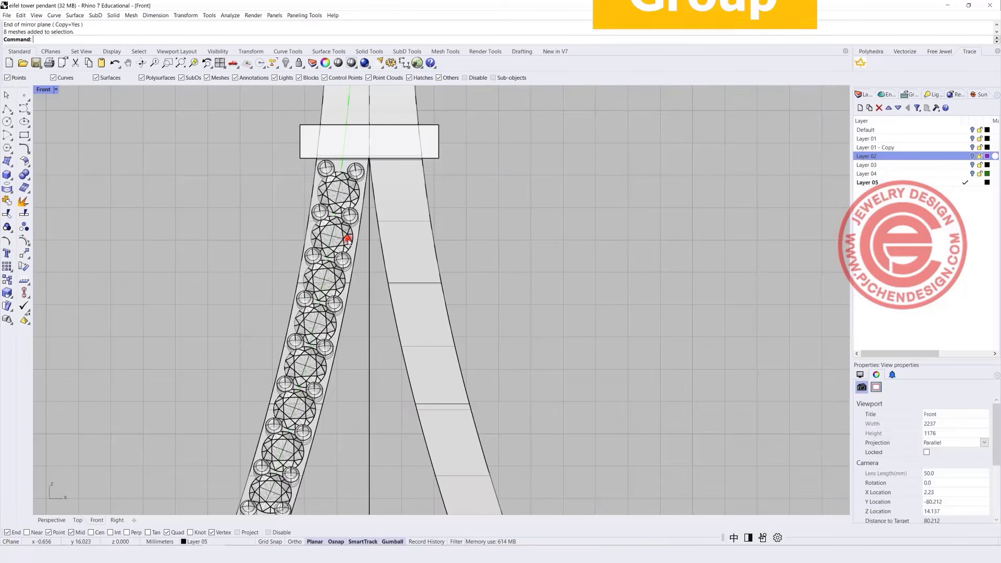
left_click(348, 240)
left_click(347, 257, "shift")
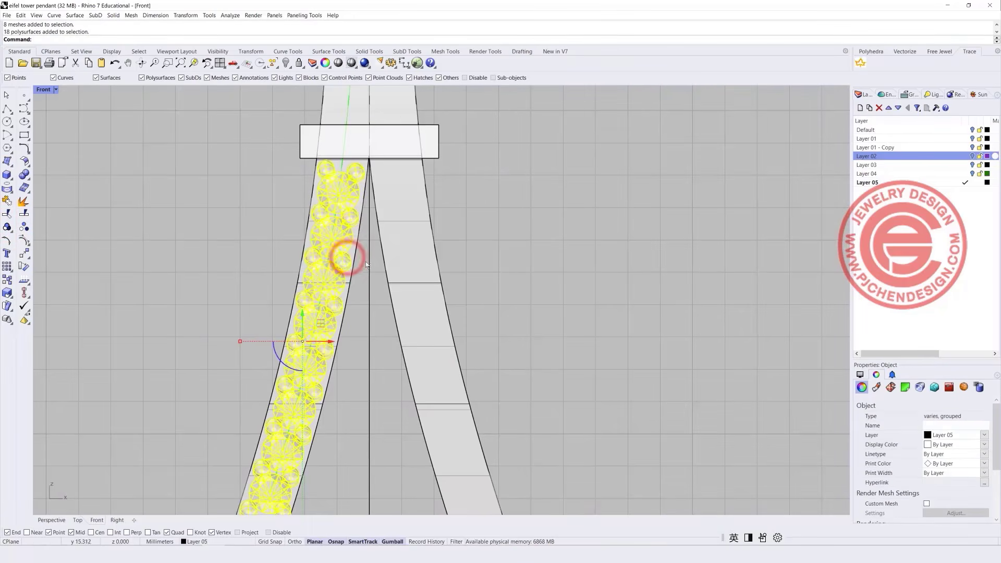
right_click(348, 257)
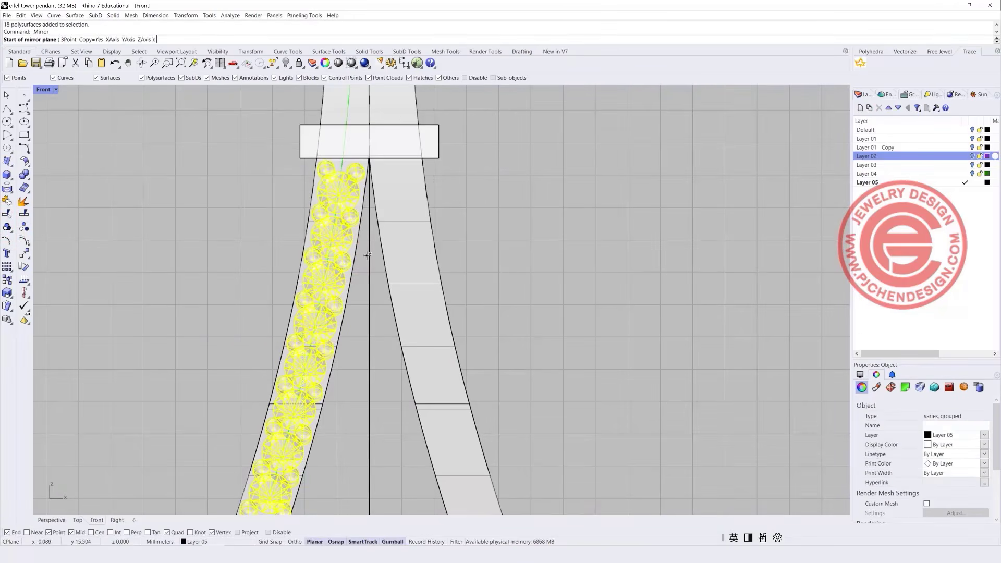
left_click(371, 127)
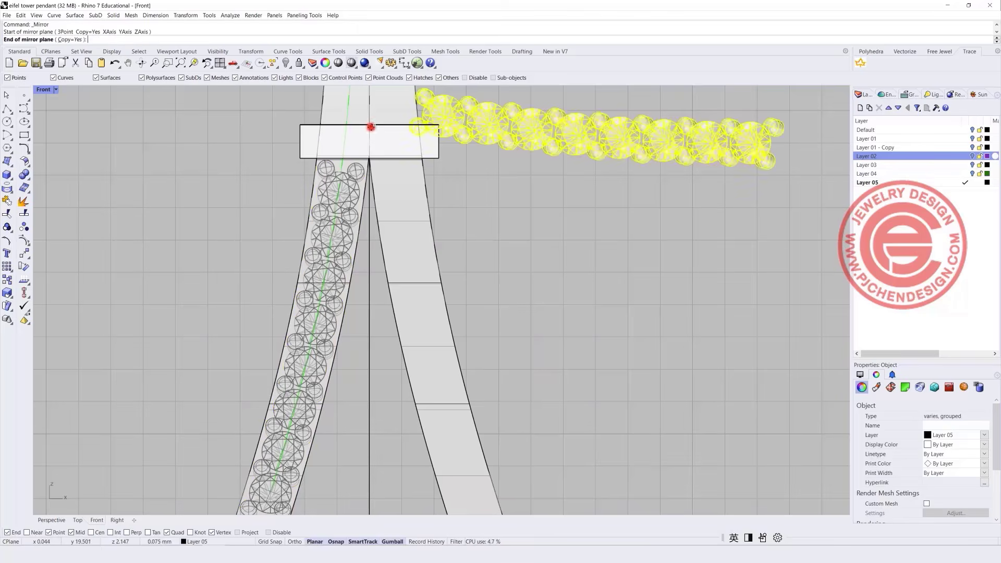
left_click(370, 276)
Restore the four-view layout and select the right leg's stones and prongs.
double_click(44, 92)
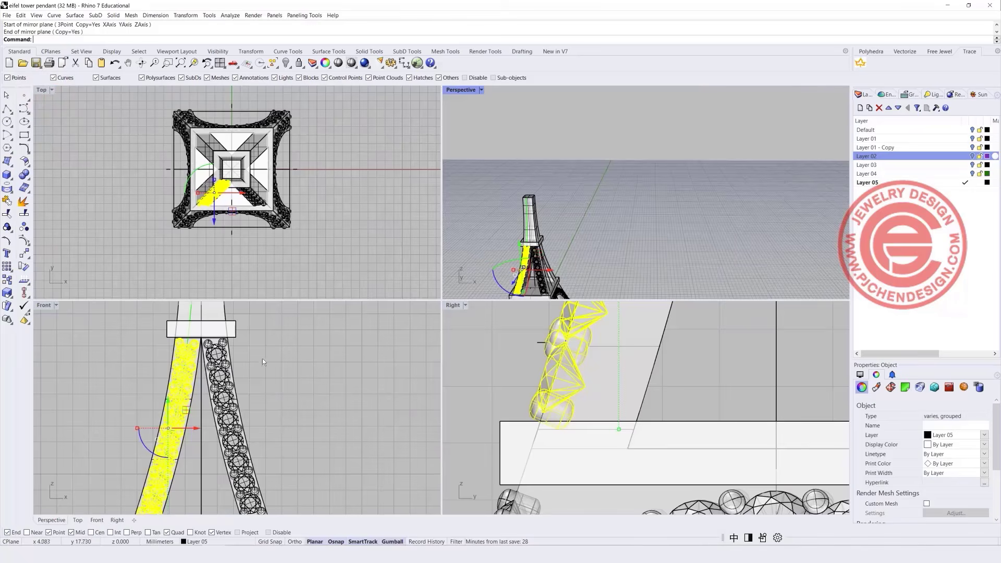
scroll(261, 358, "up", 5)
left_click(215, 332, "shift")
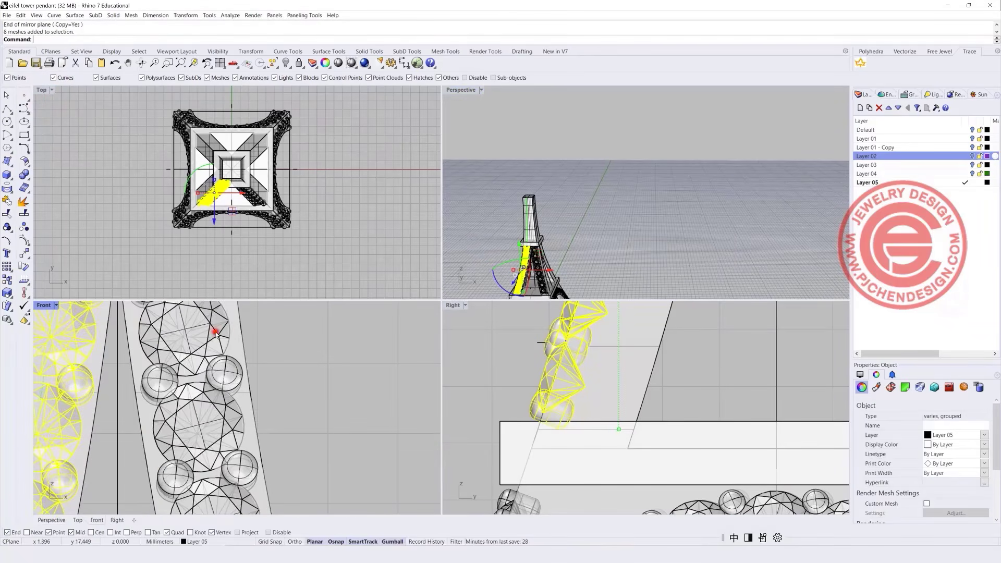
left_click(232, 364, "shift")
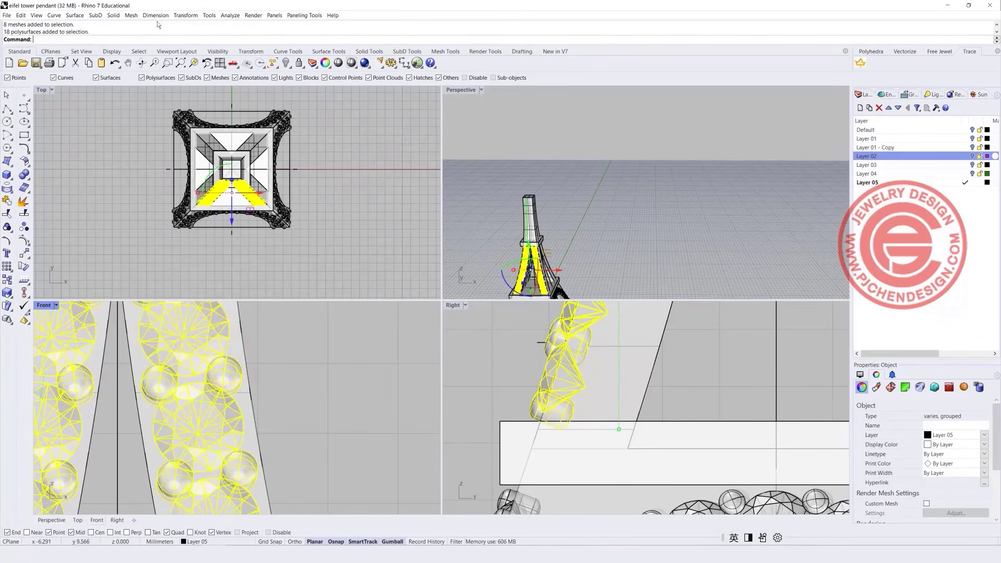
Polar-array the leg sets 4 times over 360° about centre point 0.
left_click(185, 15)
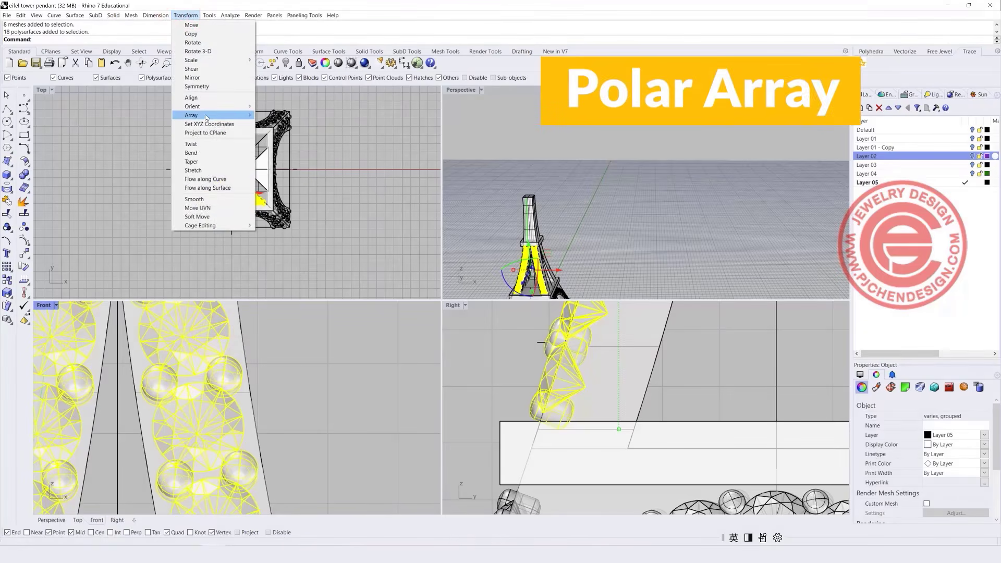
mouse_move(206, 118)
left_click(293, 123)
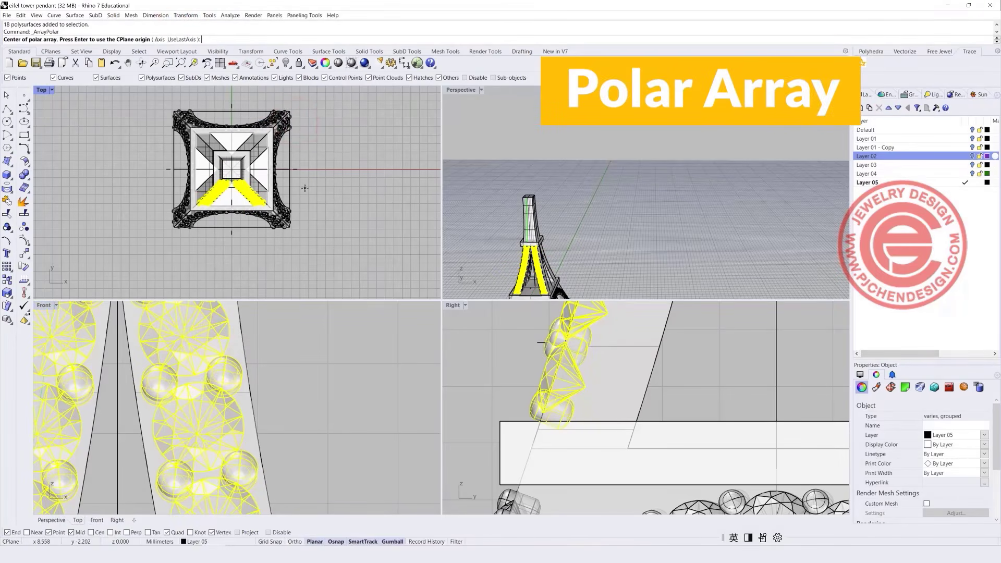
type("0")
key("Return")
key("Return")
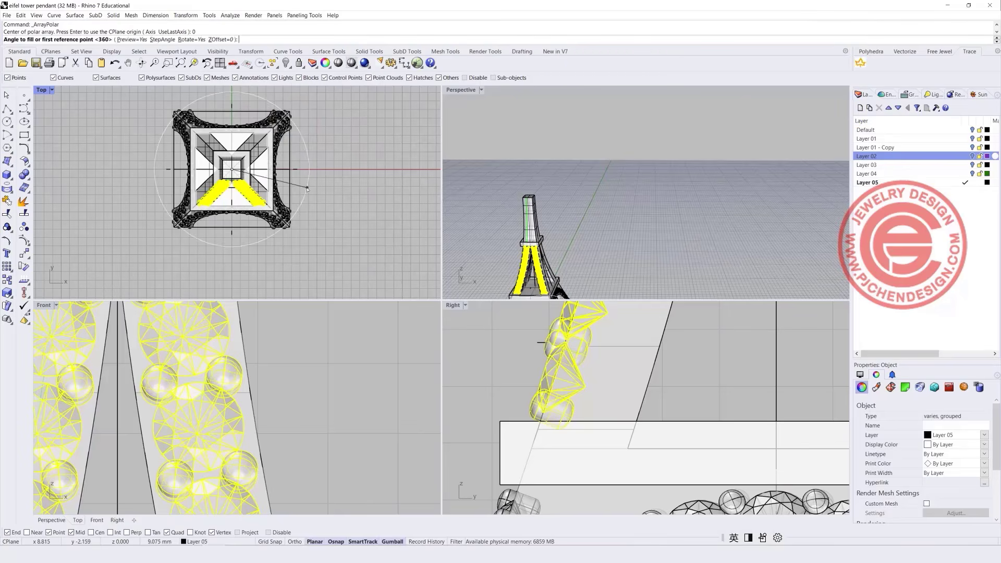
key("Return")
key("Return")
left_click(323, 211)
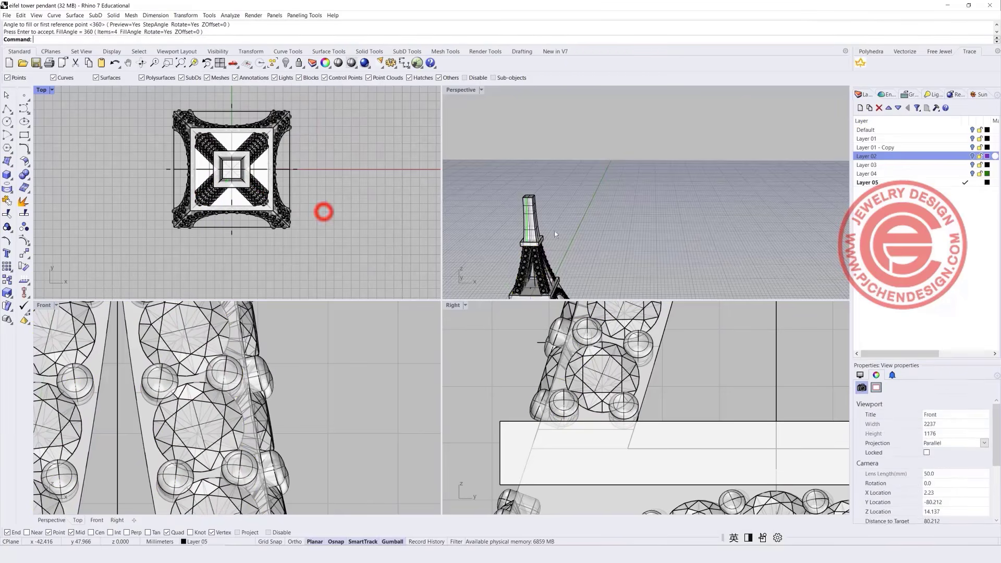
Inspect the arrayed legs in Perspective and select the tower's green centre curve.
scroll(550, 249, "up", 6)
right_click_drag(550, 249, 621, 137, "shift")
right_click_drag(597, 178, 651, 198)
scroll(282, 385, "down", 17)
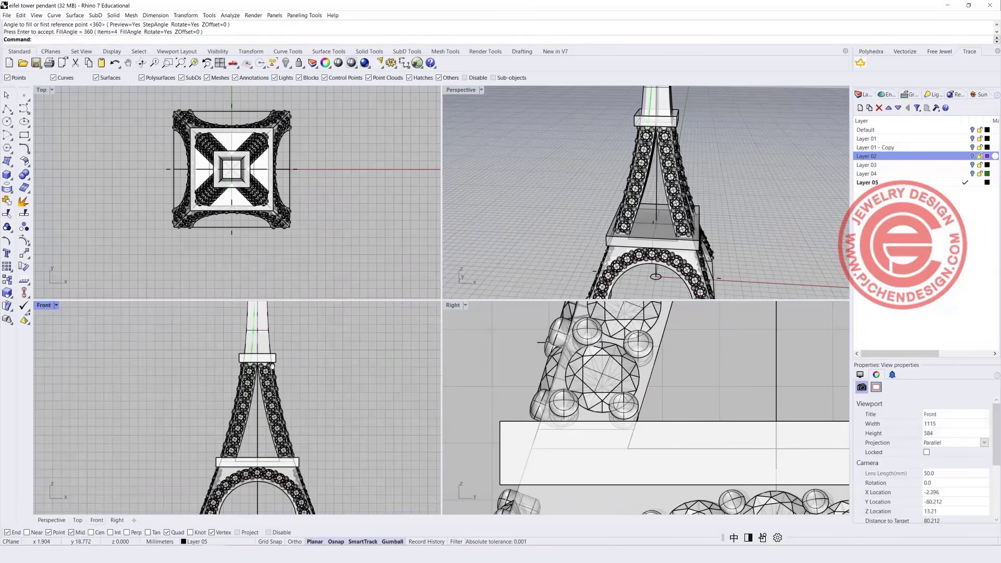
scroll(245, 378, "up", 2)
right_click_drag(265, 326, 256, 368)
scroll(234, 382, "up", 2)
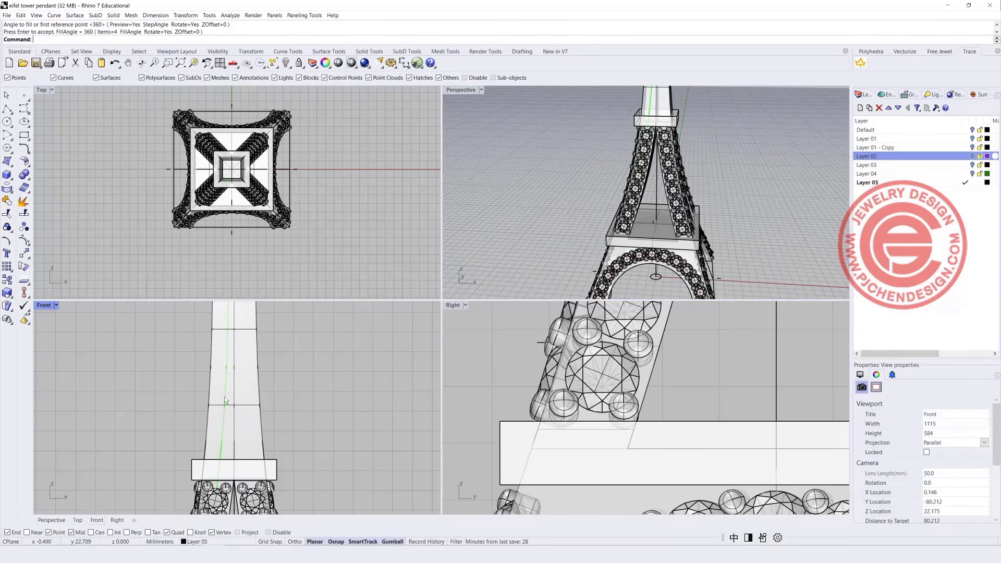
left_click(224, 396)
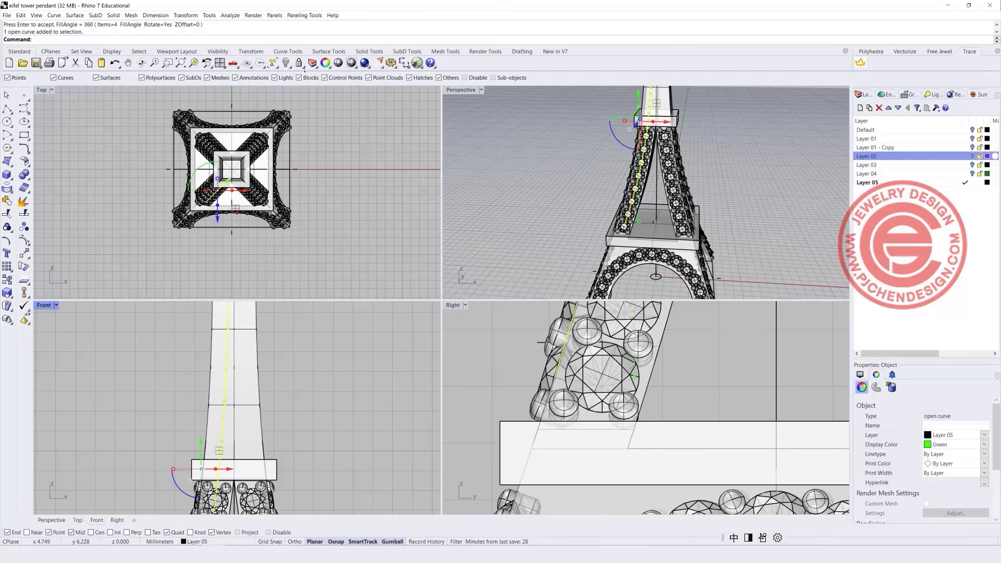
Hide the centre curve and draw a vertical polyline at the tower top.
left_click(285, 62)
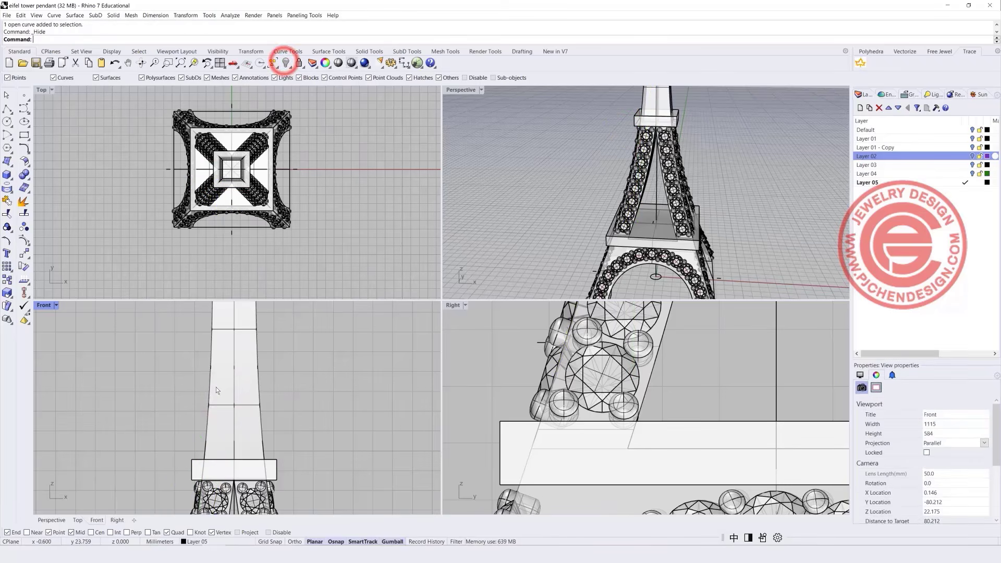
left_click(7, 108)
scroll(243, 350, "down", 3)
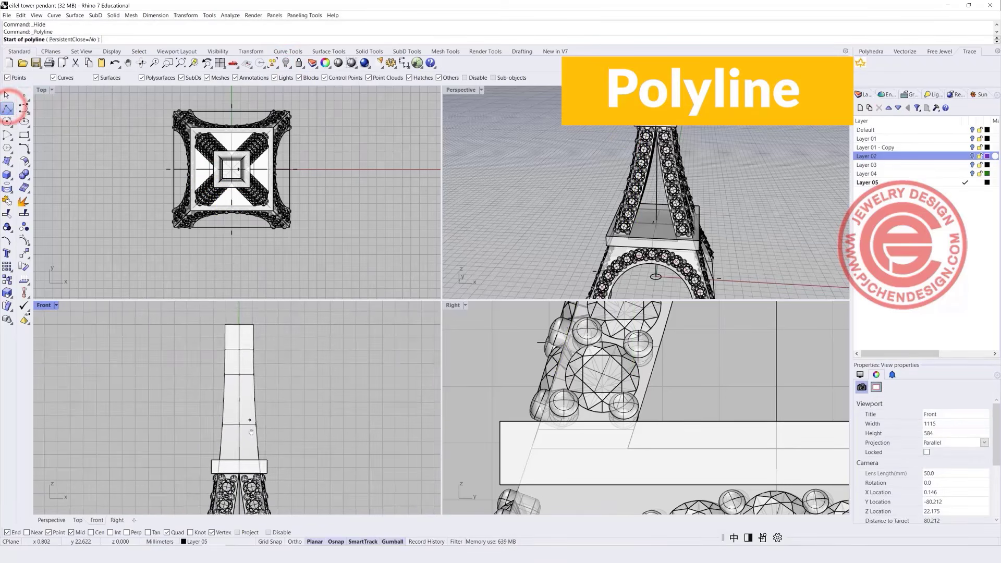
left_click(240, 351)
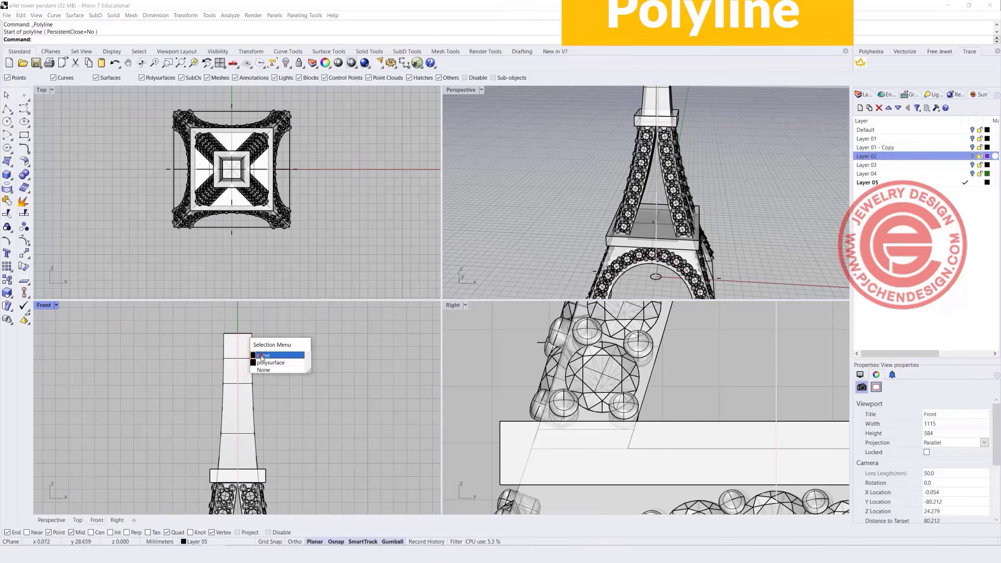
left_click(260, 356)
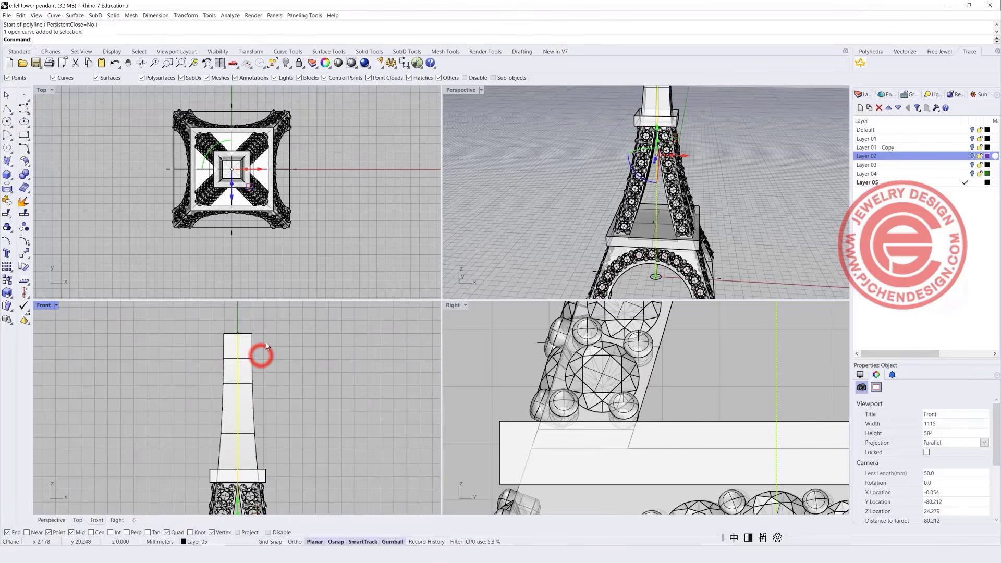
Project the polyline onto the spire surfaces and check it in Perspective.
left_click(7, 187)
left_click(232, 365)
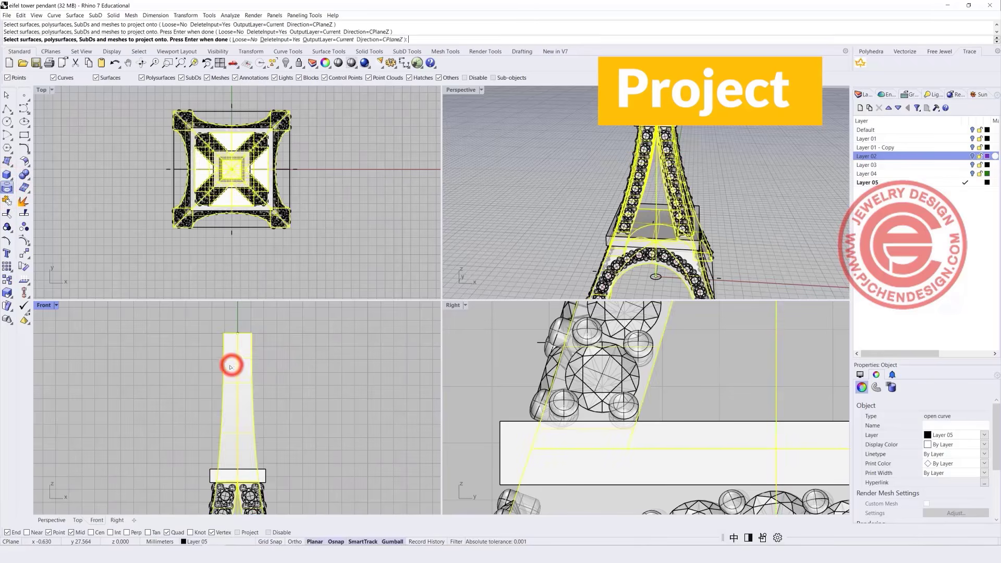
right_click(231, 367)
right_click_drag(678, 173, 665, 201)
scroll(665, 147, "up", 4)
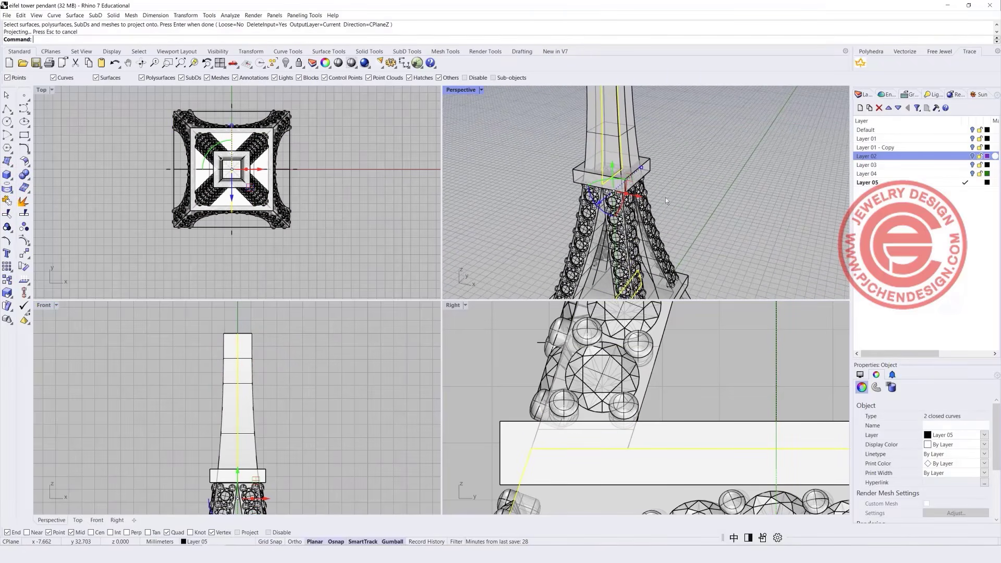
double_click(453, 92)
Explode the projected curves and delete all but one front-face segment.
scroll(453, 92, "down", 6)
right_click_drag(453, 92, 440, 172, "shift")
scroll(348, 230, "up", 2)
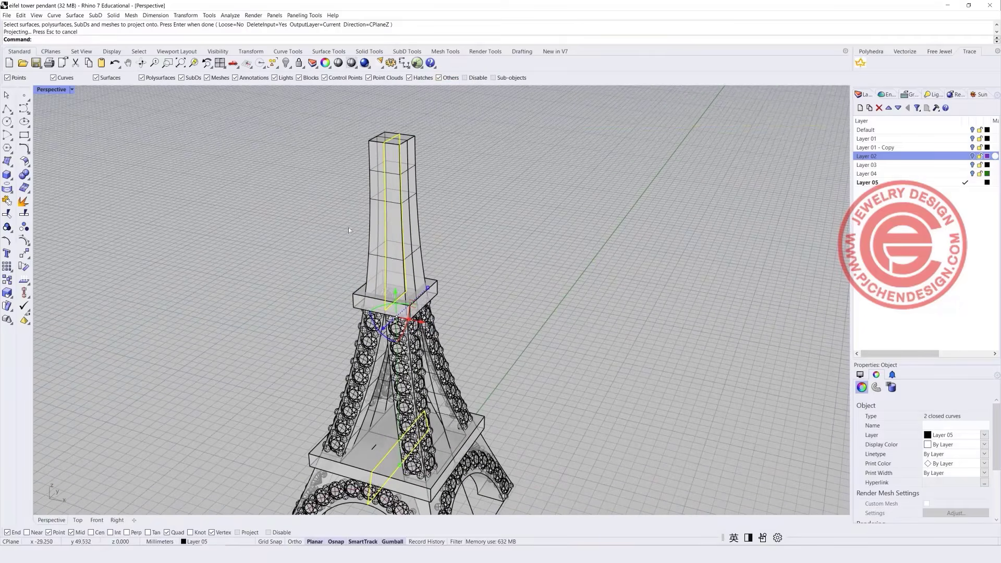
left_click(23, 201)
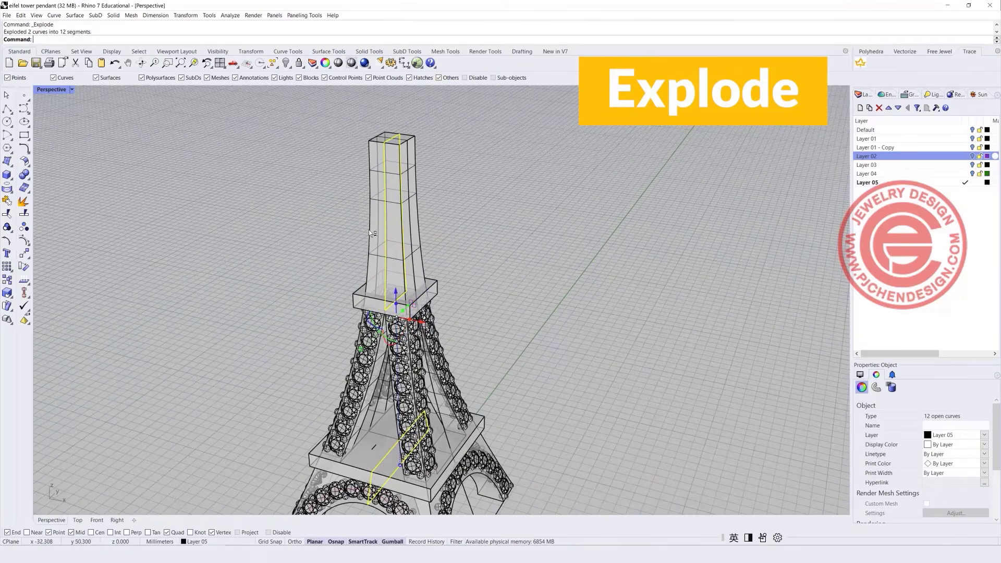
left_click(386, 231, "ctrl")
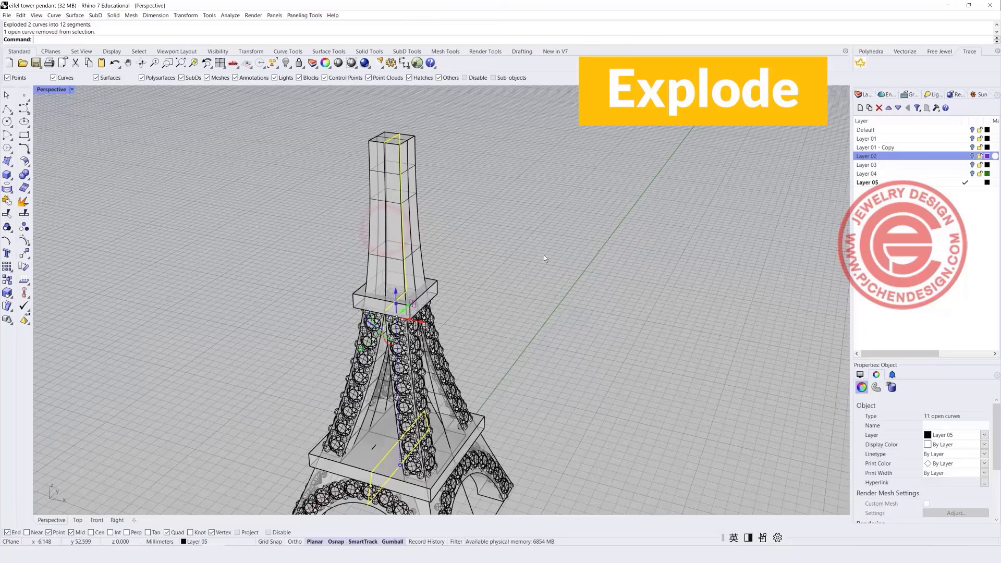
key("Delete")
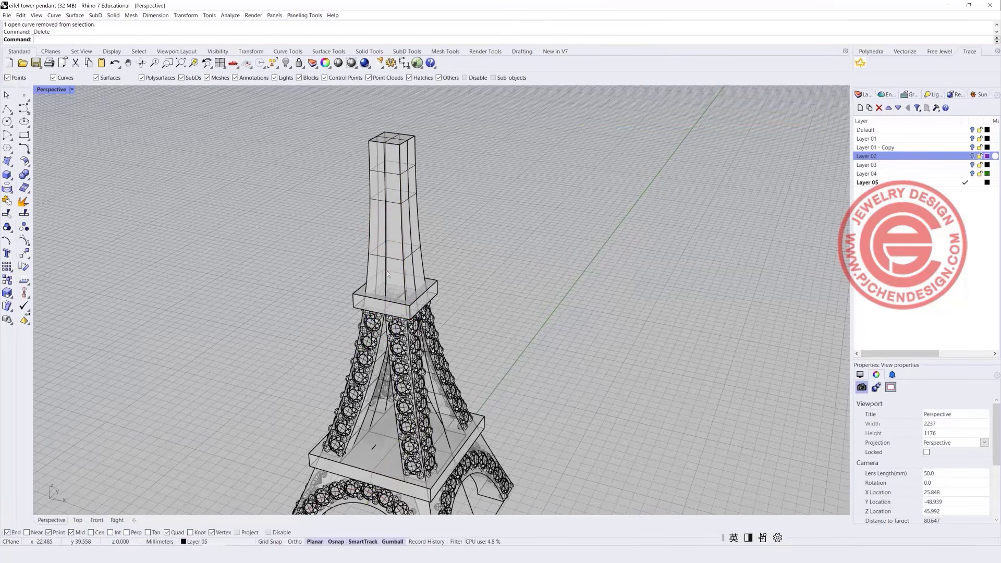
Check the remaining vertical line on the spire and restore the four-viewport layout.
left_click(386, 266)
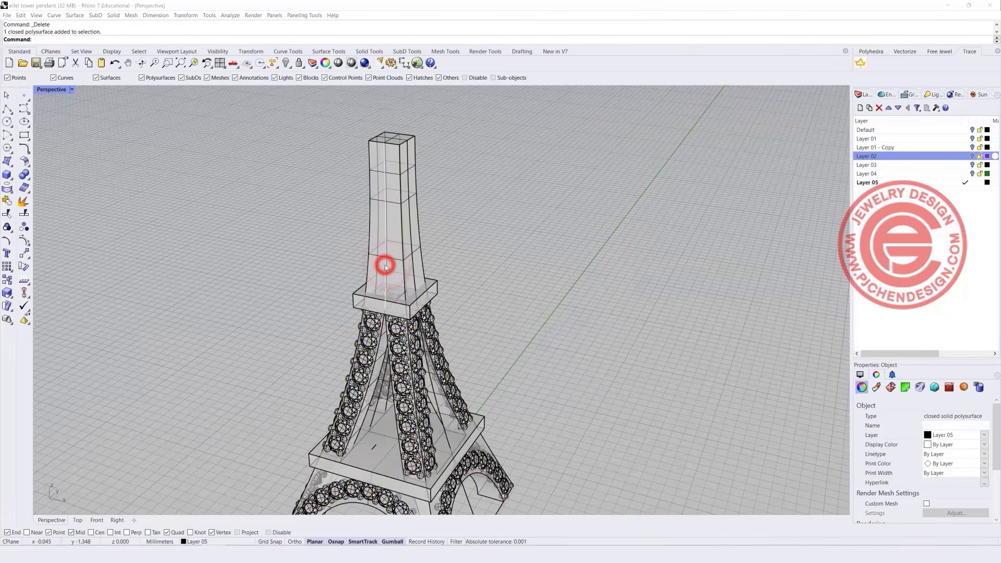
left_click(385, 265)
left_click(980, 450)
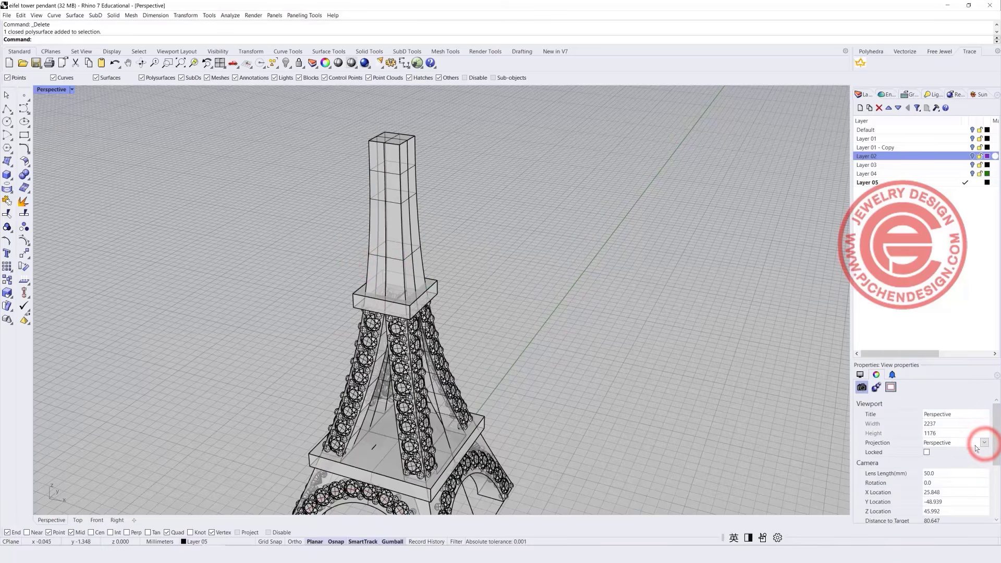
left_click(935, 501)
left_click(583, 321)
scroll(408, 230, "up", 2)
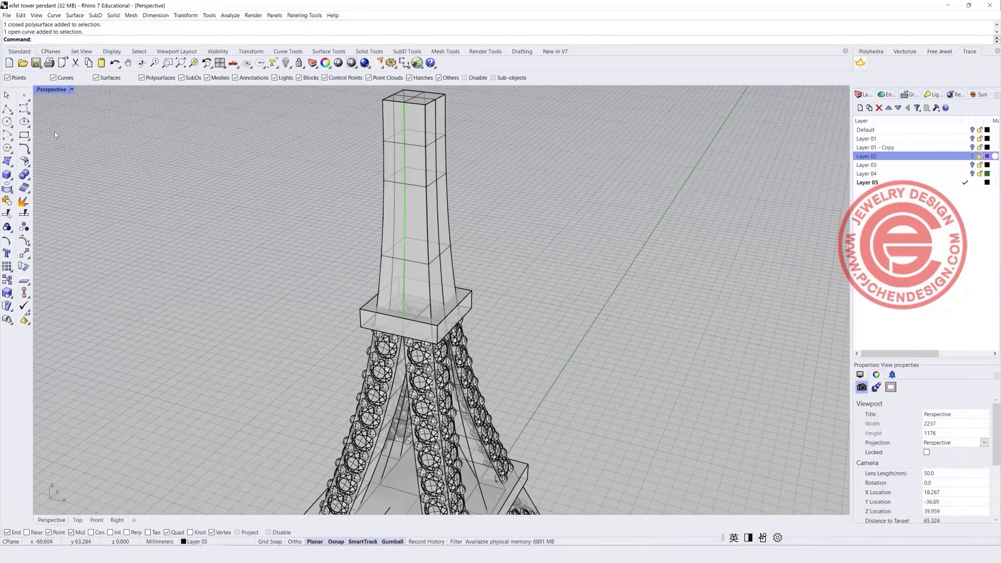
double_click(38, 91)
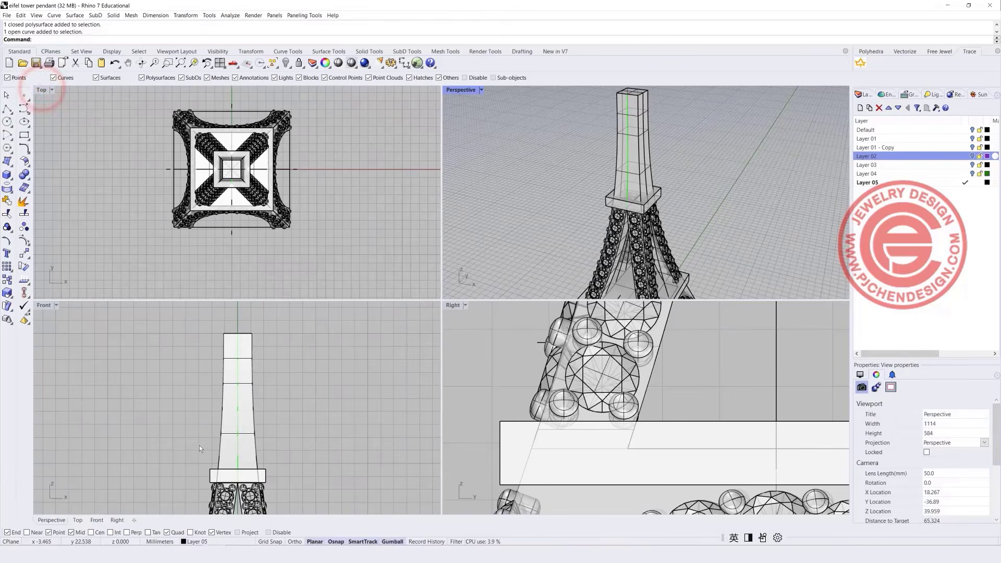
Turn the round gem 90° to face forward and scale it up on the spire face.
left_click(235, 251)
double_click(44, 305)
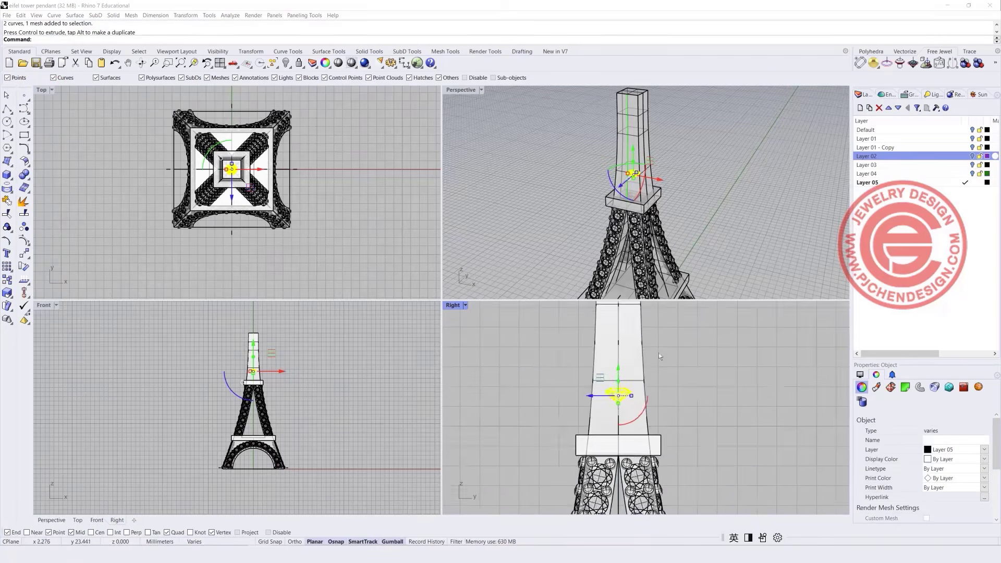
left_click_drag(632, 447, 555, 467)
scroll(567, 465, "up", 8)
scroll(567, 458, "up", 2)
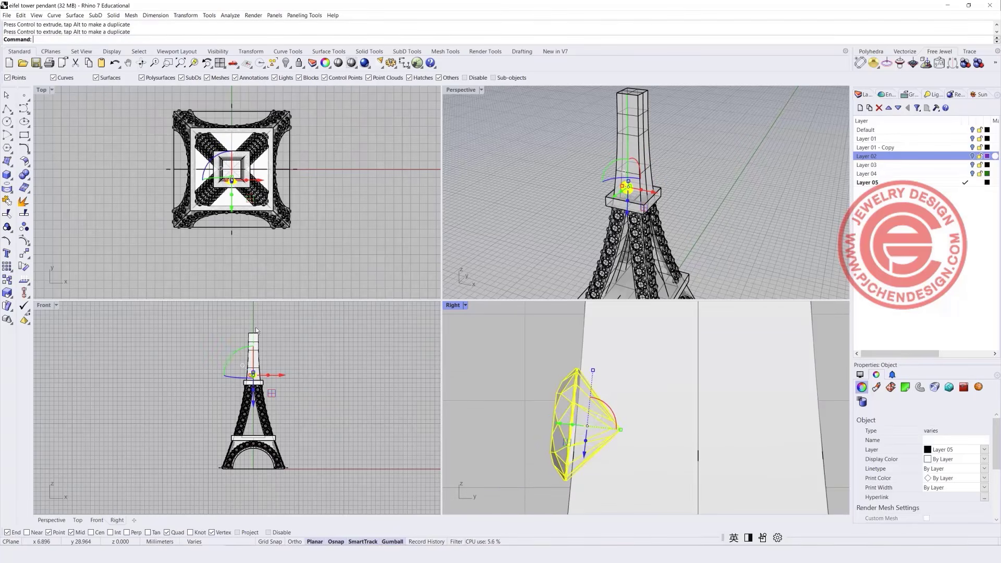
scroll(264, 380, "up", 6)
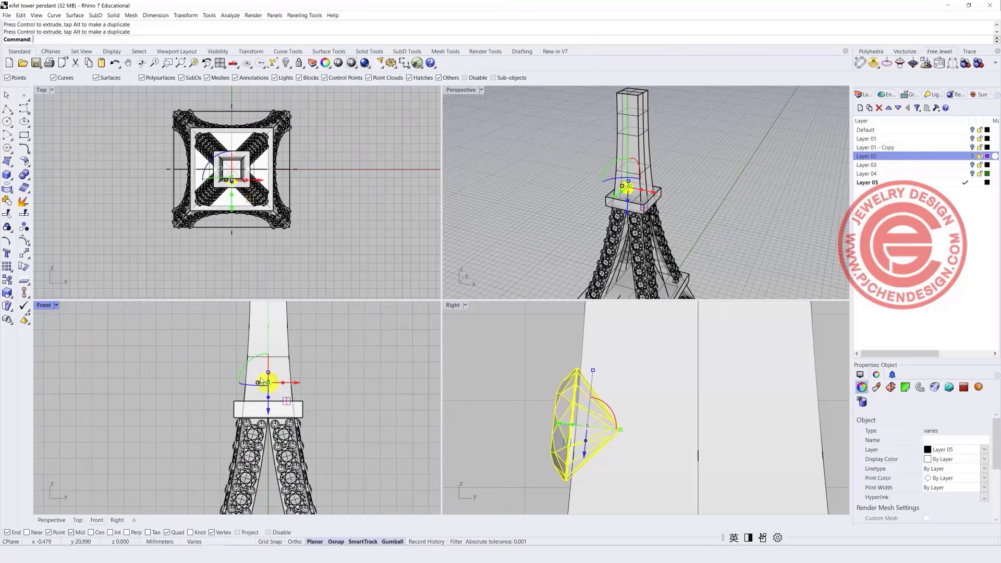
double_click(43, 307)
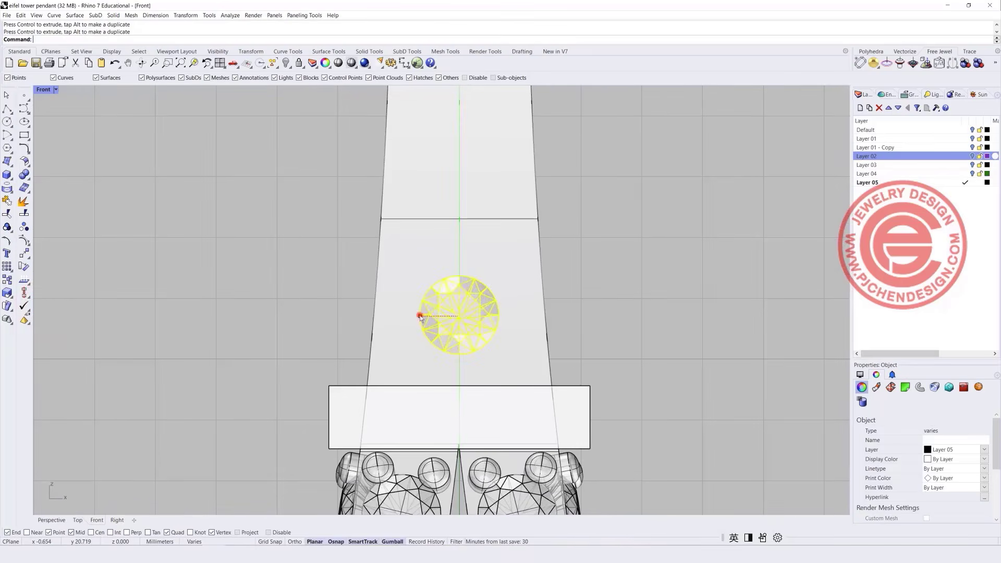
left_click_drag(420, 316, 392, 316)
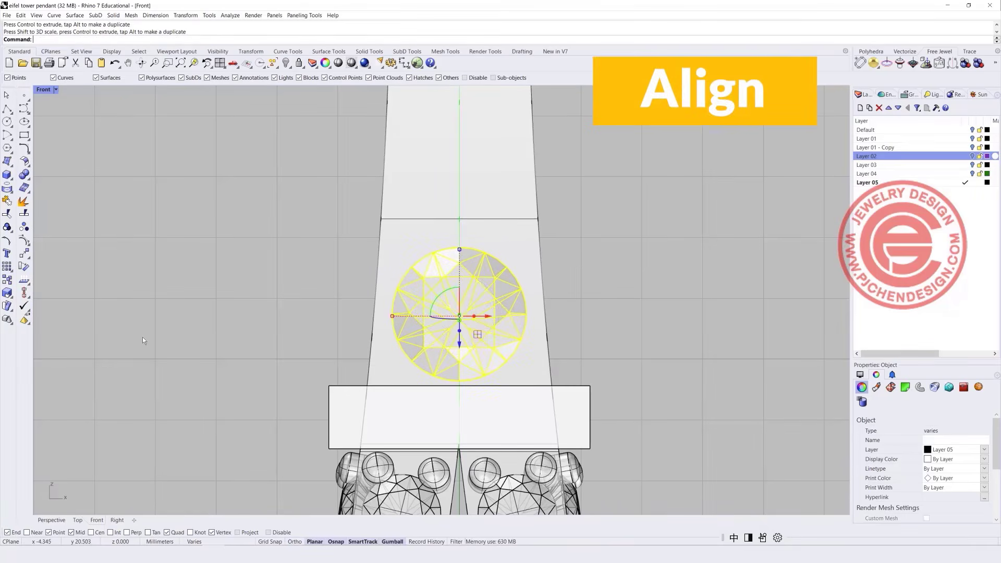
Centre the gem vertically on the spire with Align > Vertical Center.
left_click(27, 295)
left_click(63, 309)
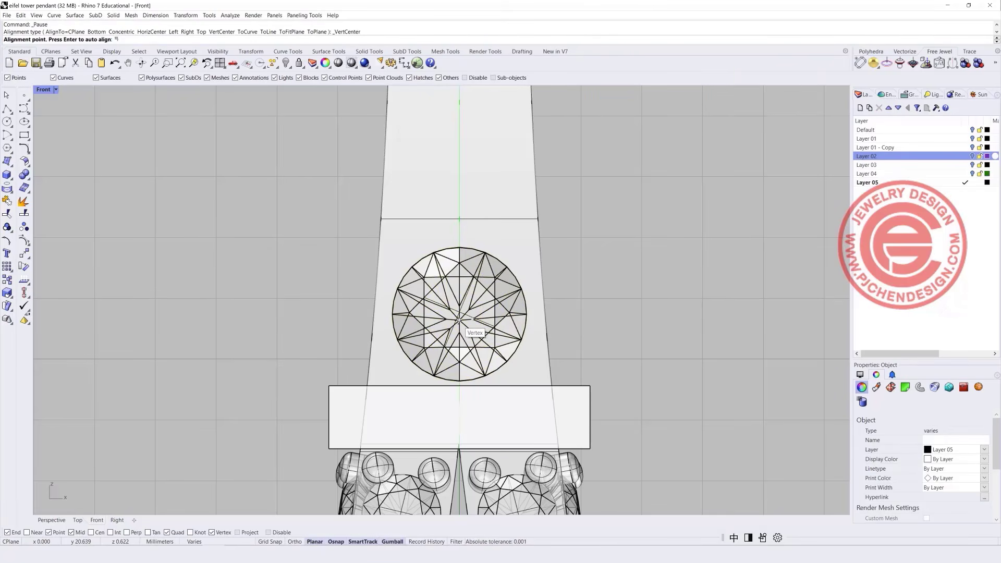
type("ㅋㅋ")
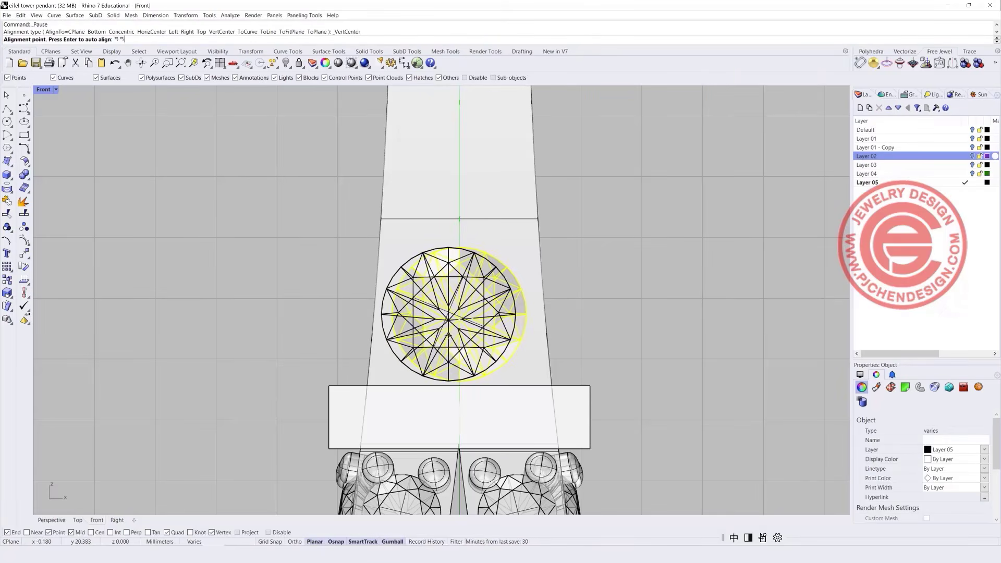
key("Return")
type("0")
key("Return")
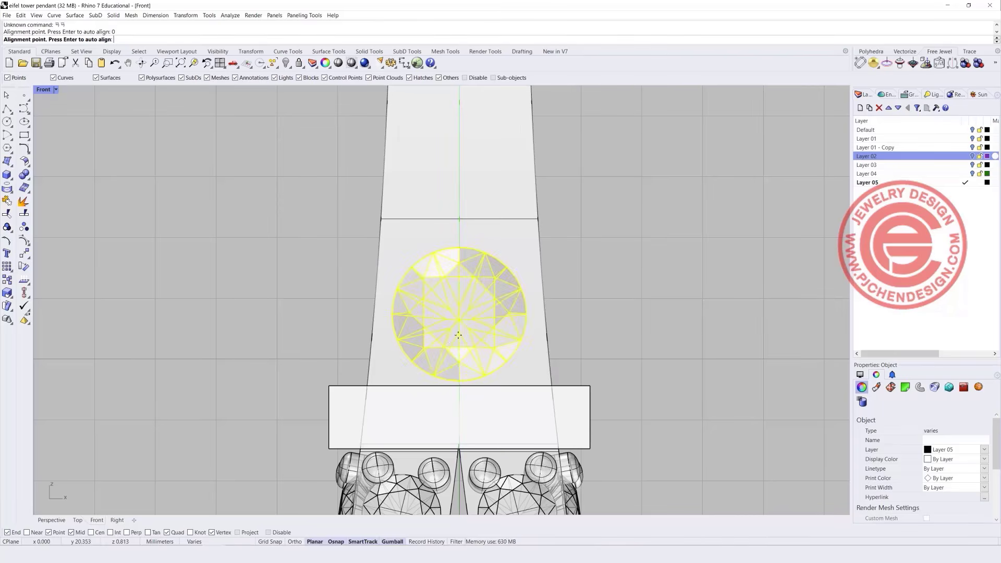
Slide the gem back against the spire face and tilt it flush with the sloped surface.
double_click(43, 90)
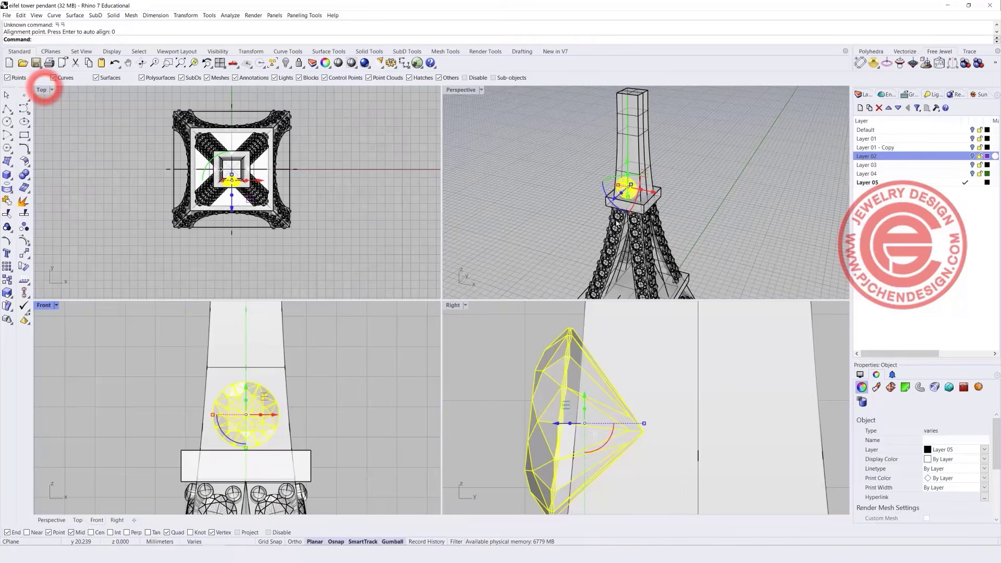
left_click_drag(557, 423, 573, 423)
scroll(595, 428, "down", 4)
scroll(596, 427, "down", 2)
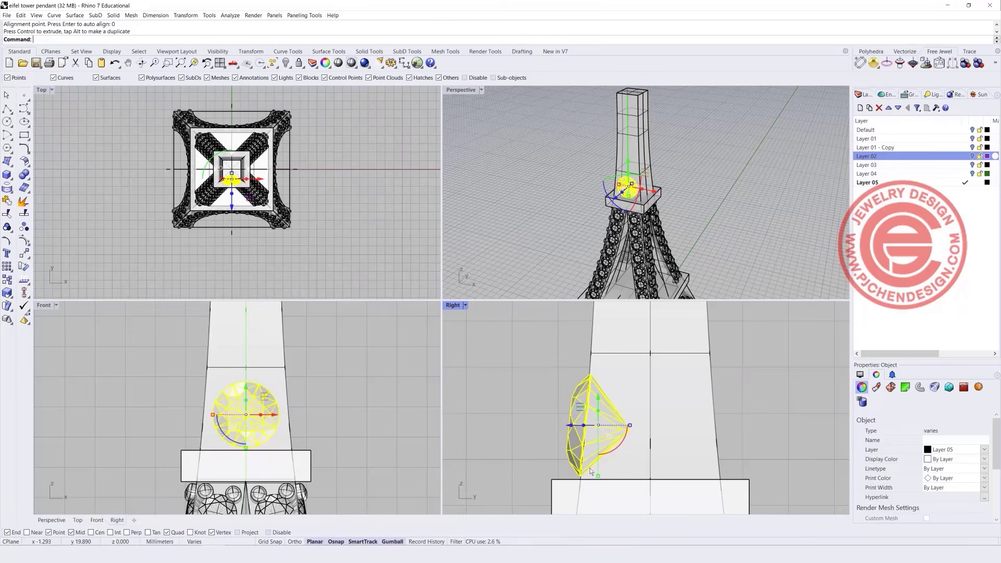
left_click_drag(615, 453, 617, 456)
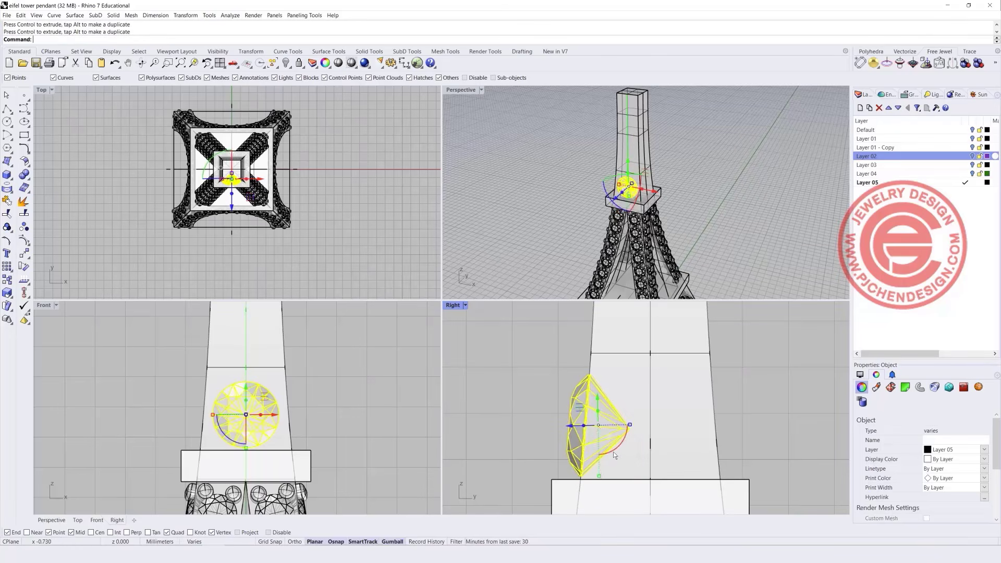
left_click(501, 402)
scroll(257, 404, "down", 2)
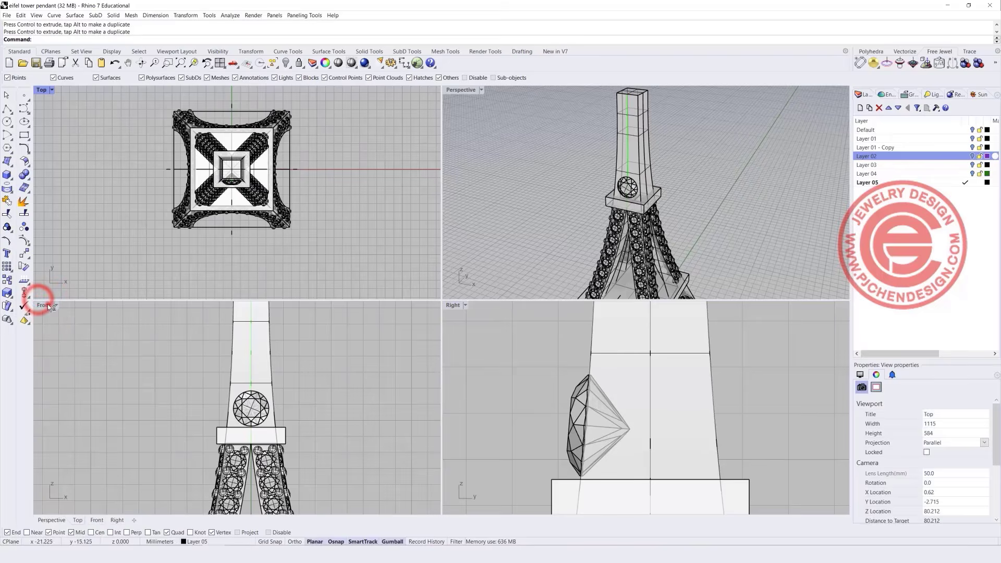
double_click(48, 304)
scroll(413, 333, "up", 3)
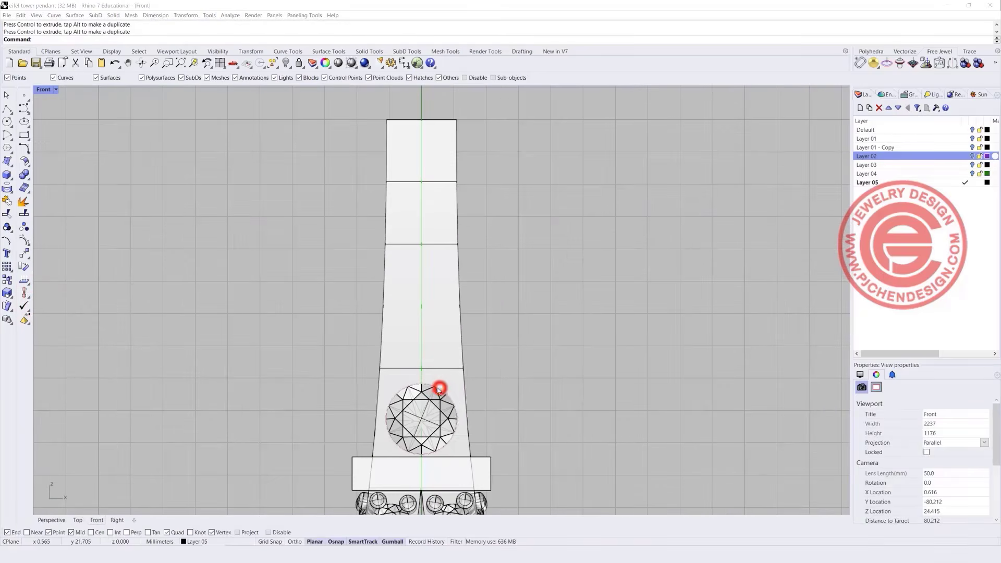
Copy the gem up into each spire section, shrinking each copy slightly toward the top.
left_click(433, 391)
mouse_move(431, 398)
left_mouse_down()
mouse_move(419, 284)
mouse_move(423, 317)
mouse_move(387, 340)
mouse_move(422, 321)
mouse_move(437, 253)
left_mouse_up()
left_click_drag(390, 279, 436, 189)
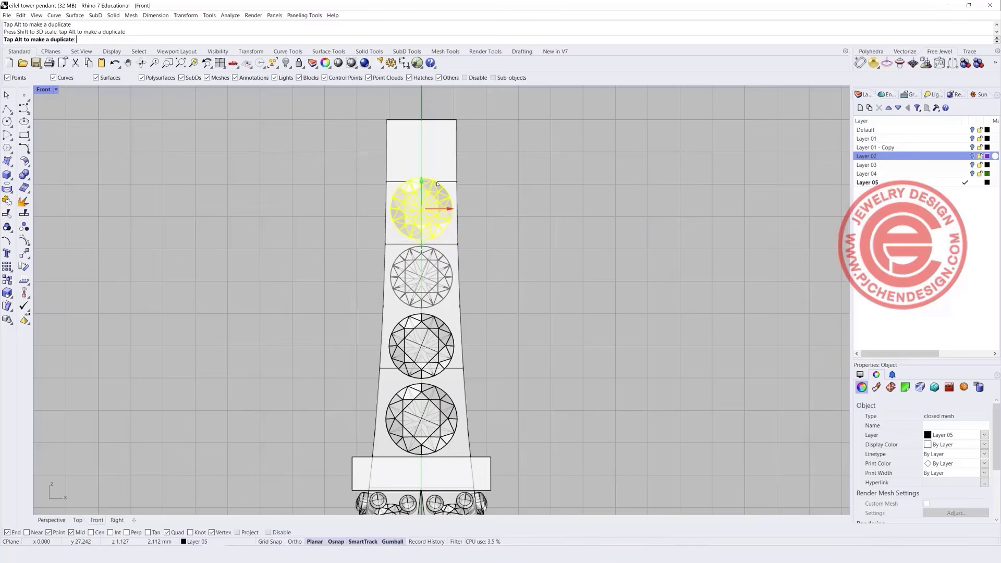
left_click_drag(437, 185, 437, 185)
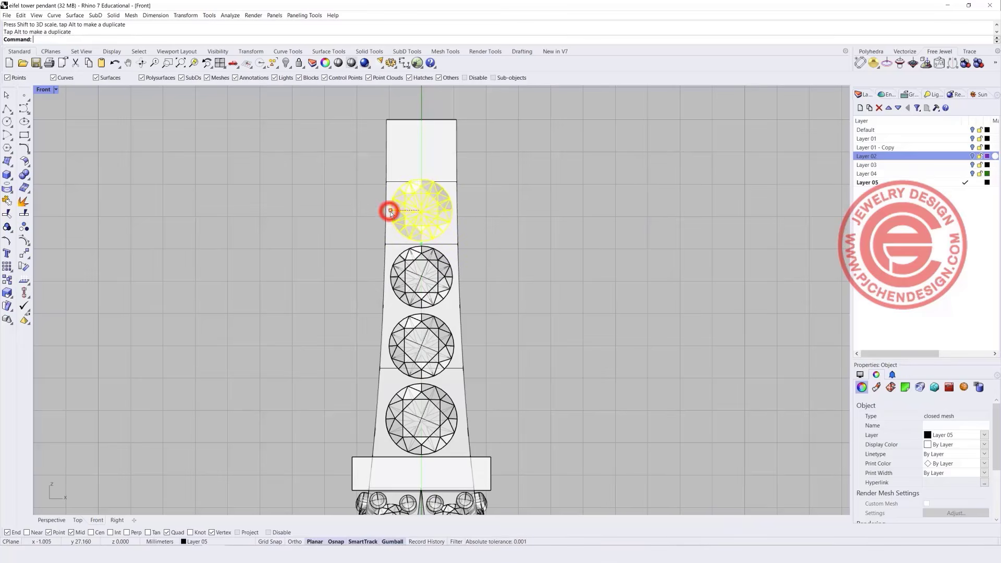
left_click_drag(390, 211, 392, 213)
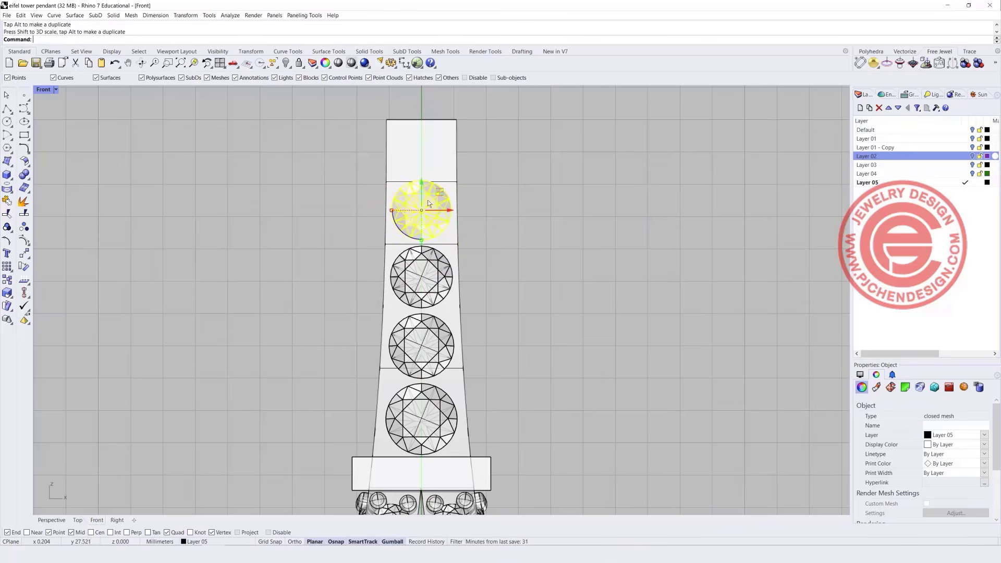
right_click_drag(430, 186, 407, 243)
left_click_drag(400, 243, 374, 199)
left_click_drag(398, 172, 399, 182)
left_click(511, 205)
scroll(494, 336, "down", 4)
right_click_drag(473, 354, 463, 316)
Copy the square plate onto the spire top, shrink it, and centre it over the tower.
left_click(463, 420)
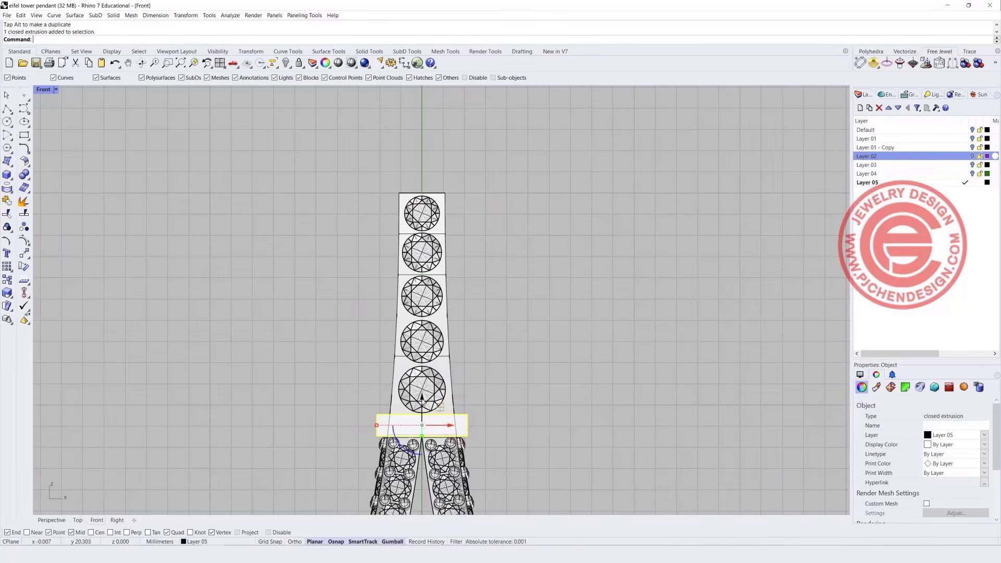
left_click_drag(421, 398, 442, 159)
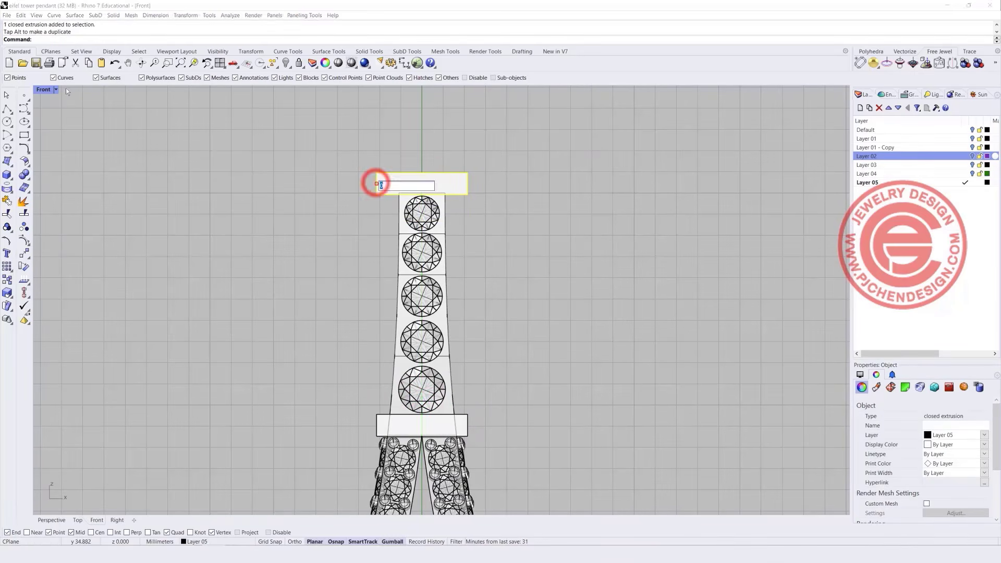
double_click(43, 90)
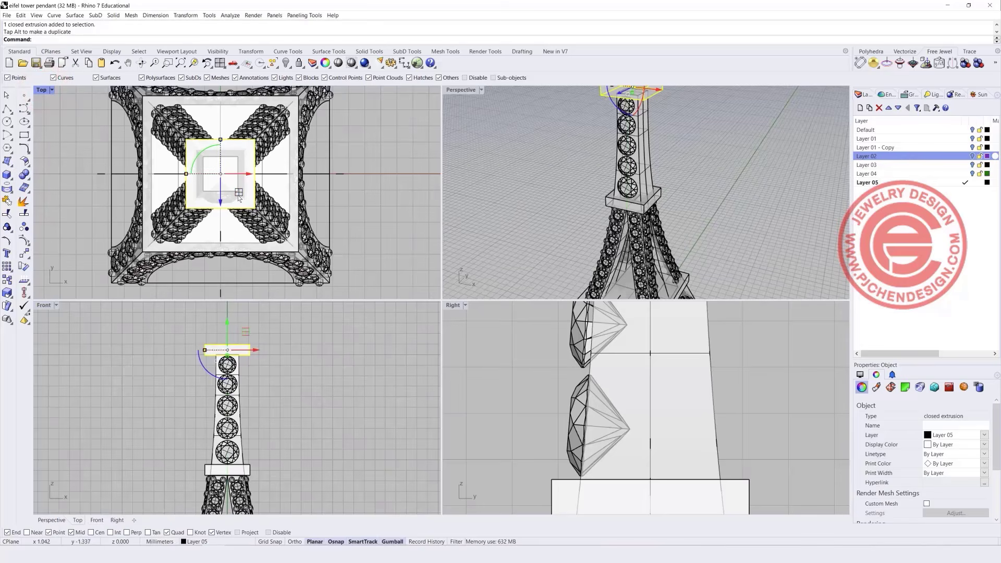
left_click_drag(239, 195, 239, 188)
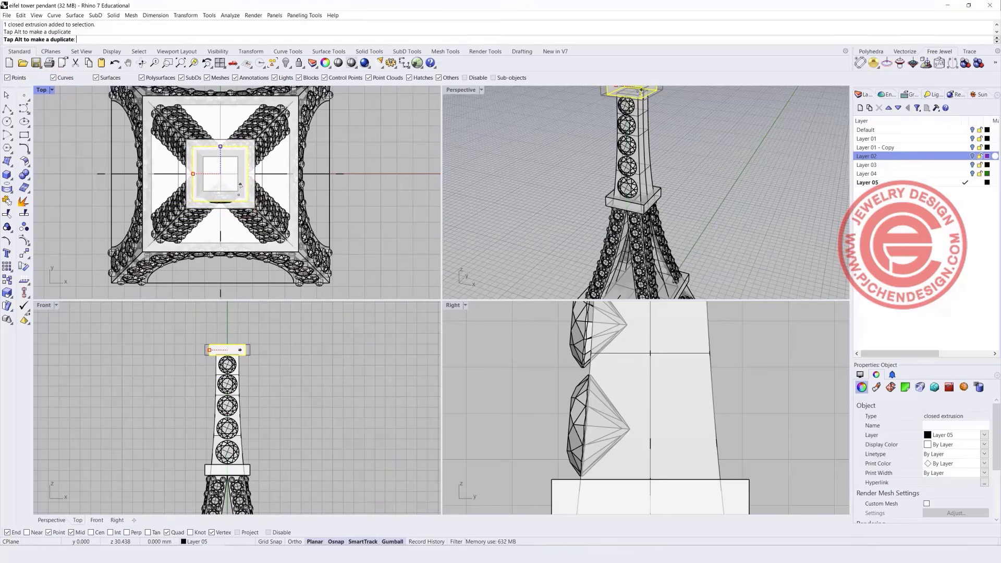
left_click_drag(239, 184, 240, 184)
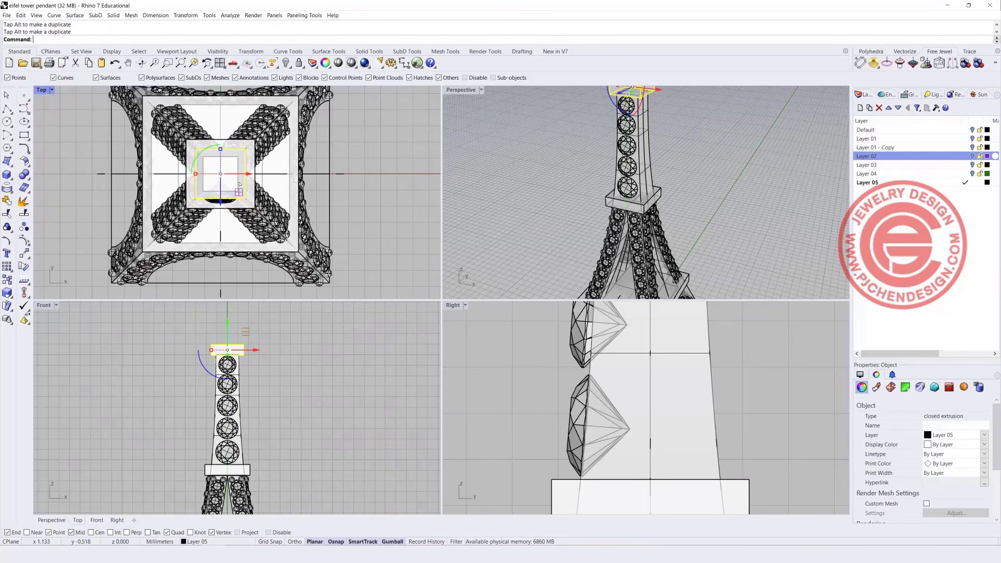
left_click(311, 403)
scroll(312, 402, "up", 1)
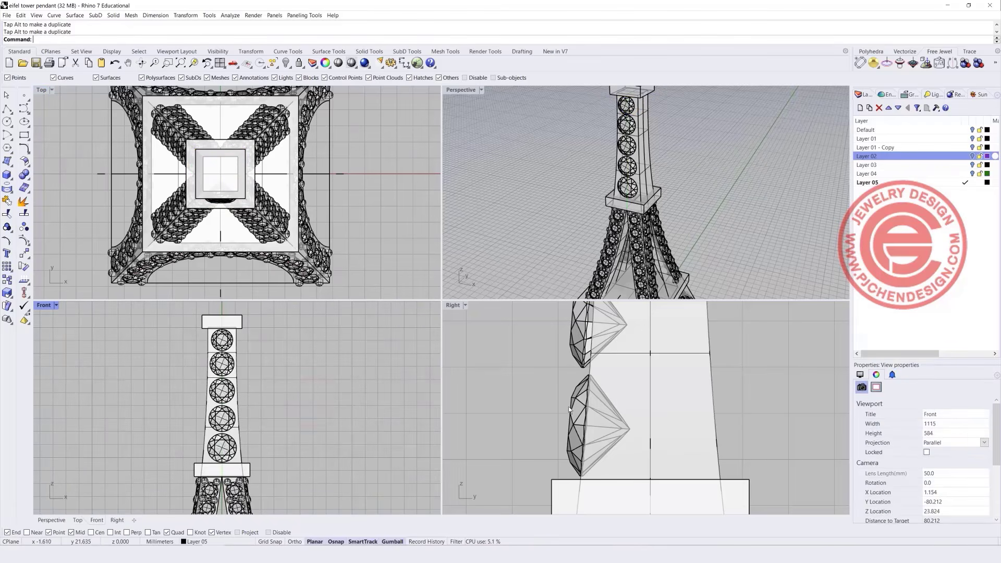
scroll(569, 405, "down", 3)
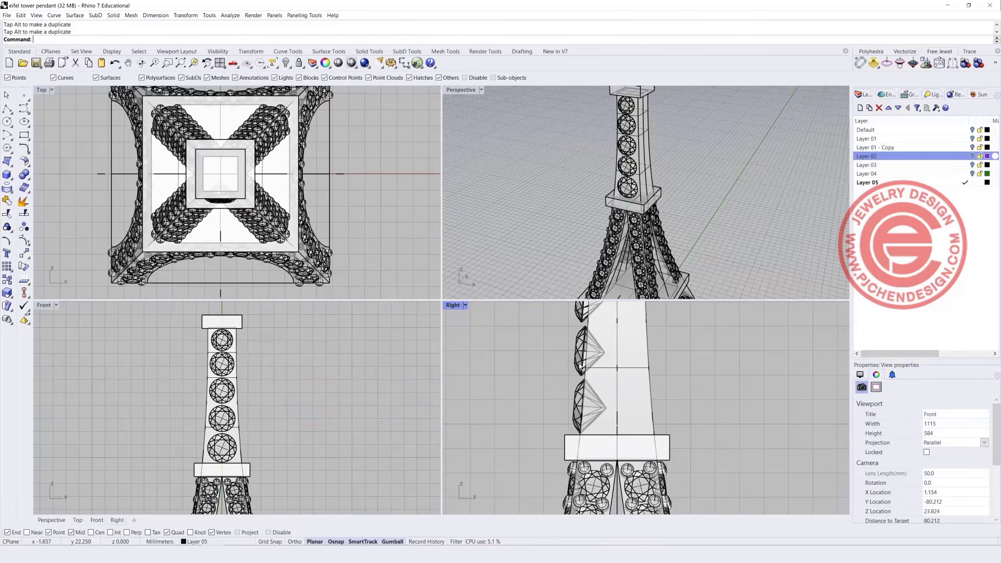
In the Right view, shift the spire diamonds into the tower face and tilt them about 4.6°.
double_click(452, 305)
scroll(456, 300, "down", 2)
scroll(355, 393, "up", 5)
left_click(355, 393)
left_click_drag(399, 387, 408, 384)
left_click(361, 246)
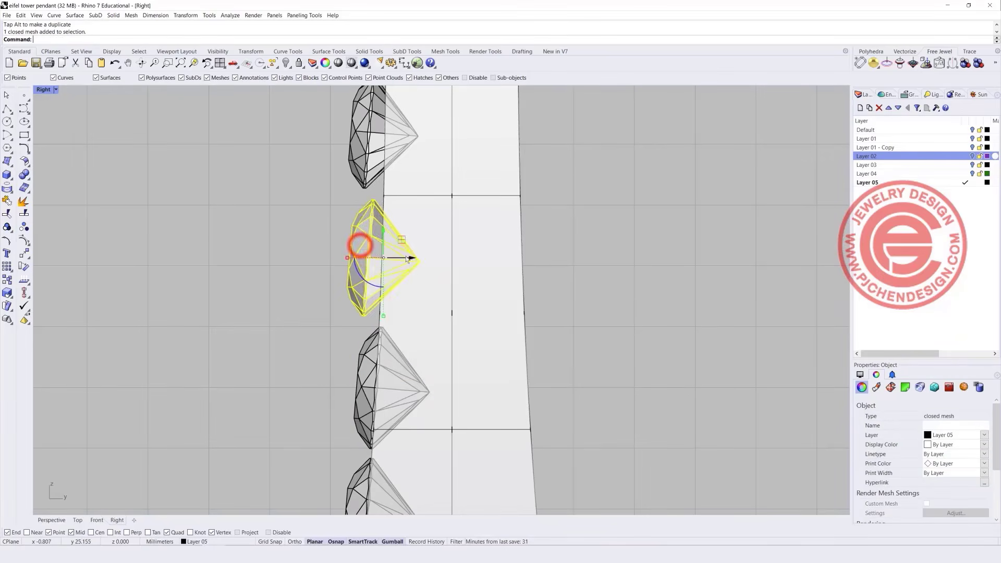
left_click_drag(410, 256, 423, 256)
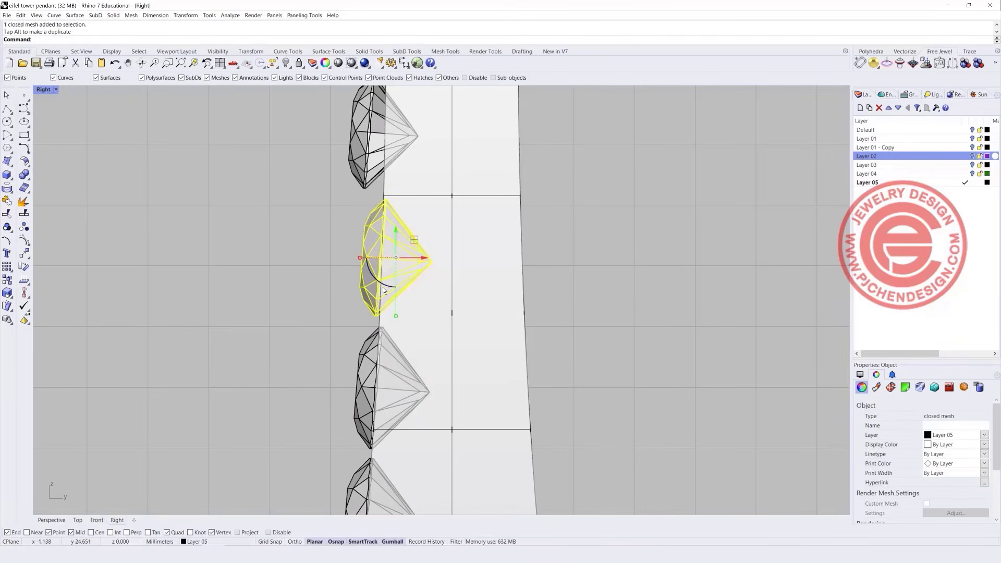
left_click_drag(386, 288, 387, 288)
right_click_drag(368, 144, 348, 277)
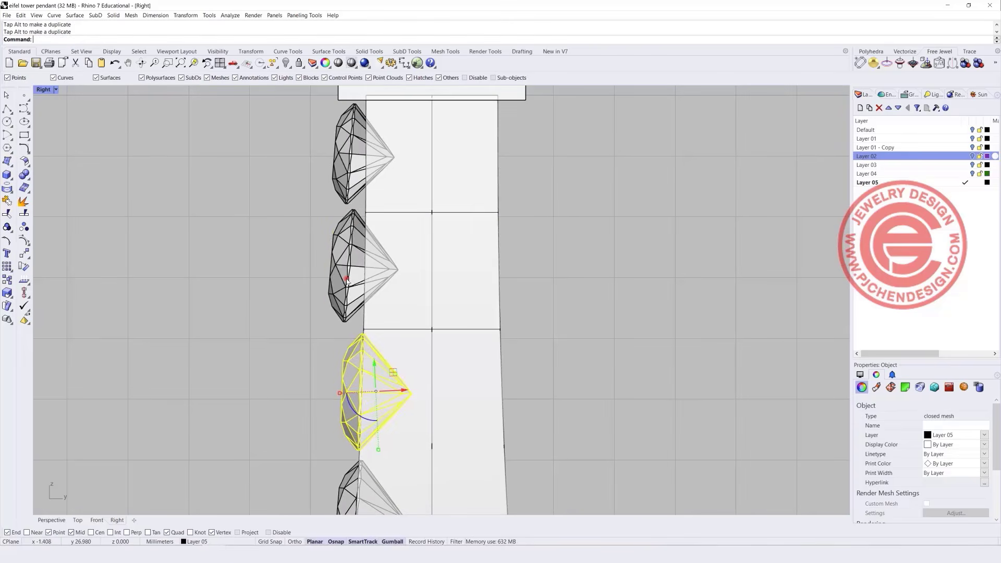
left_click(347, 279)
left_click_drag(378, 266, 367, 294)
Uniformly scale the second diamond from the top to fit the face.
double_click(43, 89)
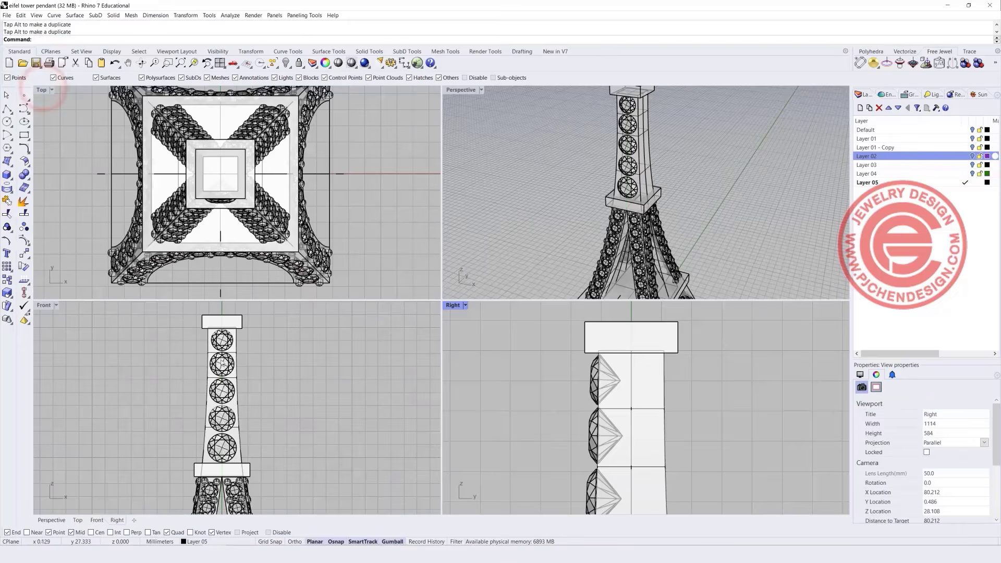
scroll(220, 345, "up", 4)
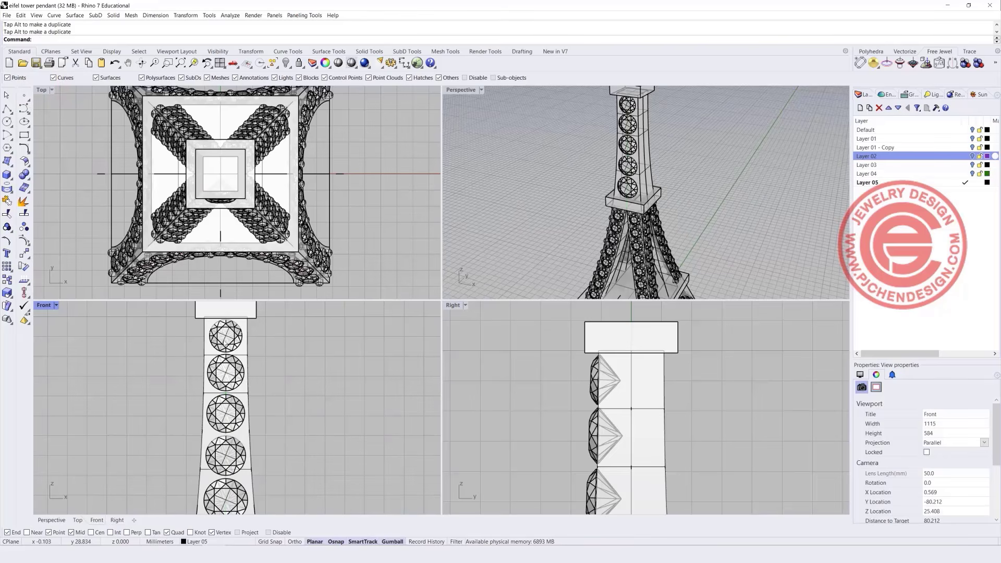
scroll(231, 368, "up", 6)
left_click(248, 367)
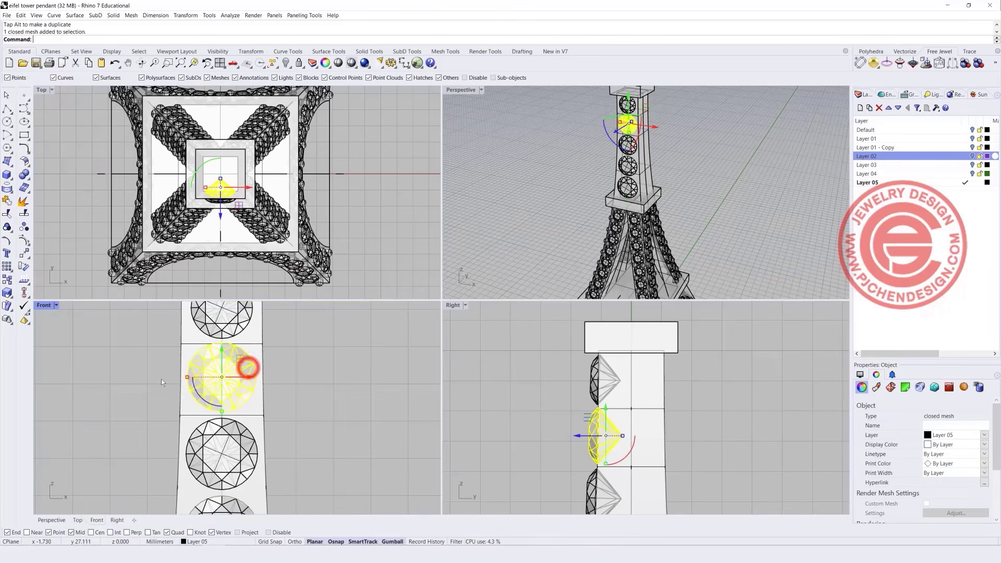
left_click_drag(187, 377, 190, 378, "shift")
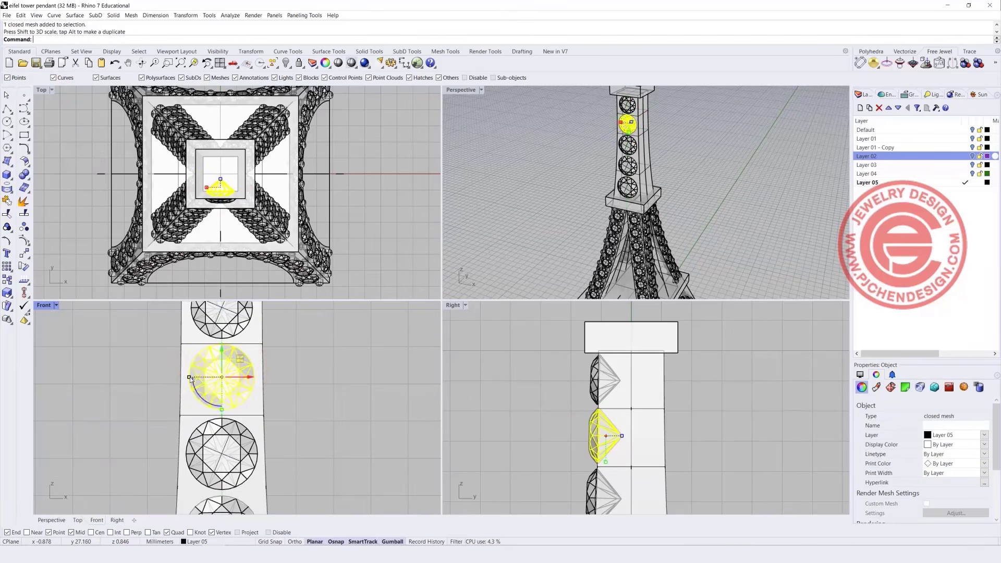
scroll(357, 289, "down", 4)
left_click(333, 416)
scroll(335, 418, "down", 4)
scroll(553, 422, "down", 6)
right_click_drag(551, 419, 560, 294)
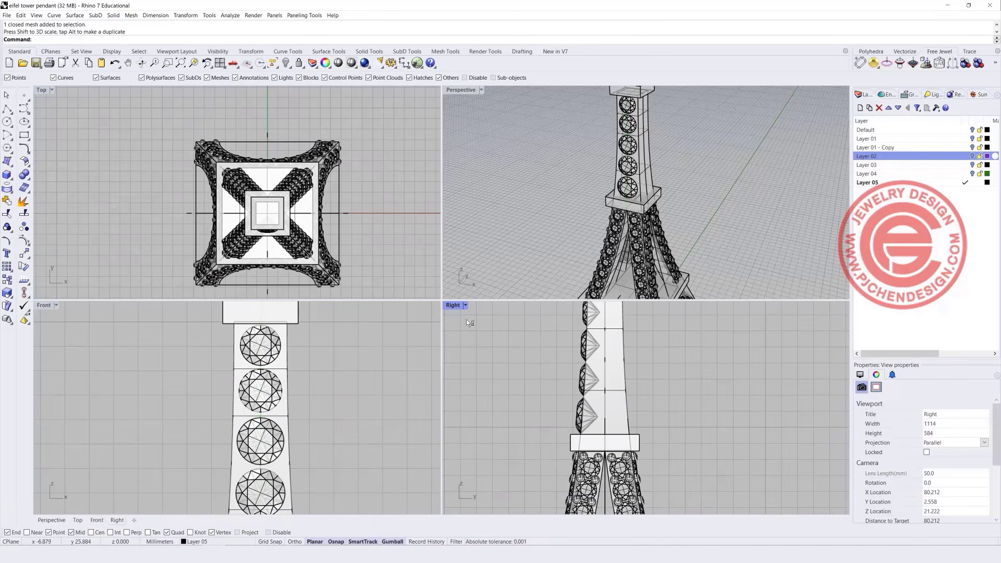
double_click(452, 305)
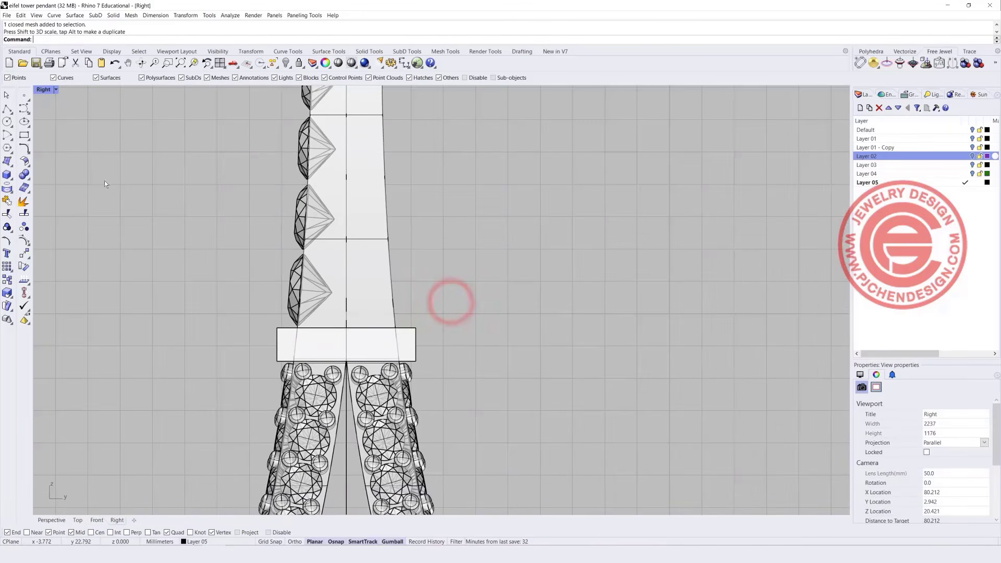
Draw a short polyline beside the tower and pipe it into a round-capped prong.
left_click(7, 110)
left_click(238, 263)
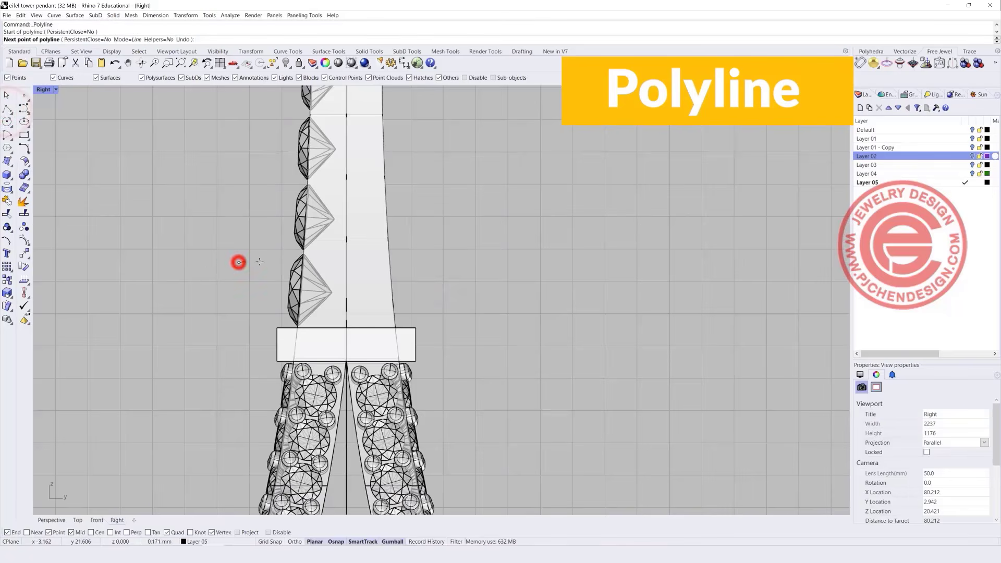
left_click(265, 263)
key("Return")
left_click(48, 212)
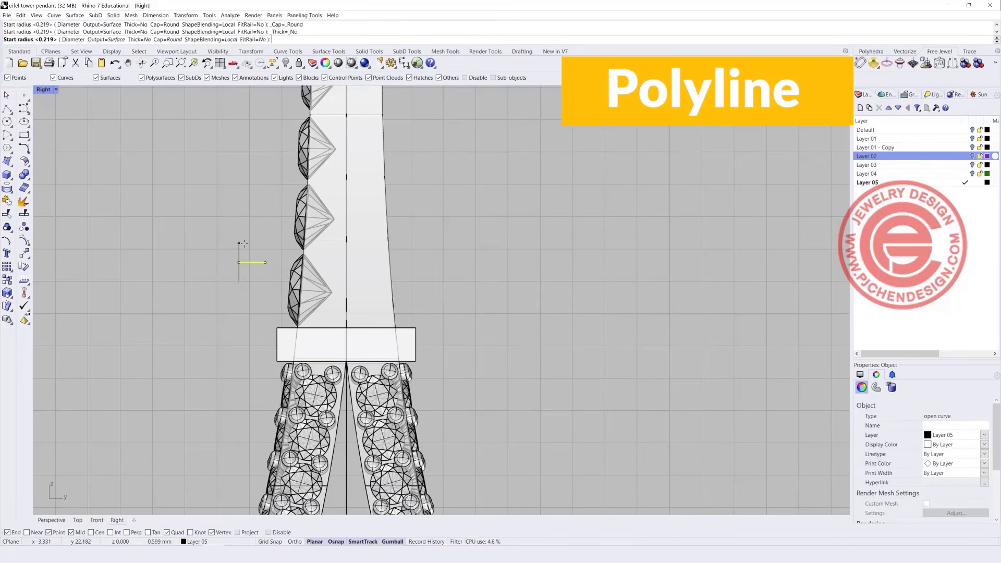
left_click(241, 250)
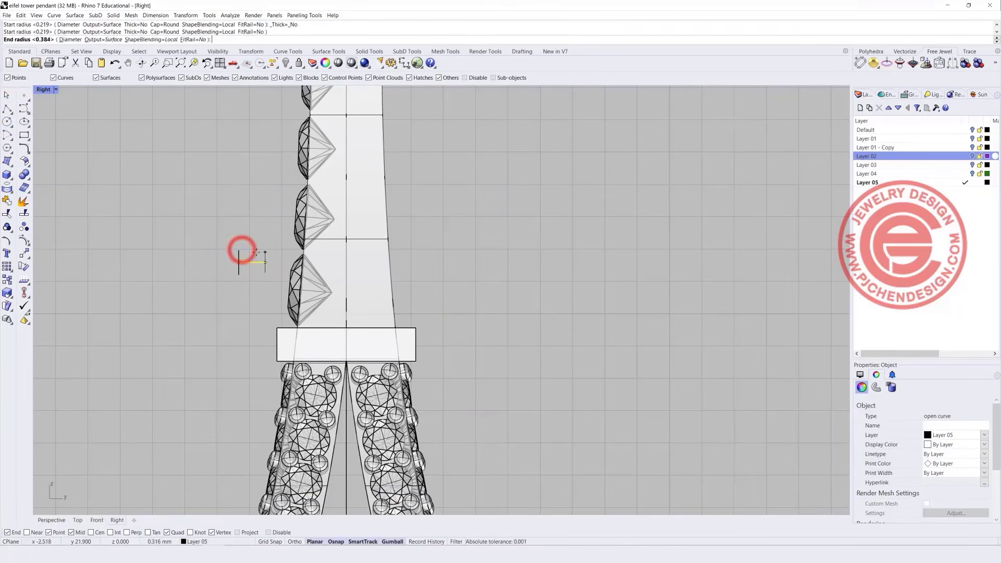
key("Return")
key("Return")
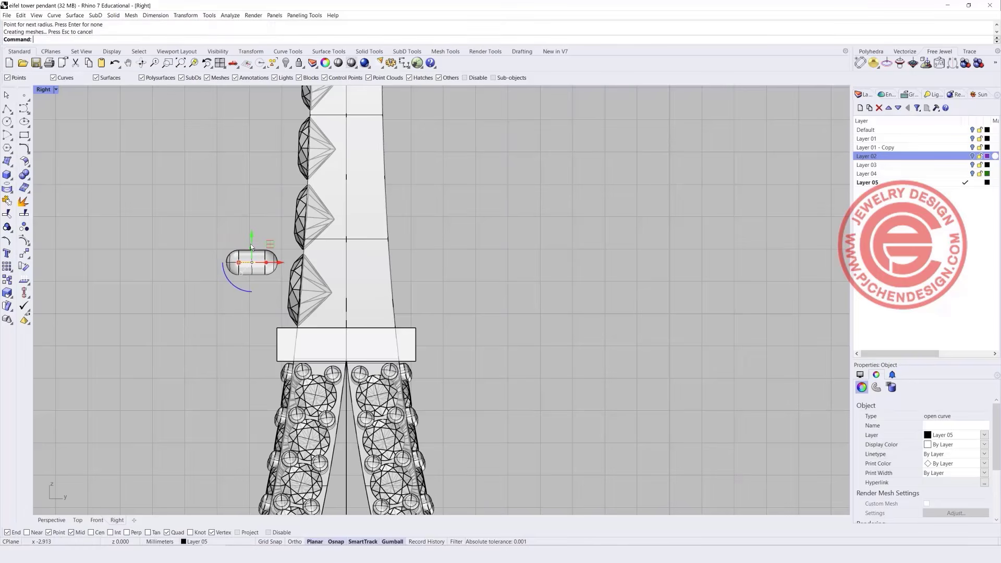
Move the new prong toward the tower and up between the diamonds.
double_click(42, 90)
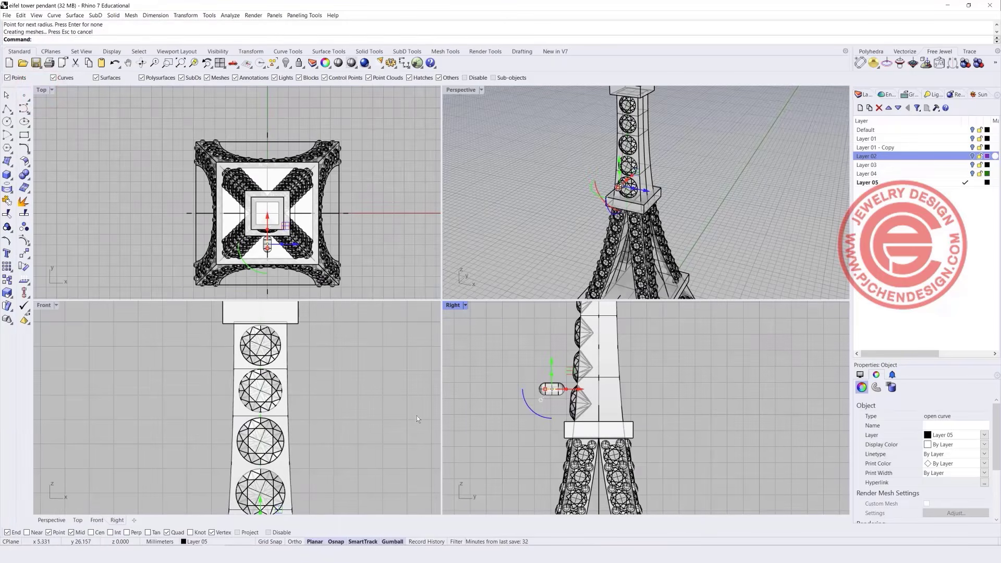
left_click_drag(576, 390, 579, 389)
scroll(288, 416, "down", 2)
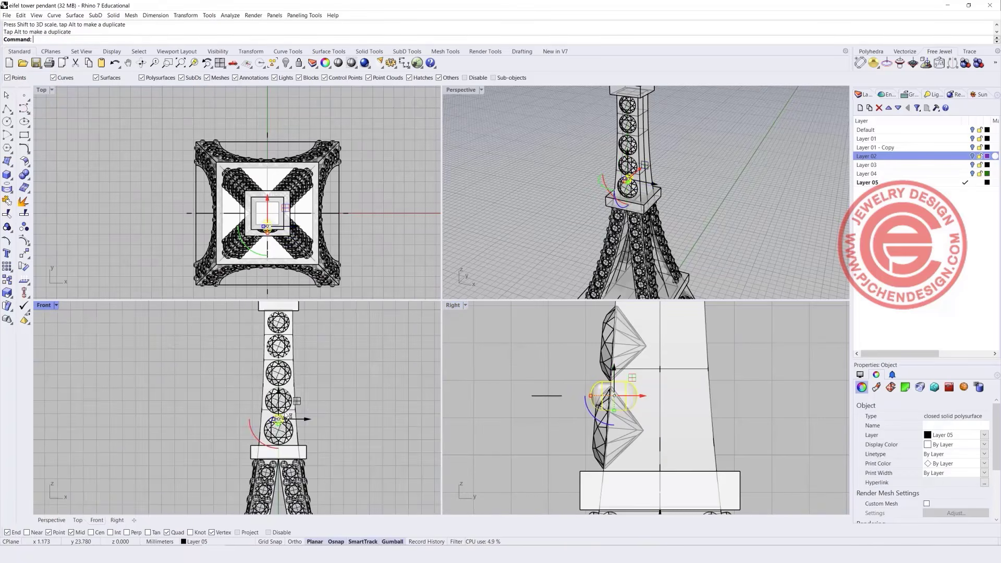
scroll(289, 416, "up", 3)
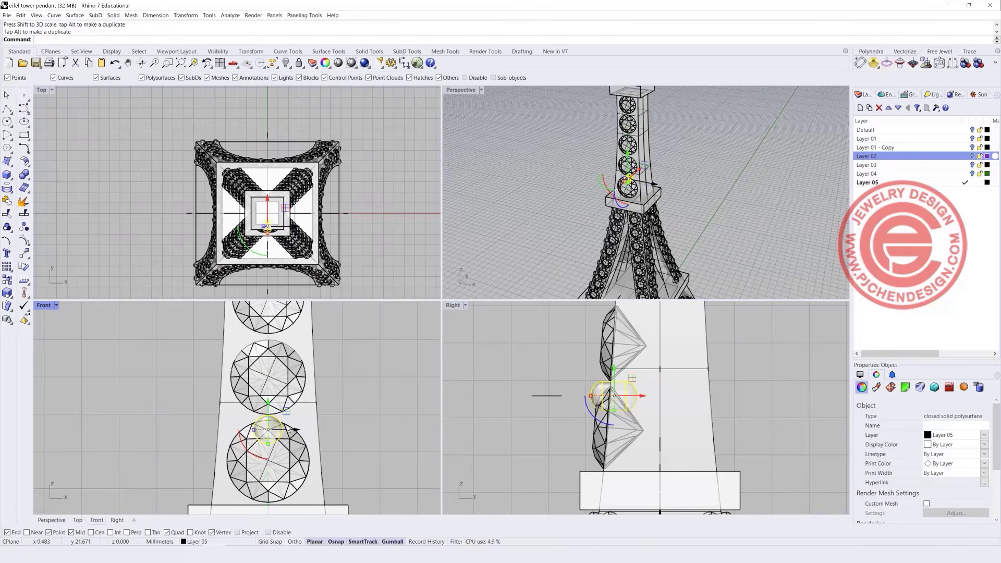
left_click_drag(288, 415, 314, 402)
right_click_drag(288, 439, 295, 406)
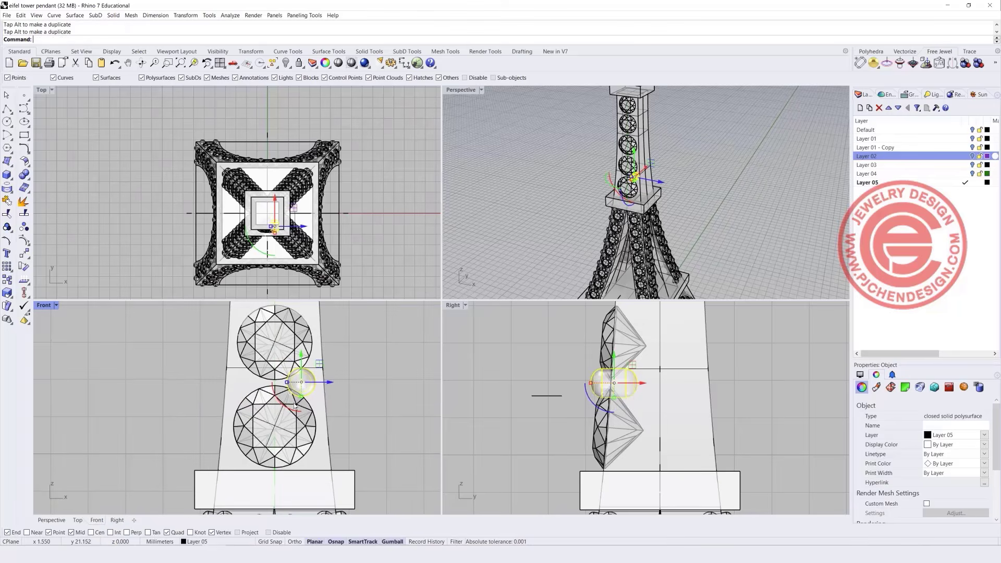
Push each prong up the tower against the diamonds from the side.
double_click(39, 306)
scroll(346, 287, "down", 4)
left_click_drag(610, 358, 584, 369)
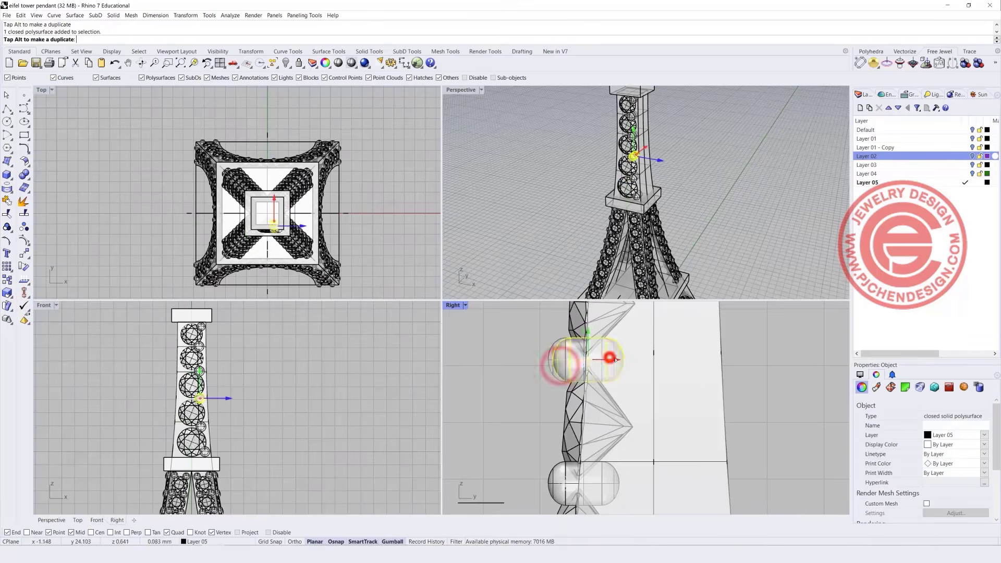
left_click(540, 368)
scroll(578, 370, "down", 4)
scroll(513, 417, "up", 6)
left_click(522, 409)
left_click_drag(556, 410, 567, 409)
left_click(513, 339)
left_click_drag(551, 339, 563, 340)
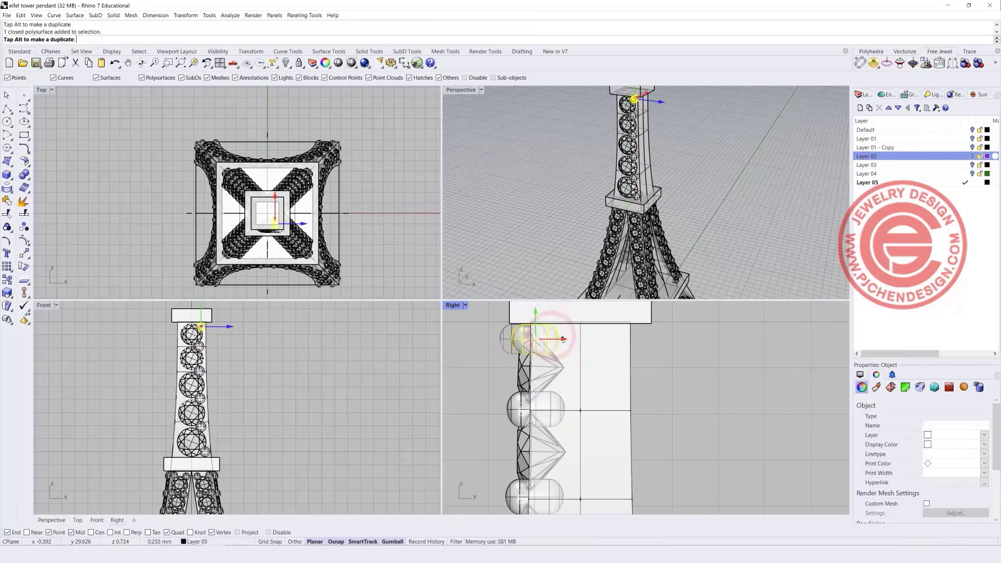
Lift the cap box above the tower top.
scroll(191, 404, "up", 2)
double_click(44, 305)
right_click_drag(385, 172, 374, 265)
left_click(373, 165)
double_click(41, 88)
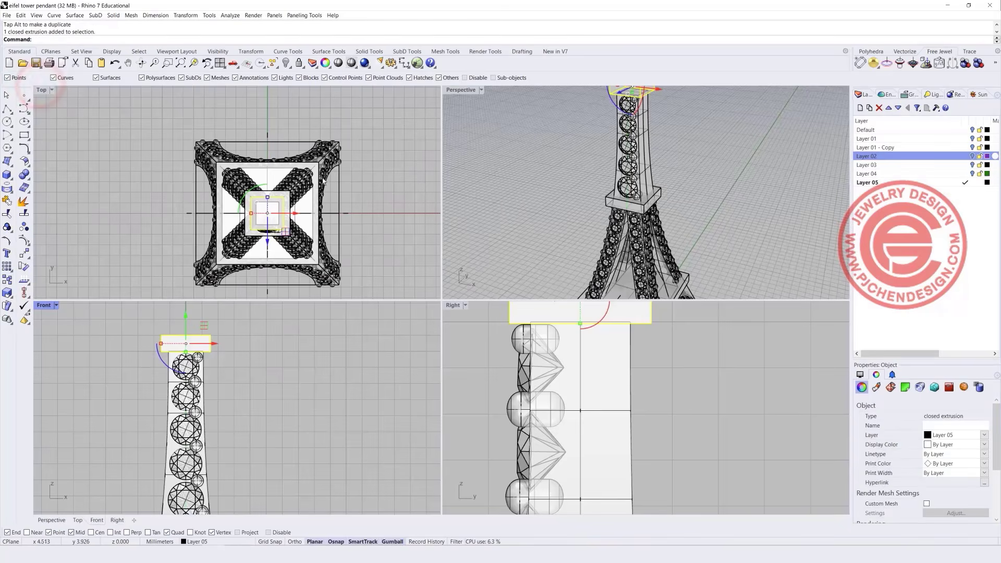
right_click_drag(324, 182, 308, 247)
scroll(227, 342, "up", 4)
right_click_drag(227, 362, 238, 405)
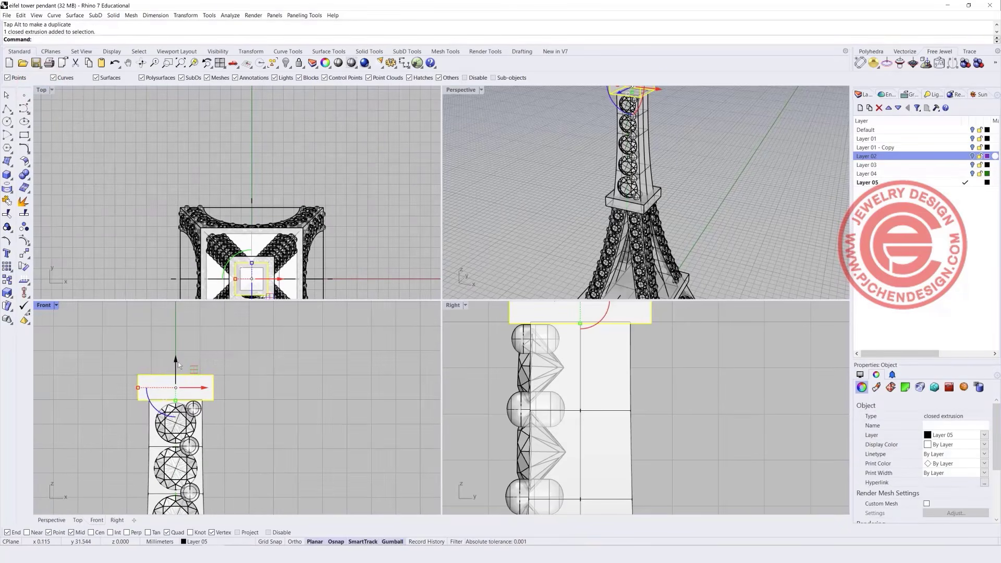
left_click_drag(177, 362, 177, 351)
Raise the tower column's top face slightly and lower the cap box onto it.
left_click(365, 230)
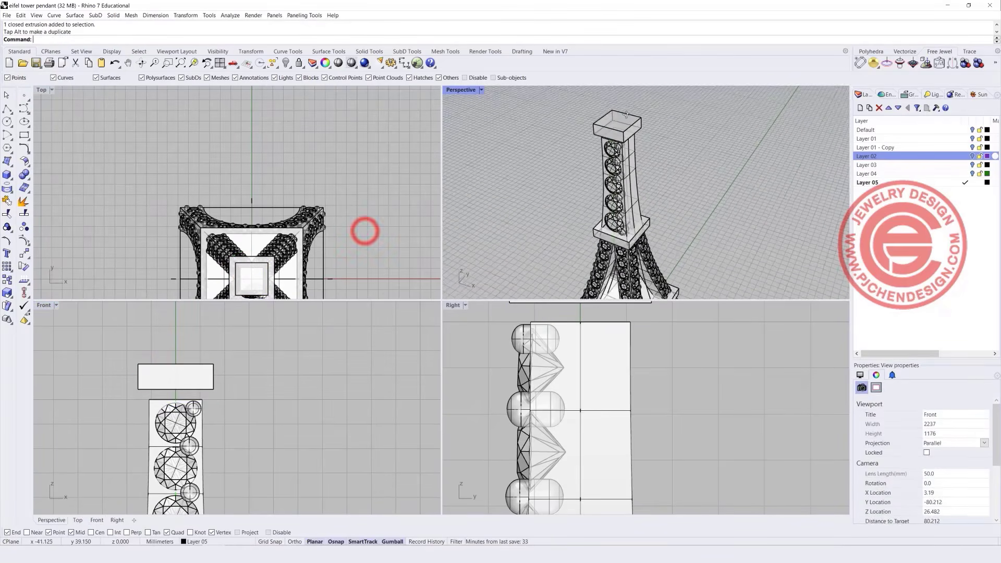
scroll(626, 113, "up", 5)
double_click(458, 91)
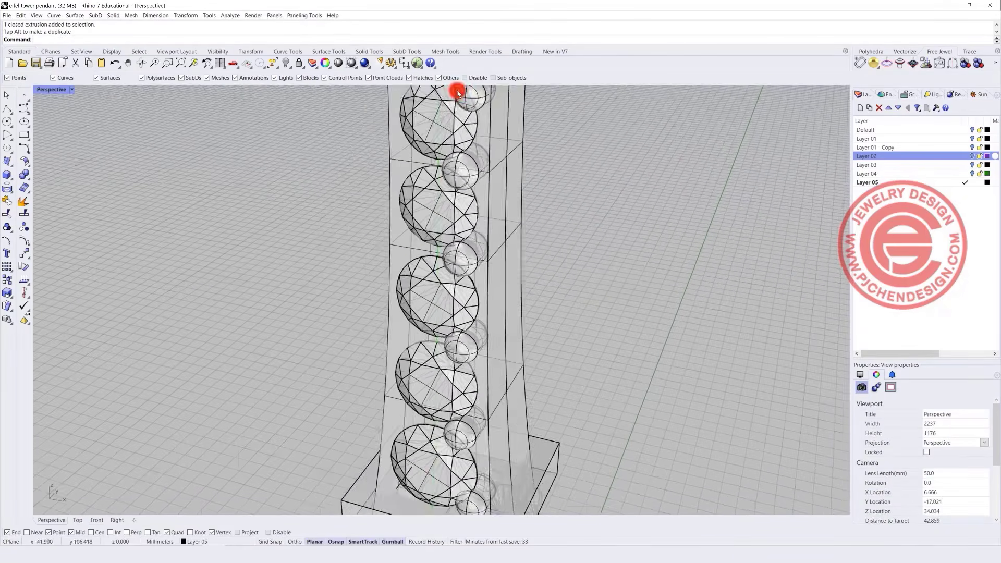
right_click_drag(423, 142, 391, 204, "shift")
scroll(354, 227, "up", 3)
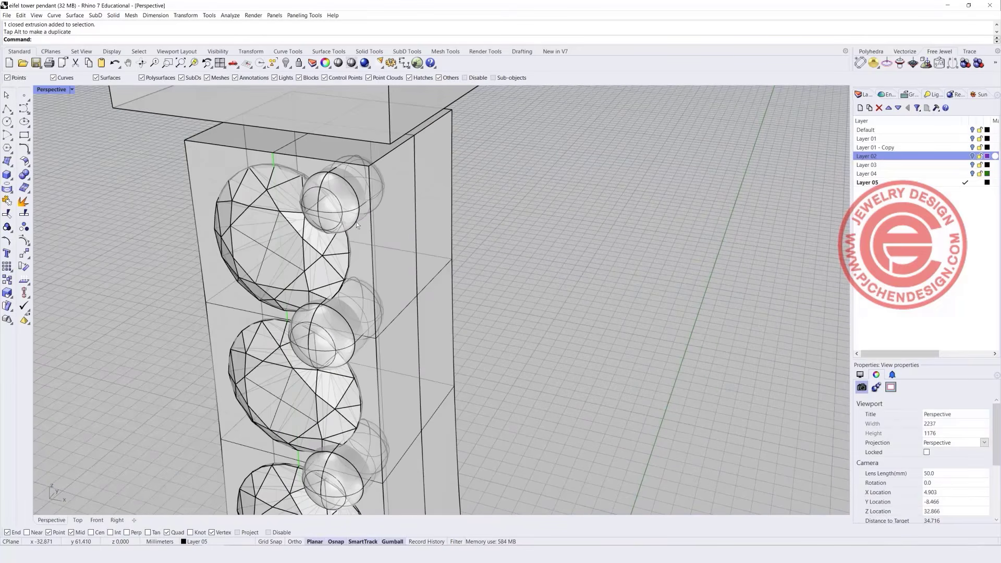
left_click(286, 143)
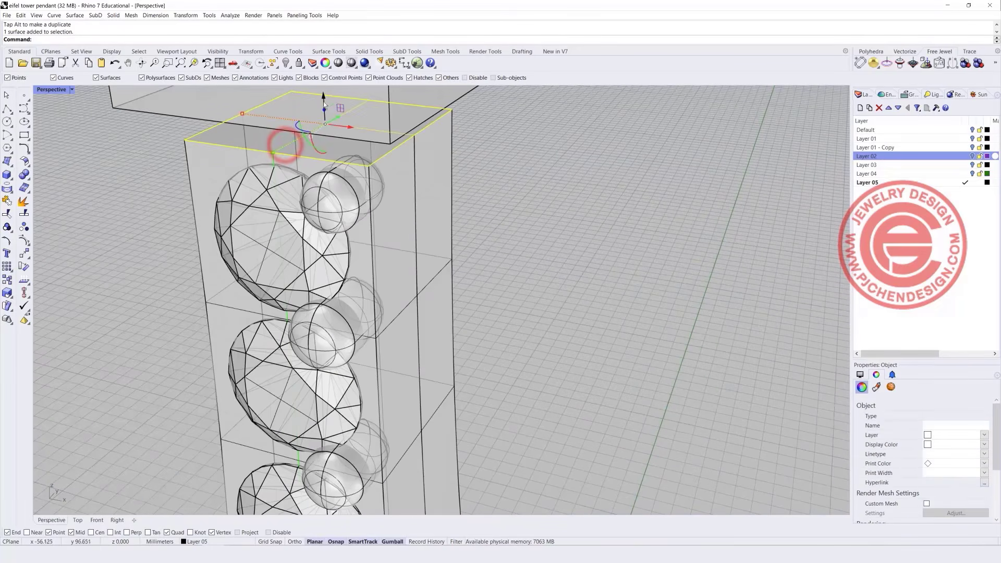
left_click_drag(324, 112, 322, 87)
left_click(508, 207)
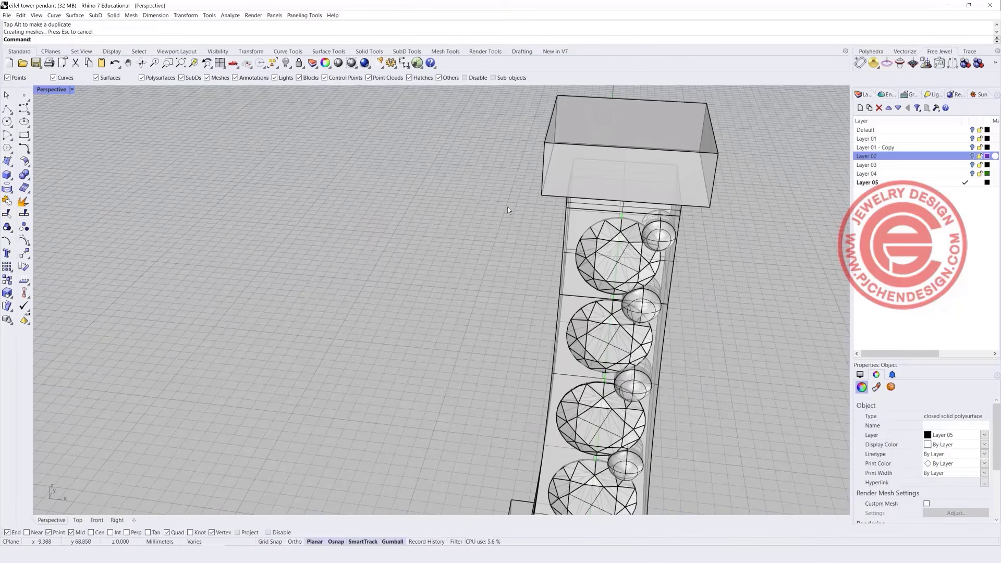
double_click(52, 90)
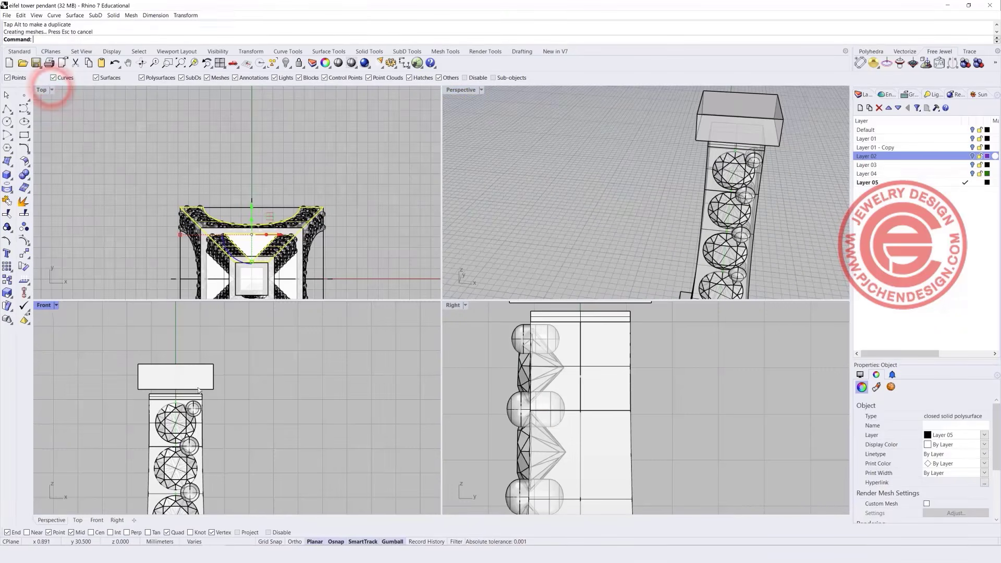
scroll(189, 365, "up", 2)
left_click(189, 365)
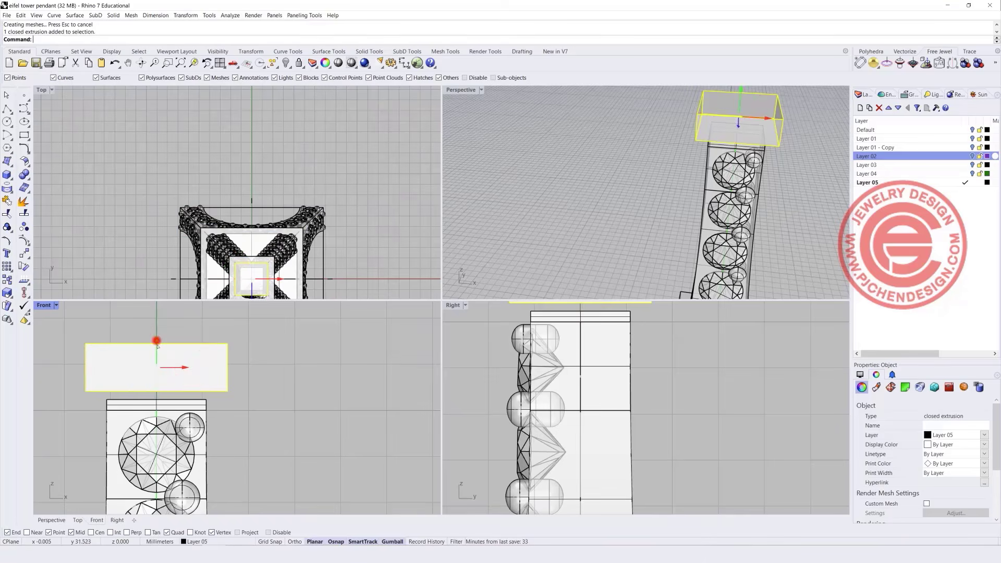
left_click_drag(156, 345, 157, 356)
Move the uppermost small prong up and left beside the top gem.
scroll(219, 411, "up", 4)
left_click(182, 423)
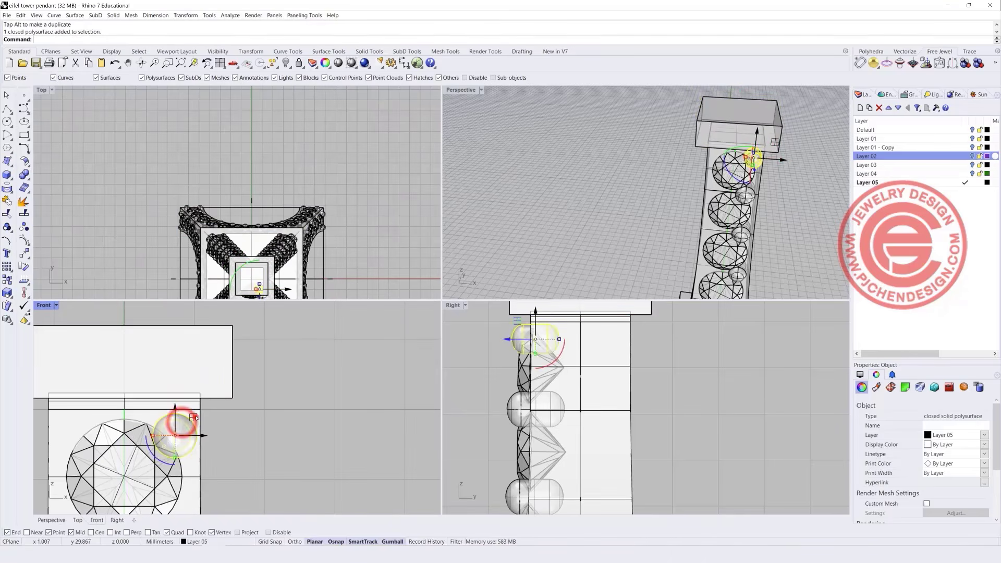
left_click_drag(193, 418, 191, 404)
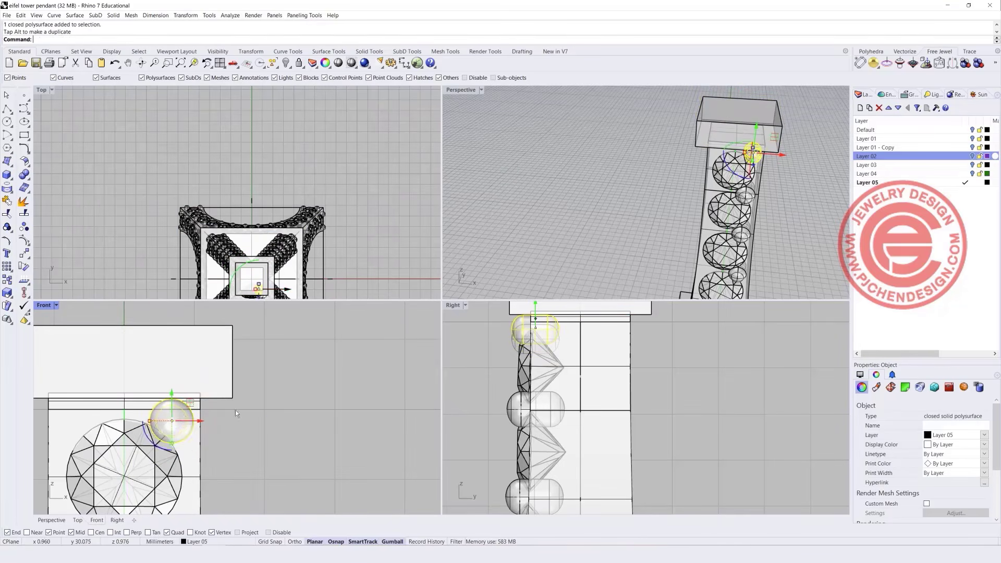
left_click(279, 418)
scroll(585, 187, "down", 10)
scroll(221, 387, "down", 4)
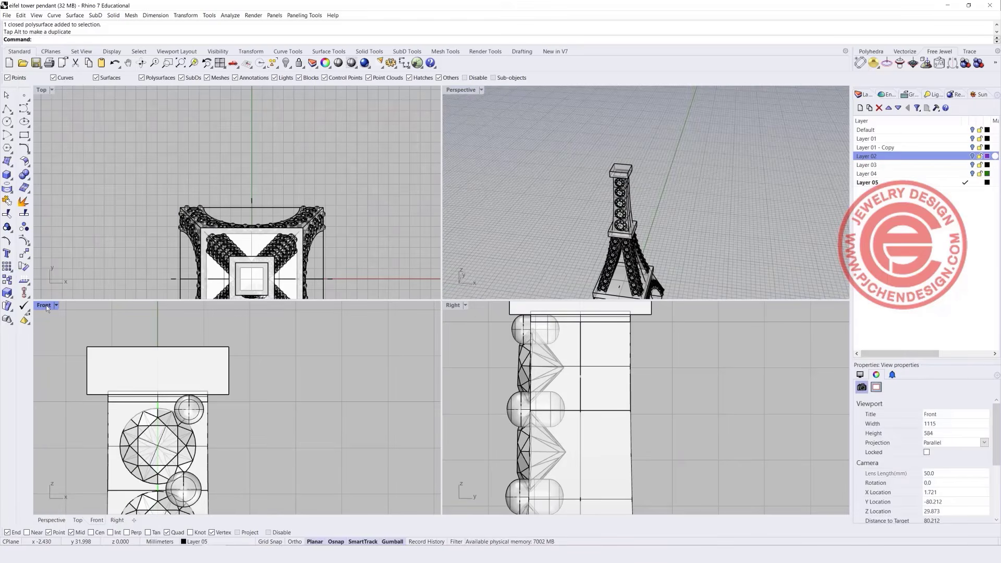
double_click(46, 305)
scroll(313, 260, "down", 4)
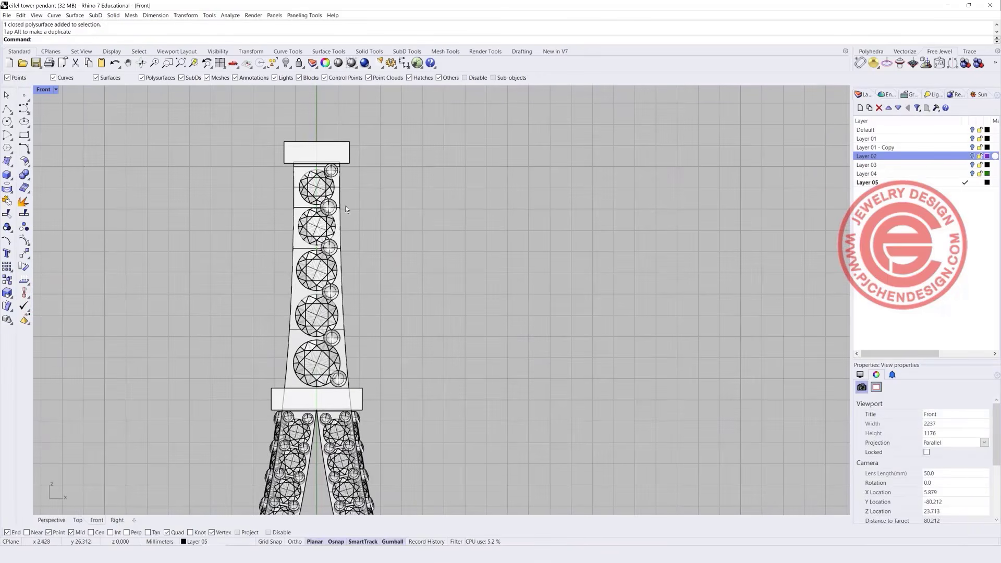
Mirror the six right-side prongs across the spire centre, then select the upper section's gems and prongs.
left_click_drag(317, 116, 437, 368)
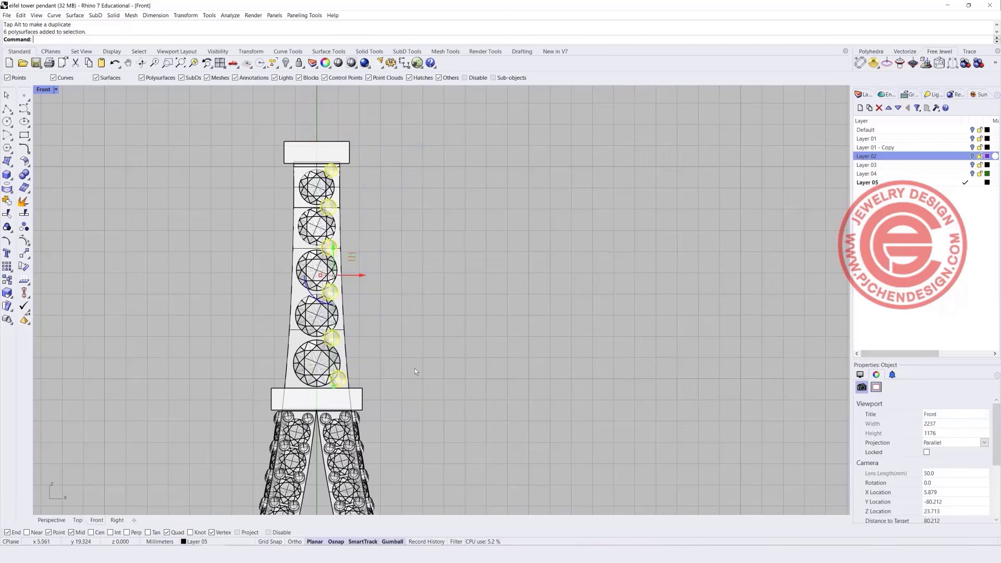
left_click(29, 256)
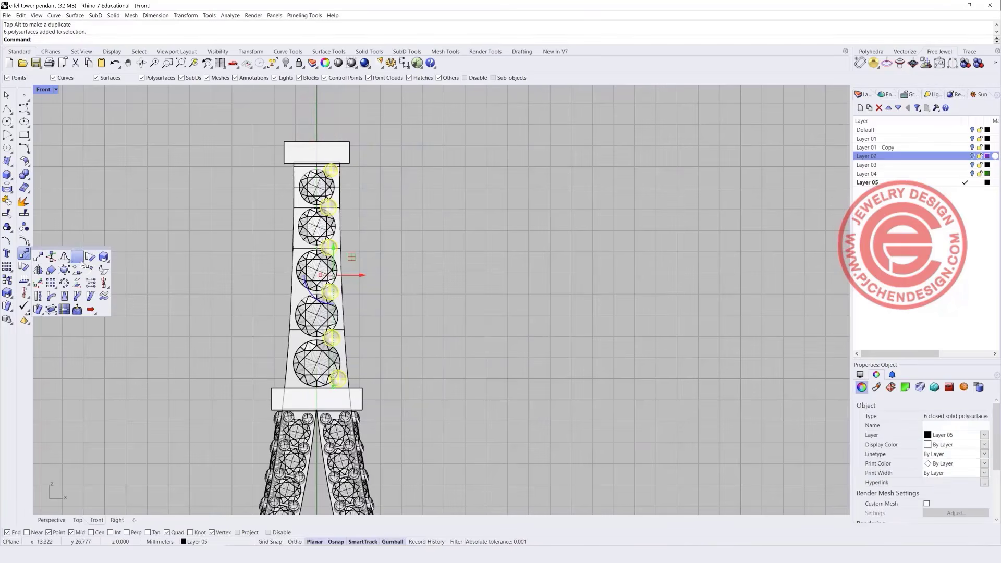
left_click(65, 272)
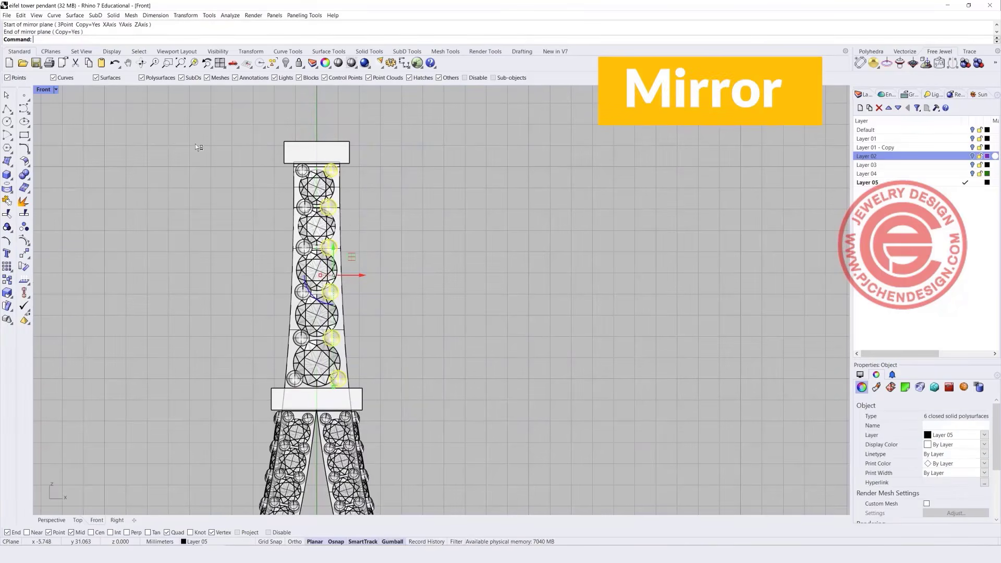
left_click(196, 145)
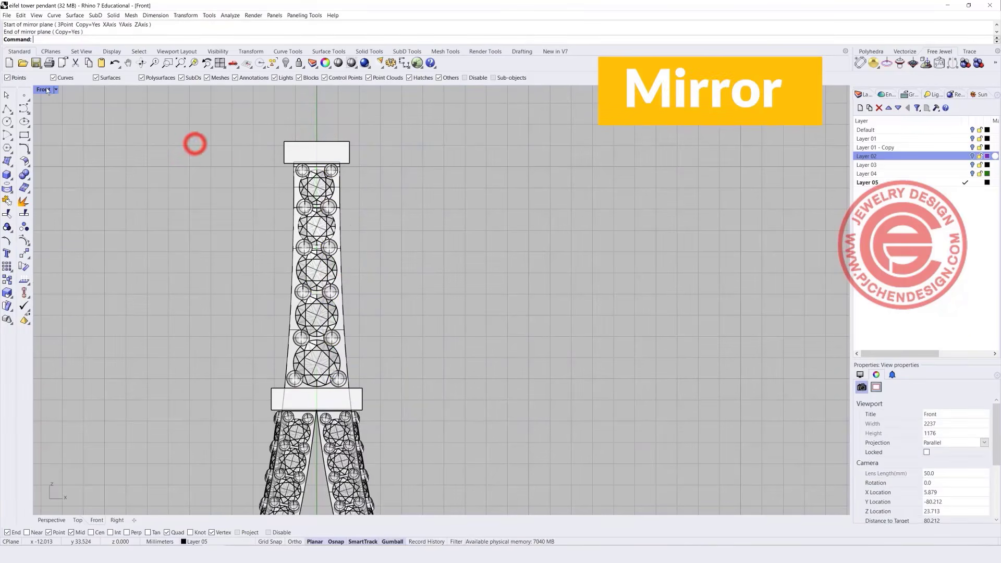
left_click_drag(224, 156, 369, 391)
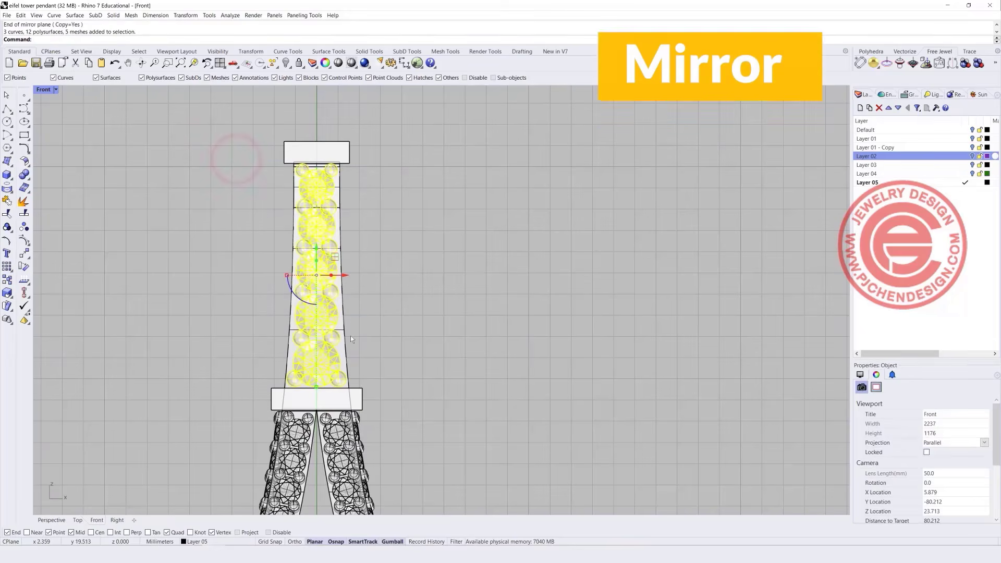
double_click(43, 89)
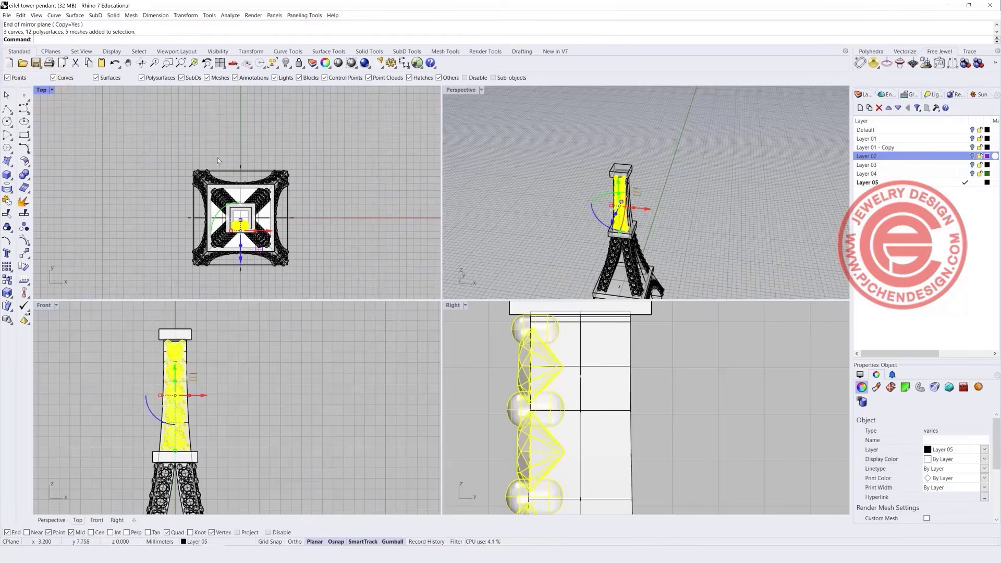
Polar-array the upper section's gems and prongs 4 times through 360° about the centre.
left_click(187, 16)
mouse_move(198, 119)
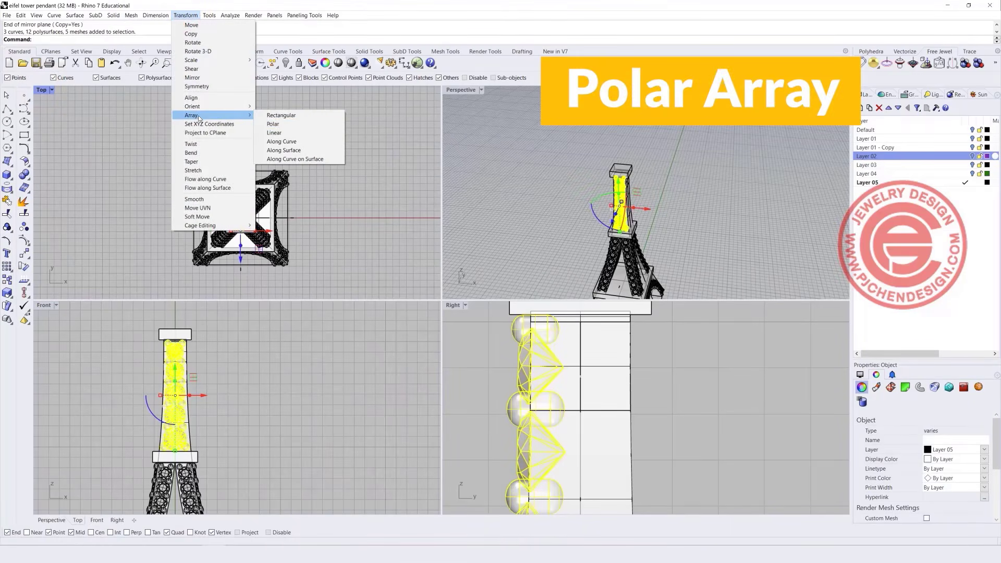
left_click(282, 124)
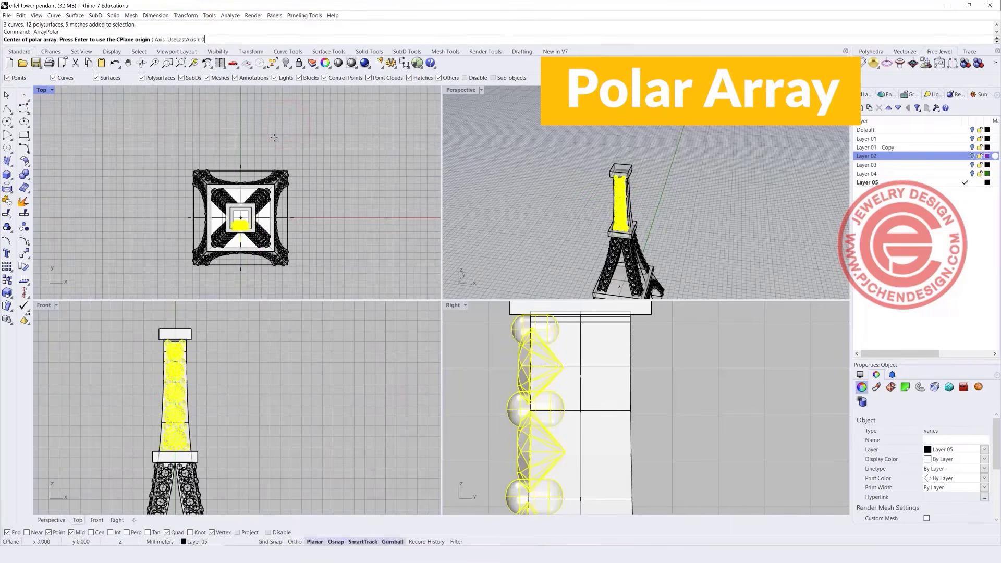
key("Return")
key("Return")
key("Return")
key("Return")
left_click(353, 182)
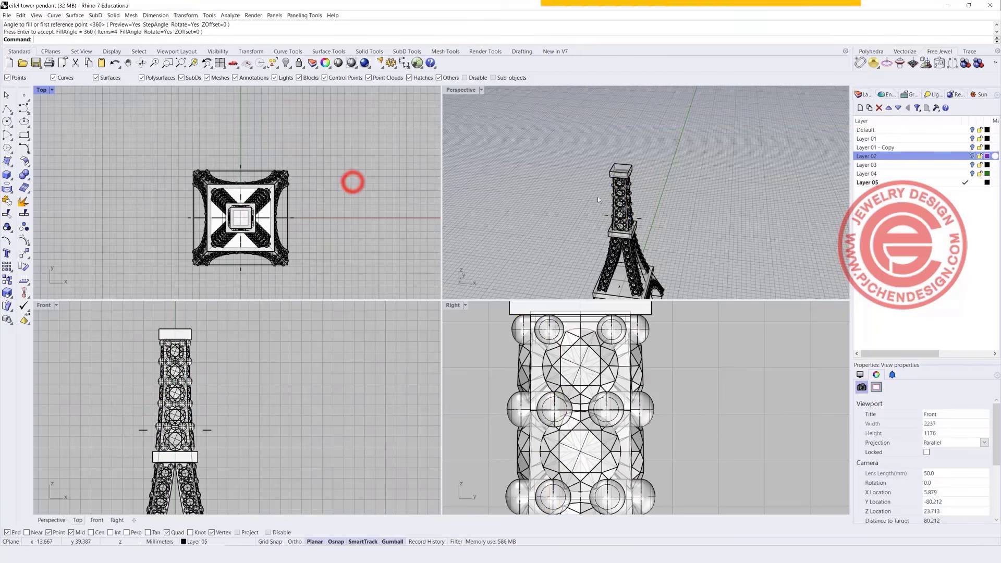
right_click_drag(197, 364, 202, 393)
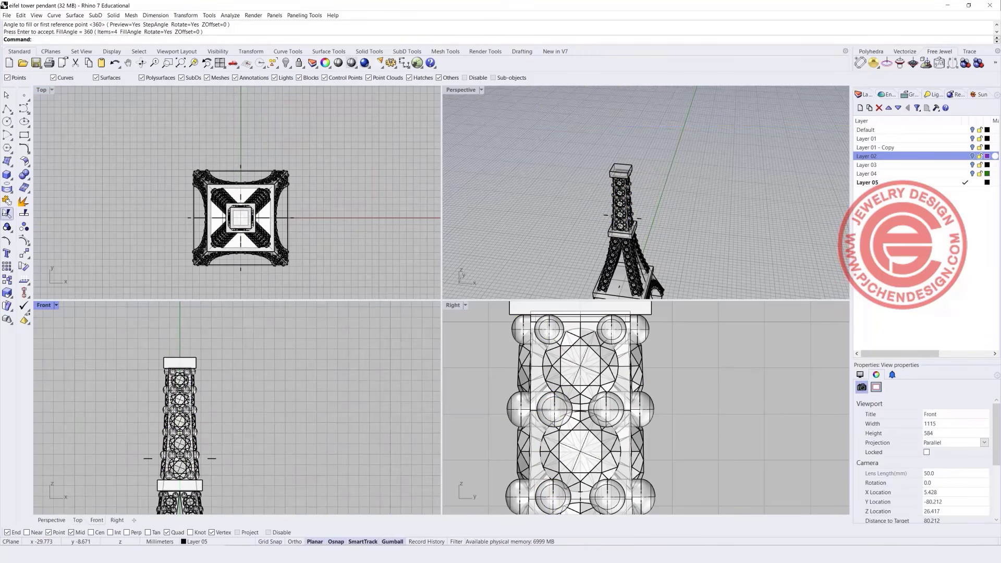
left_click(8, 176)
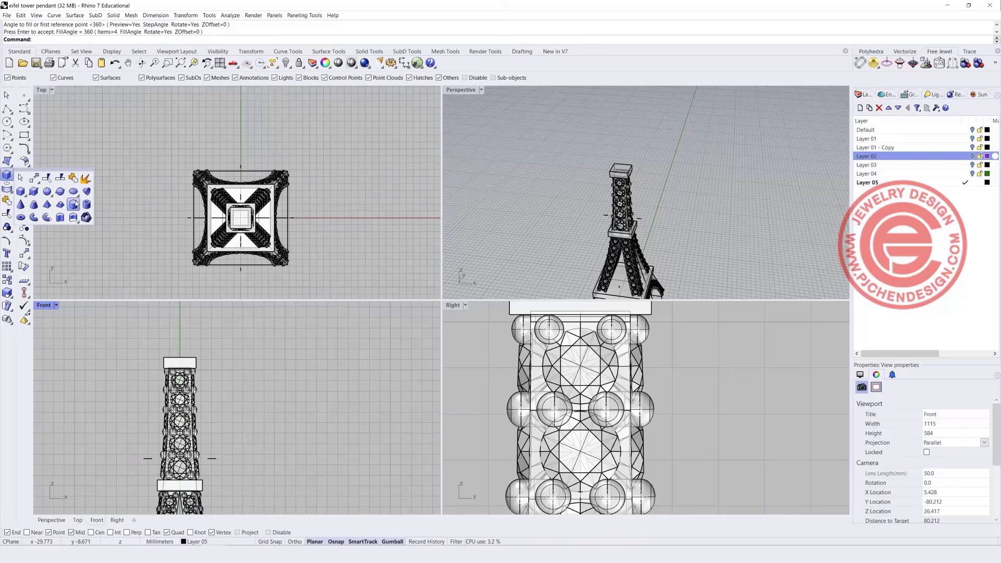
Create a torus centred on the cap's midpoint, setting its ring and tube radii.
left_click(74, 204)
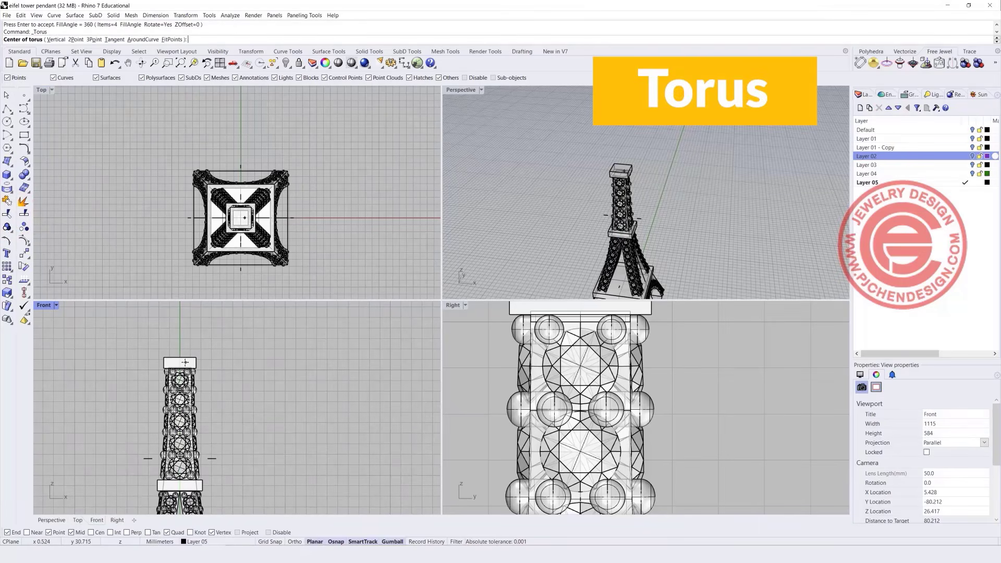
left_click(179, 358)
scroll(179, 359, "up", 3)
left_click(178, 342)
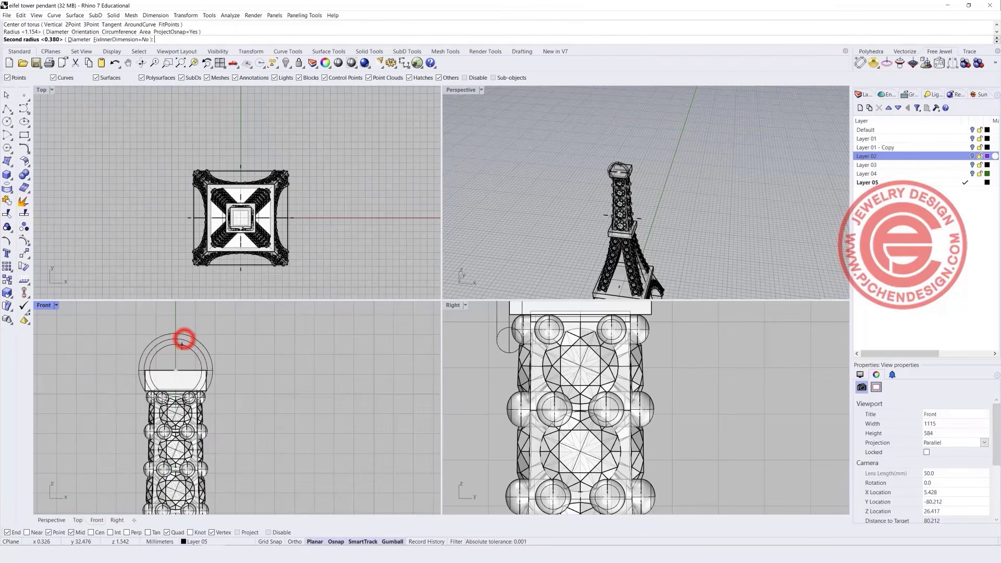
left_click(180, 345)
scroll(219, 356, "down", 2)
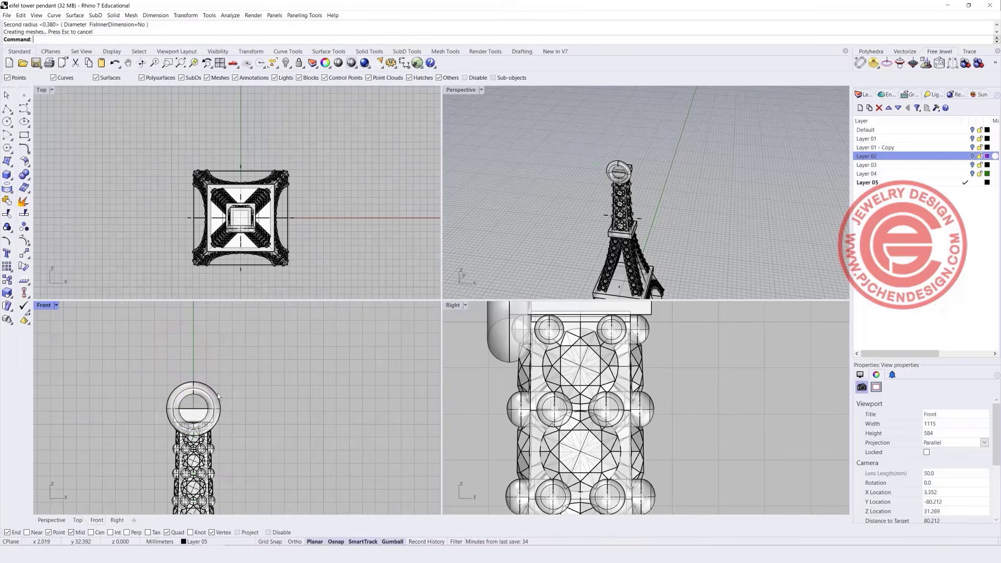
Move the torus ring up onto the cap plate as the bail.
left_click(215, 392)
left_click_drag(172, 409, 197, 365)
left_click(354, 399)
scroll(563, 198, "down", 4)
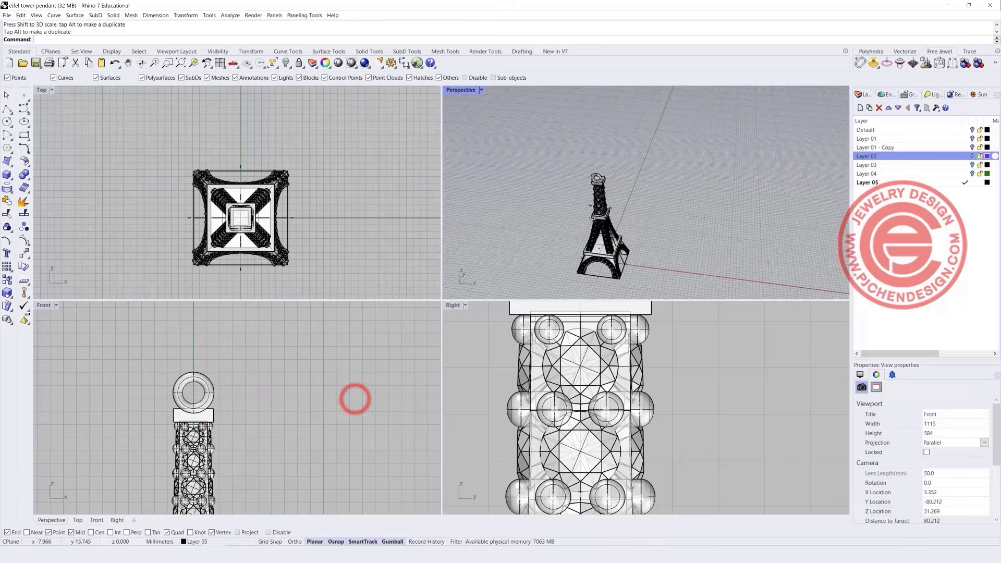
right_click_drag(553, 193, 537, 120)
Maximize the Perspective view and orbit and zoom to see the whole tower, ring and base.
double_click(459, 89)
scroll(416, 339, "down", 3)
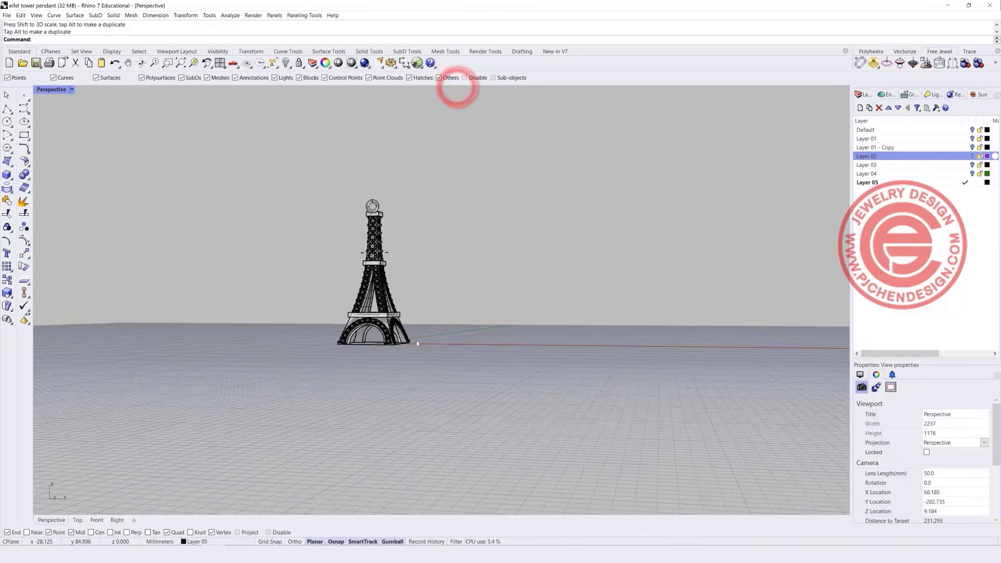
scroll(392, 359, "up", 6)
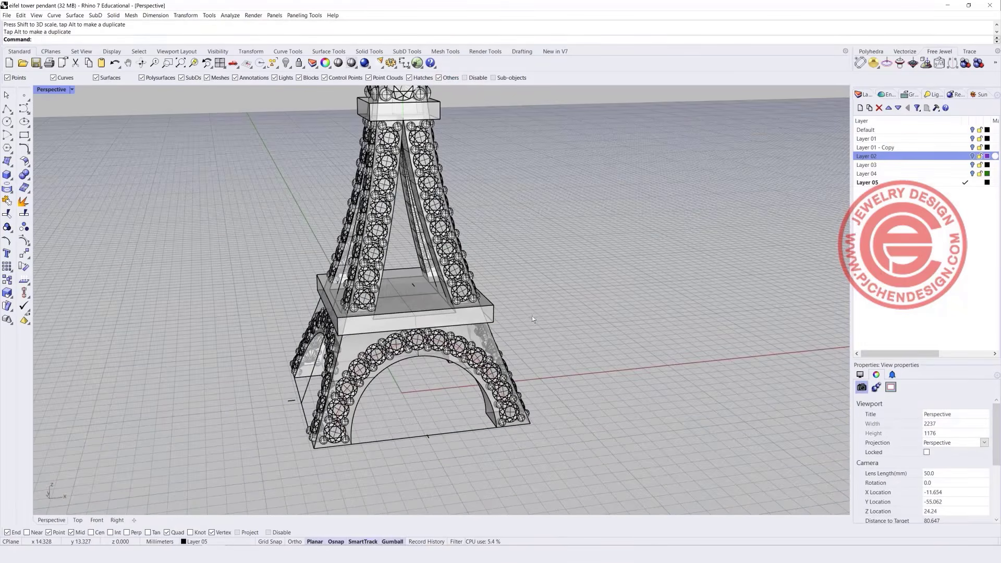
scroll(531, 316, "down", 6)
right_click_drag(532, 316, 484, 324)
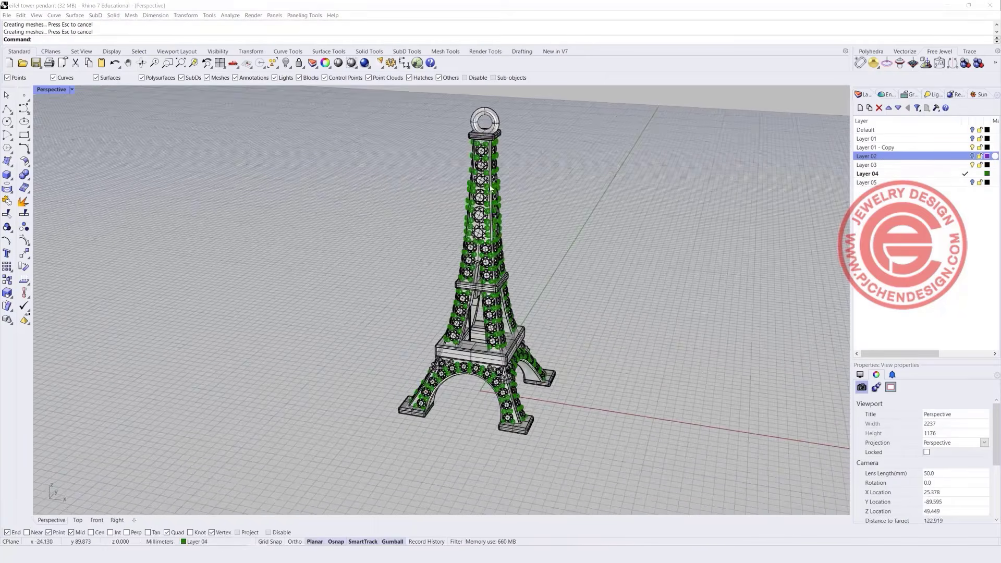
scroll(492, 161, "up", 8)
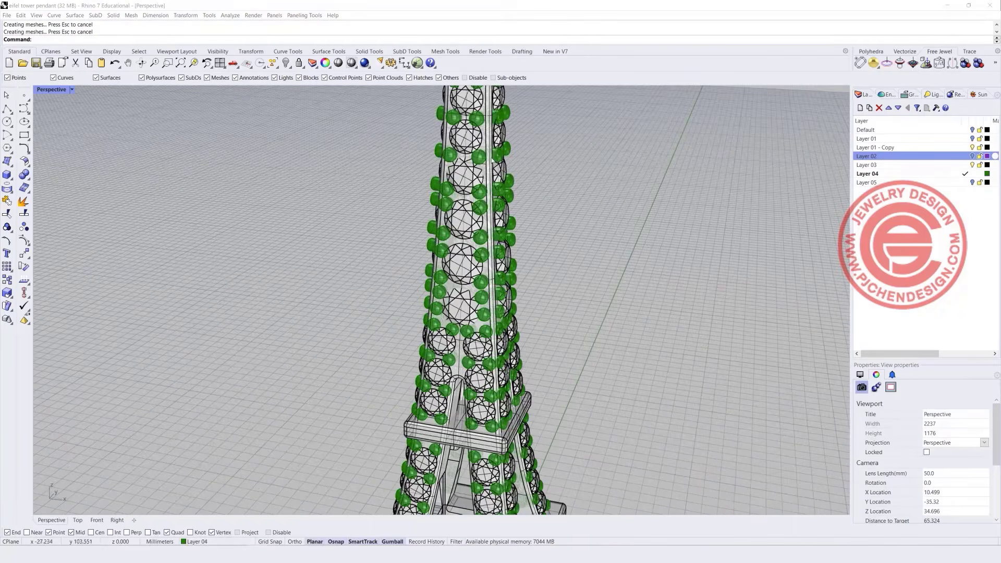
scroll(488, 126, "down", 6)
scroll(490, 271, "up", 6)
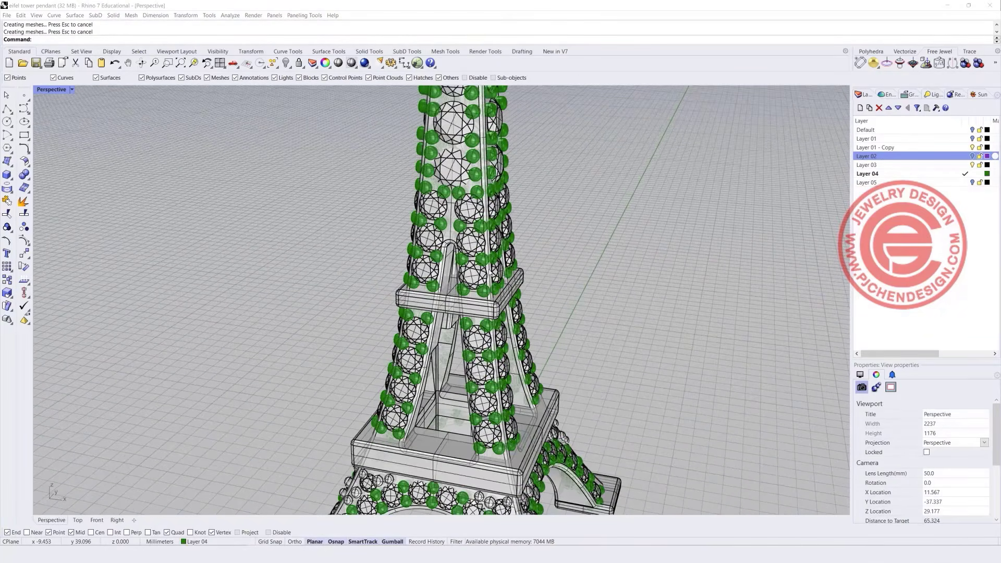
right_click_drag(500, 287, 483, 252)
scroll(487, 264, "down", 4)
scroll(451, 386, "up", 3)
Select the centre, right and left tower feet in turn, then clear the selection.
left_click(458, 379)
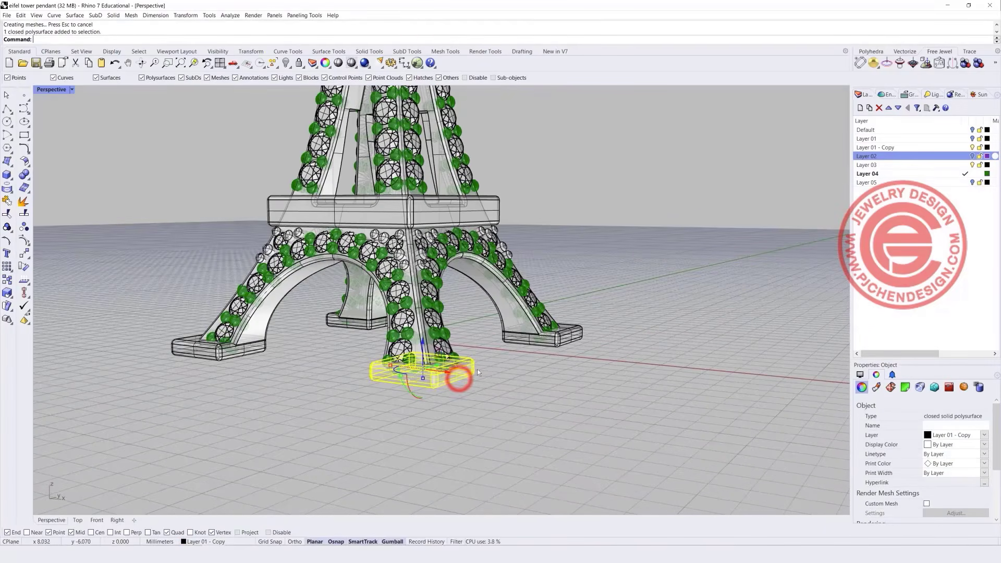
left_click(561, 345)
left_click(211, 356)
left_click(314, 375)
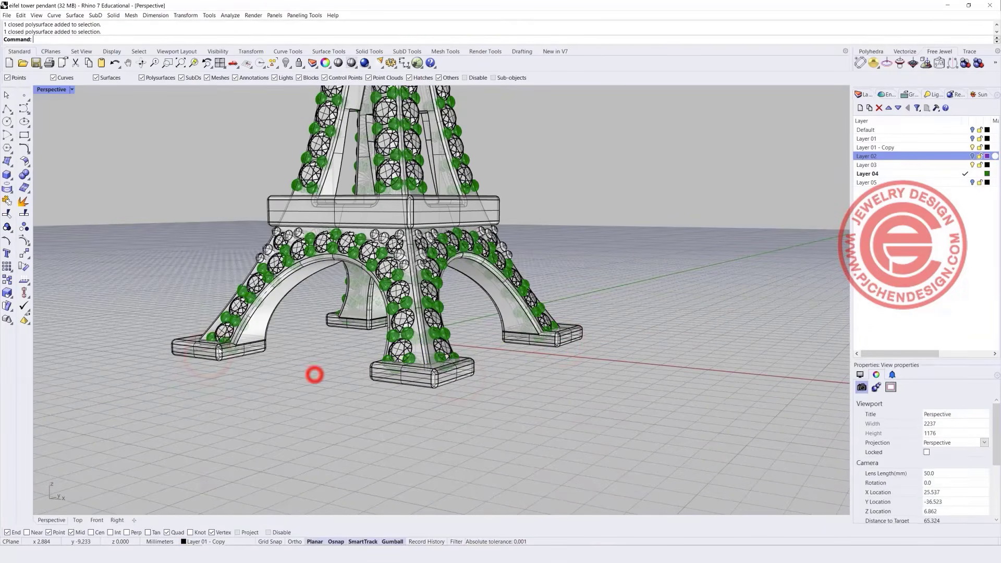
Switch the maximized Perspective view to the Rendered display mode.
scroll(224, 333, "up", 5)
scroll(392, 355, "down", 10)
left_click(67, 89)
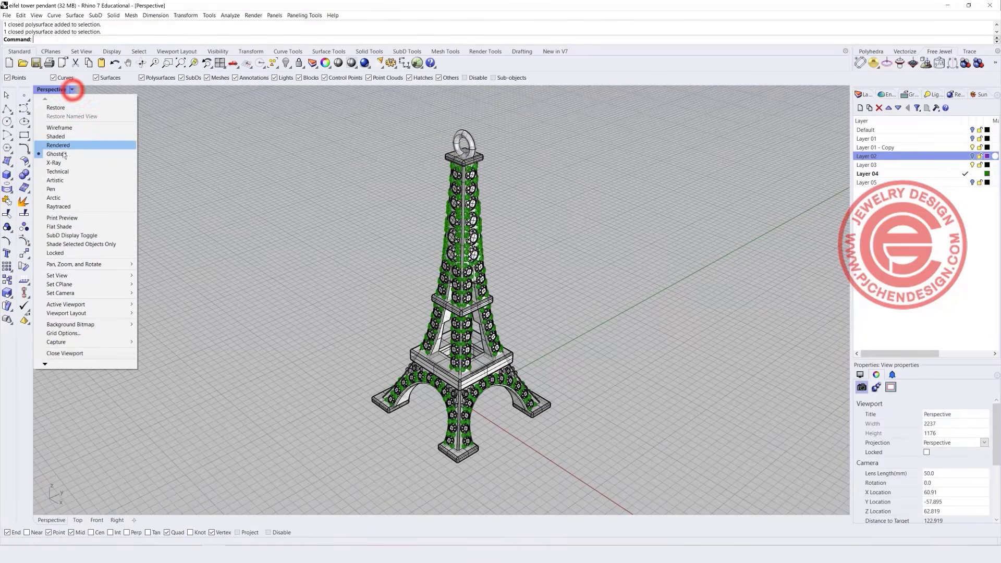
left_click(66, 146)
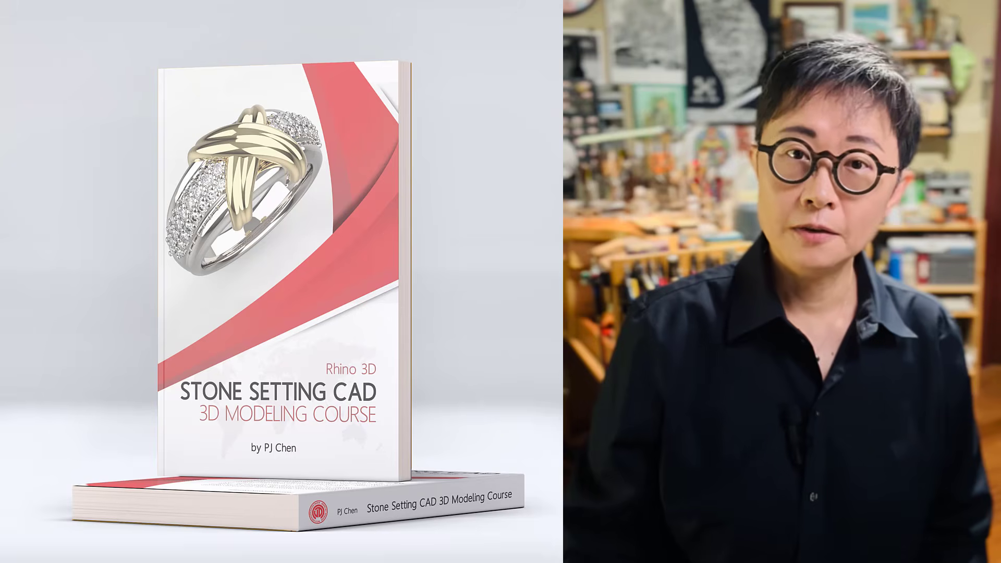